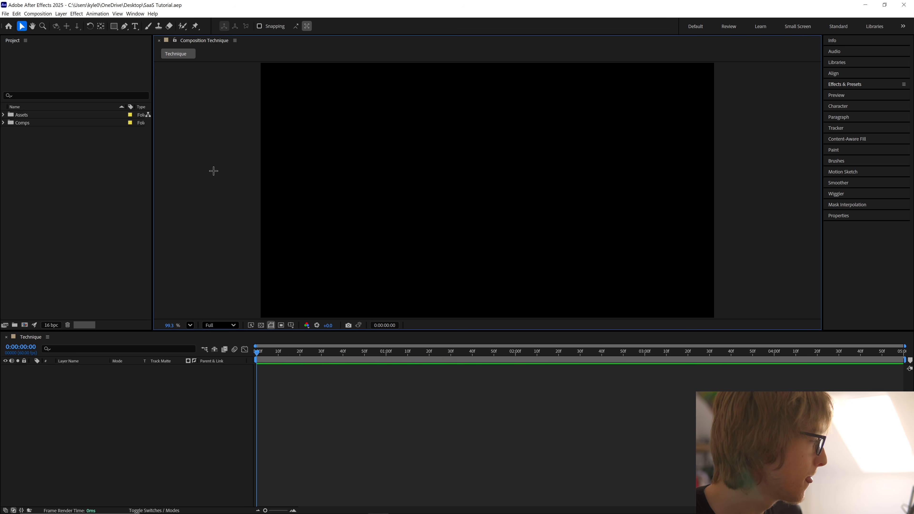
Add a rectangle shape layer filling the whole composition, with a white fill and no stroke.
click(115, 26)
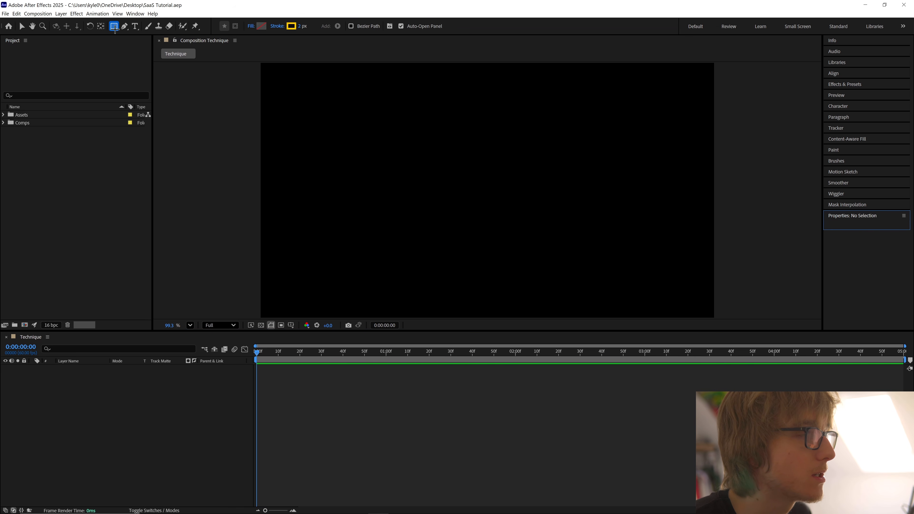
click(277, 26)
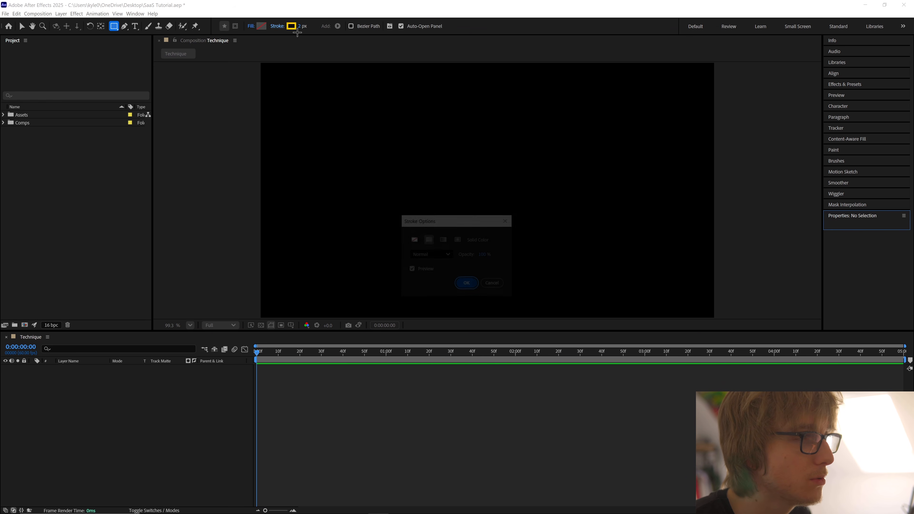
click(412, 239)
click(467, 284)
click(262, 26)
click(363, 210)
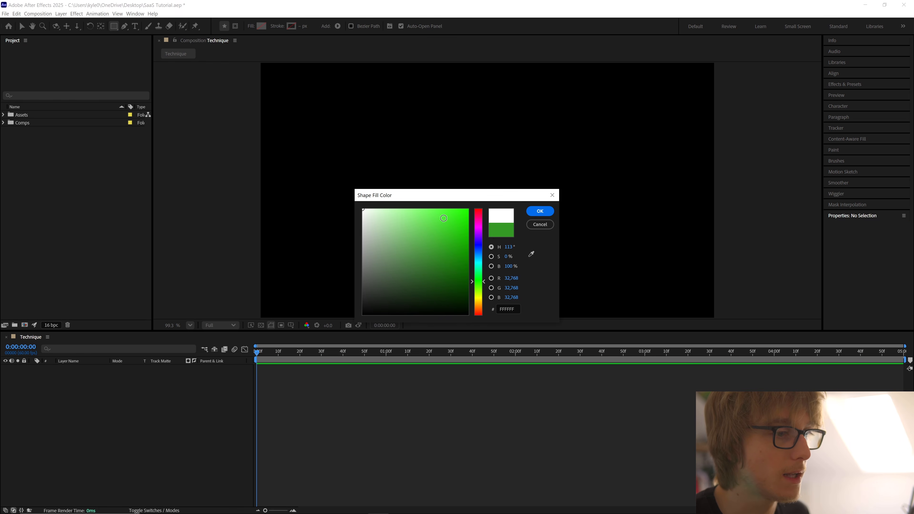
click(540, 211)
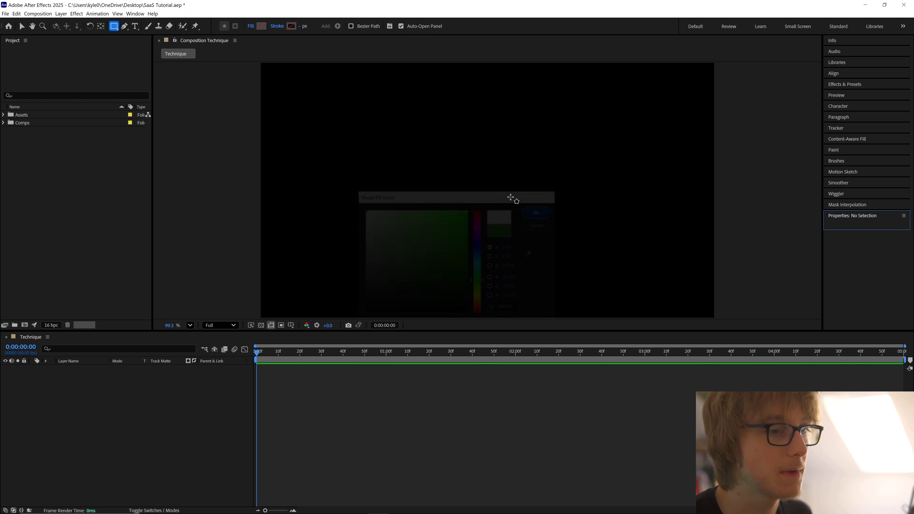
double_click(112, 26)
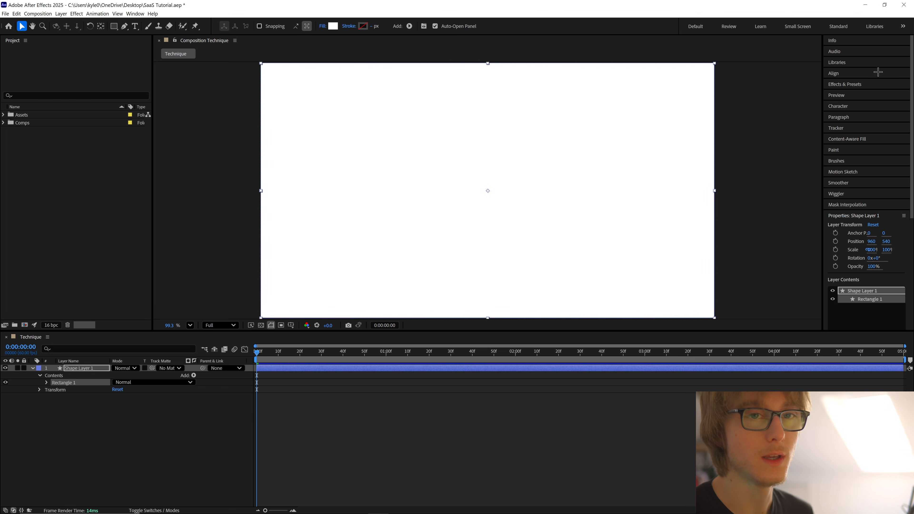
Find the Gradient Ramp effect and apply it to the full-frame rectangle.
click(871, 83)
click(858, 94)
text(g)
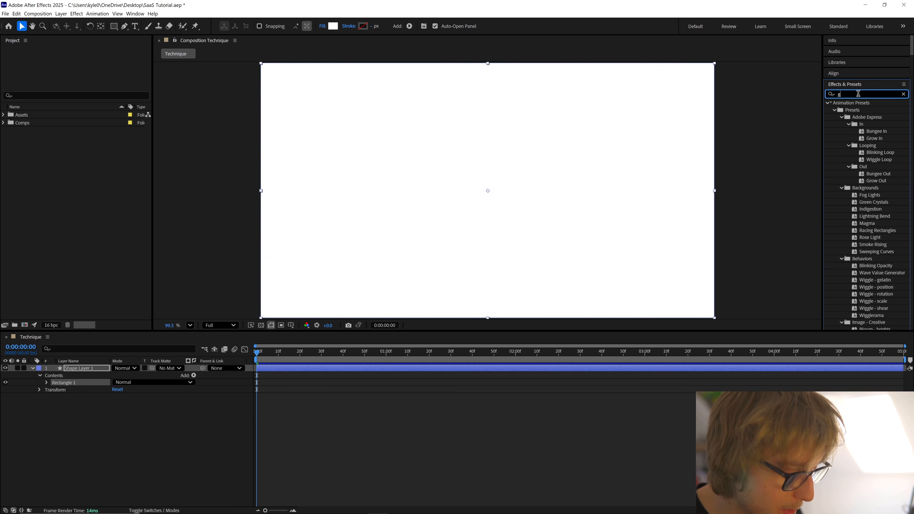
text(radient ramp)
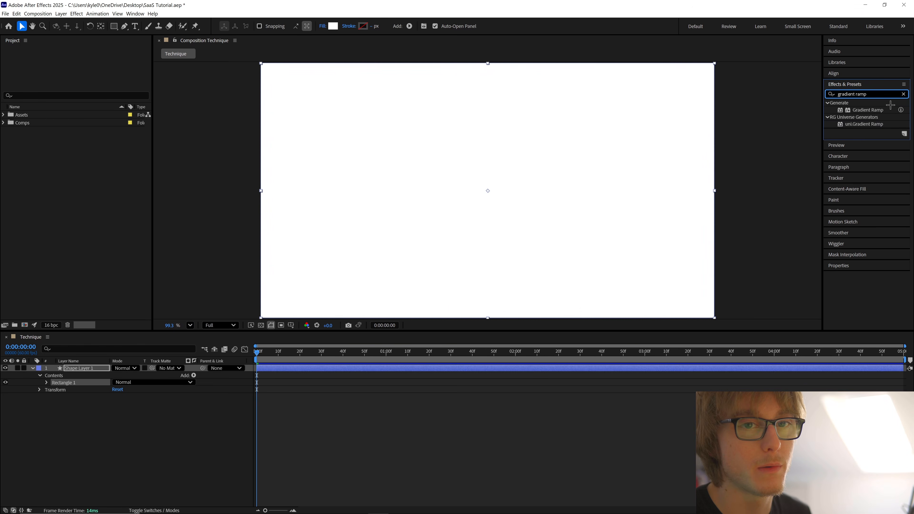
drag(890, 104, 457, 295)
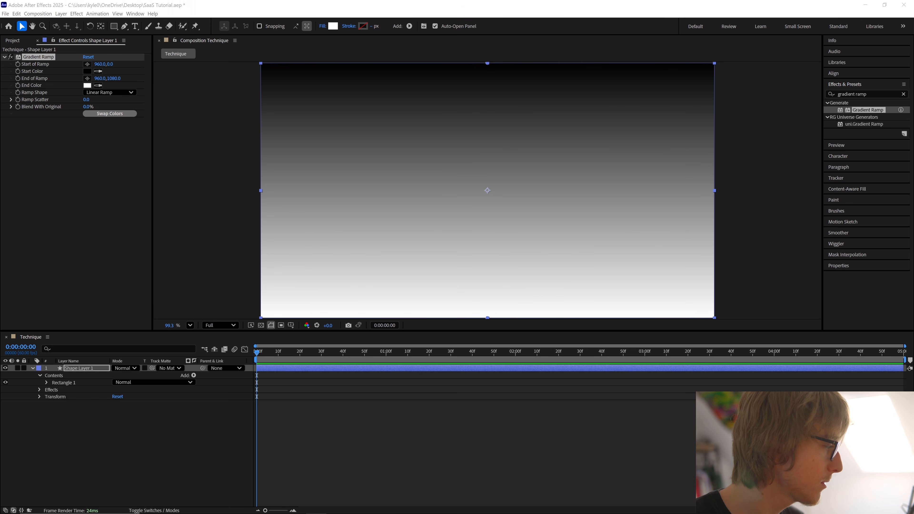
Set the Gradient Ramp's end color to 0070FF and its ramp shape to Radial Ramp.
click(87, 85)
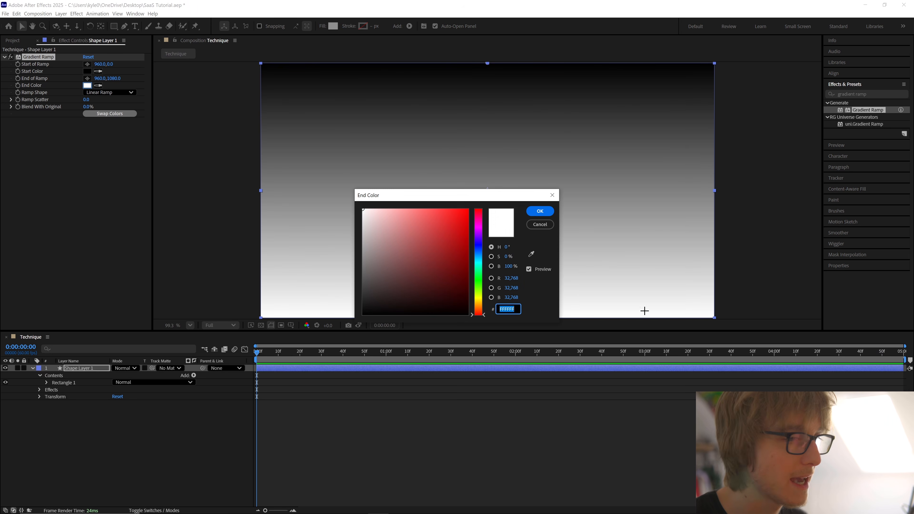
text(0070FF)
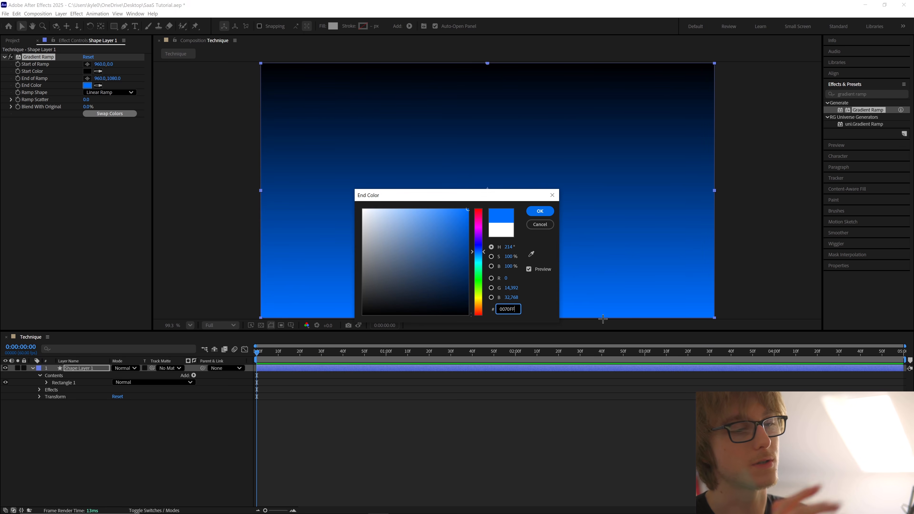
click(540, 211)
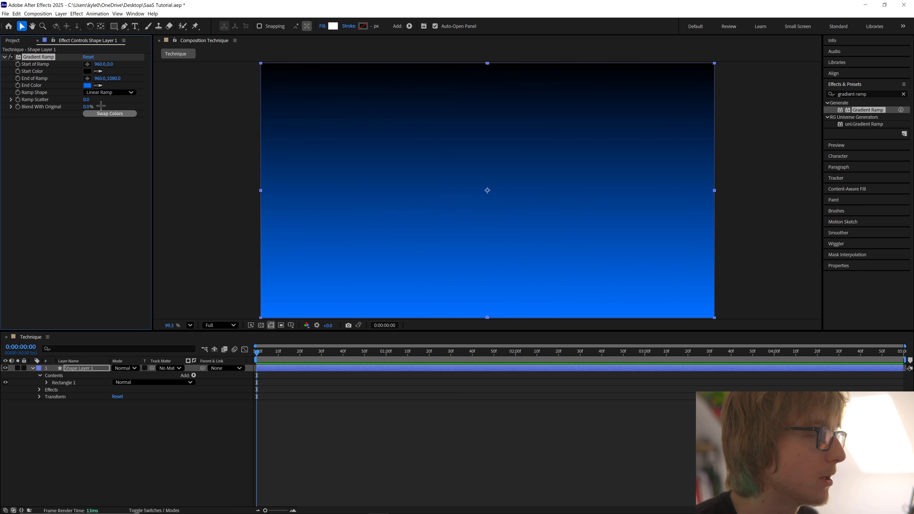
click(107, 93)
click(108, 107)
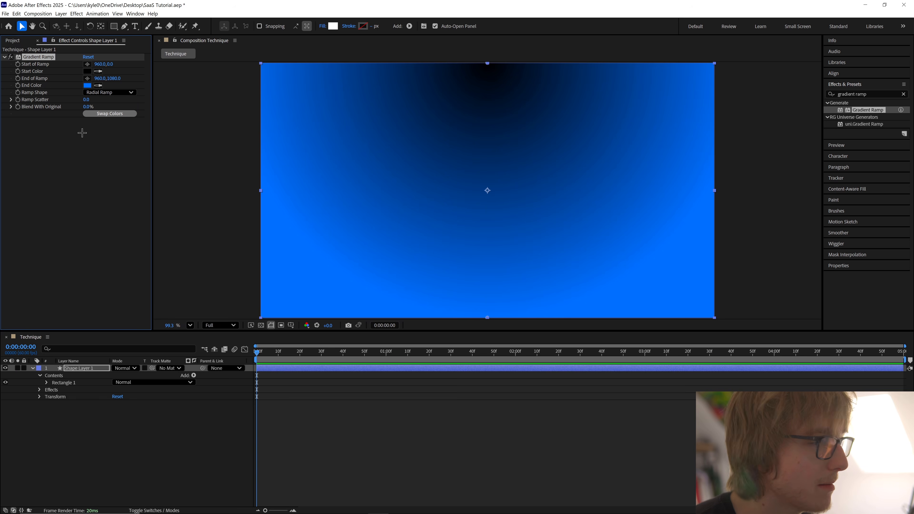
Place the start point of the ramp at the center of the composition, at about 960, 541.
click(87, 64)
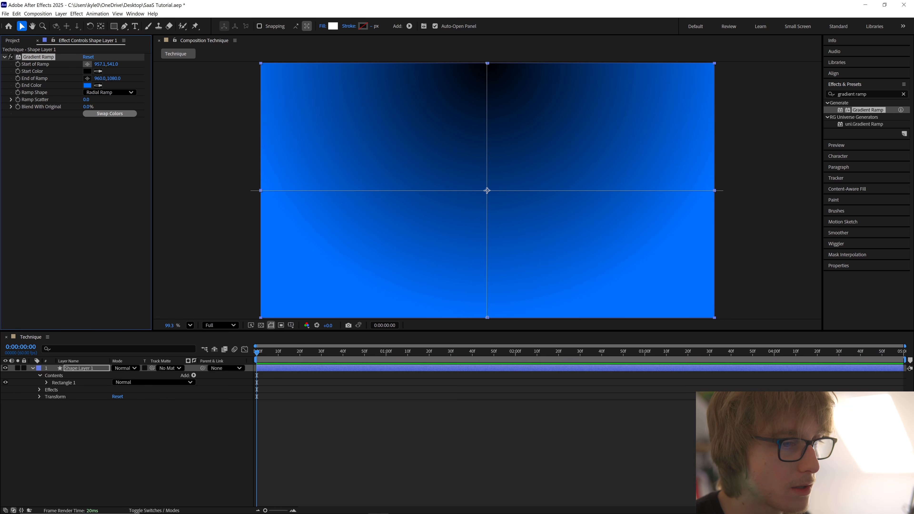
click(487, 191)
scroll(509, 209, down, 2)
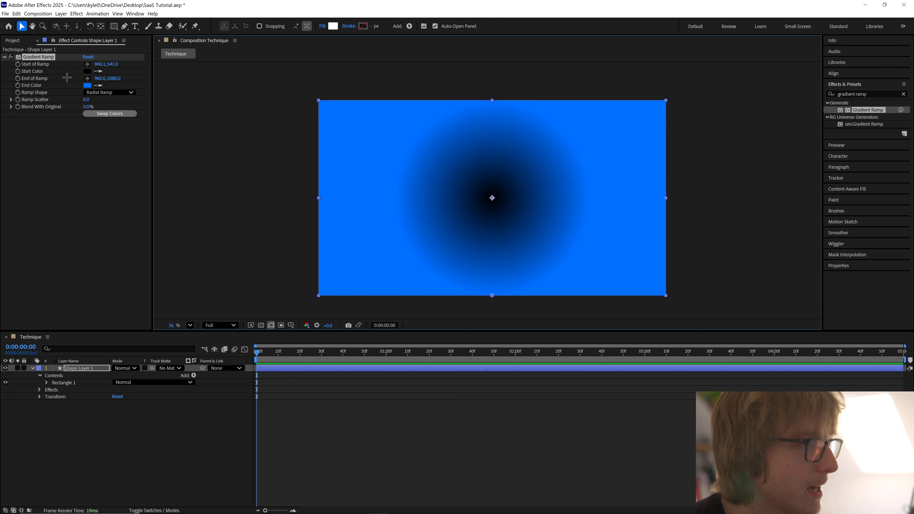
Pull the end point of the ramp far below the frame, to about 960, 2572, and deselect the layer.
click(88, 78)
scroll(536, 249, down, 2)
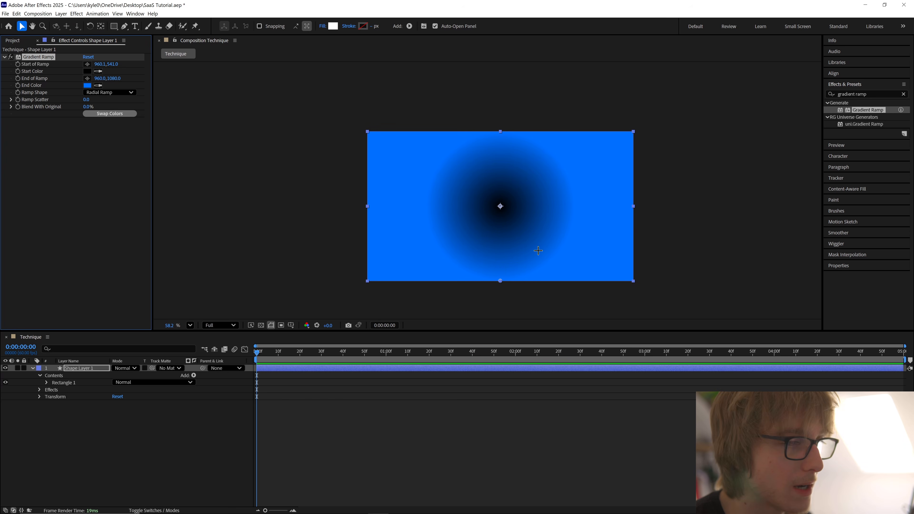
drag(513, 240, 468, 137)
drag(458, 180, 452, 339)
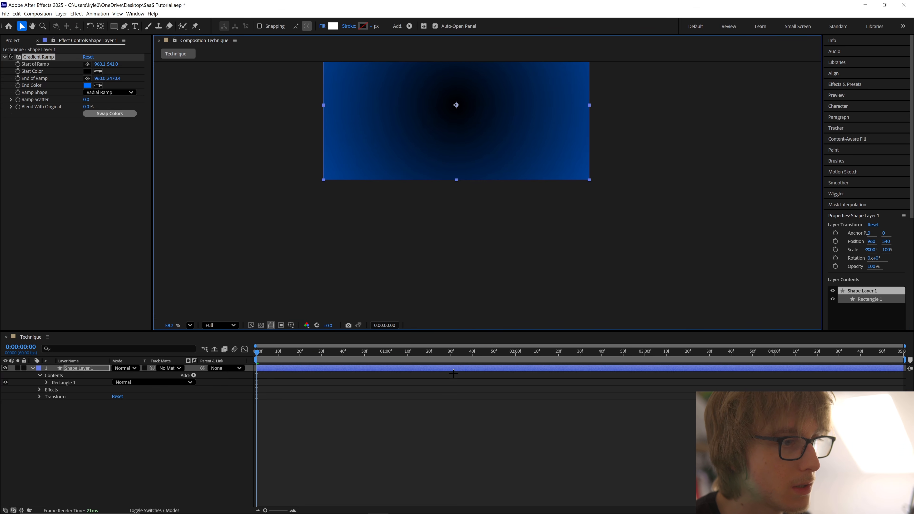
drag(453, 374, 453, 388)
click(190, 325)
click(204, 346)
key(ctrl+shift+a)
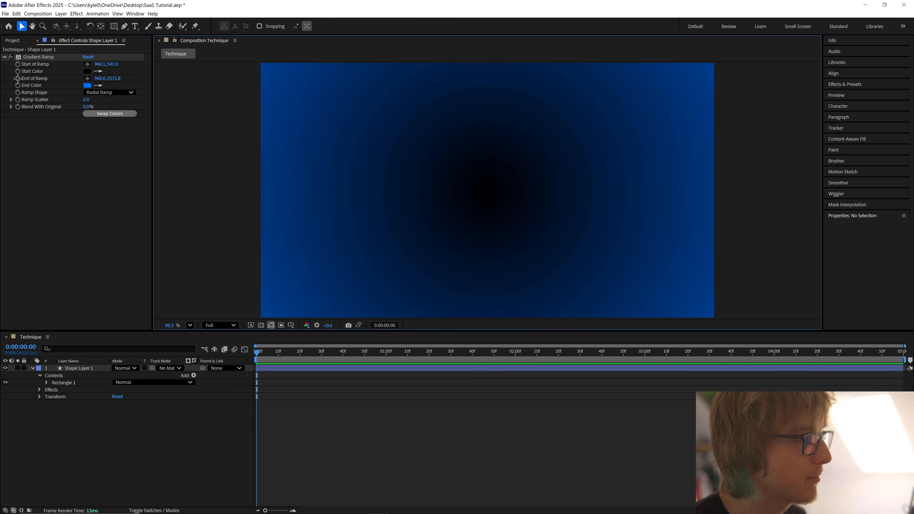
Keyframe End of Ramp at its current position and move that keyframe to just after 2 seconds.
click(17, 78)
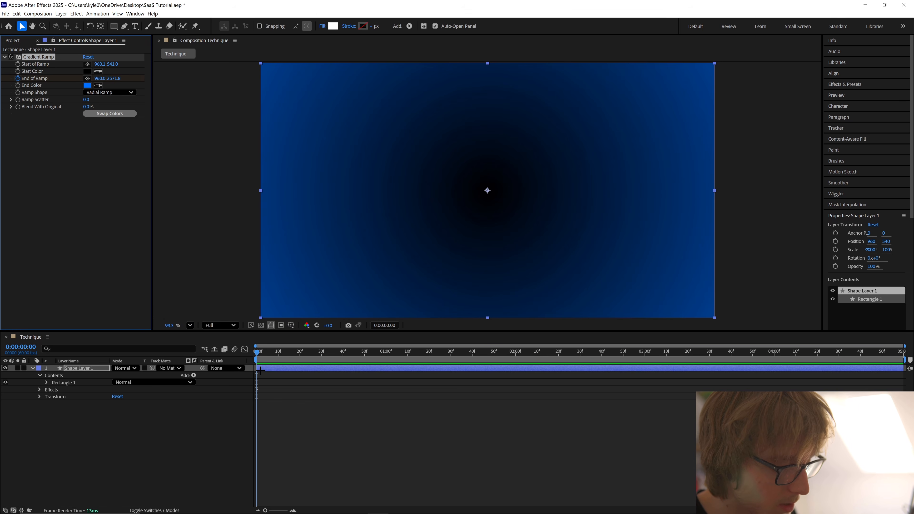
key(u)
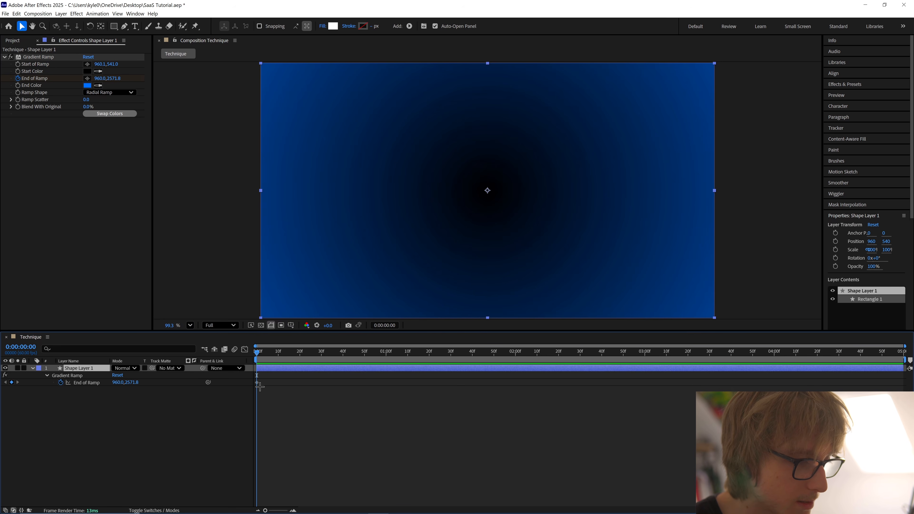
drag(257, 383, 522, 382)
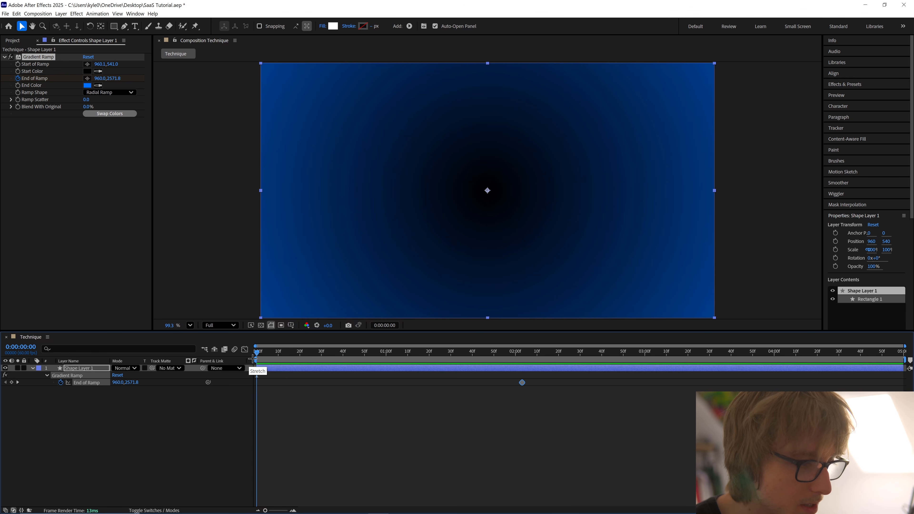
At 0:00:00:00, move the ramp's end point almost onto its start point, at about 960, 541, as a first keyframe.
click(281, 353)
drag(280, 354, 223, 364)
scroll(522, 250, down, 6)
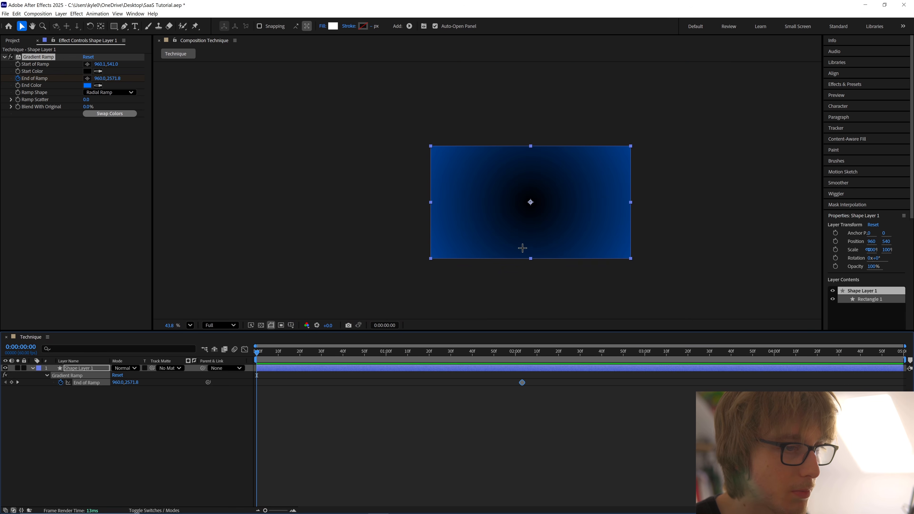
drag(445, 295, 444, 86)
scroll(449, 88, up, 15)
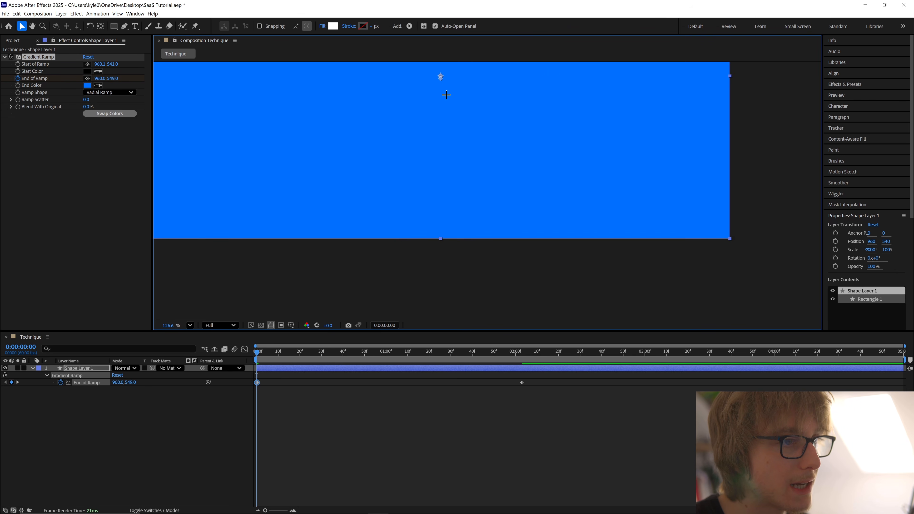
drag(422, 164, 423, 156)
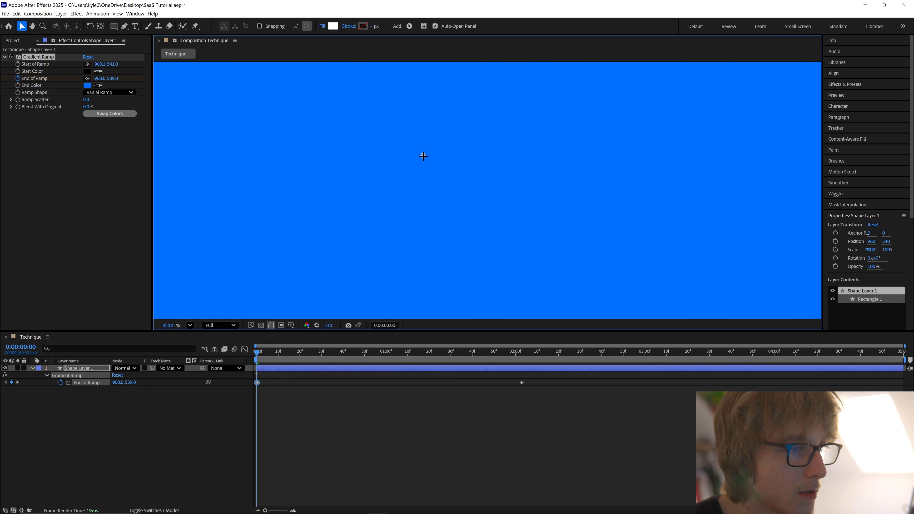
click(190, 325)
click(204, 348)
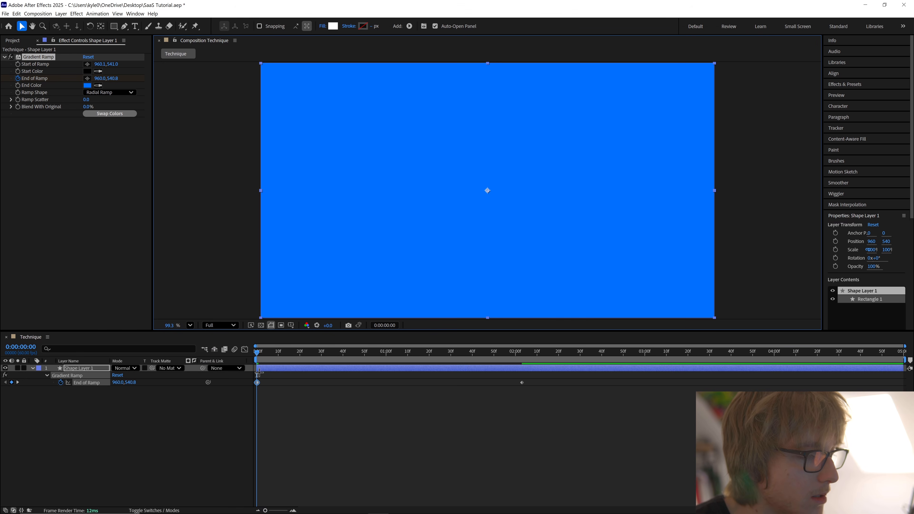
Apply Easy Ease to both End of Ramp keyframes.
drag(249, 387, 557, 376)
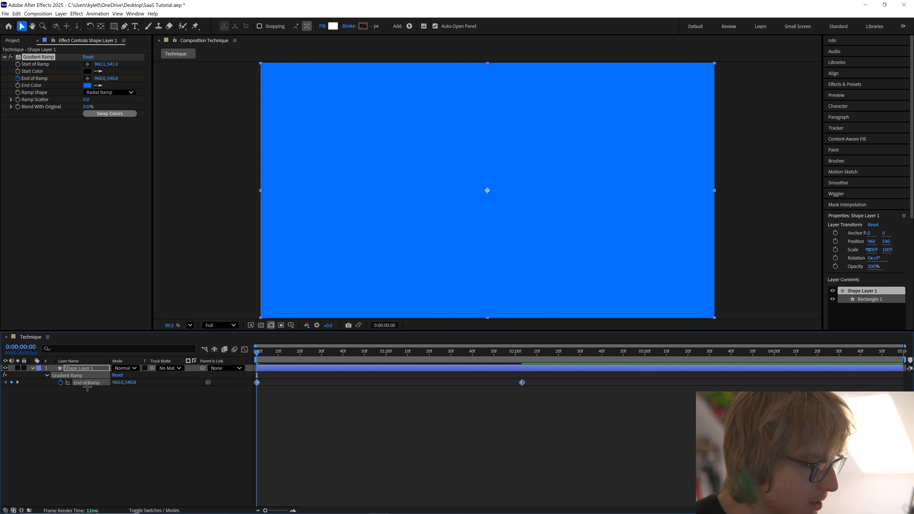
right_click(88, 382)
mouse_move(151, 475)
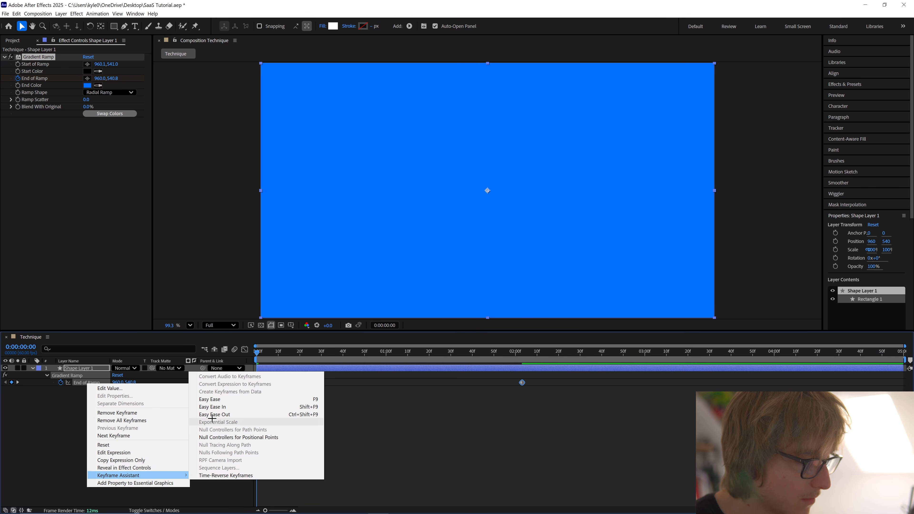
click(218, 399)
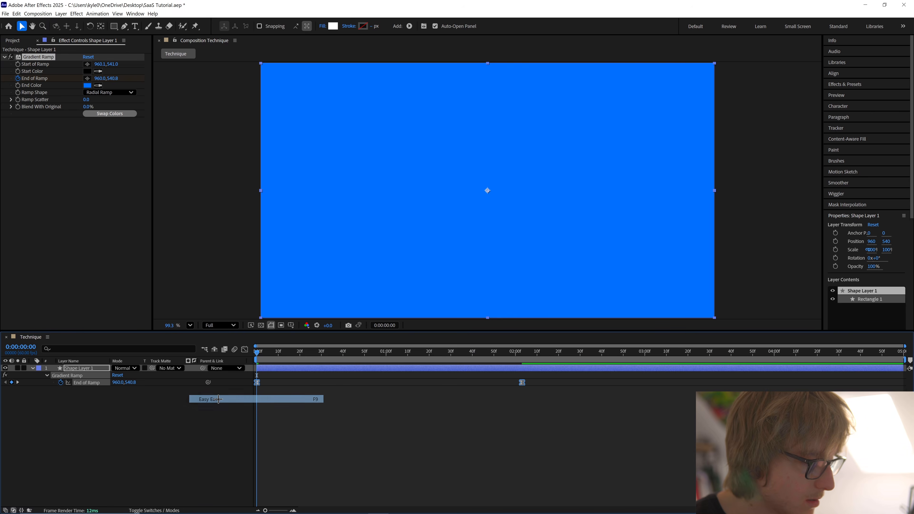
Shape the End of Ramp speed graph to peak sharply at the start with a long ease-out, and preview the animation.
click(245, 349)
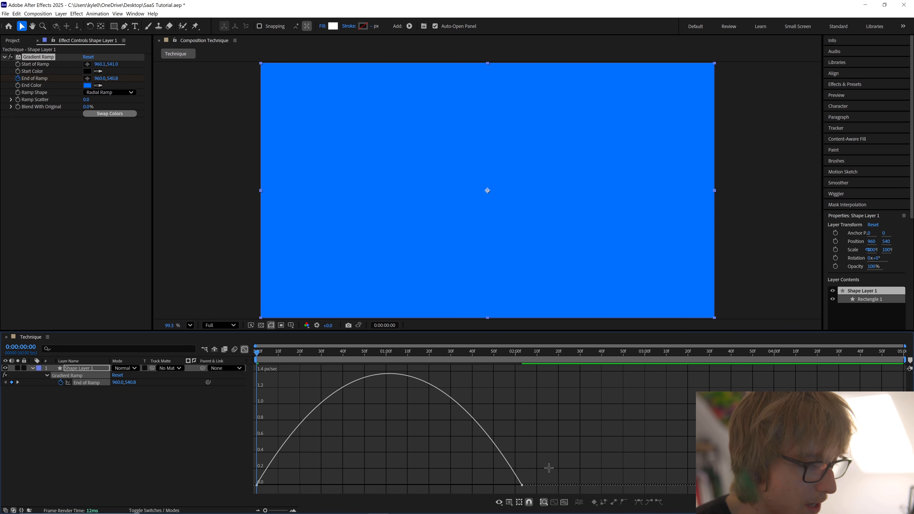
drag(598, 474, 258, 486)
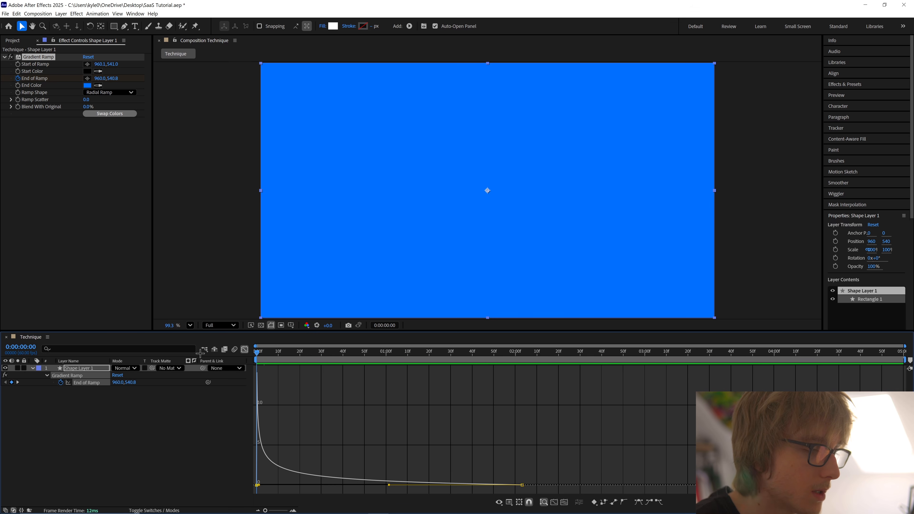
key(space)
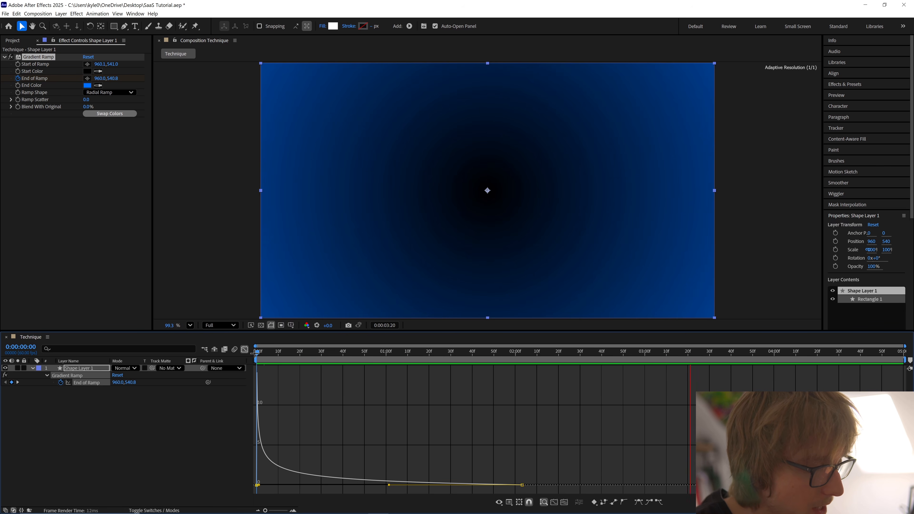
key(space)
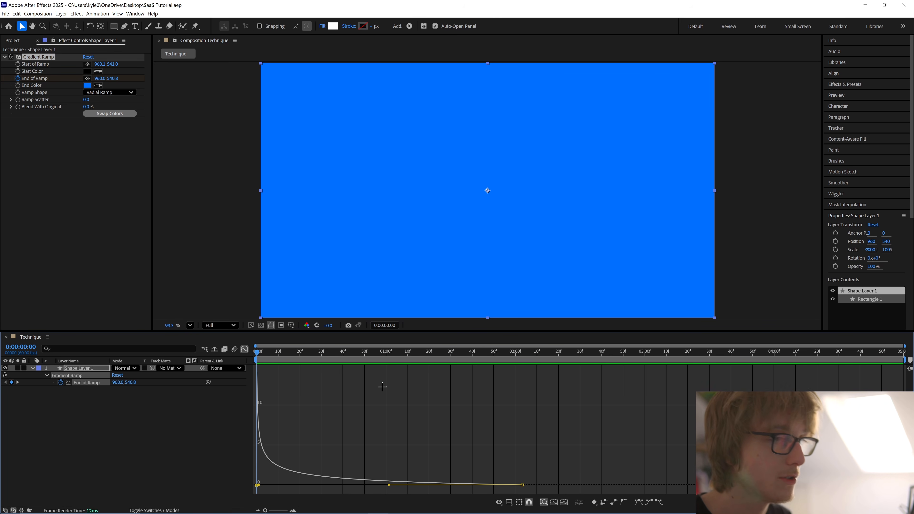
key(space)
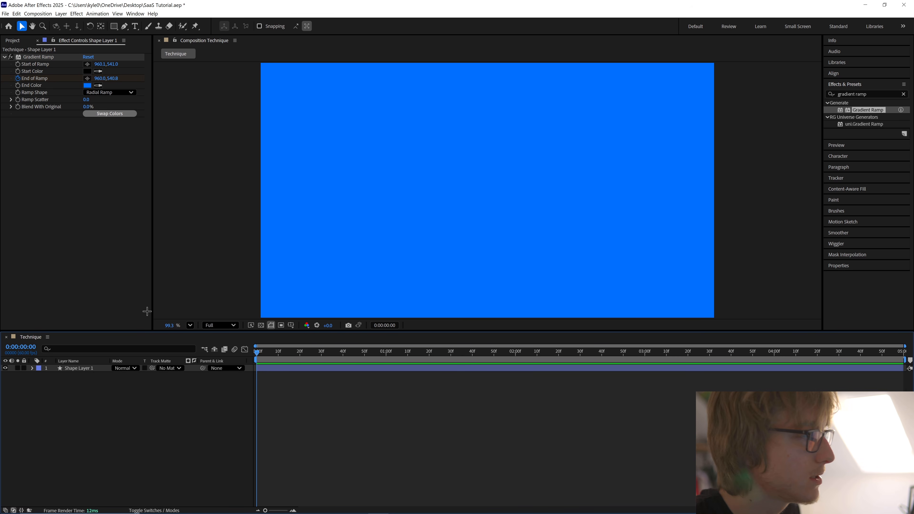
Examine the finished gradient up close at 0:00:03:26 and save the project.
drag(268, 347, 700, 351)
scroll(363, 165, up, 5)
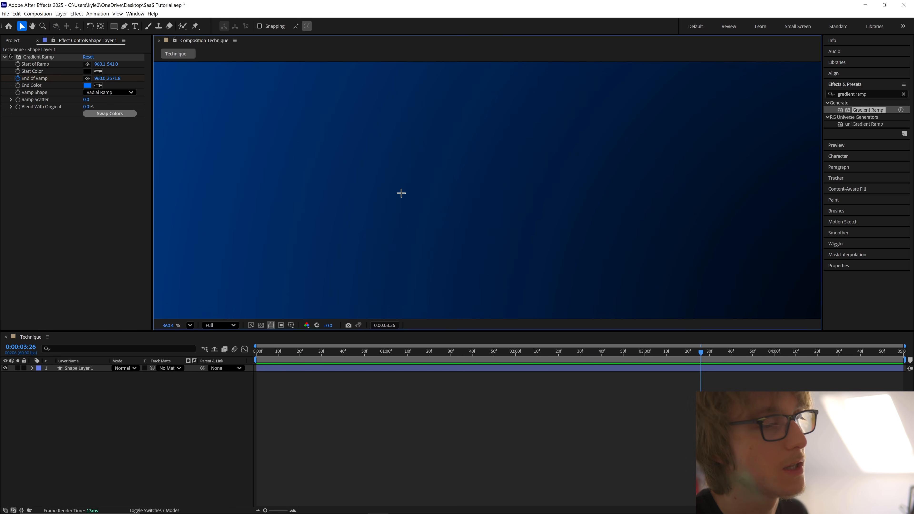
key(ctrl+s)
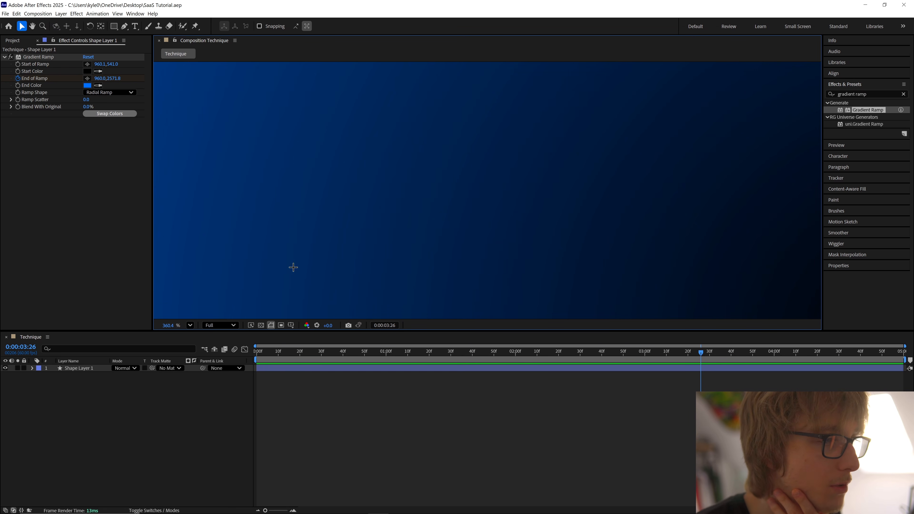
click(334, 105)
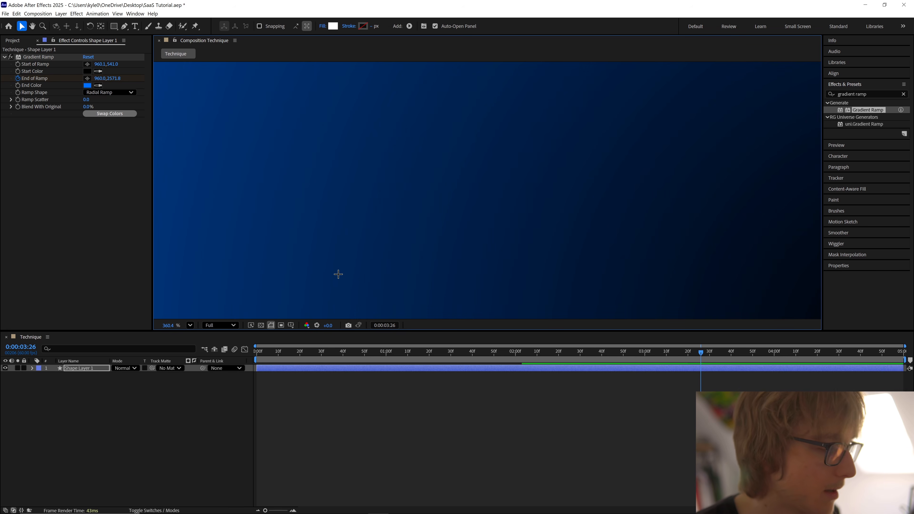
Fit the composition in the viewer and examine the bit depth options in the project's colour settings.
click(190, 325)
click(196, 347)
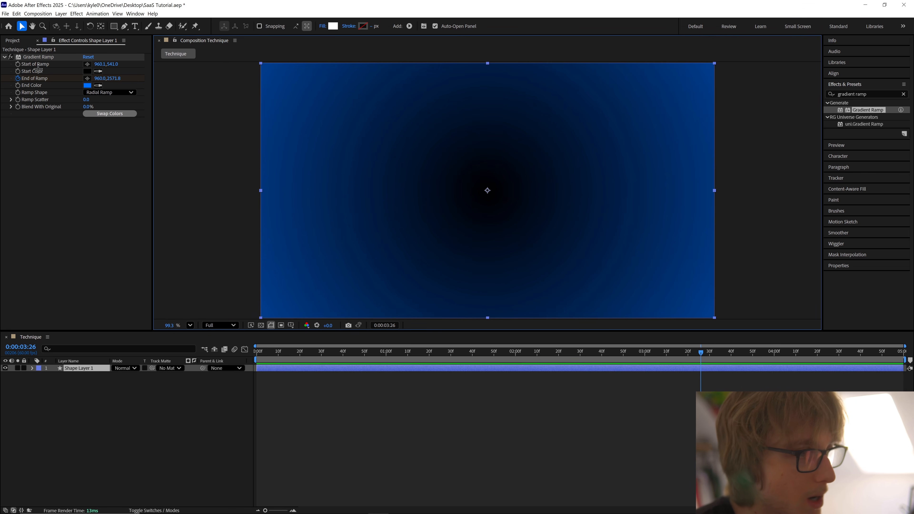
click(13, 41)
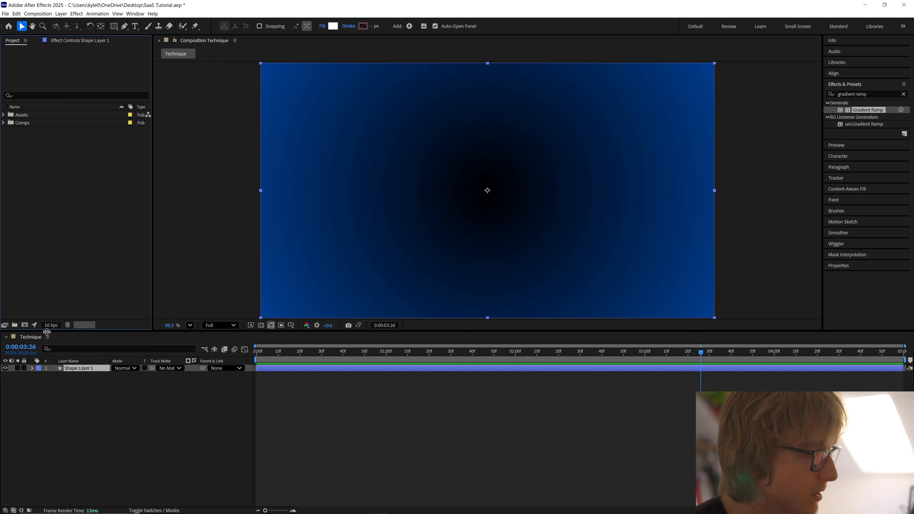
click(52, 325)
click(442, 208)
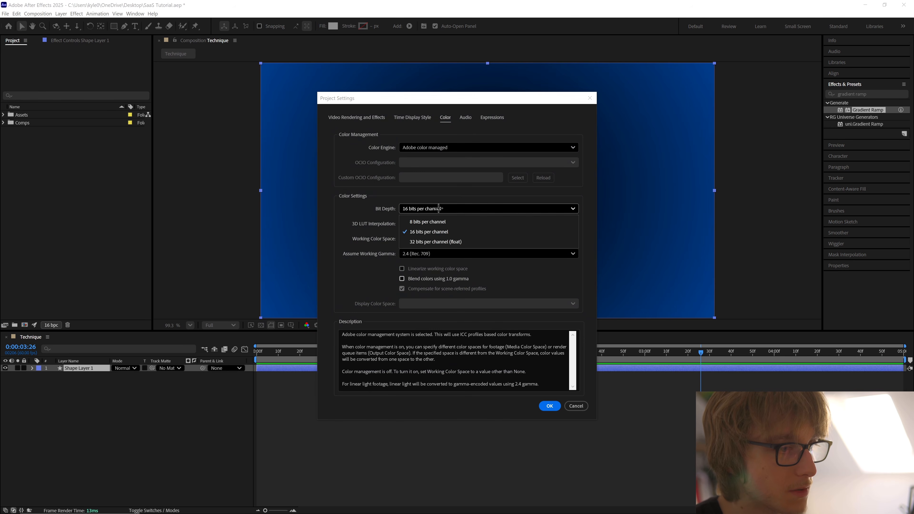
click(575, 406)
click(575, 406)
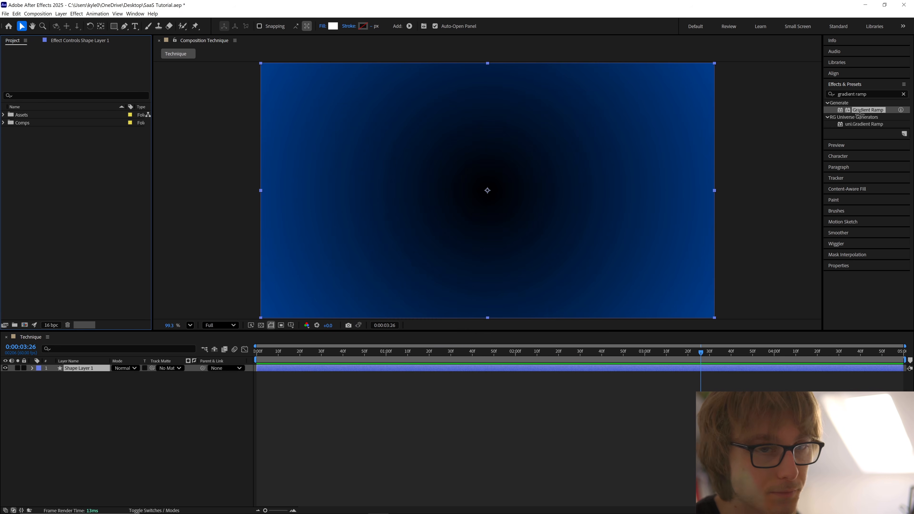
Find the Noise effect and apply it to the gradient's Shape Layer 1.
click(879, 97)
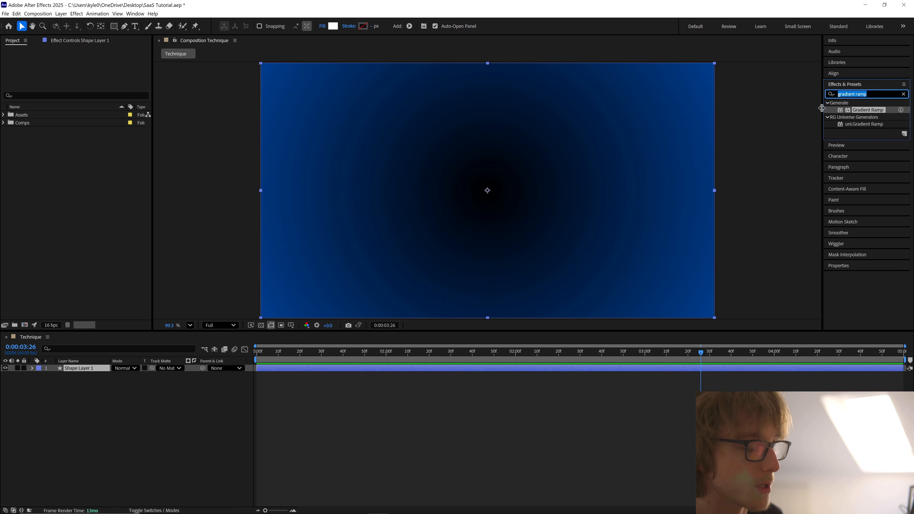
text(noise)
scroll(893, 269, down, 3)
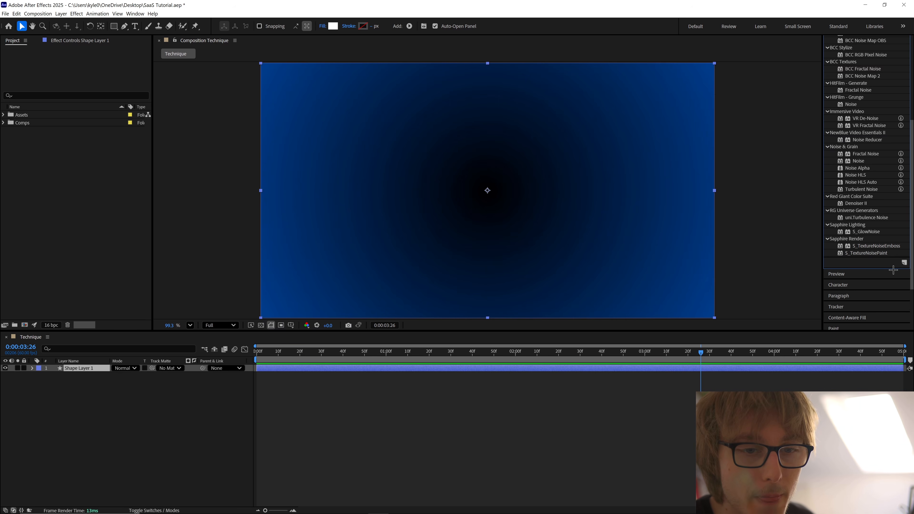
drag(855, 164, 72, 367)
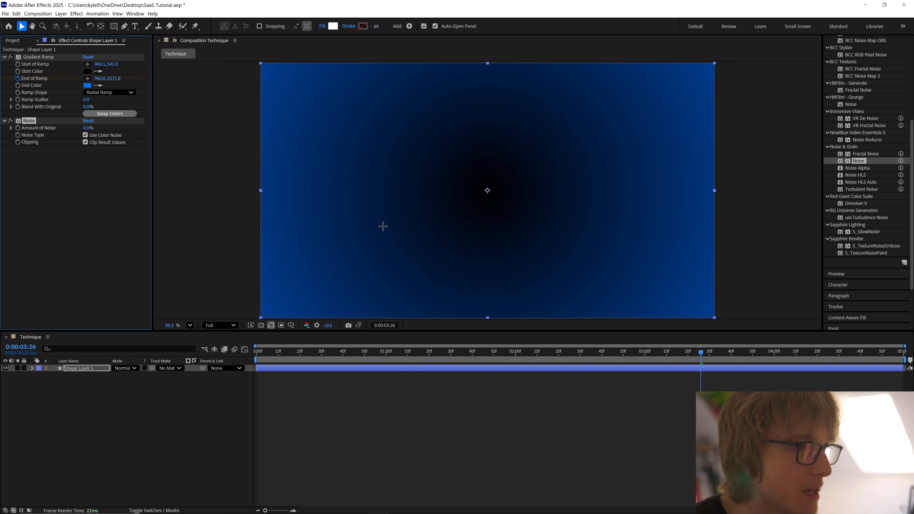
Turn off colour noise and set the Noise effect's amount to 2%.
scroll(382, 223, up, 3)
click(90, 134)
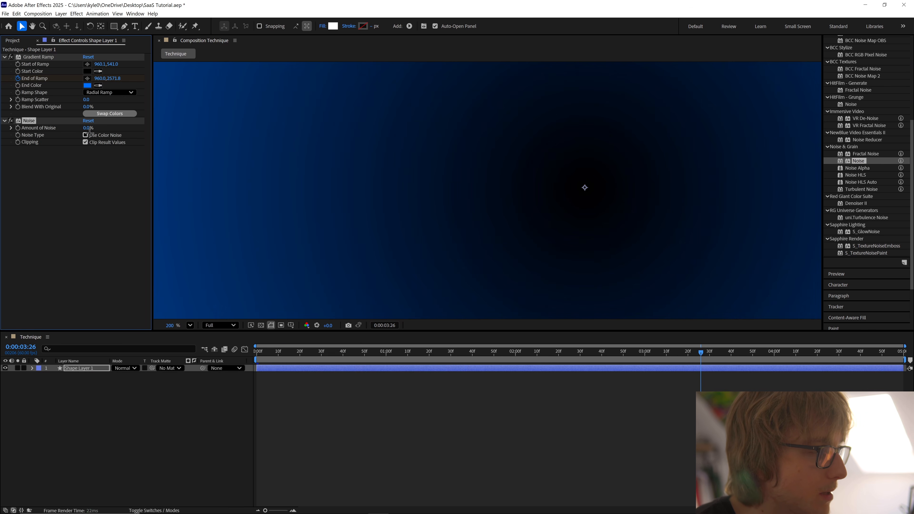
click(87, 128)
text(1)
click(55, 240)
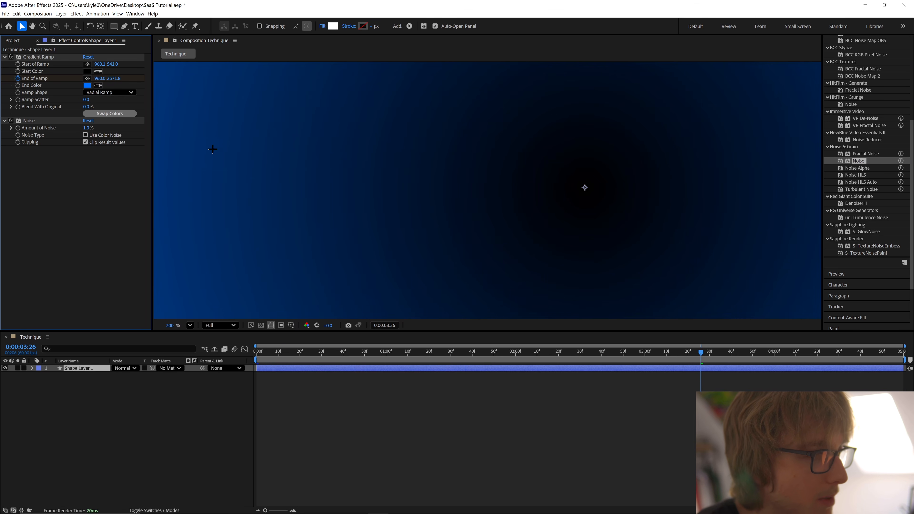
click(91, 128)
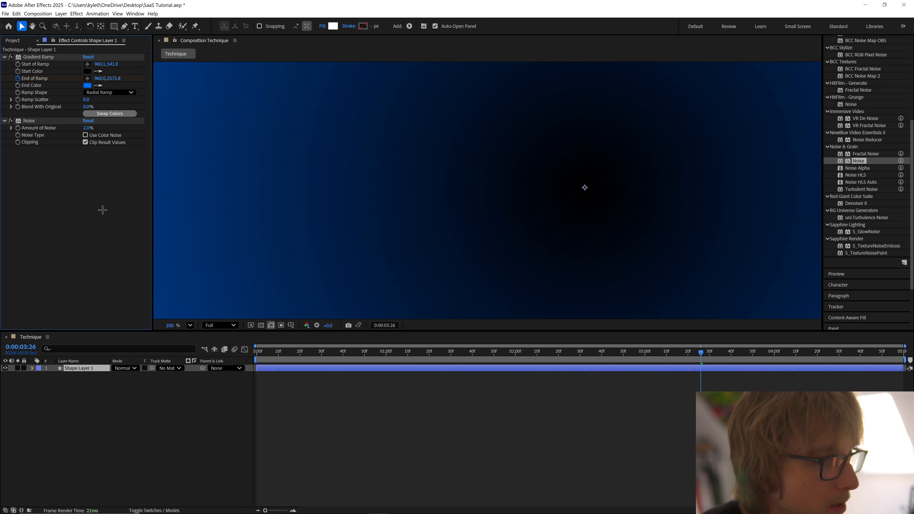
click(190, 325)
click(207, 342)
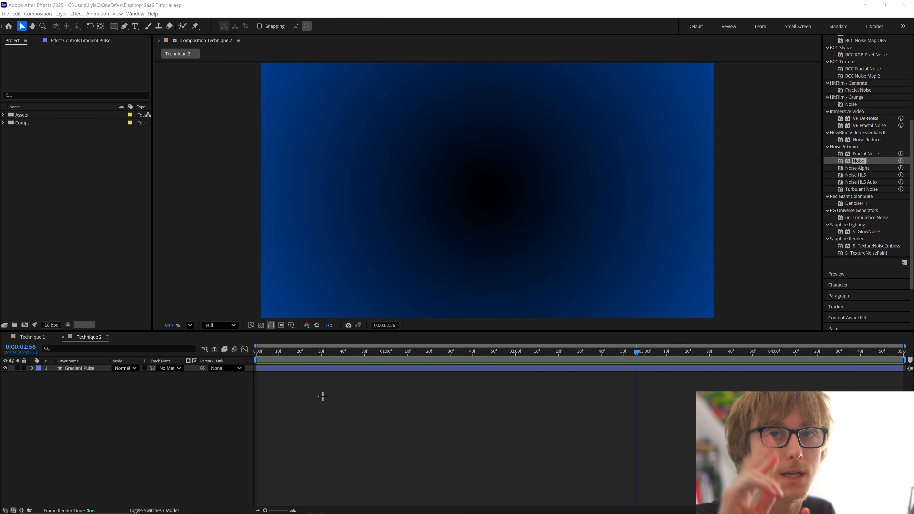
Add the Cursors image above the Gradient Pulse layer in the Technique 2 composition and save the project.
click(310, 368)
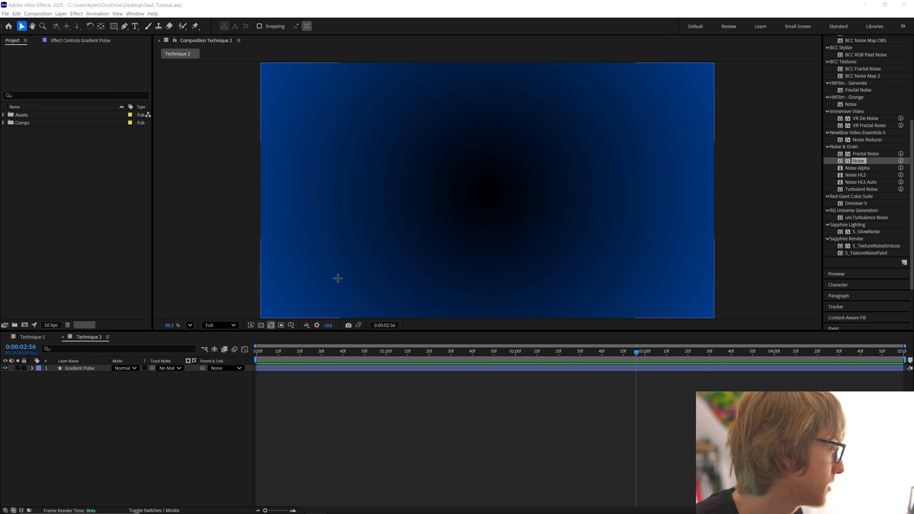
key(ctrl+v)
key(ctrl+s)
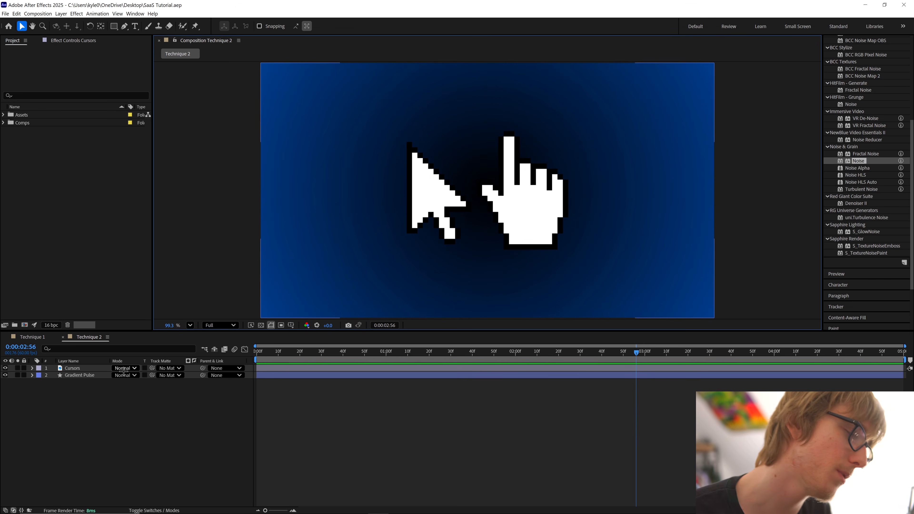
key(g)
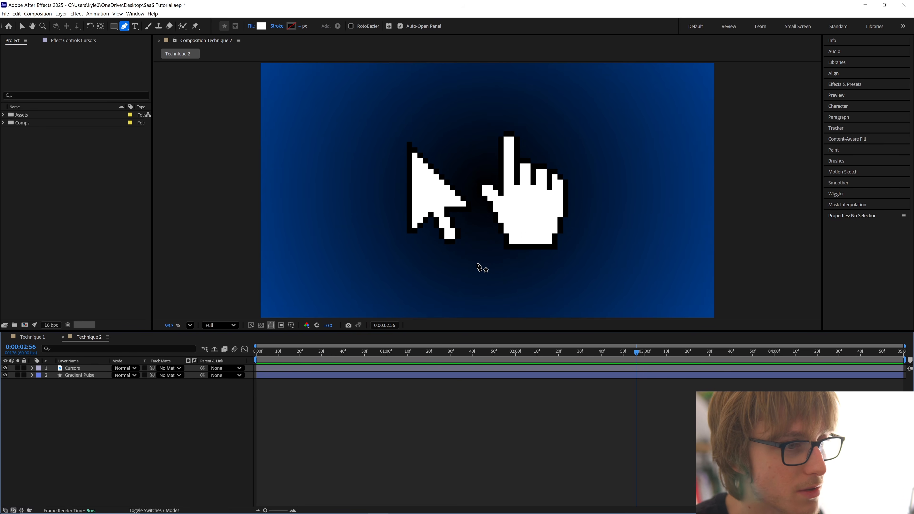
click(478, 250)
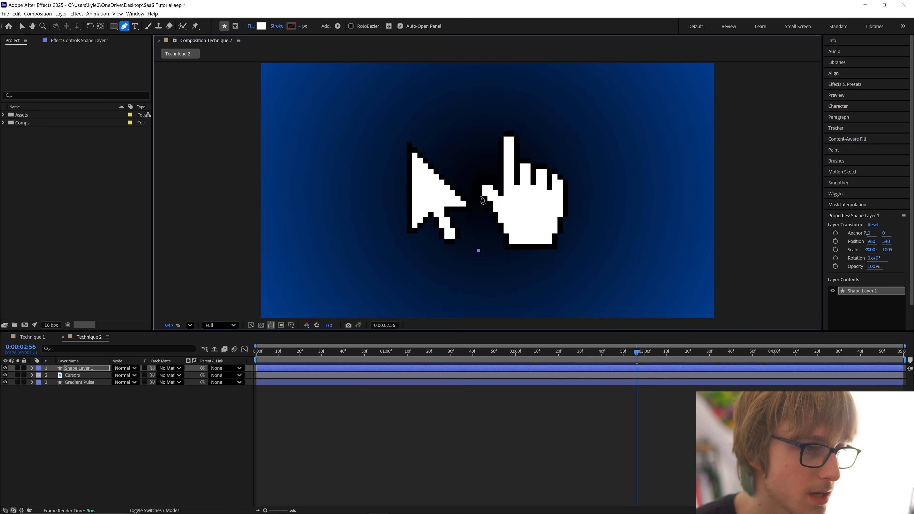
key(ctrl+z)
Rename the Cursors layer to Cursor and hide it.
right_click(94, 366)
click(114, 346)
click(94, 367)
key(BackSpace)
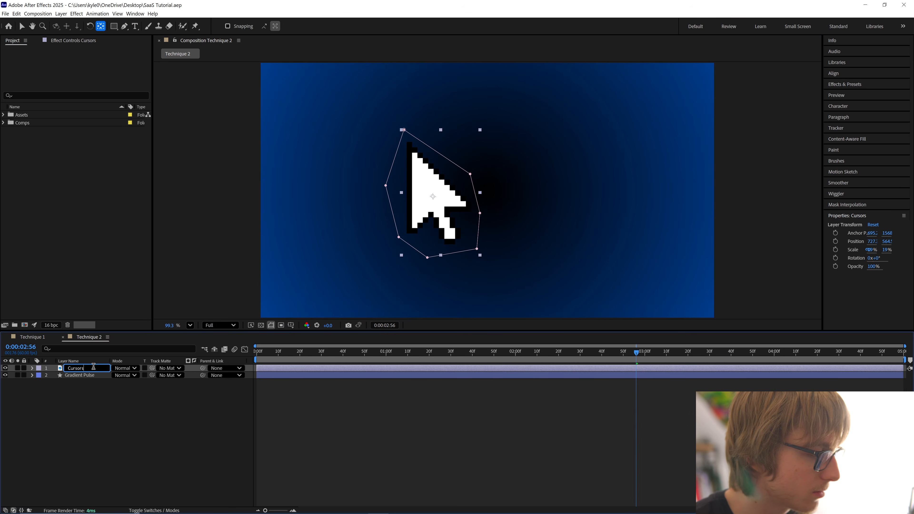
key(Return)
click(5, 368)
click(119, 399)
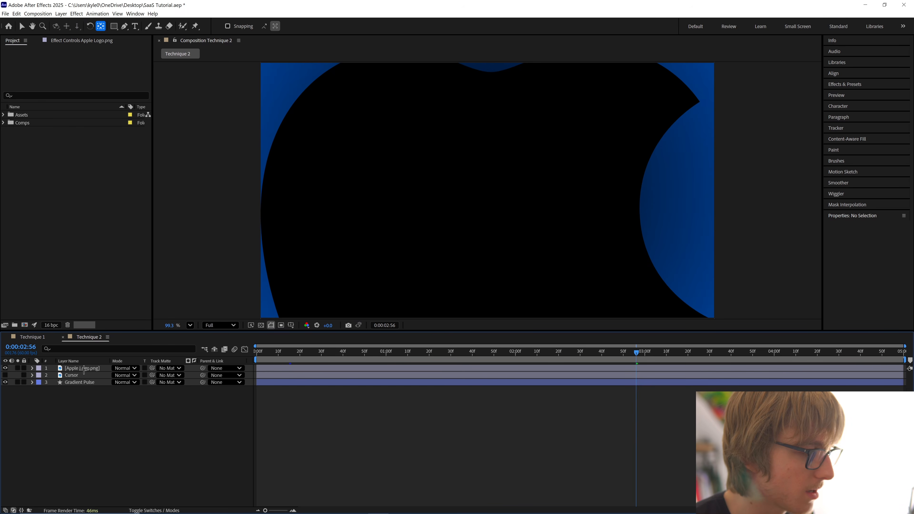
Rename the Apple Logo.png layer to Apple Logo and scale it down to 12%.
right_click(83, 369)
click(103, 351)
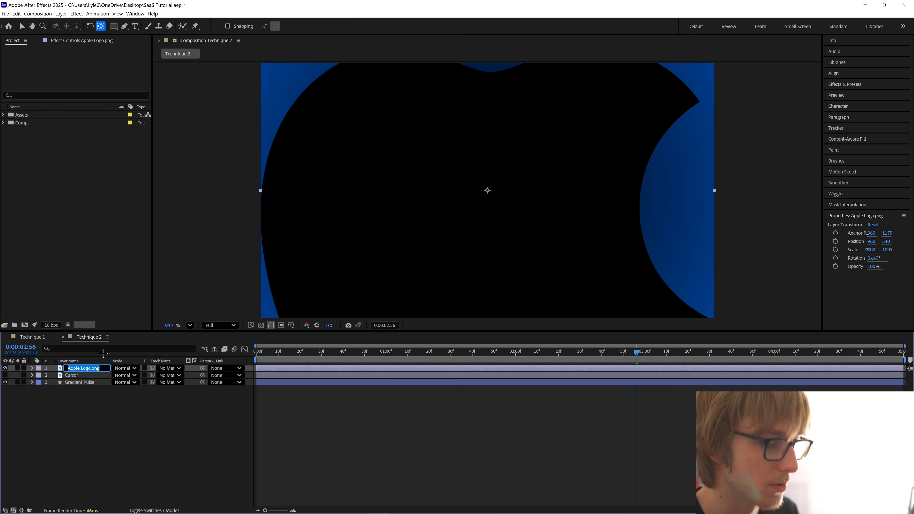
key(Right)
key(BackSpace)
key(Return)
key(s)
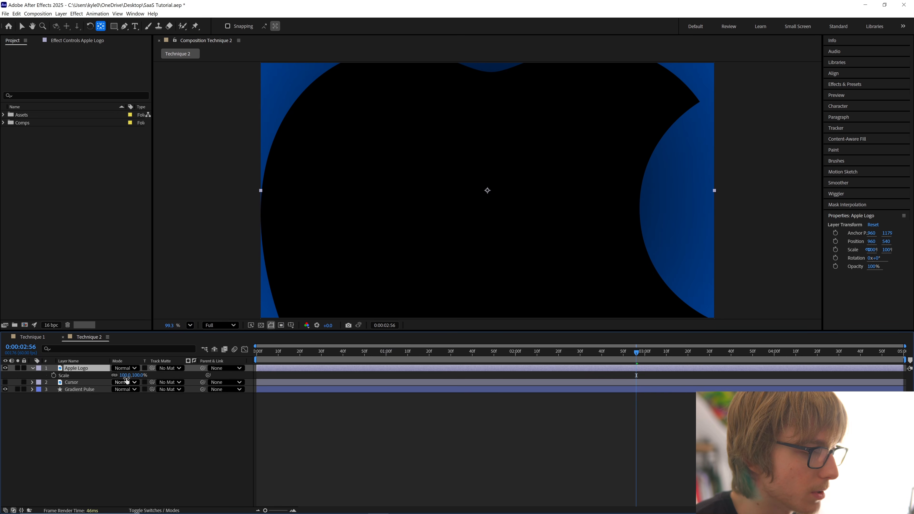
drag(126, 375, 101, 385)
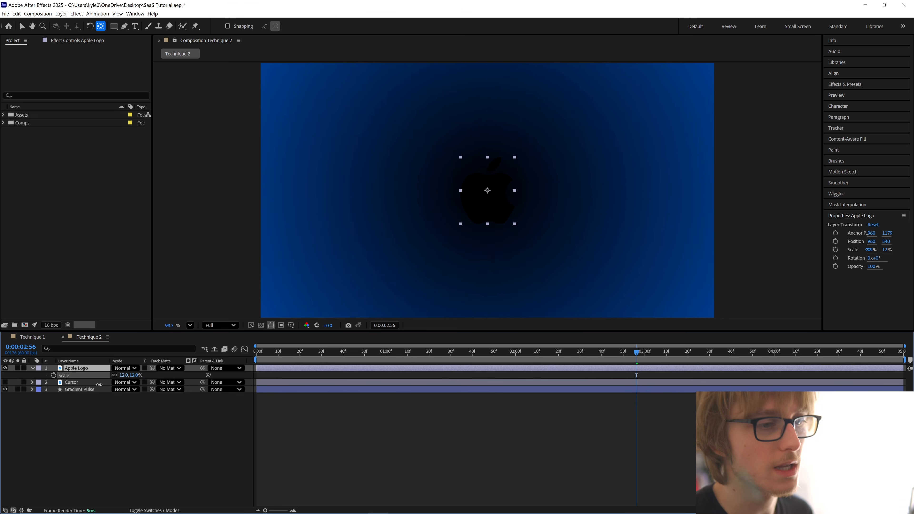
key(s)
Apply the Gradient Ramp effect to the Apple Logo layer and swap its start and end colours.
click(844, 84)
click(846, 94)
text(gr)
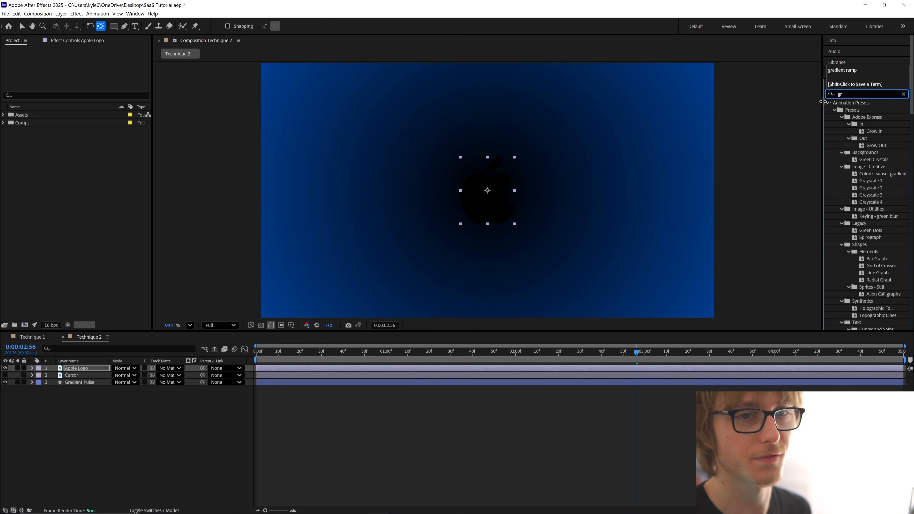
text(adient ramp)
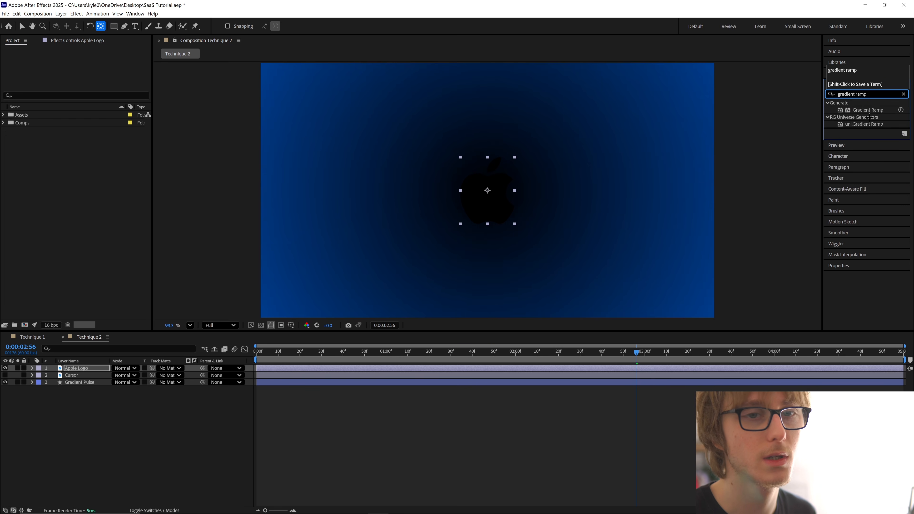
drag(868, 110, 63, 123)
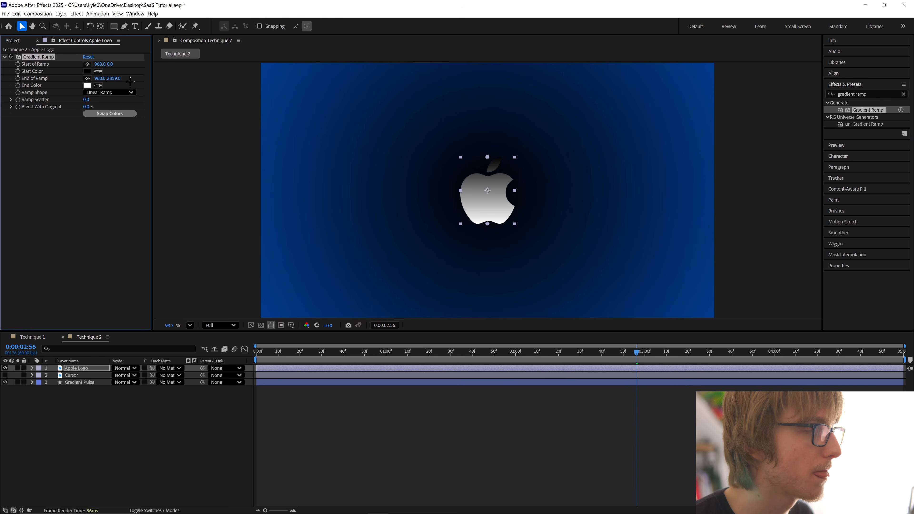
click(115, 114)
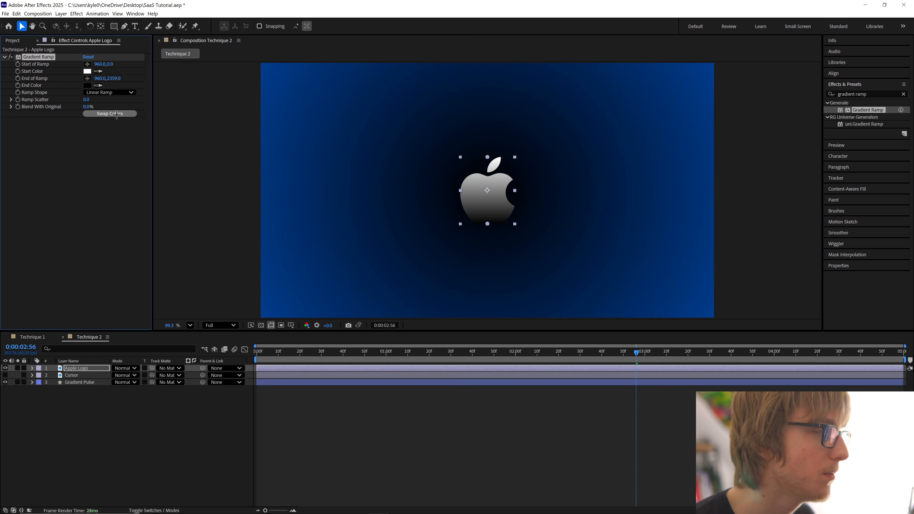
Set the logo ramp's end colour to blue 0081FF and move its end point straight down to about 960, 4609.
click(87, 86)
click(479, 253)
click(469, 209)
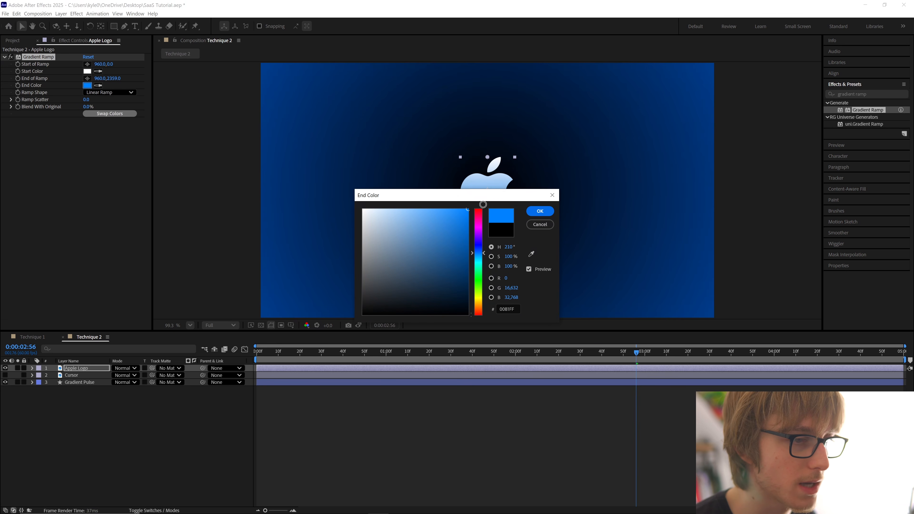
drag(497, 199, 469, 276)
click(515, 290)
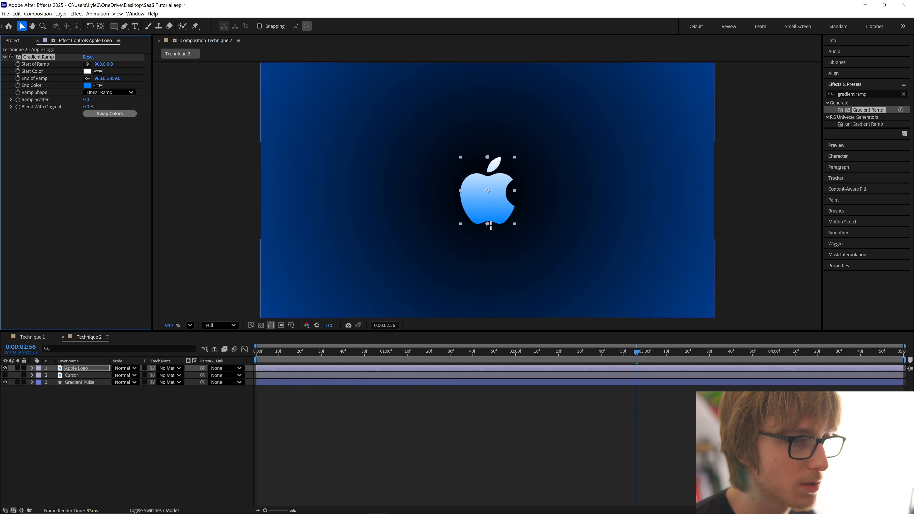
drag(488, 223, 493, 249)
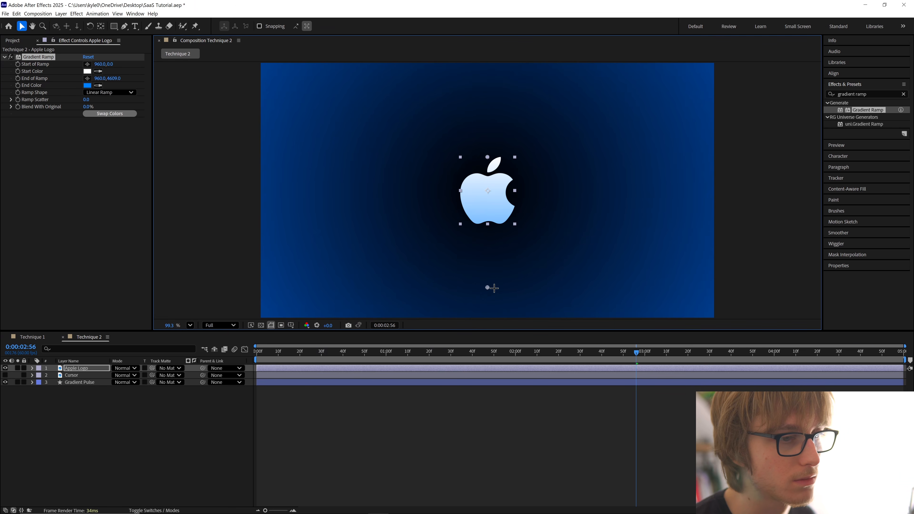
click(249, 237)
Try the Apple Logo layer at scales of 15%, 20% and 17%.
click(491, 200)
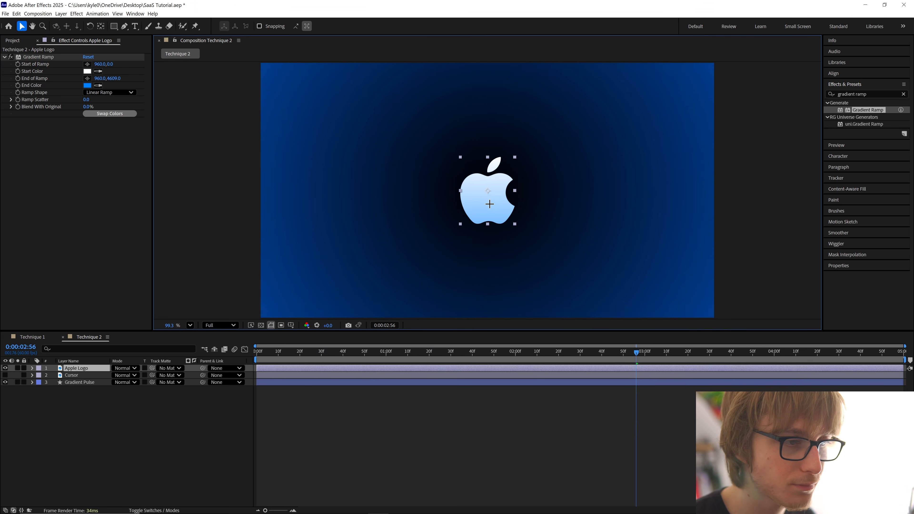
key(s)
click(126, 375)
text(15)
key(Return)
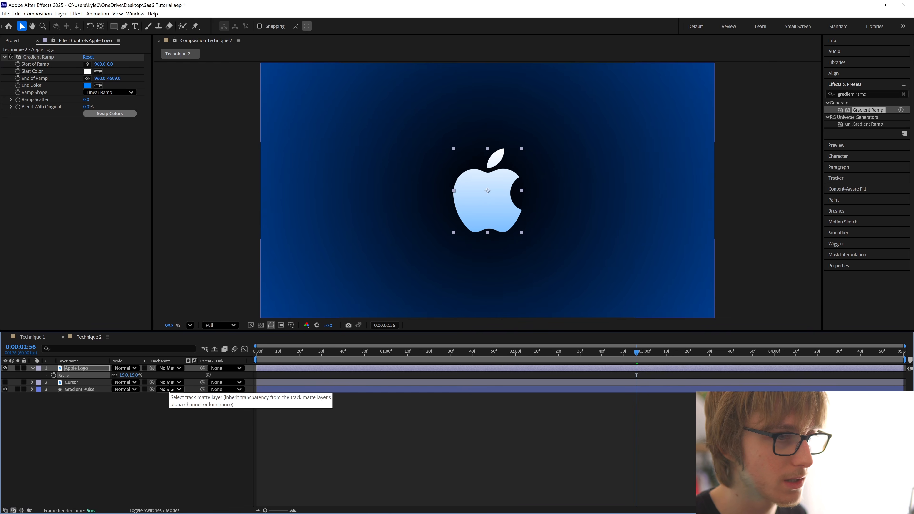
click(125, 375)
text(2)
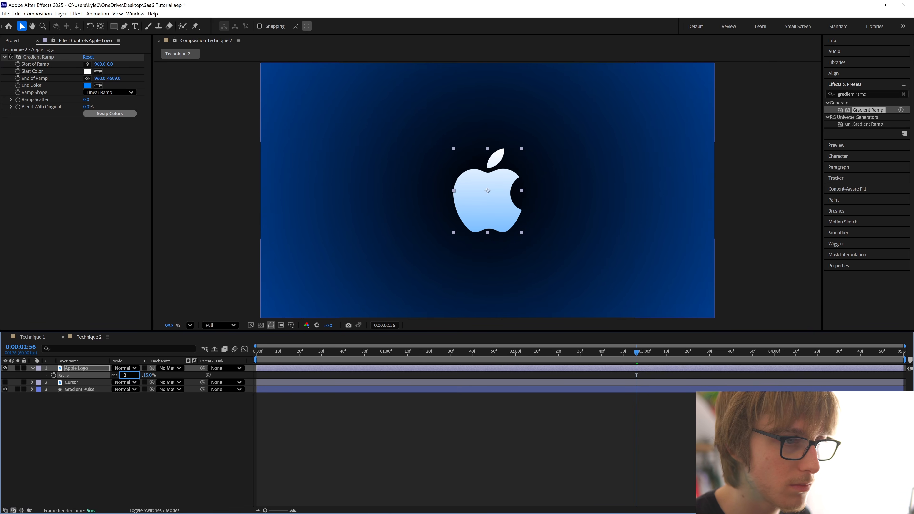
text(0)
key(Return)
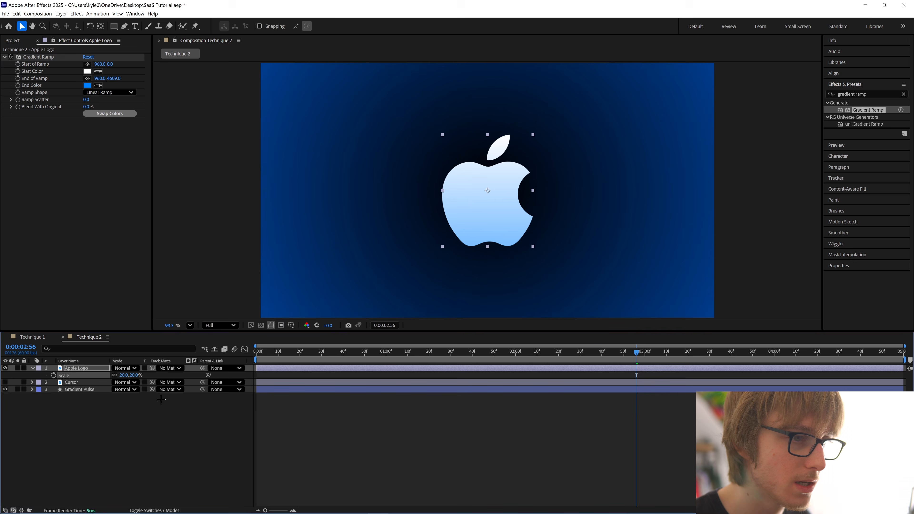
click(125, 375)
text(17)
key(Return)
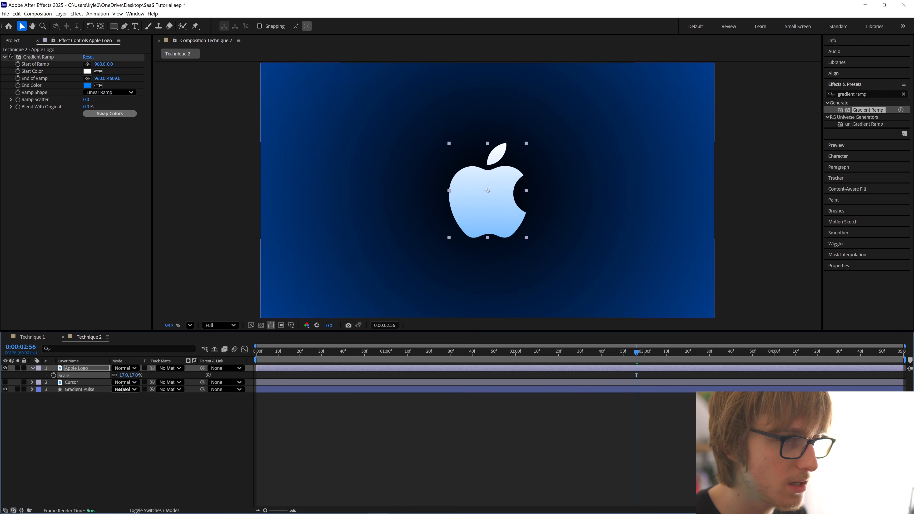
Set the Apple Logo layer's scale to 16%, open the Align options and deselect the layer.
click(126, 375)
text(16)
key(Return)
key(s)
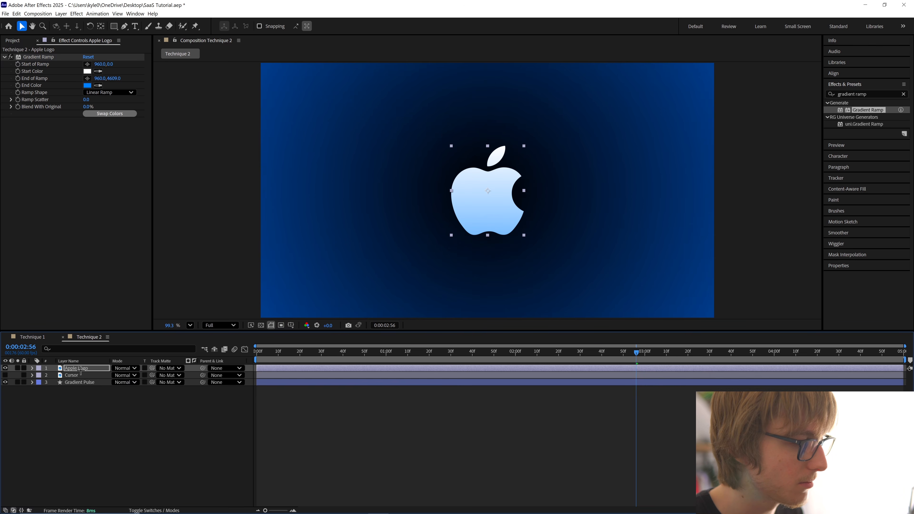
click(855, 74)
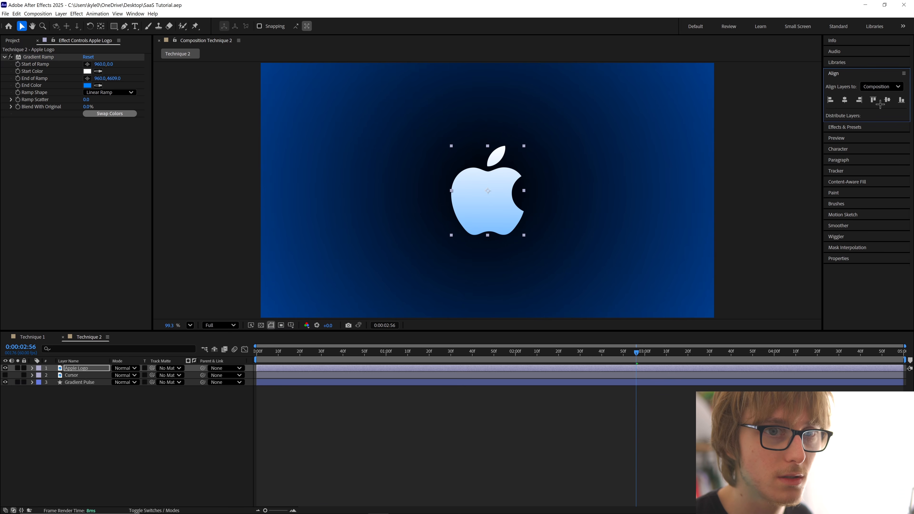
key(ctrl+shift+a)
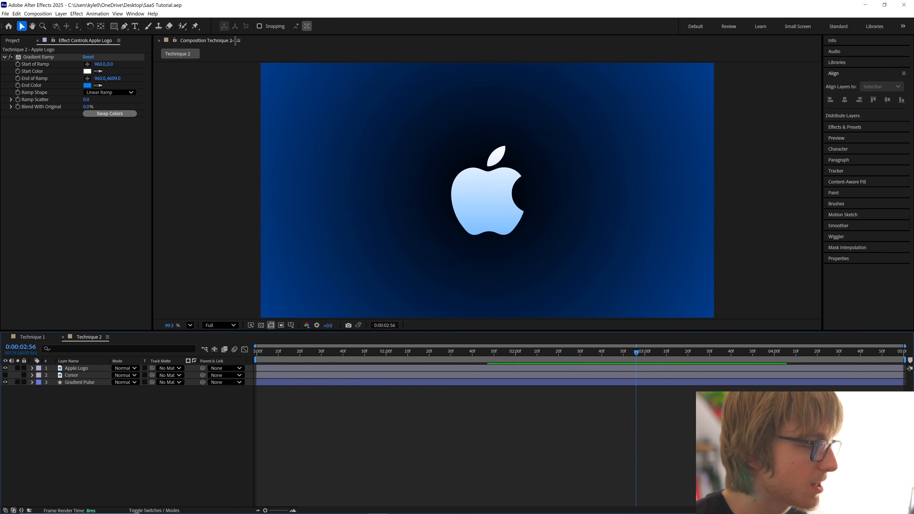
Draw a square outline around the Apple logo with the Rectangle tool, using no fill and a white 2 px stroke.
click(111, 25)
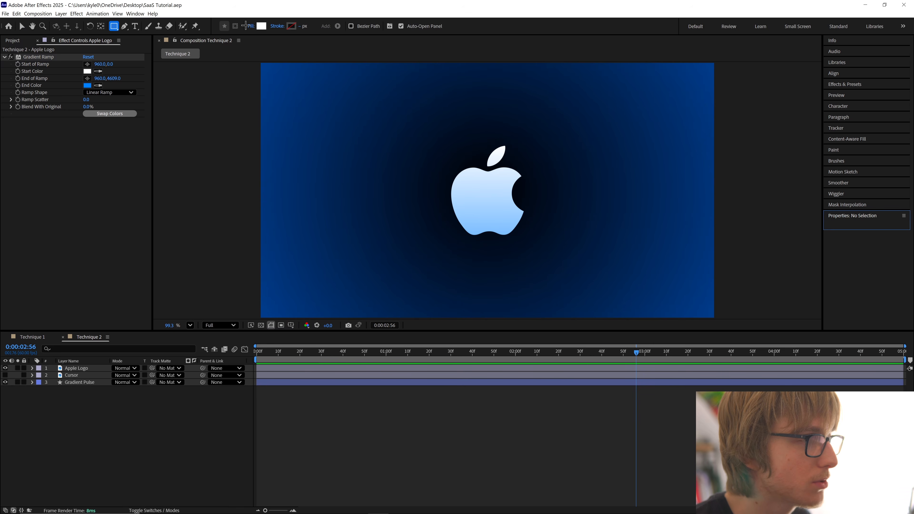
click(250, 26)
click(475, 285)
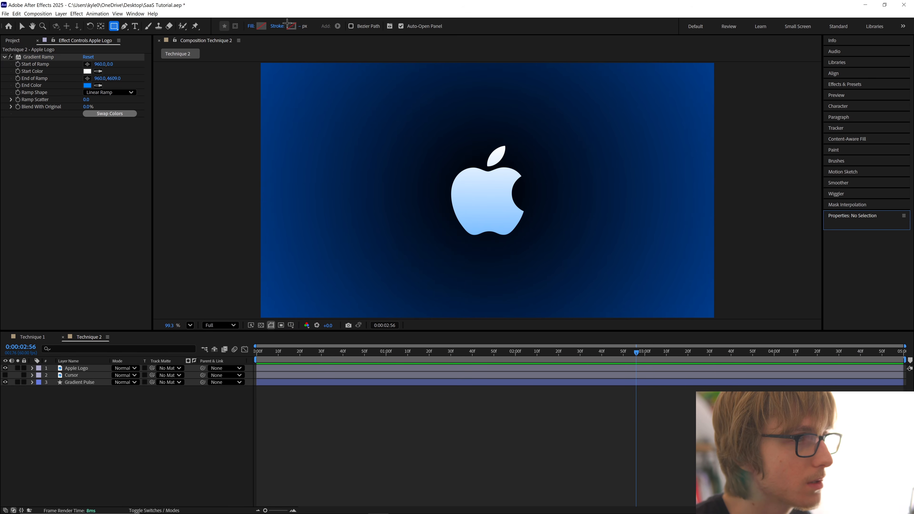
click(291, 25)
drag(364, 211, 350, 195)
click(539, 213)
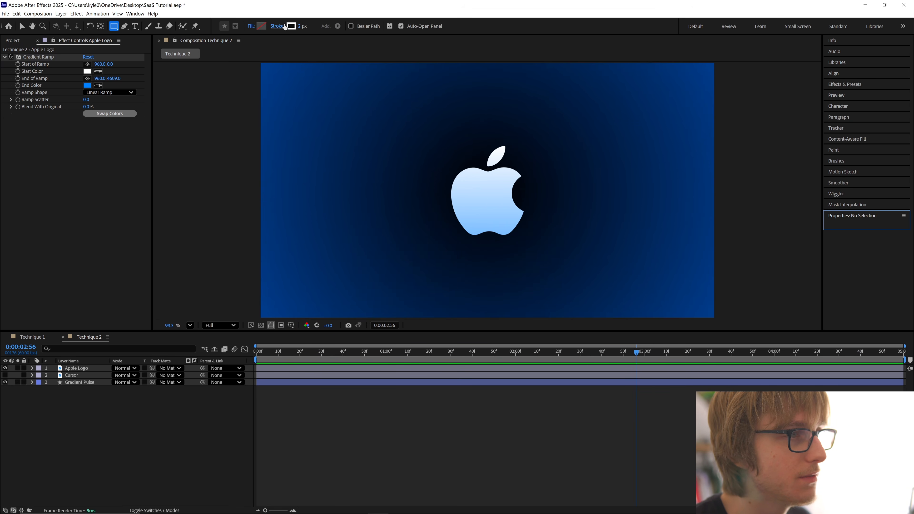
drag(435, 134, 543, 243)
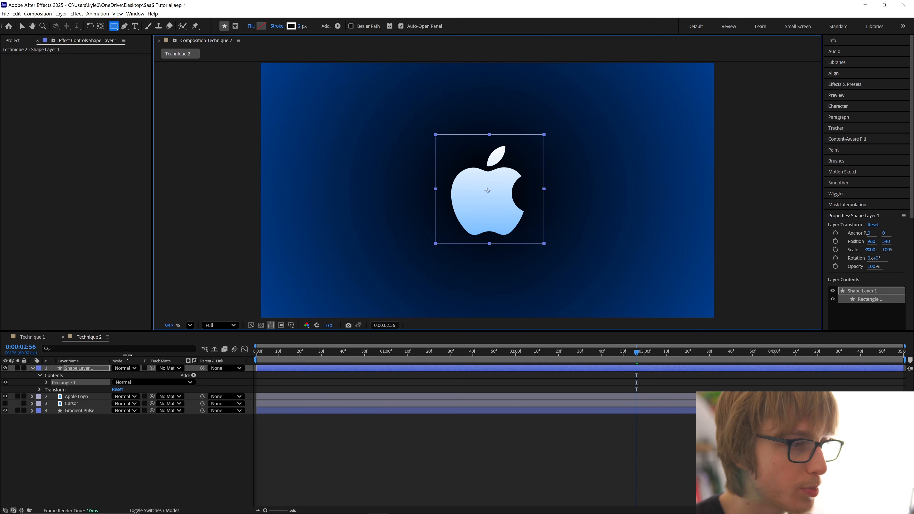
Centre the square's anchor point in its layer content and align the layer horizontally and vertically to the composition's centre.
right_click(90, 368)
mouse_move(119, 196)
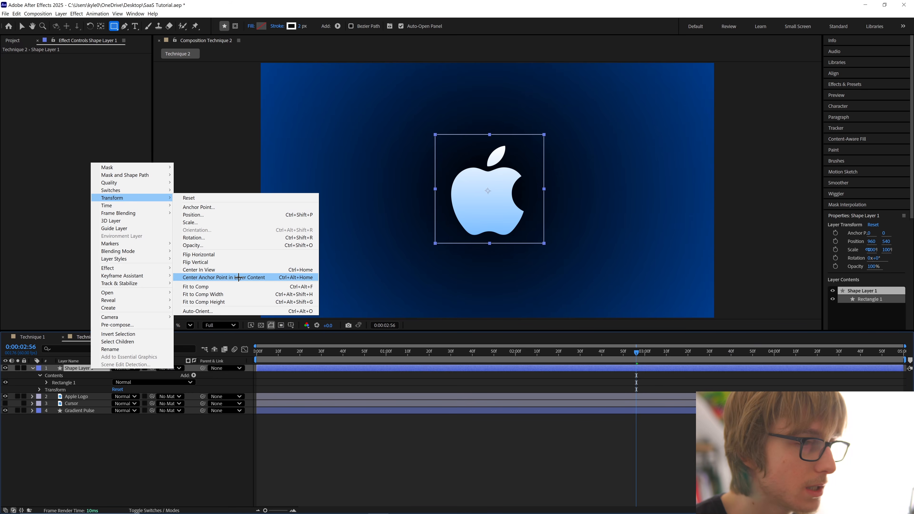
click(208, 278)
key(v)
click(856, 76)
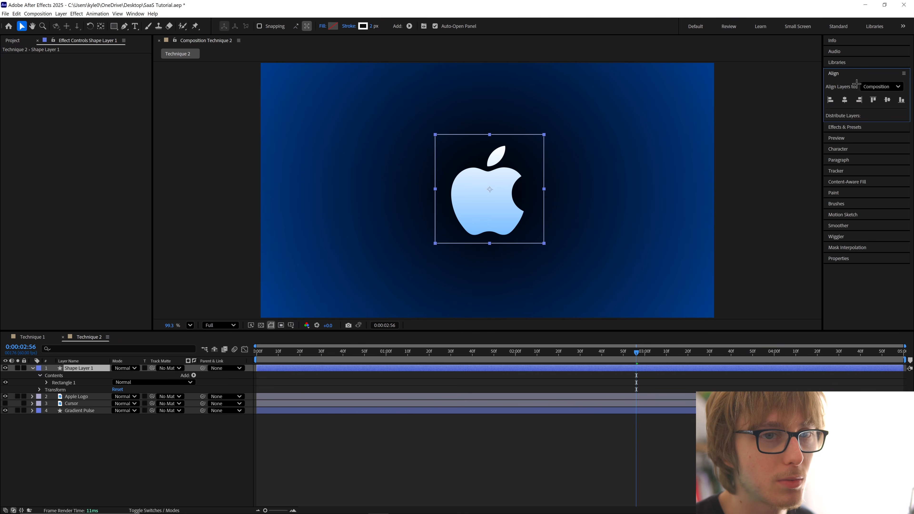
click(844, 99)
click(887, 100)
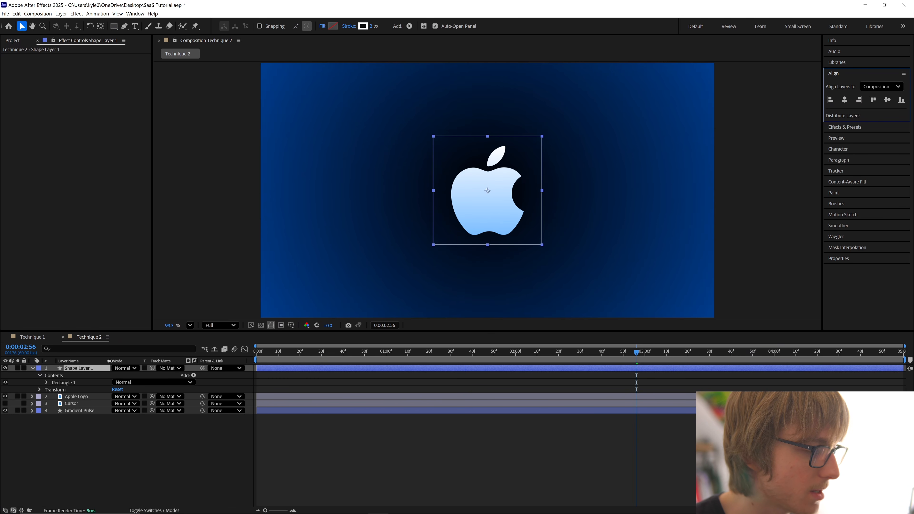
click(190, 272)
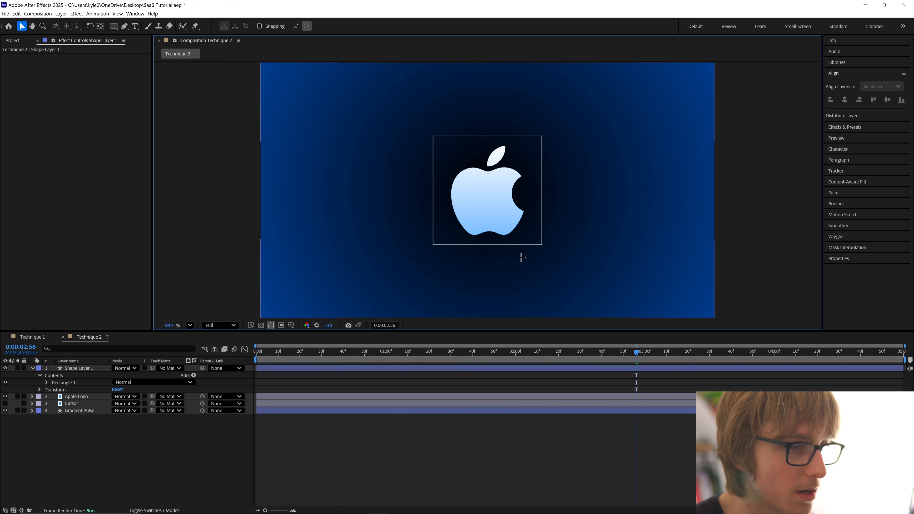
Reduce the square outline's rectangle path size so it frames the Apple logo more tightly, slightly taller than wide.
click(96, 368)
click(99, 349)
text(skiz)
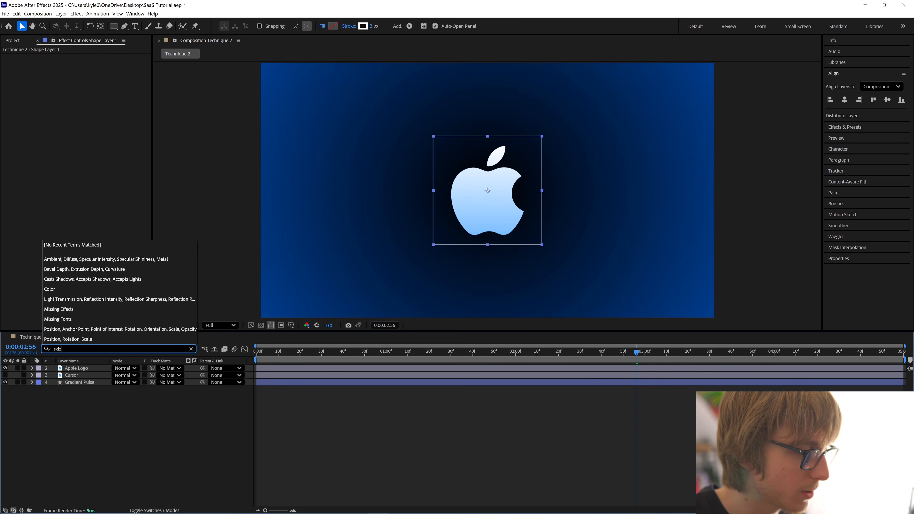
text(e)
drag(128, 396, 122, 413)
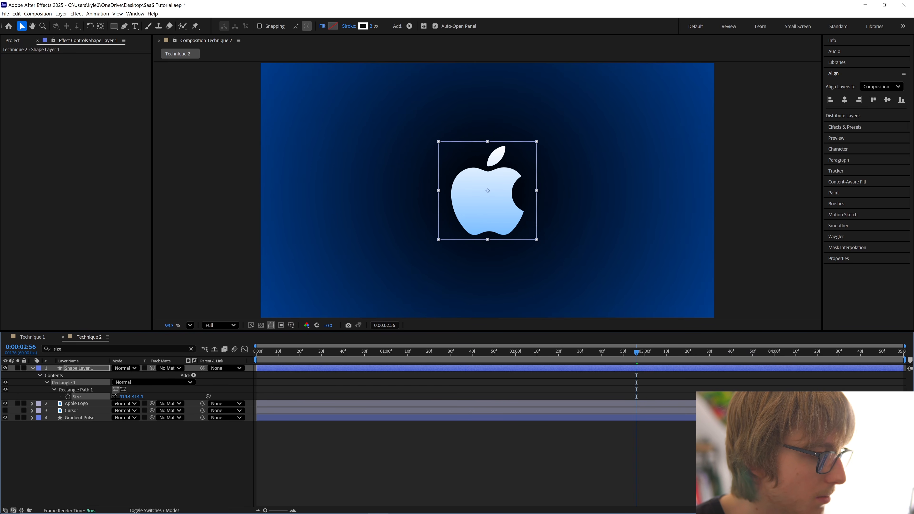
mouse_move(136, 396)
mouse_down()
mouse_move(123, 397)
mouse_move(140, 396)
mouse_up()
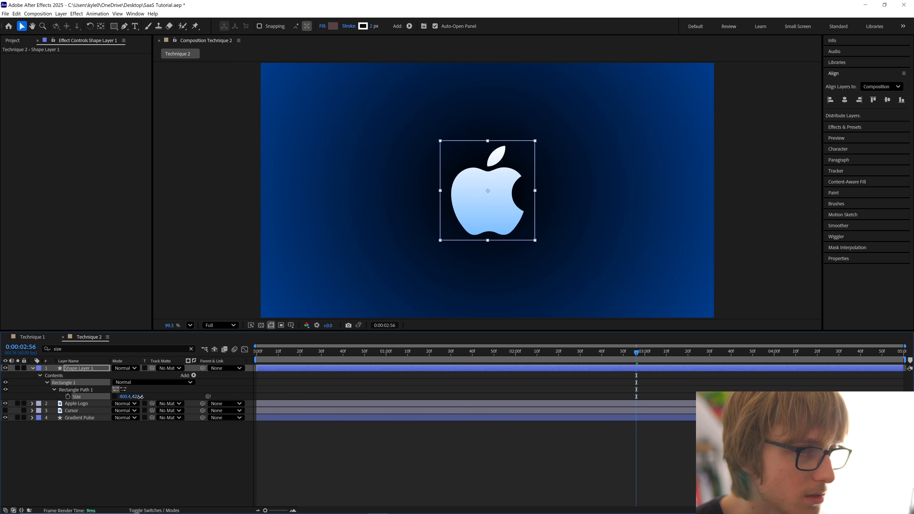
click(191, 349)
Rename the outline's shape layer as Box and deselect it.
right_click(82, 368)
click(102, 351)
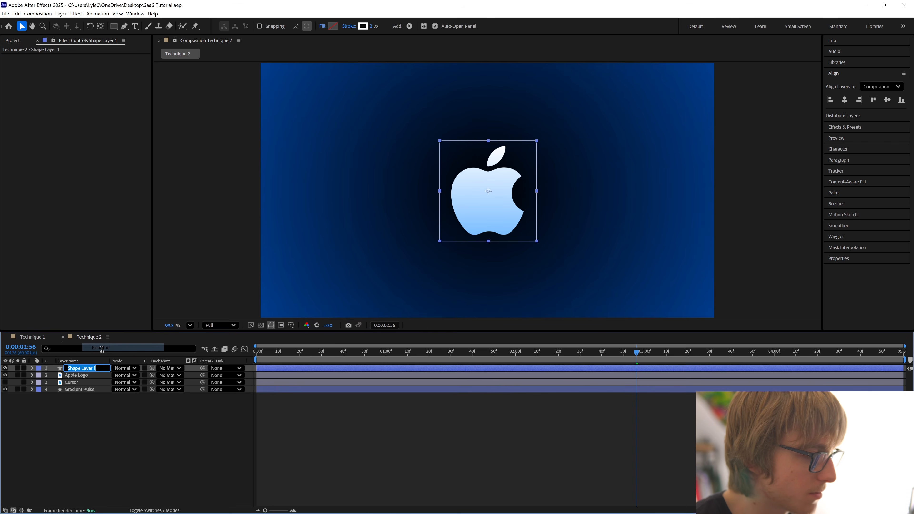
text(Box)
key(Return)
click(199, 92)
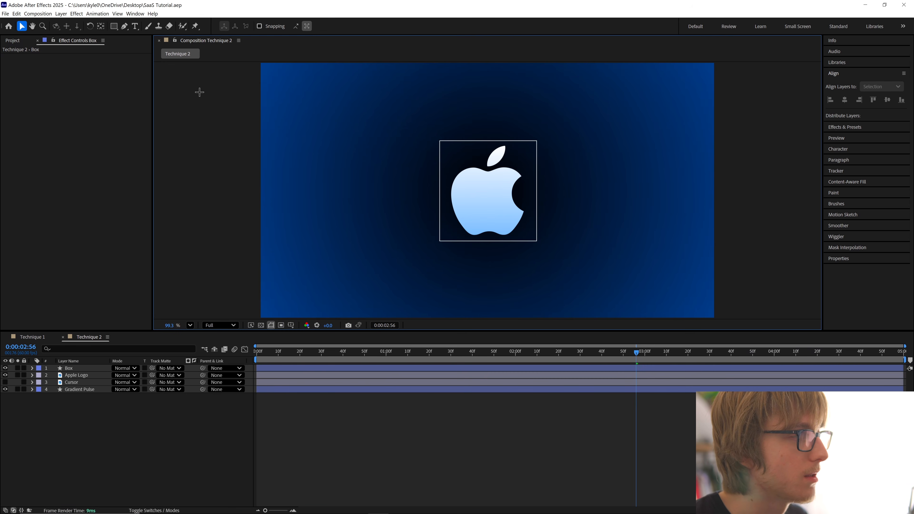
Draw a small square on the outline's upper-left corner with the Rectangle tool, using a white fill and no stroke.
click(114, 26)
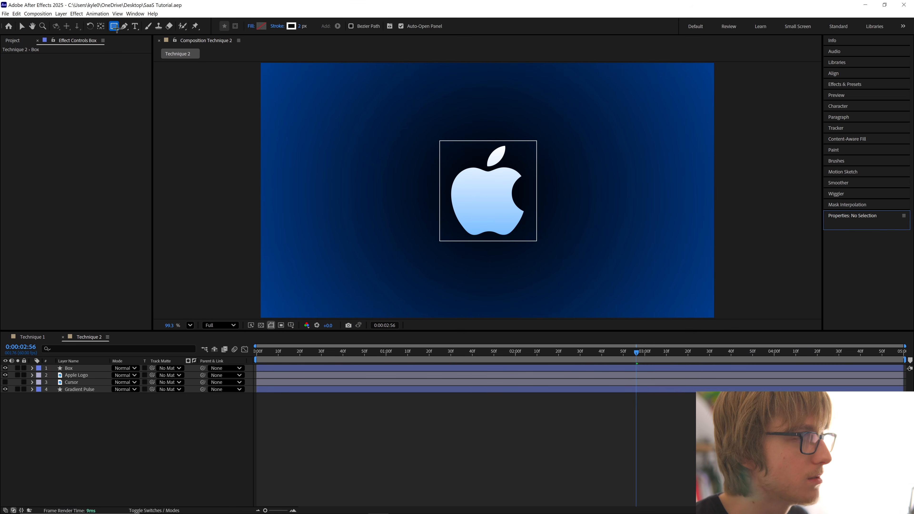
click(276, 26)
click(416, 243)
click(467, 284)
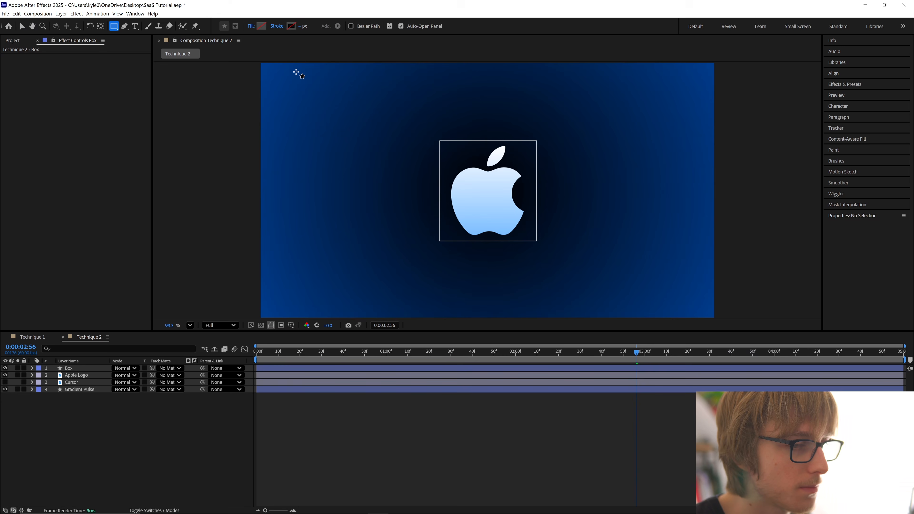
click(266, 28)
click(539, 210)
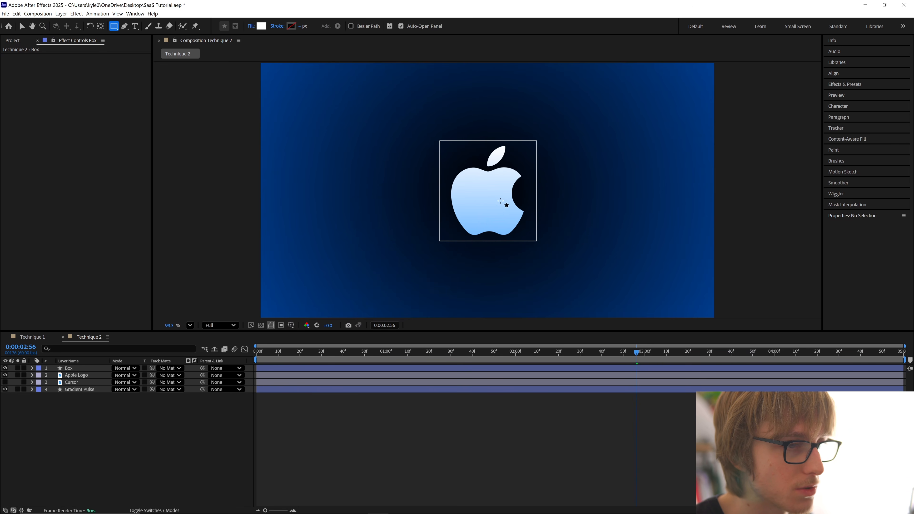
scroll(500, 201, up, 6)
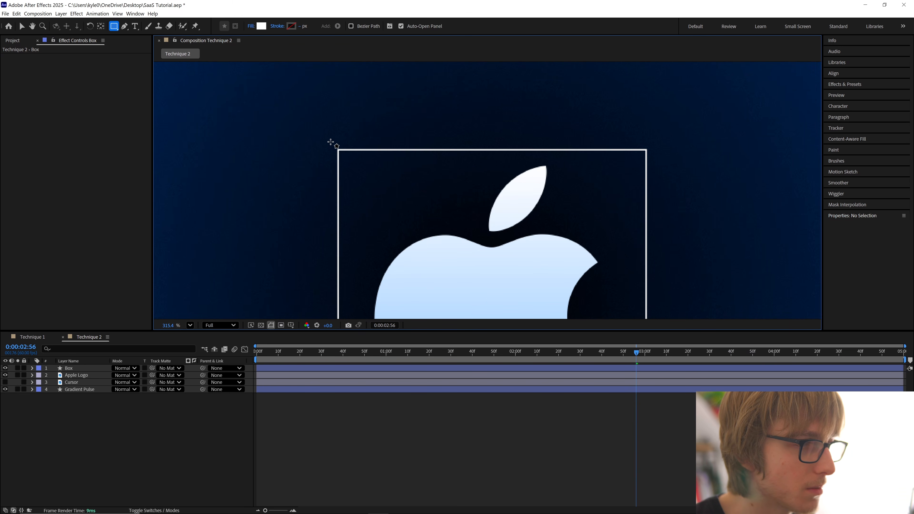
drag(331, 141, 350, 162)
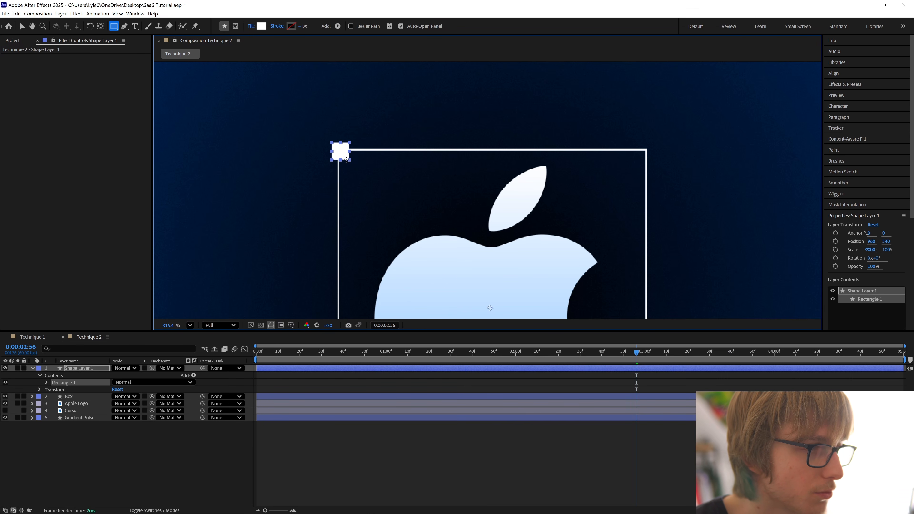
Centre the small square's anchor point in its layer content and rename its layer as Corner Box.
right_click(89, 368)
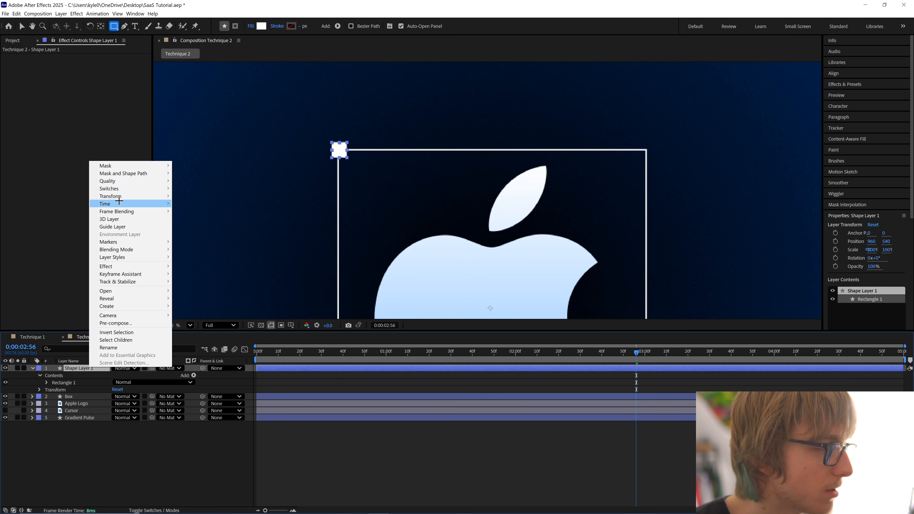
mouse_move(125, 197)
click(227, 276)
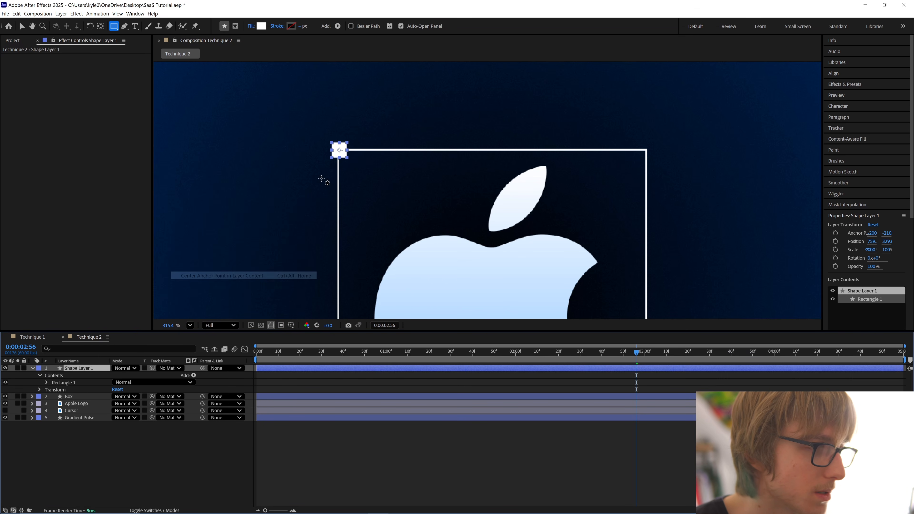
right_click(83, 368)
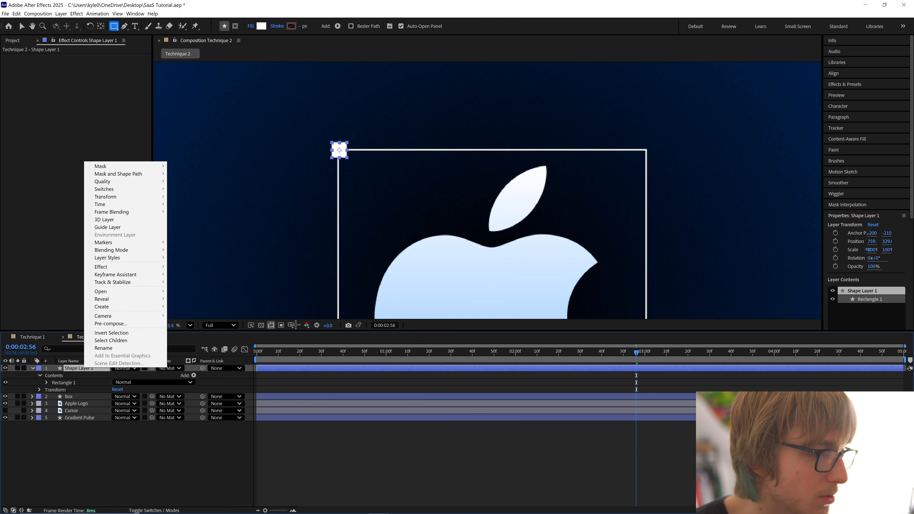
click(108, 347)
text(S)
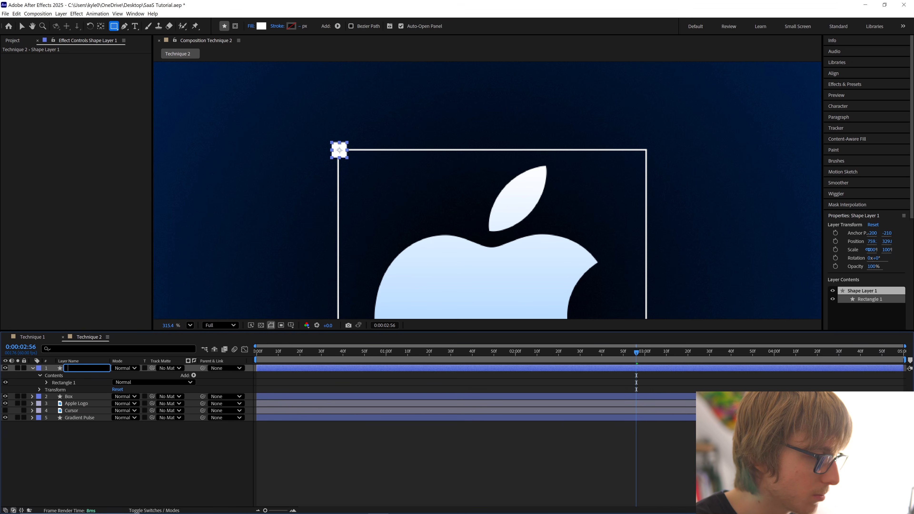
text(orner B)
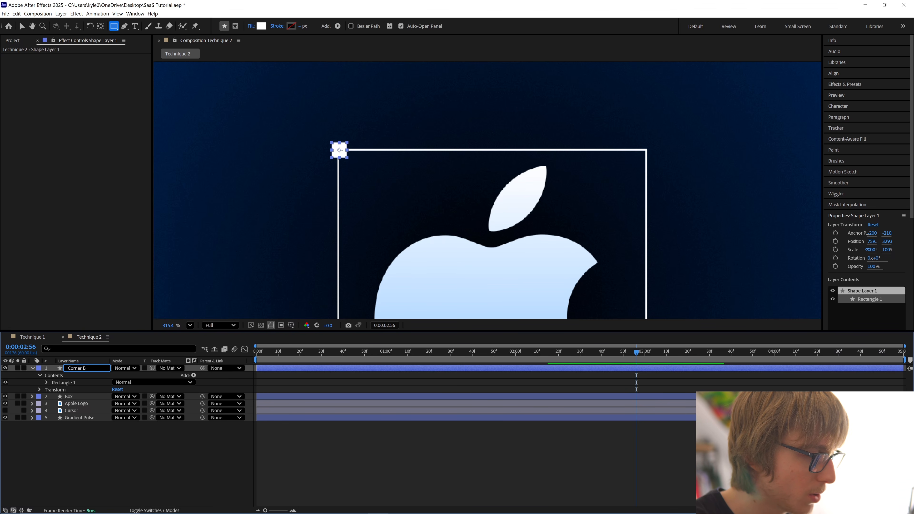
text(ox)
key(Return)
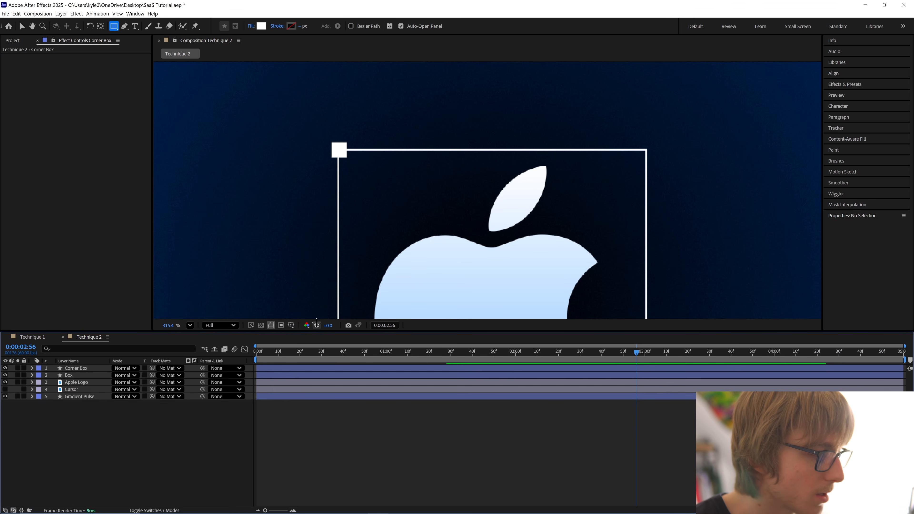
Show the proportional grid and move the Corner Box square so it is centred on the outline's upper-left corner.
click(291, 325)
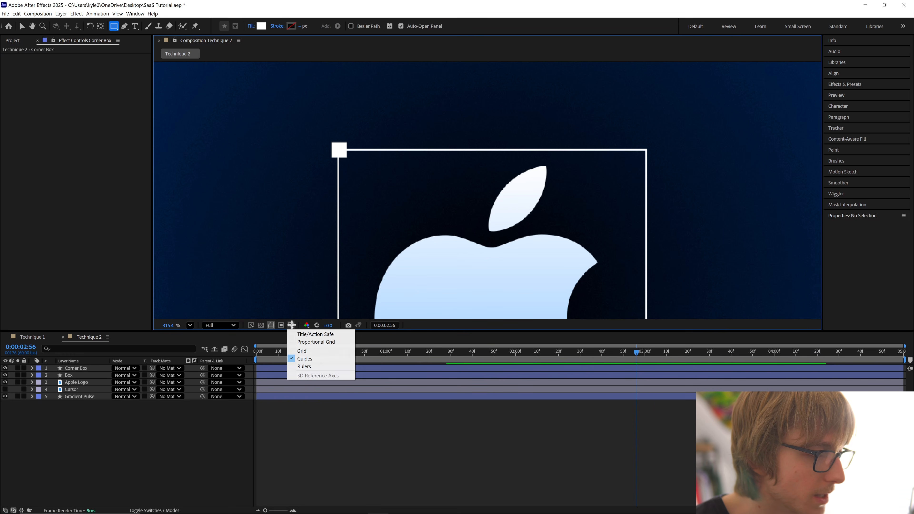
click(320, 340)
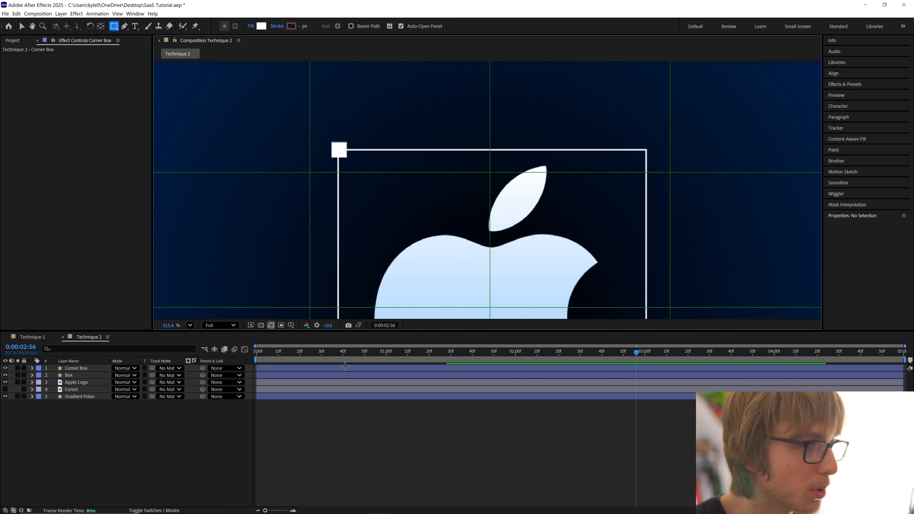
click(68, 368)
key(v)
scroll(325, 152, up, 3)
scroll(370, 154, up, 2)
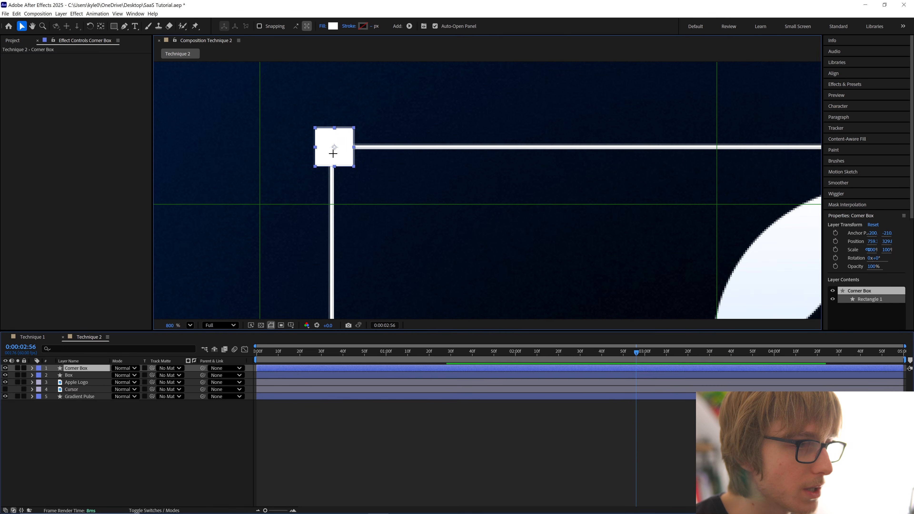
scroll(434, 177, down, 5)
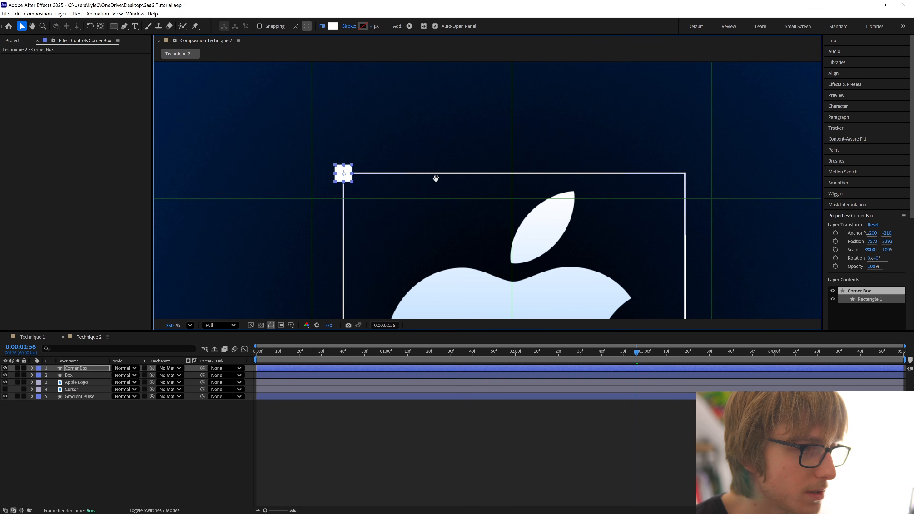
Duplicate Rectangle 1 inside Corner Box three times, placing copies at the outline's top midpoint, upper-right corner and right midpoint.
click(32, 368)
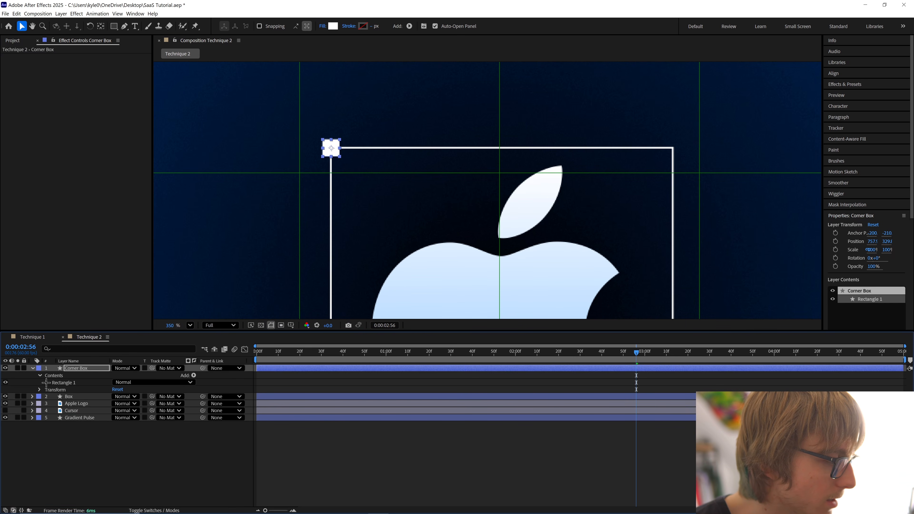
click(47, 382)
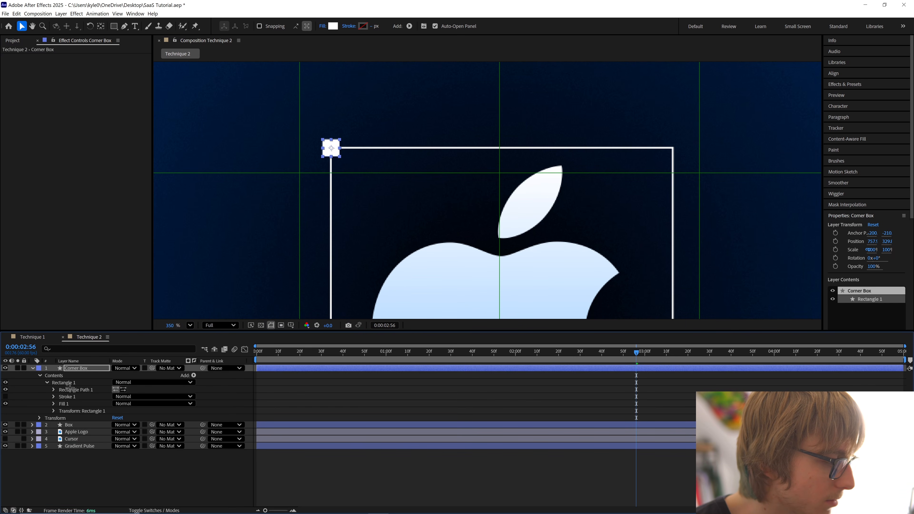
click(47, 382)
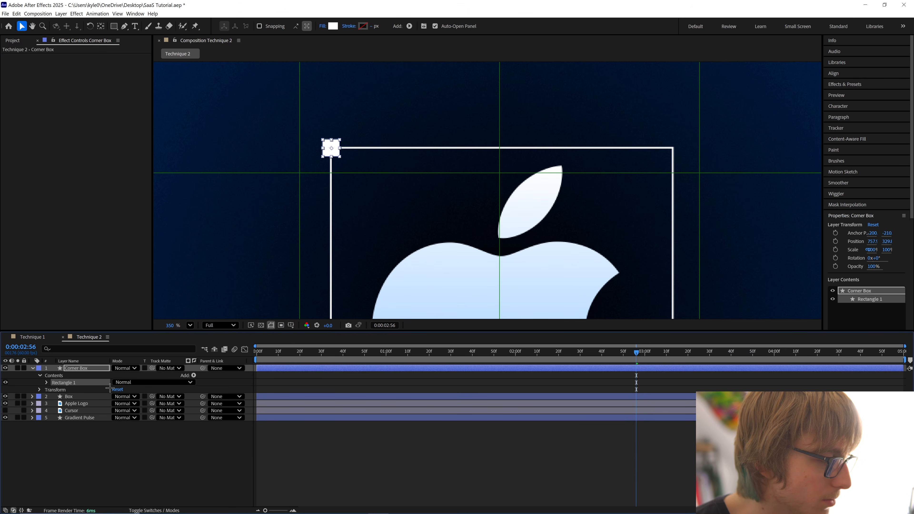
key(ctrl+d)
drag(331, 148, 506, 243)
key(ctrl+d)
key(ctrl+d)
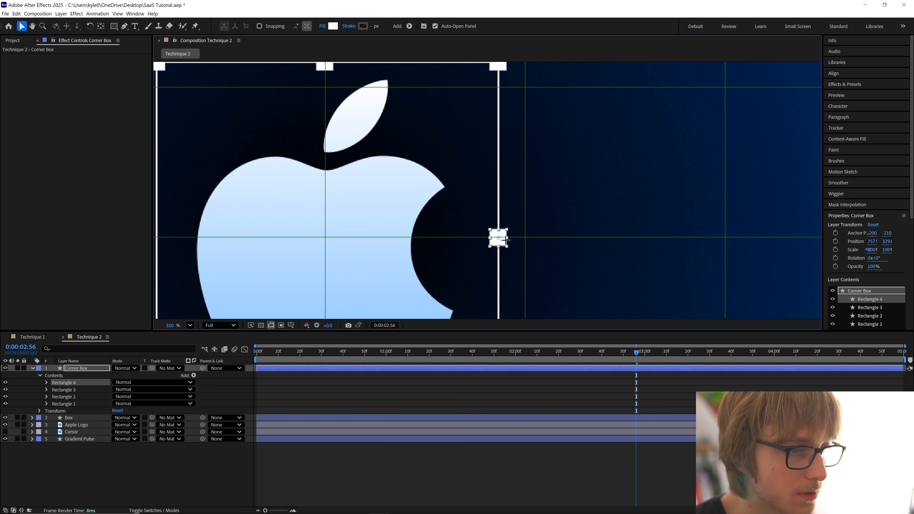
Duplicate four more small squares inside Corner Box for the outline's two lower corners, bottom midpoint and left midpoint.
drag(505, 240, 314, 301)
key(ctrl+d)
key(ctrl+d)
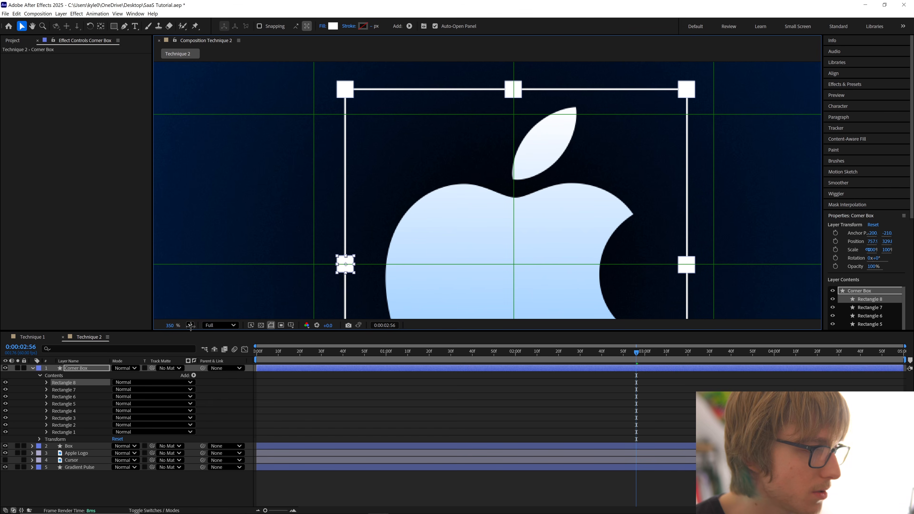
Fit the whole composition in the viewer, deselect everything and hide the proportional grid.
click(190, 325)
click(204, 332)
key(ctrl+shift+a)
click(281, 326)
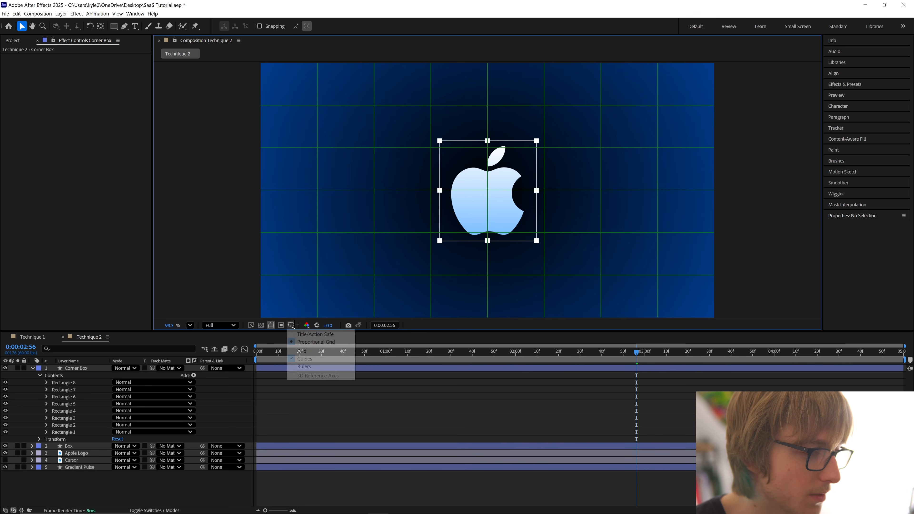
click(320, 341)
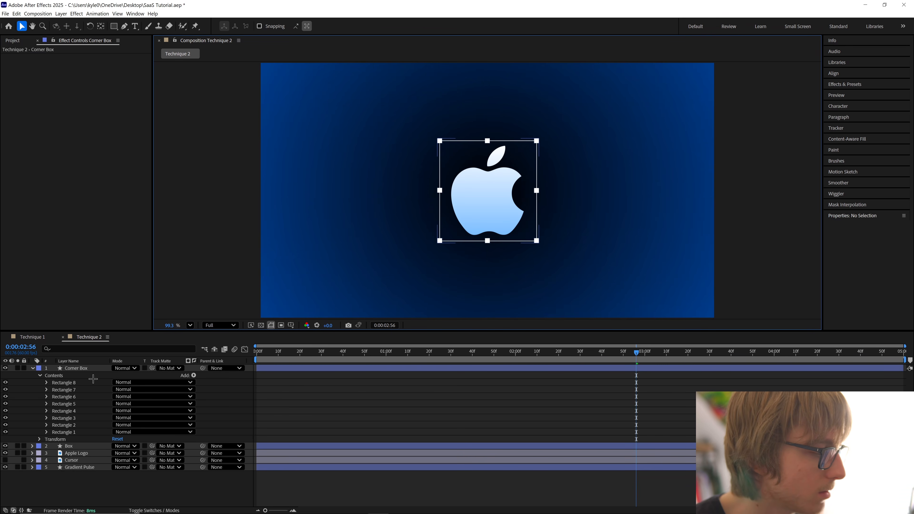
Collapse the Corner Box layer's properties and parent the layer to Box.
click(87, 368)
click(27, 369)
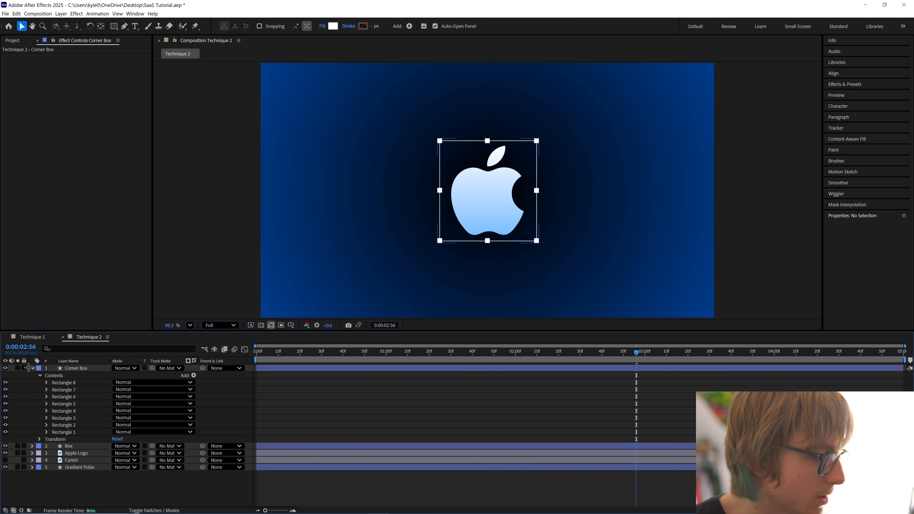
click(32, 368)
click(83, 369)
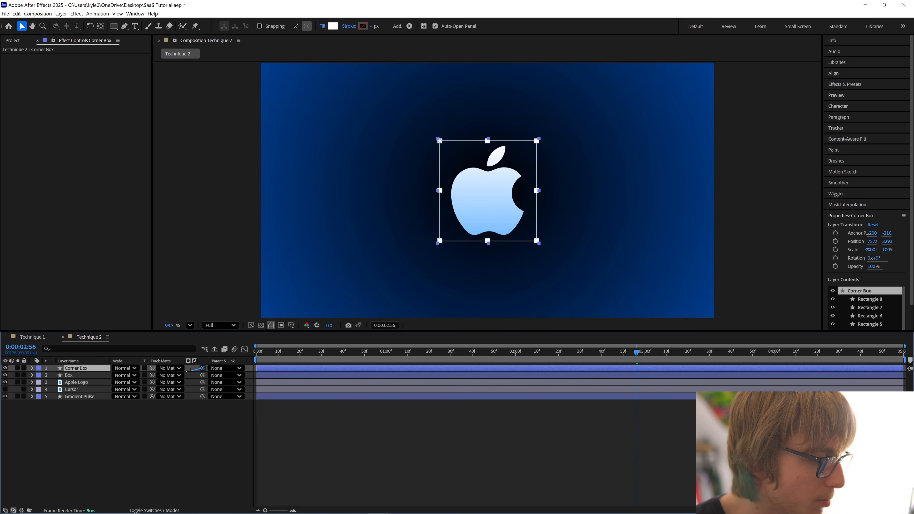
drag(191, 371, 71, 375)
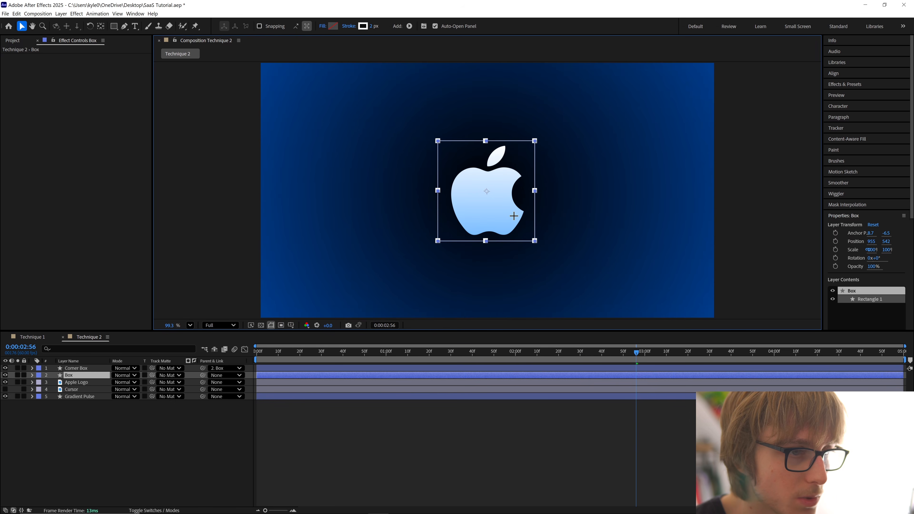
Nudge the Box outline slightly sideways so it frames the Apple logo evenly, and save the project.
drag(513, 216, 515, 216)
click(834, 73)
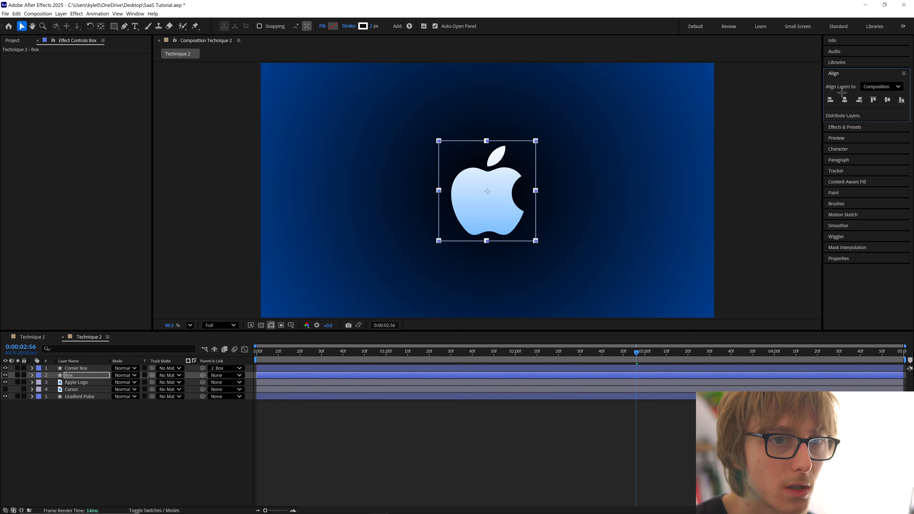
click(773, 151)
key(ctrl+s)
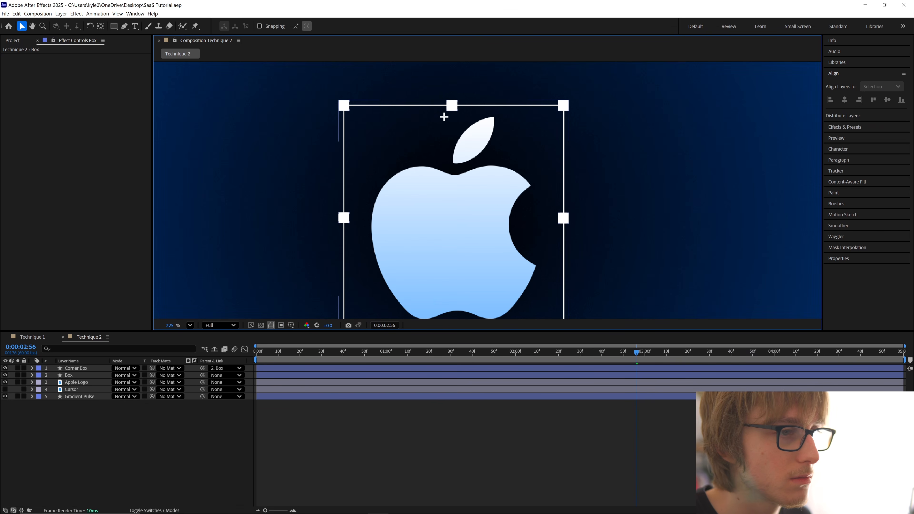
Move the Box layer's anchor point onto the outline's upper-left corner handle and fit the composition in the viewer.
click(73, 375)
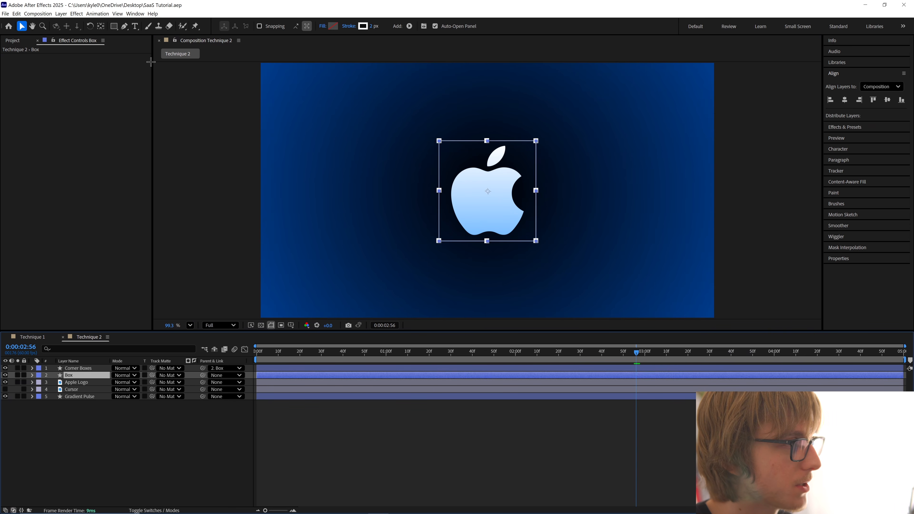
click(101, 25)
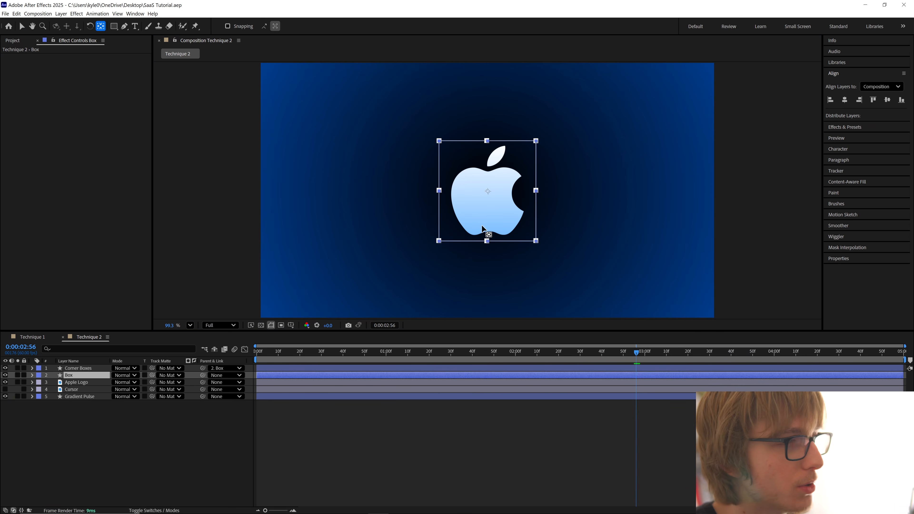
drag(488, 192, 450, 156)
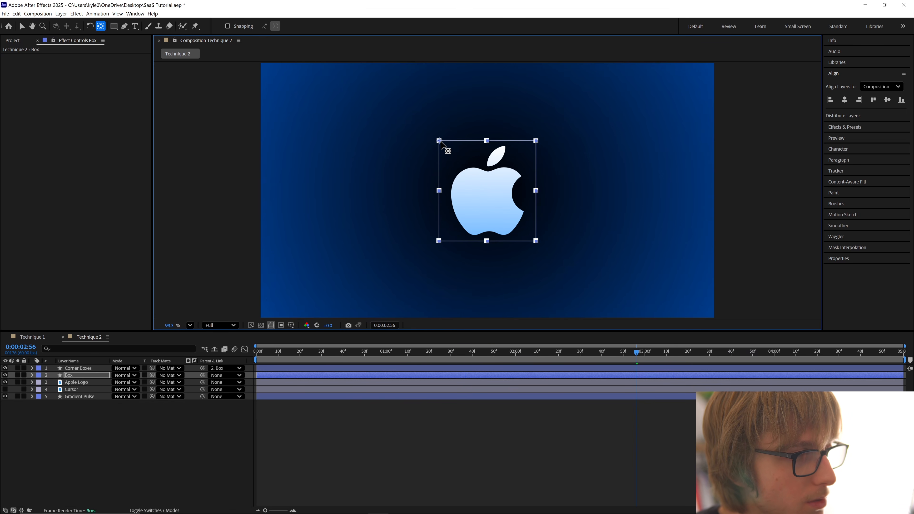
scroll(441, 143, up, 5)
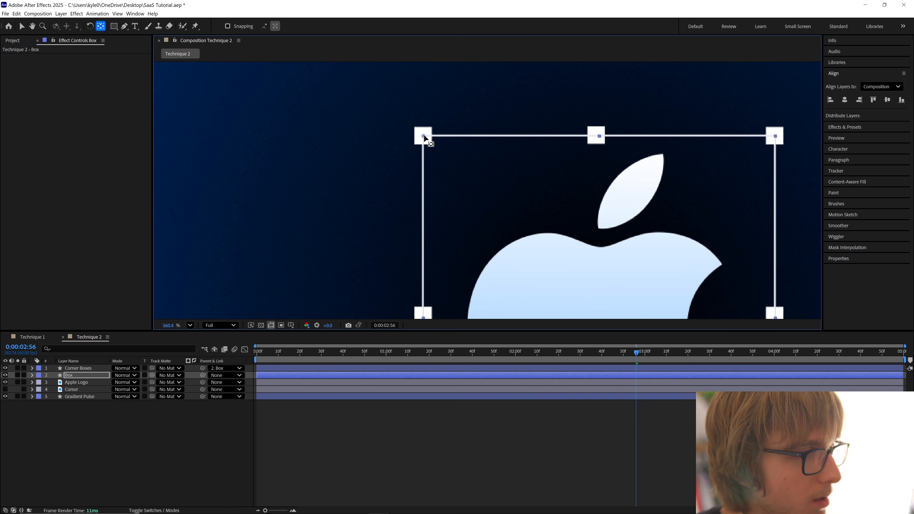
click(190, 326)
click(208, 351)
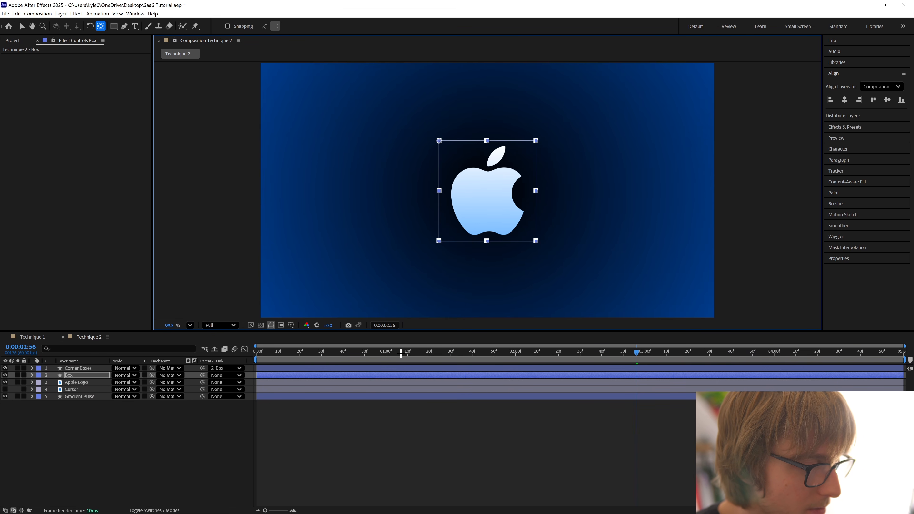
Keyframe Box's Scale so it grows from 0% at 0:00:01:30 to 100% at 0:00:02:58.
drag(399, 352, 450, 355)
key(s)
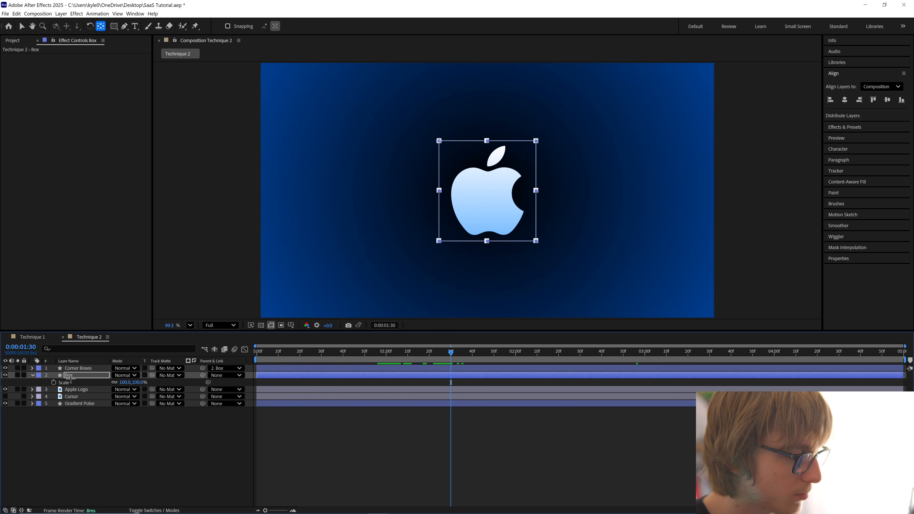
click(53, 383)
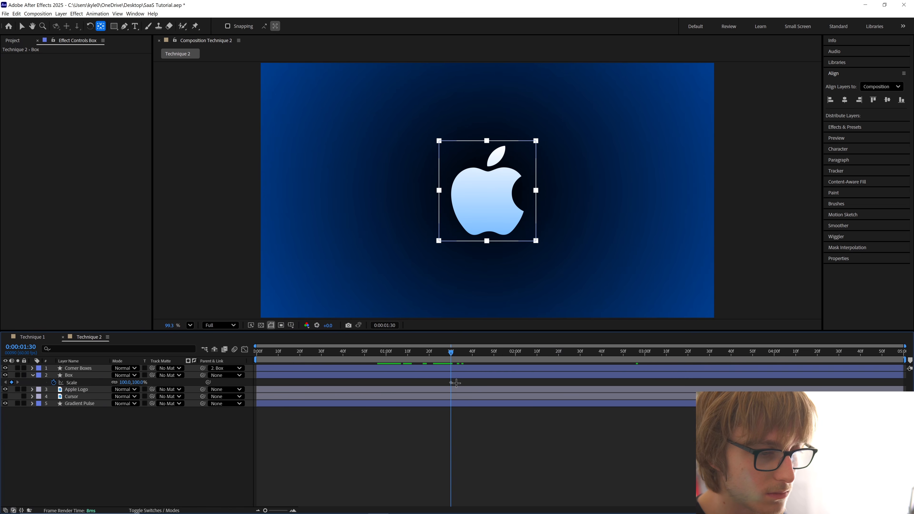
drag(453, 383, 599, 386)
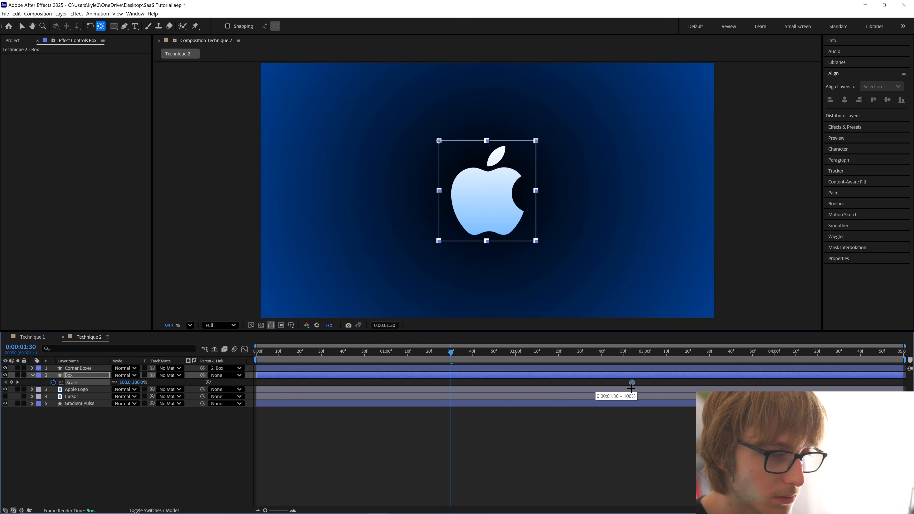
drag(640, 387, 641, 386)
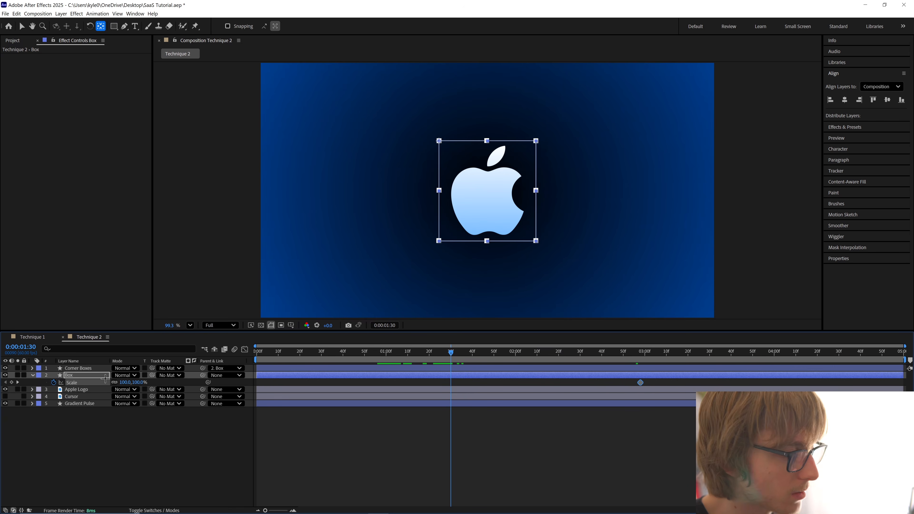
click(129, 383)
text(0)
key(Return)
Apply Easy Ease to Box's Scale keyframes and shape the speed graph with an early peak and a long slow-down.
right_click(86, 381)
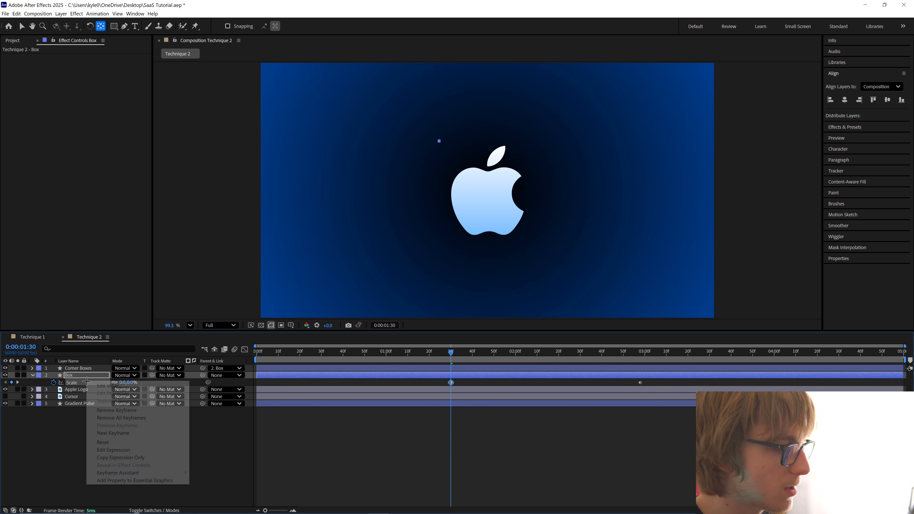
mouse_move(144, 472)
click(216, 396)
click(245, 349)
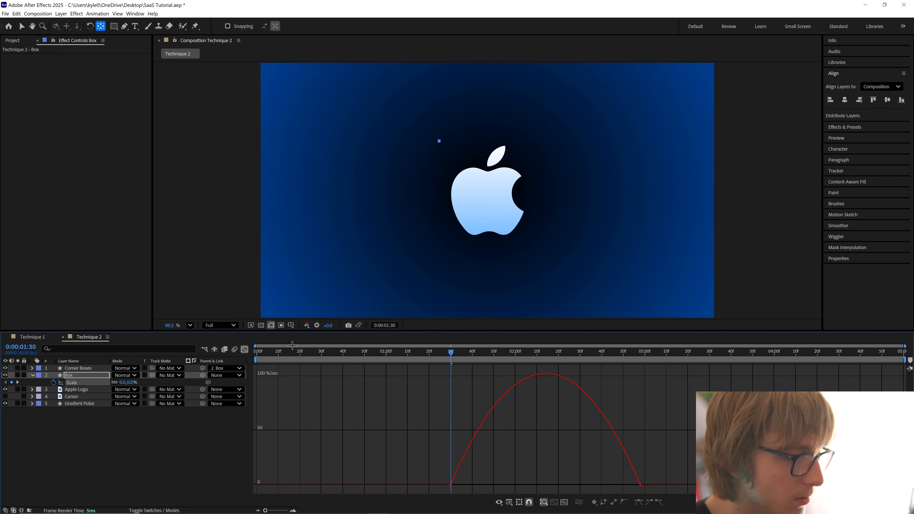
drag(685, 472, 613, 490)
drag(662, 468, 546, 485)
Preview the Box scale animation from 0:00:01:30, switching back to the Selection tool.
key(space)
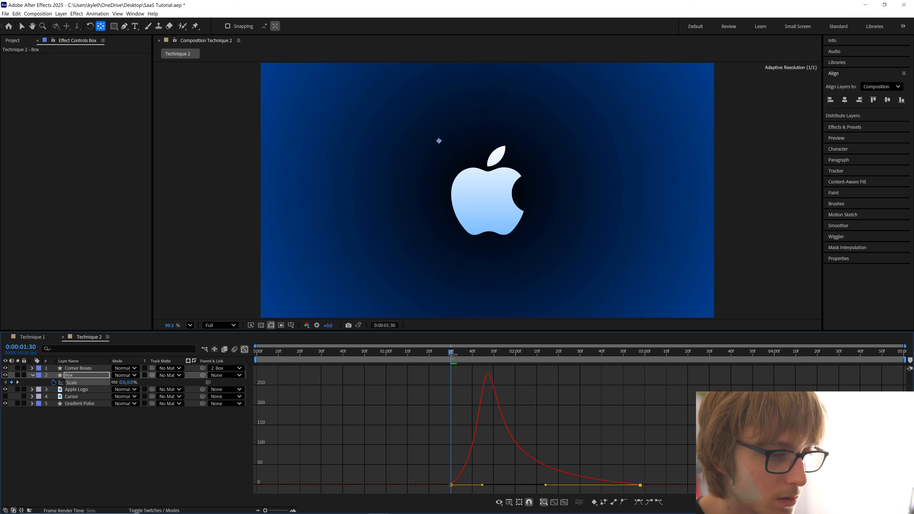
key(space)
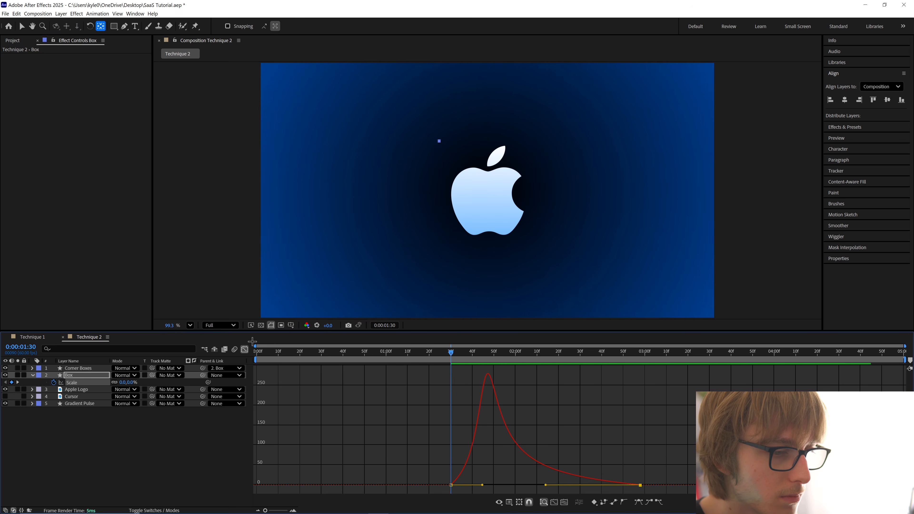
click(191, 325)
key(Escape)
key(v)
key(space)
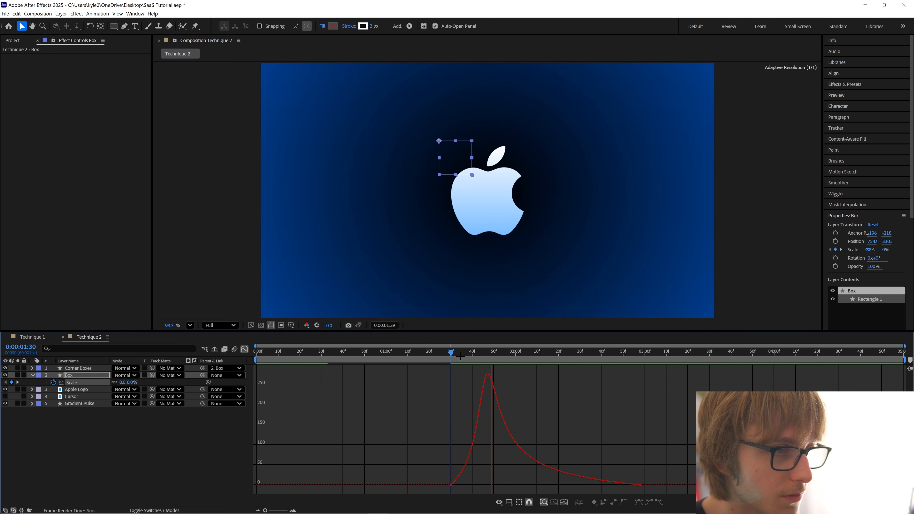
key(space)
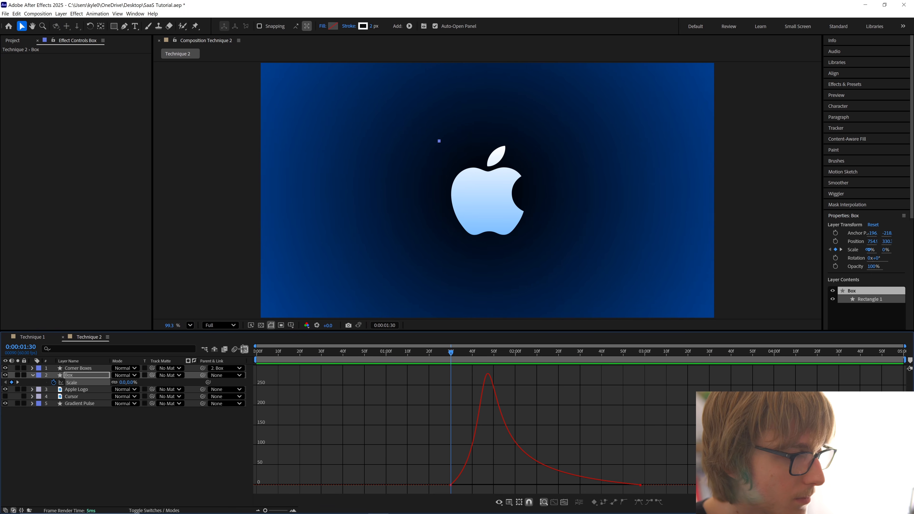
Close the graph editor, collapse Box, make the Cursor layer visible and move it to the top of the layer stack.
click(245, 349)
click(430, 394)
click(481, 463)
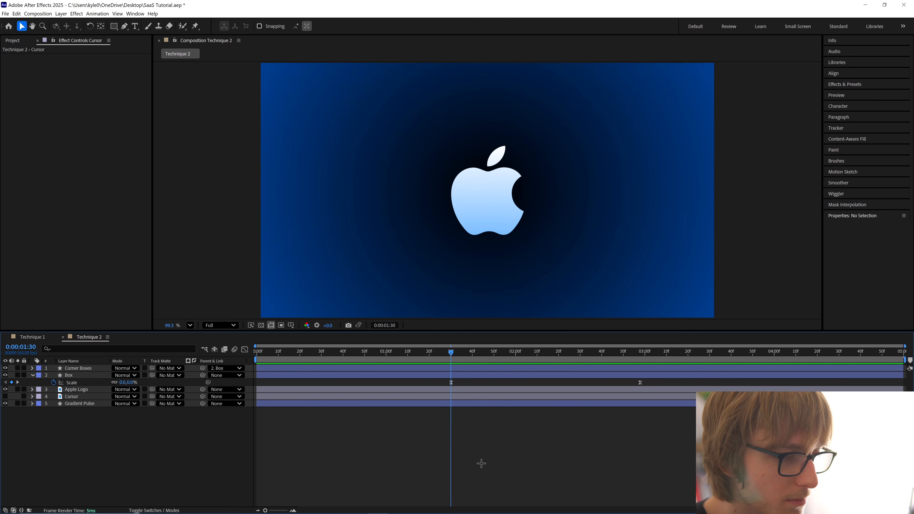
click(32, 375)
click(71, 389)
click(5, 389)
drag(83, 389, 89, 367)
Check the Cursor layer's Scale property, hide it again, collapse the Comps folder and deselect everything.
key(s)
click(132, 428)
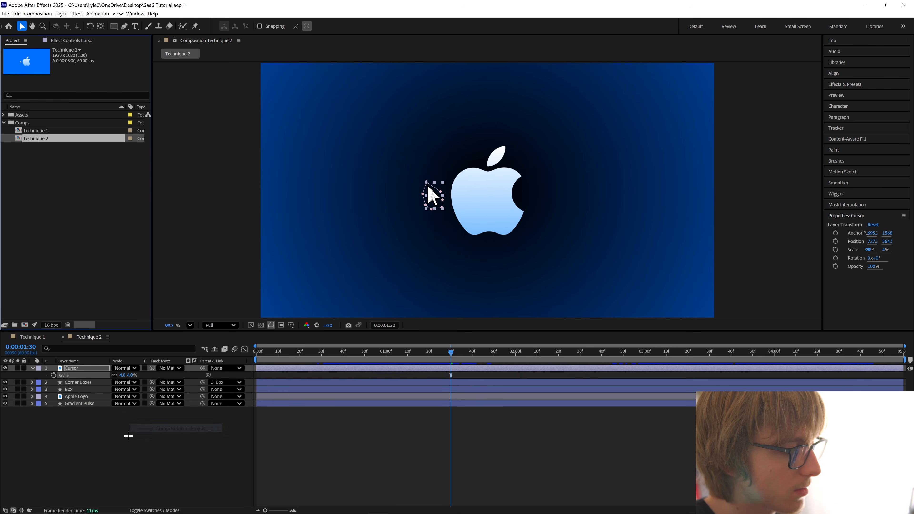
click(89, 361)
click(90, 359)
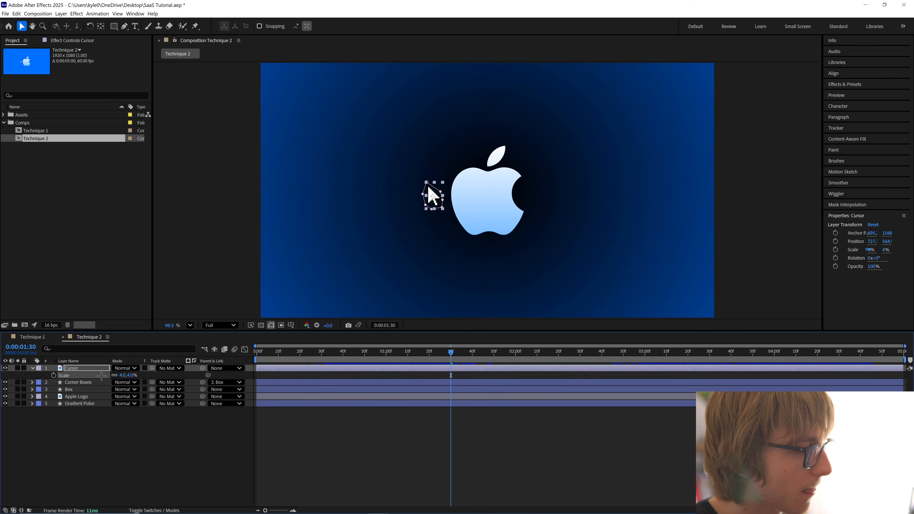
key(s)
click(3, 123)
click(78, 425)
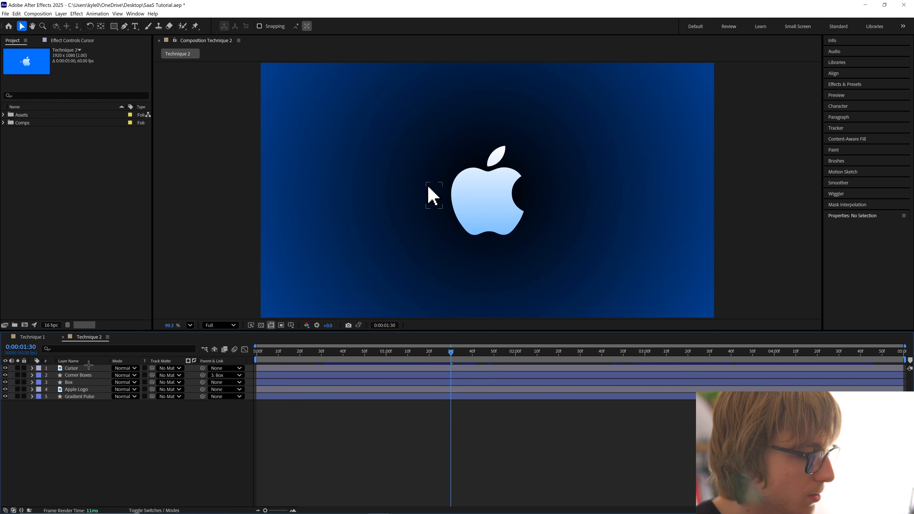
Reveal Box's Scale keyframes and move the current time to the last one at 0:00:02:58.
click(81, 377)
click(79, 382)
key(s)
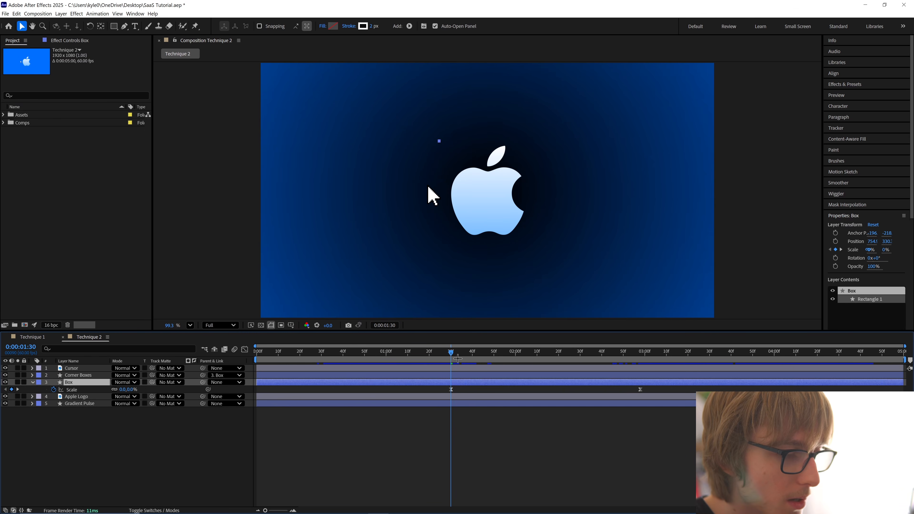
drag(452, 353, 641, 368)
key(s)
Place the Cursor with its tip on the box's upper-left handle and set its rotation to -6°.
scroll(435, 182, up, 2)
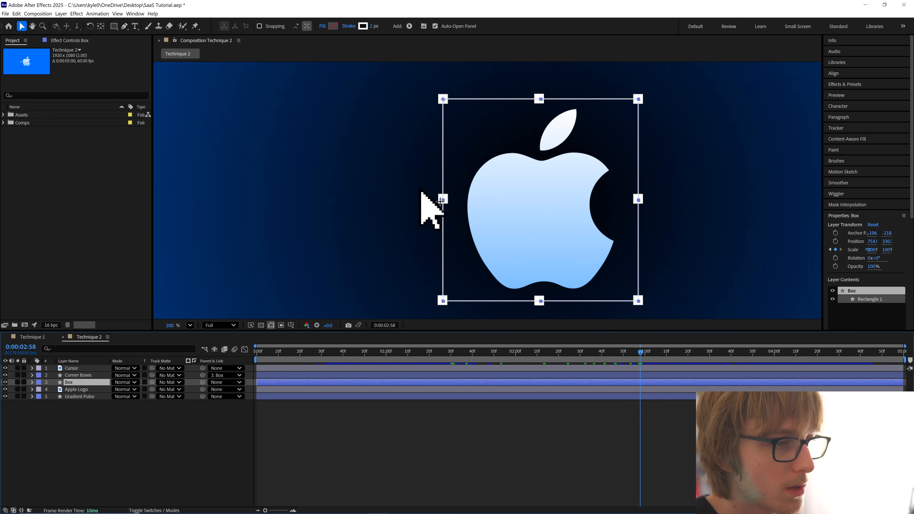
drag(427, 214, 454, 123)
key(r)
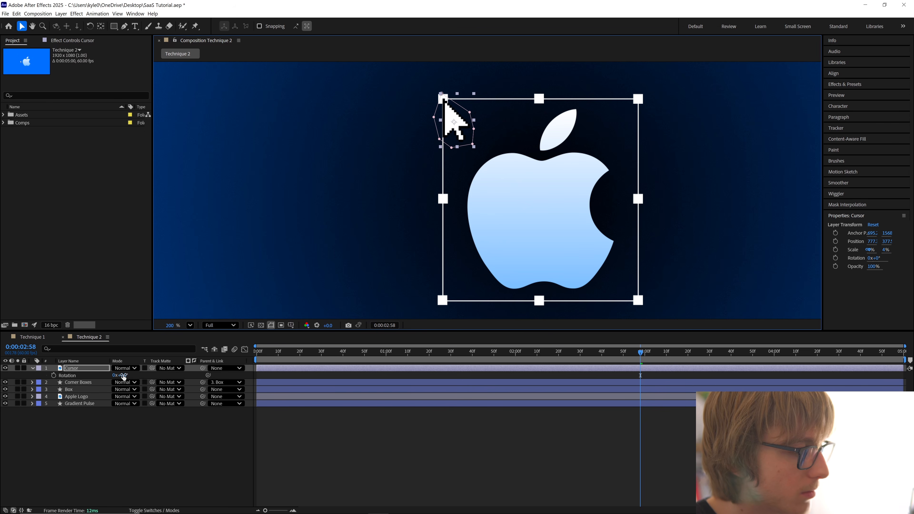
drag(123, 375, 121, 376)
drag(453, 137, 455, 133)
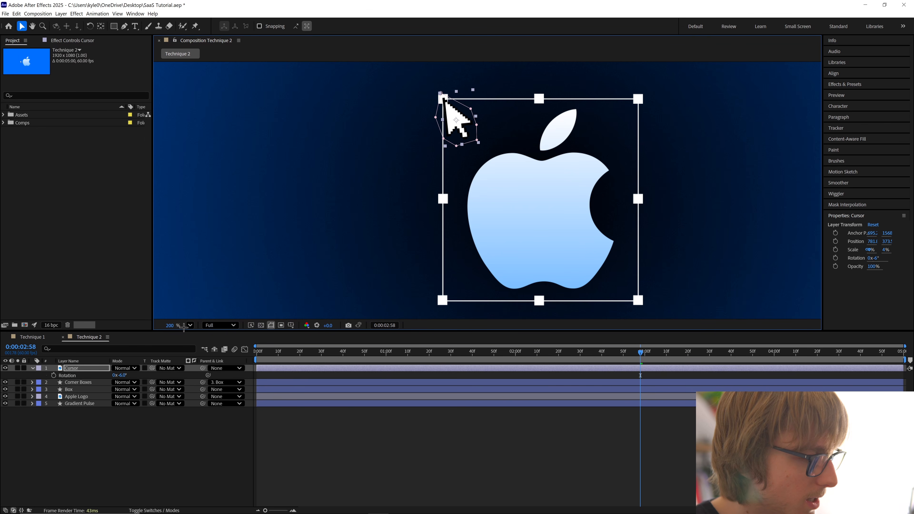
key(r)
Keyframe the Cursor's Position at the box's upper-left handle at 0:00:01:30 and at its lower-right handle at 0:00:02:58.
key(p)
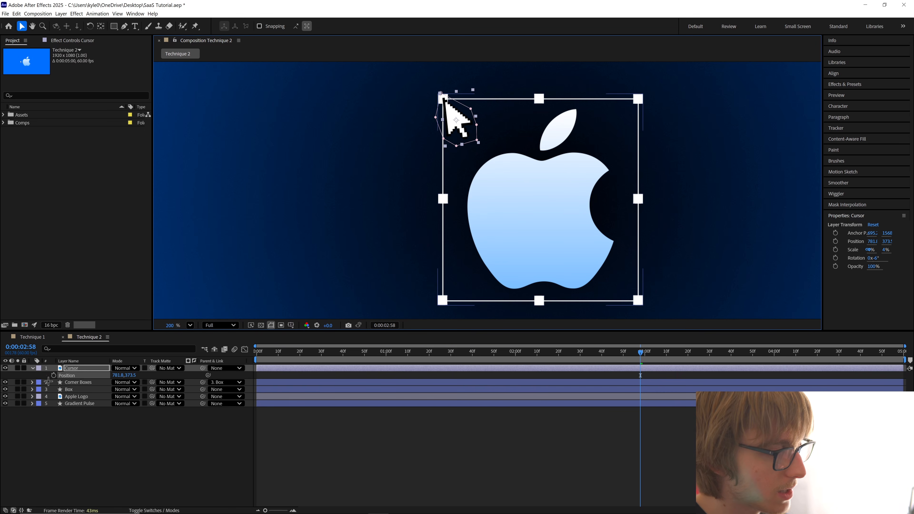
click(53, 375)
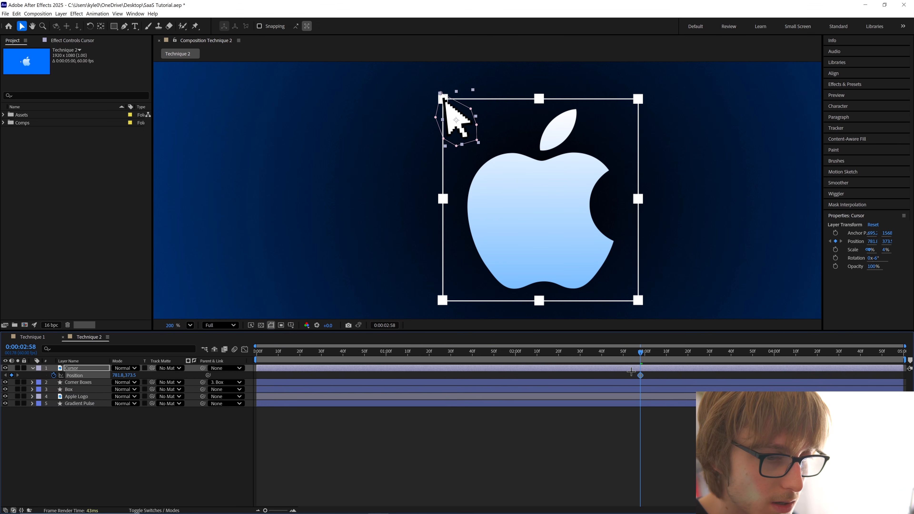
click(633, 383)
click(661, 390)
key(u)
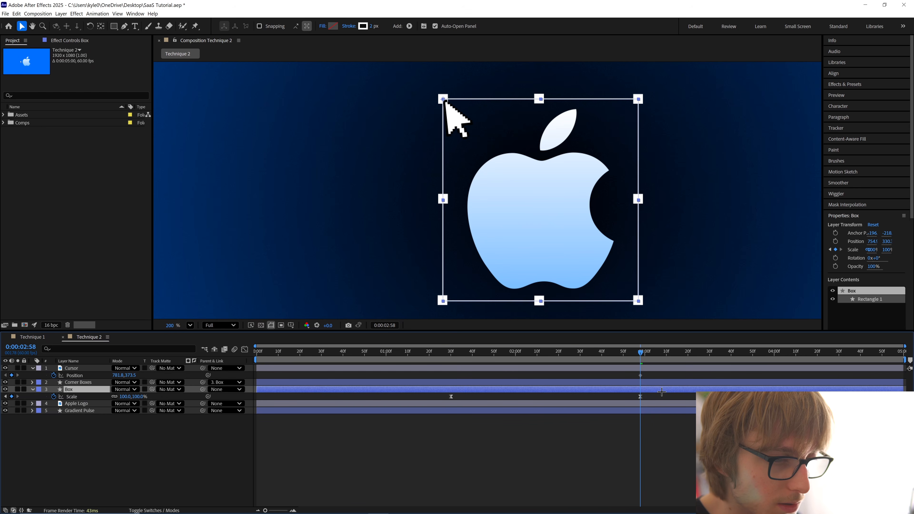
click(642, 377)
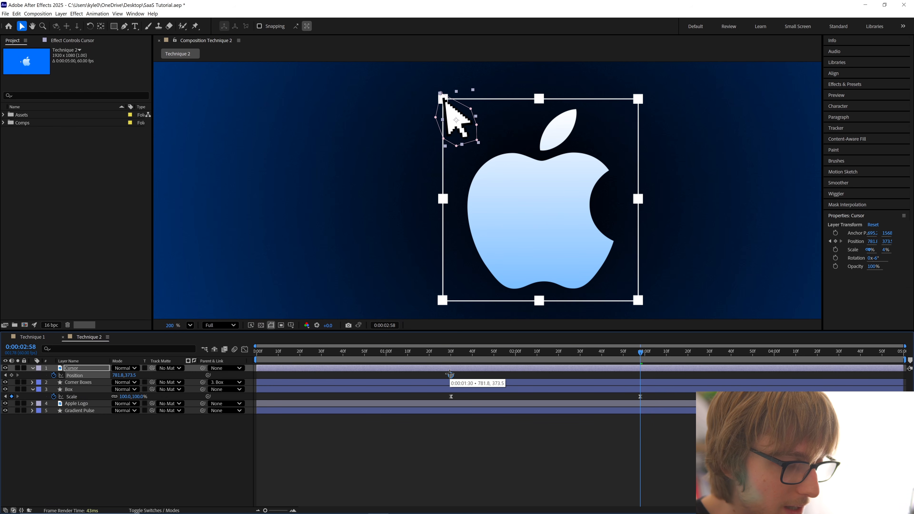
drag(536, 252, 494, 231)
drag(418, 110, 611, 303)
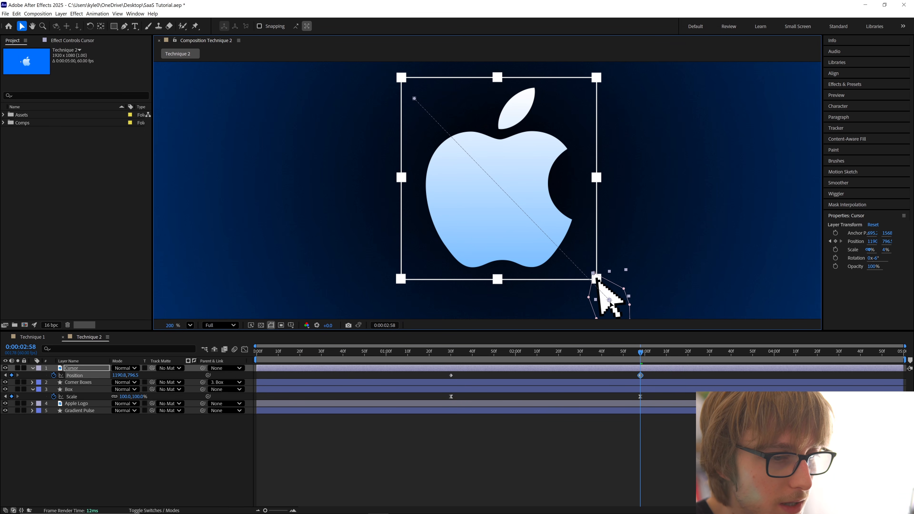
Apply Easy Ease to the Cursor's Position keyframes and reshape their speed graph into an early peak with a long slowdown.
right_click(451, 375)
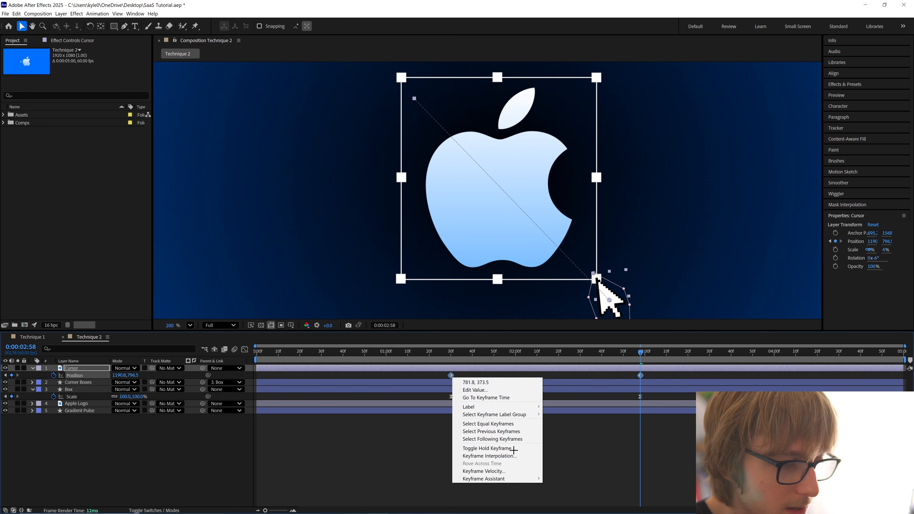
mouse_move(504, 479)
click(562, 402)
click(245, 349)
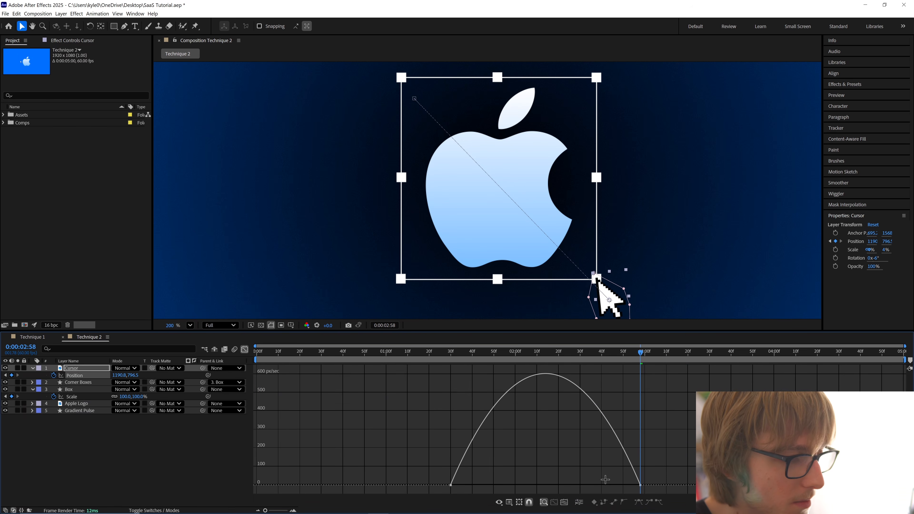
drag(609, 484, 545, 485)
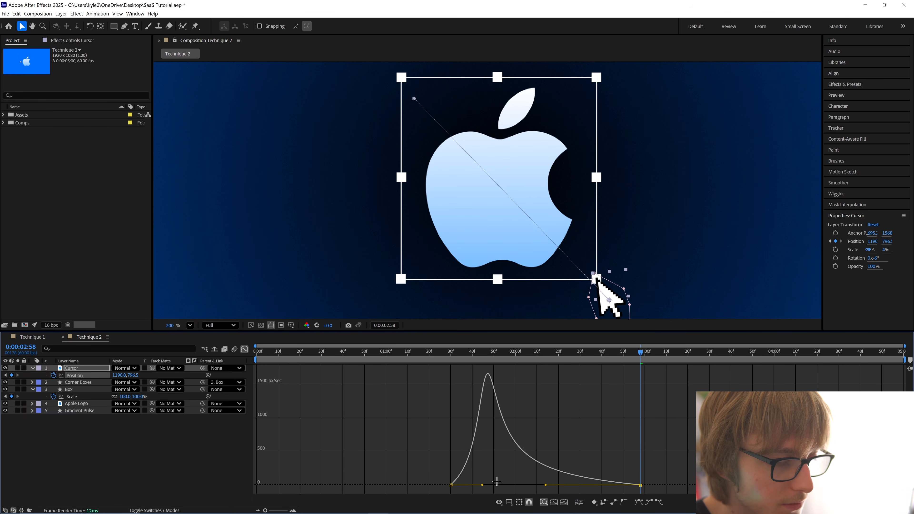
click(245, 350)
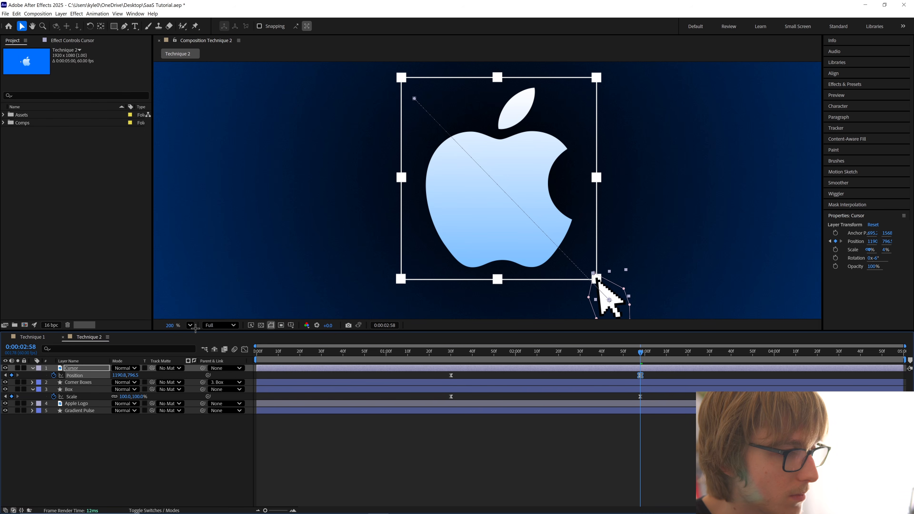
Preview the cursor dragging out the box from 0:00:01:23 and save the project.
key(shift+/)
click(438, 352)
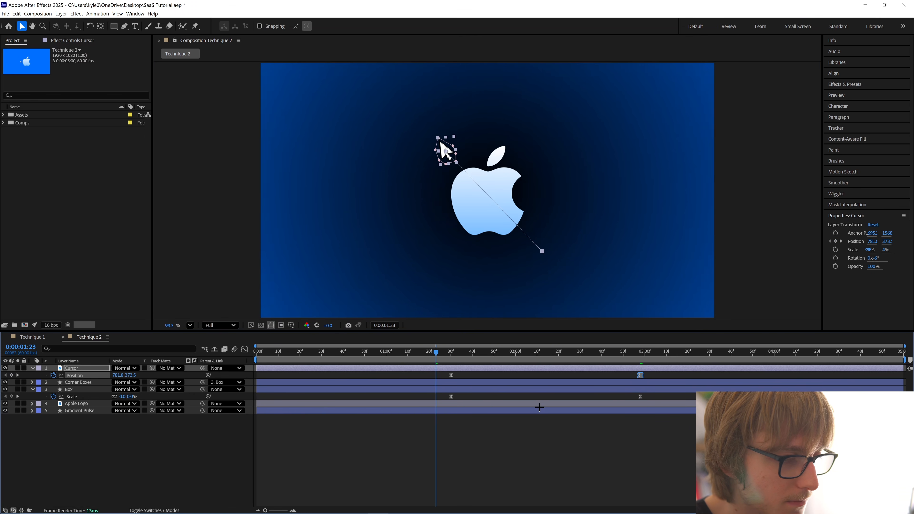
key(space)
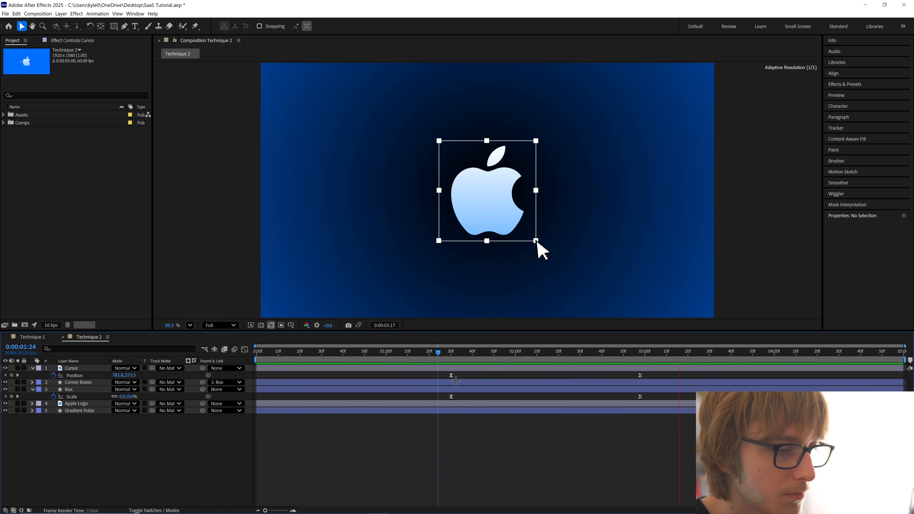
key(space)
key(ctrl+s)
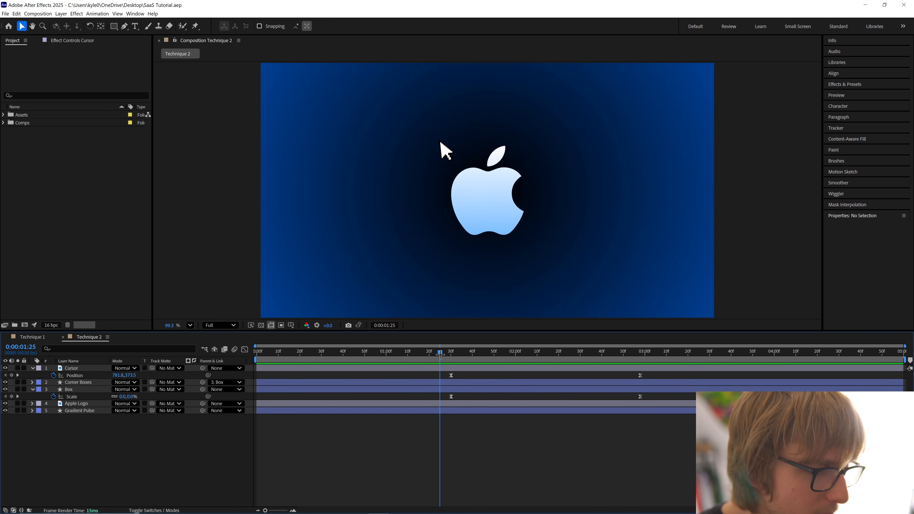
Keyframe the Cursor's Position at 0:00:00:30 outside the frame, below its lower-right area, at about 1558.5, 1186.5.
drag(440, 355, 321, 360)
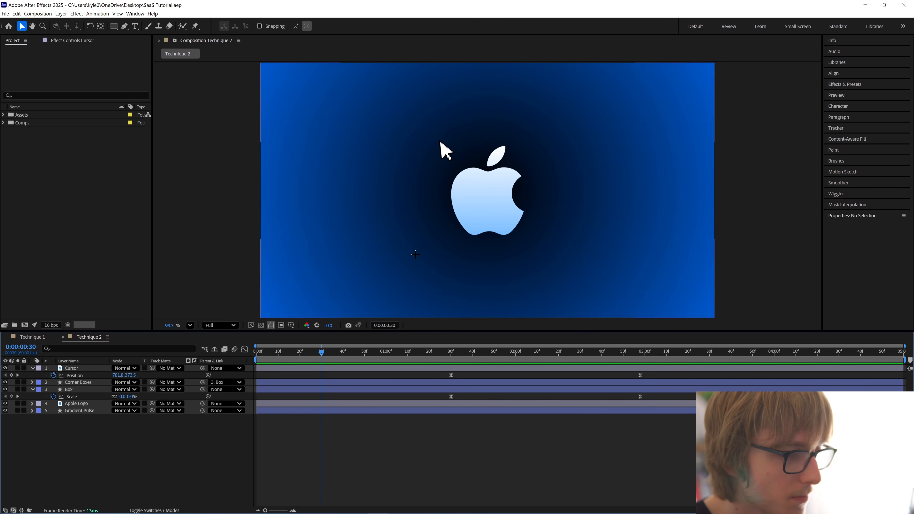
click(77, 368)
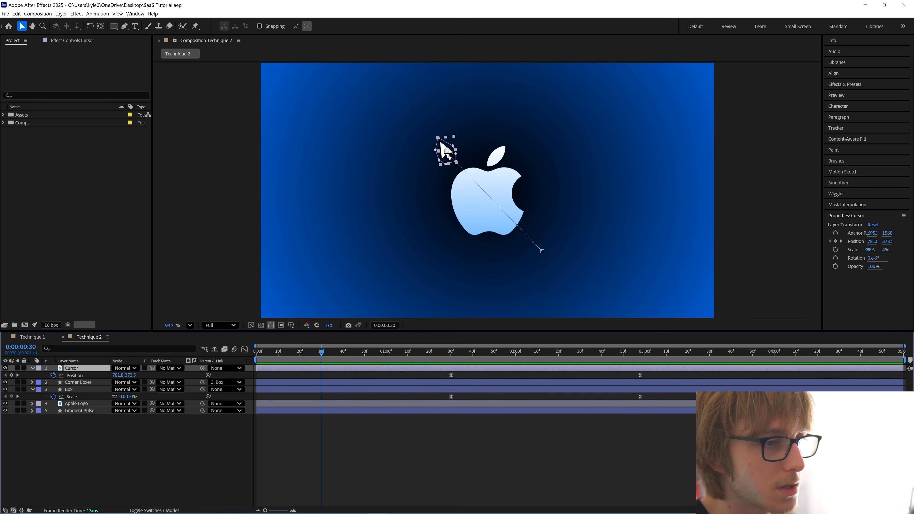
drag(446, 152, 634, 355)
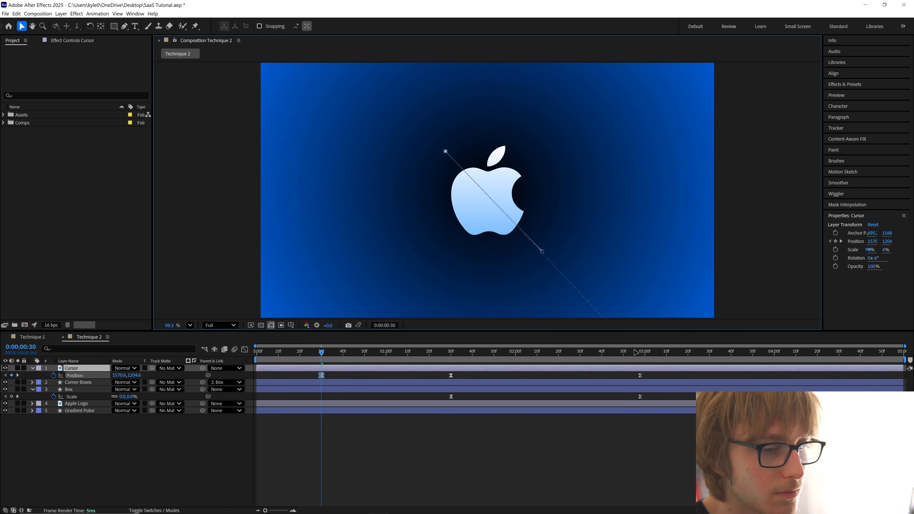
drag(610, 241, 550, 162)
drag(573, 271, 570, 266)
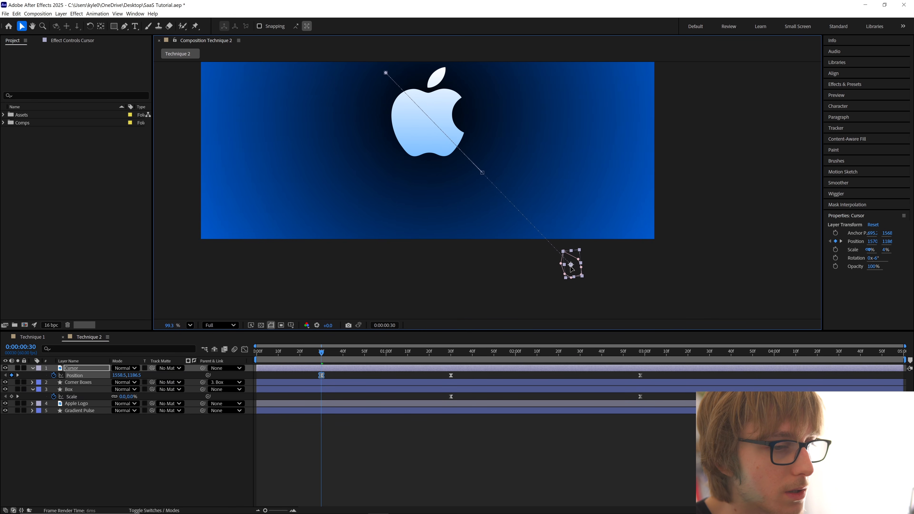
Set the first Position keyframe's spatial interpolation to Bezier and bend the Cursor's entry path into a curve.
right_click(322, 375)
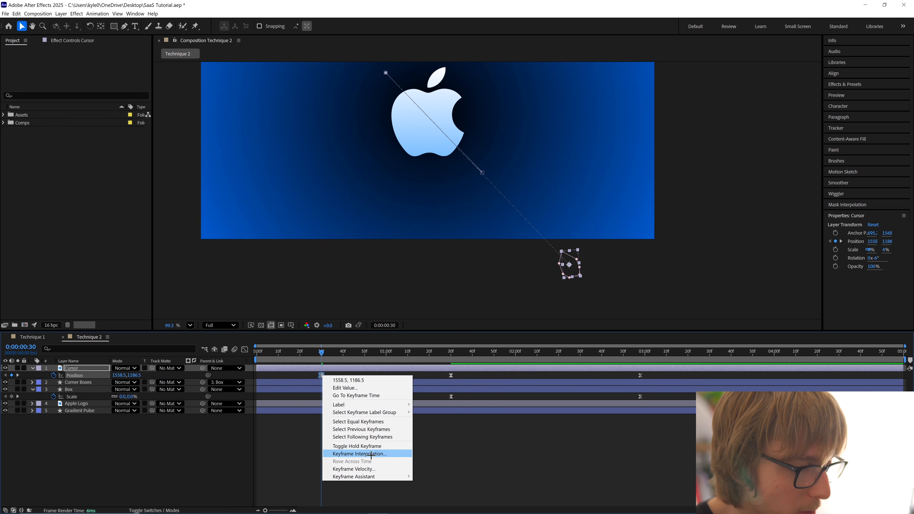
click(359, 451)
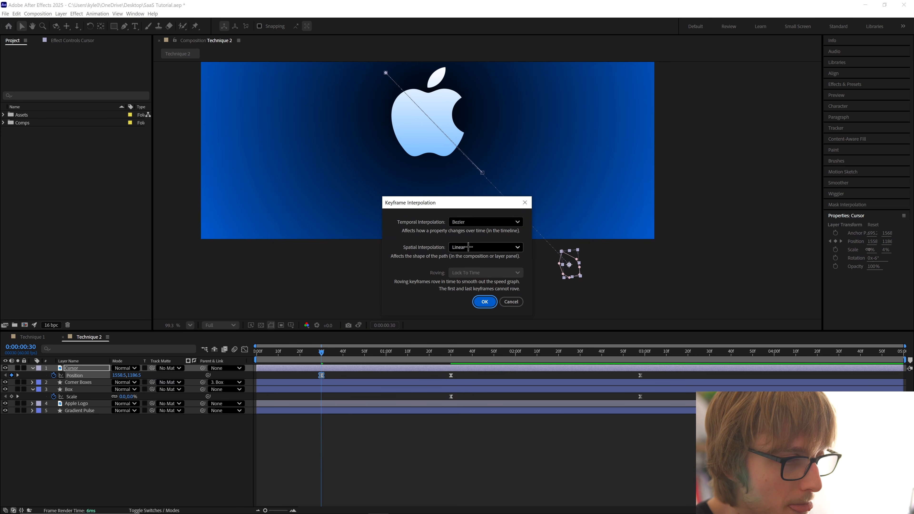
click(466, 248)
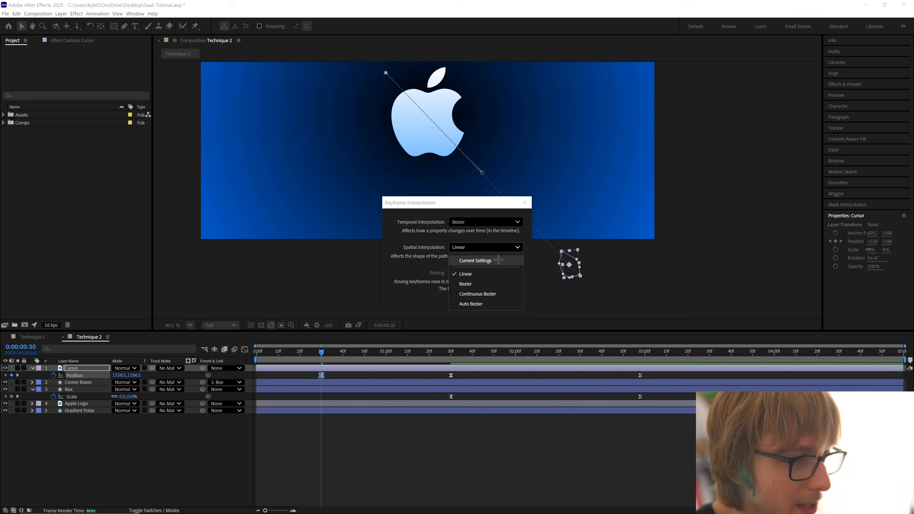
click(470, 283)
click(486, 301)
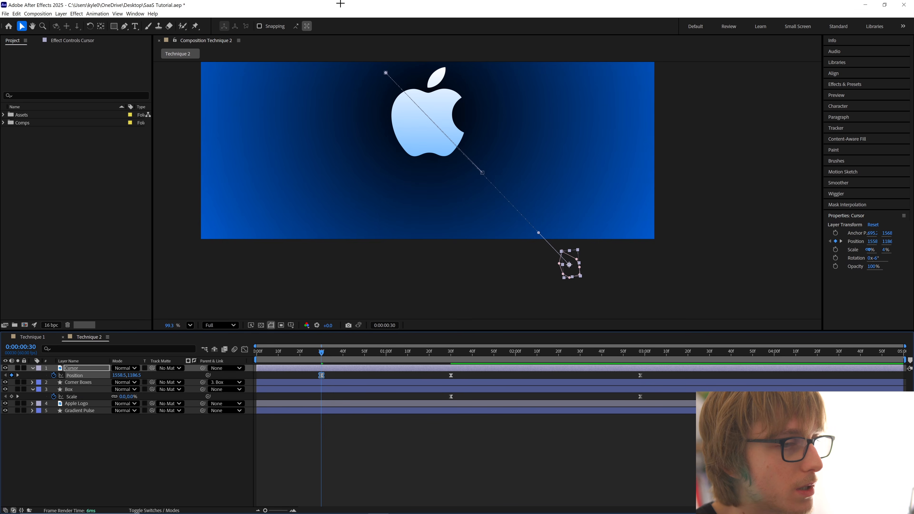
drag(539, 233, 508, 172)
Reshape the speed graph of the Cursor's entry move into a steep early peak with a gradual slowdown, and collapse all keyframed properties.
click(244, 349)
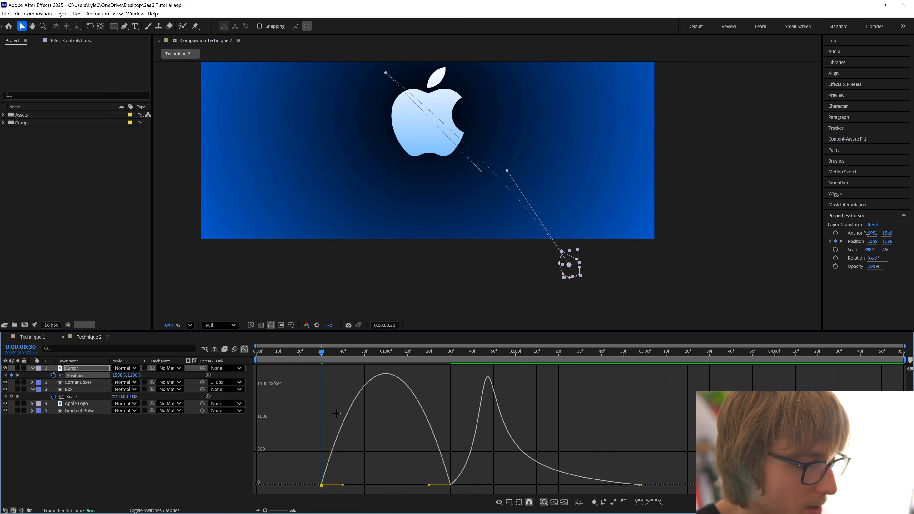
drag(342, 484, 369, 484)
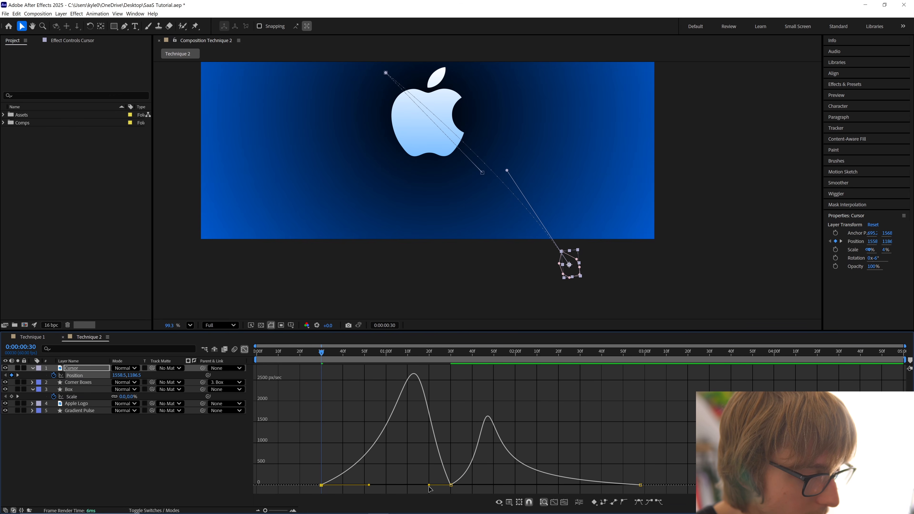
drag(428, 485, 405, 485)
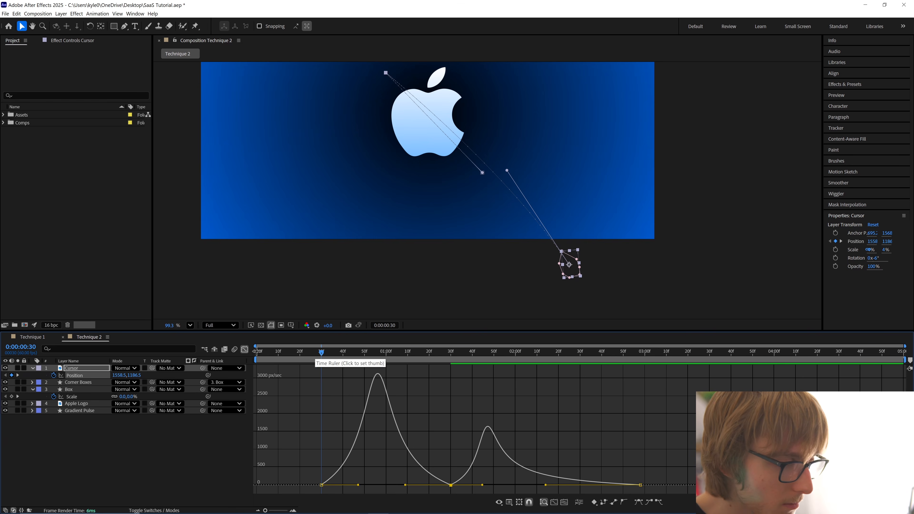
click(245, 349)
key(u)
click(320, 431)
key(u)
key(u)
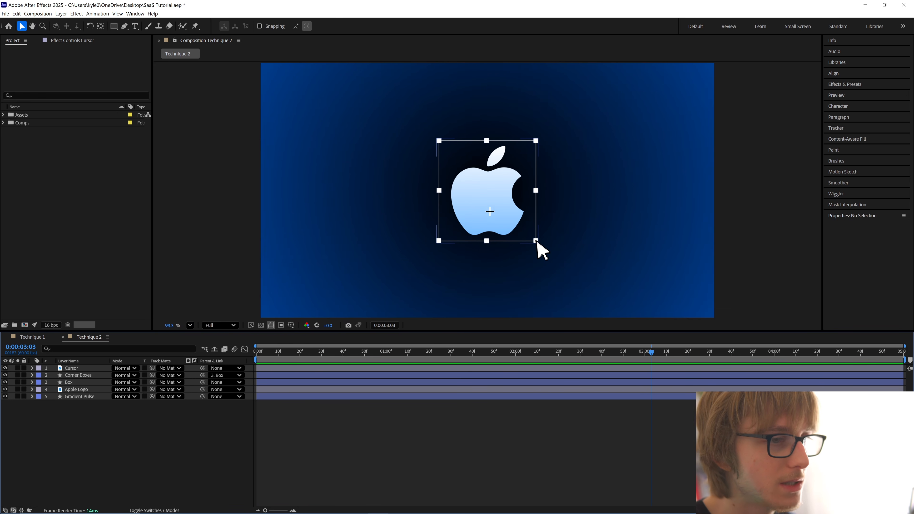
Duplicate the Box layer with the current time at 0:00:03:20 and rename the copy Matte.
click(78, 381)
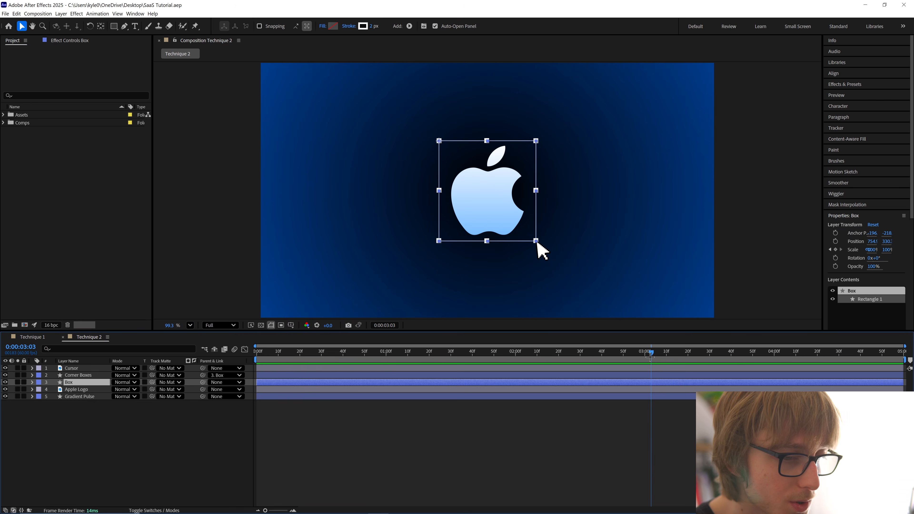
drag(650, 356, 688, 356)
key(ctrl+d)
right_click(85, 382)
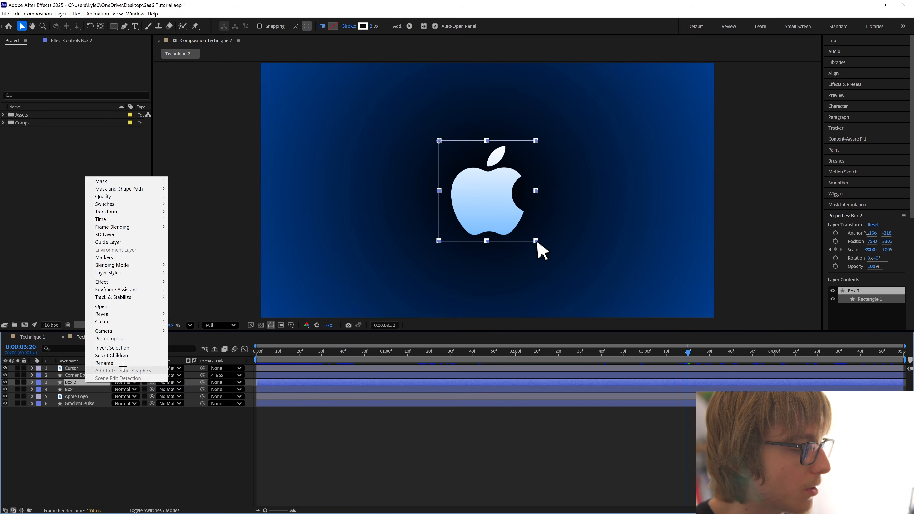
click(123, 366)
text(Matte)
key(Return)
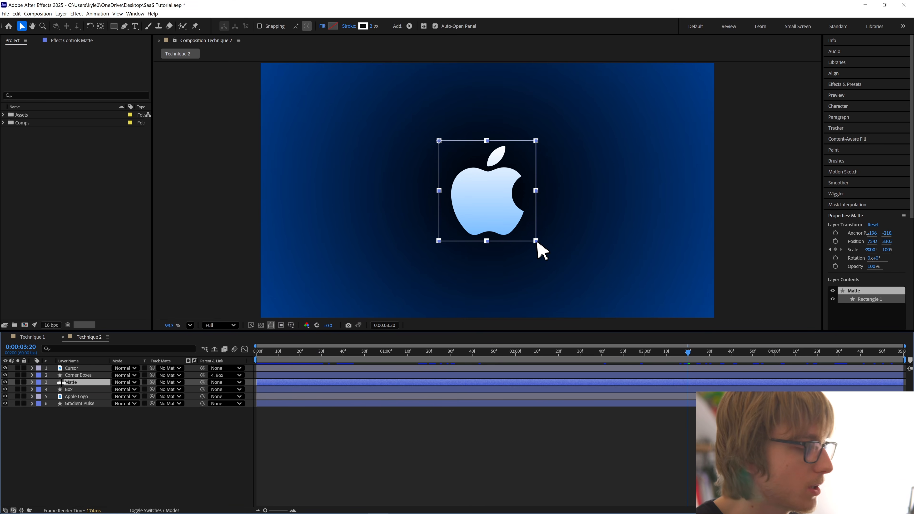
Move the Matte layer directly beneath Box, remove its stroke and give it a solid red fill.
drag(62, 382, 83, 390)
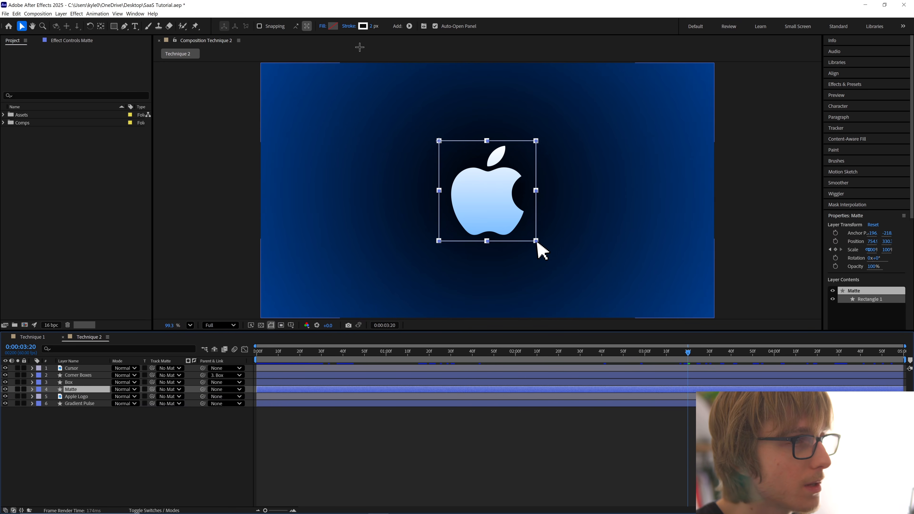
click(348, 26)
click(467, 284)
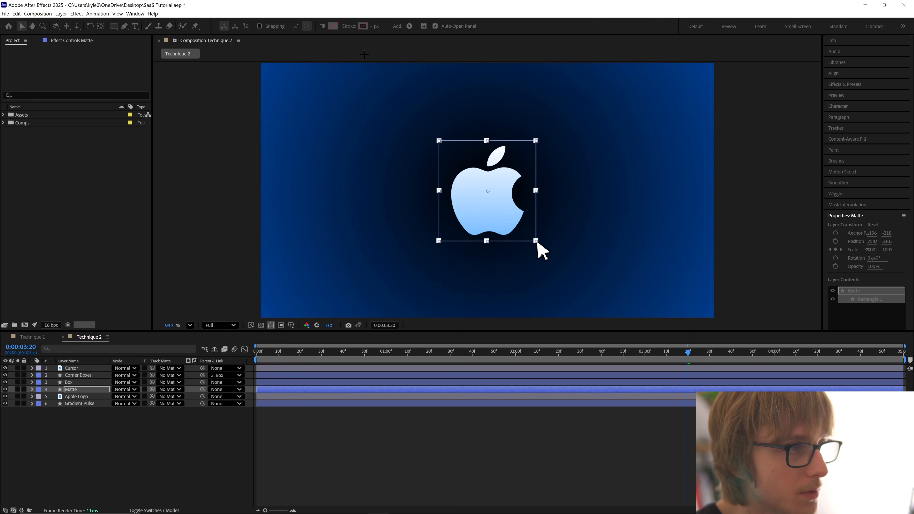
click(333, 26)
key(Return)
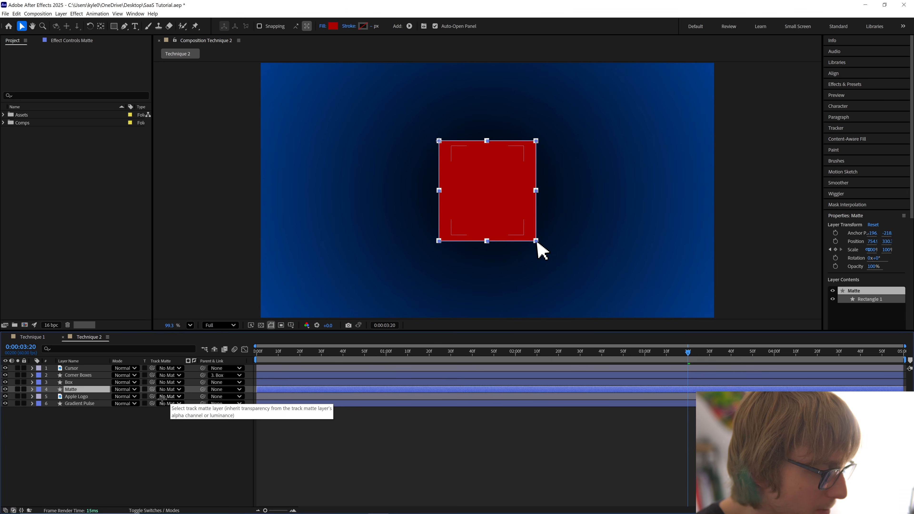
Use the Matte layer as the Apple Logo's track matte and preview the reveal.
drag(152, 396, 74, 389)
click(431, 451)
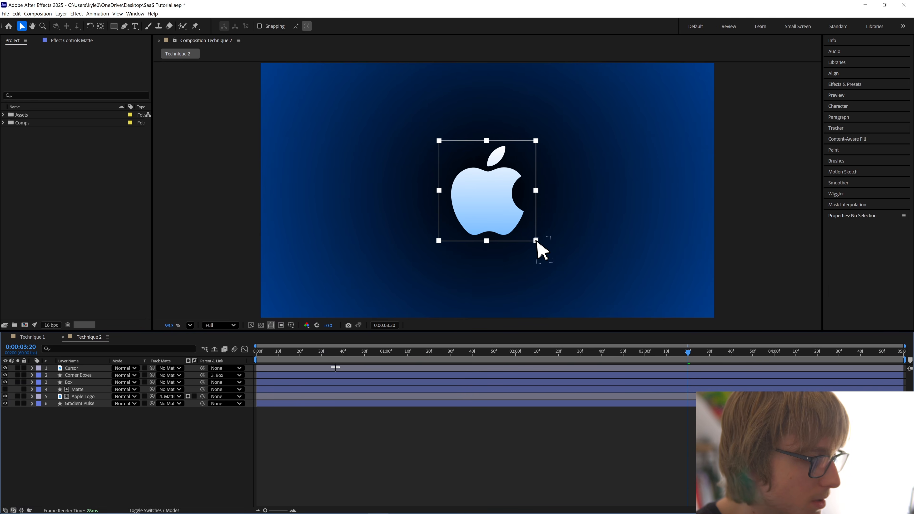
drag(402, 354, 214, 369)
key(space)
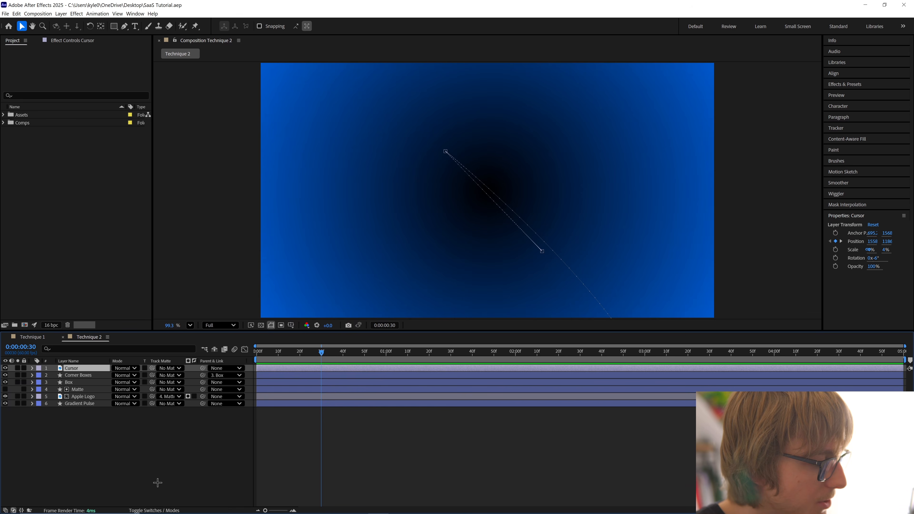
Keyframe the Cursor's Rotation at -13° at 0:00:00:30 and -6° at 0:00:01:30, in line with its Position keyframes.
key(r)
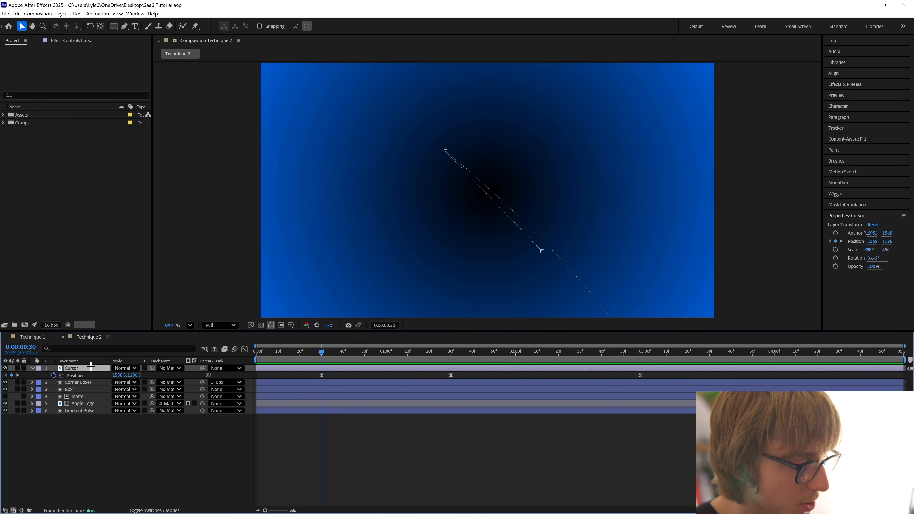
key(shift+r)
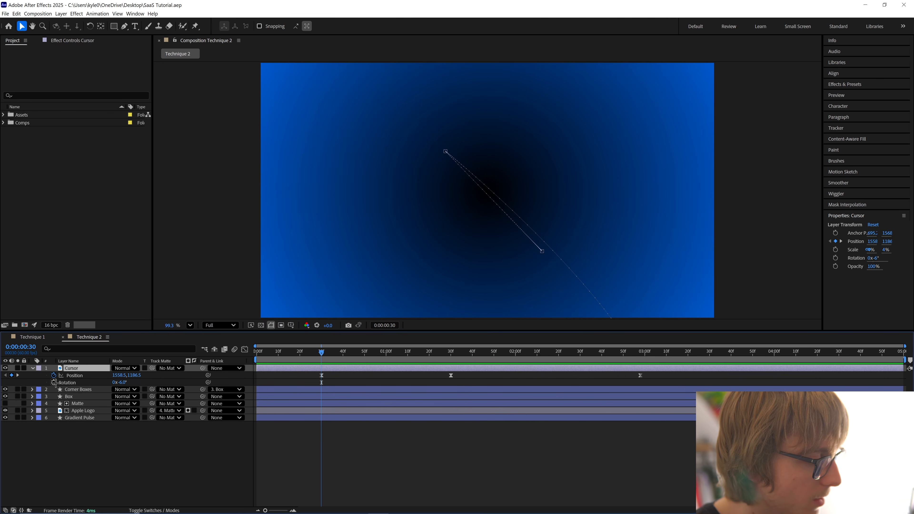
click(54, 382)
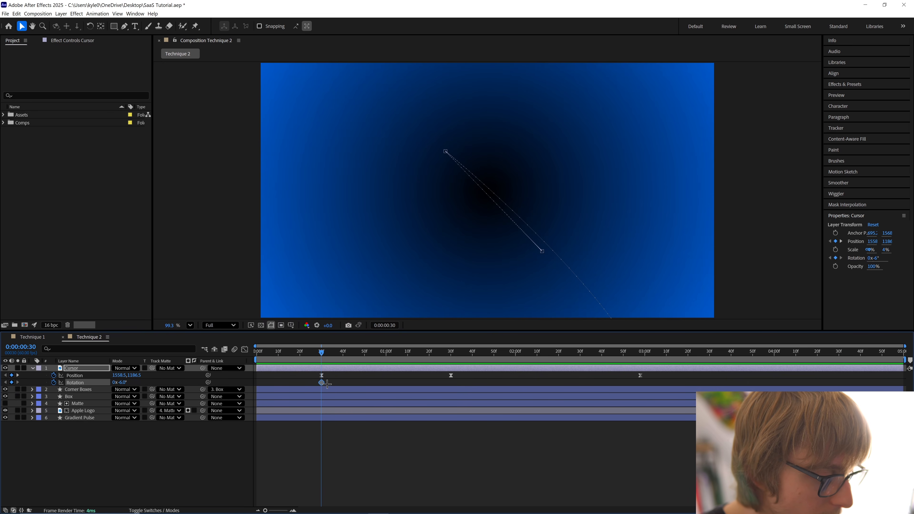
drag(326, 384, 452, 376)
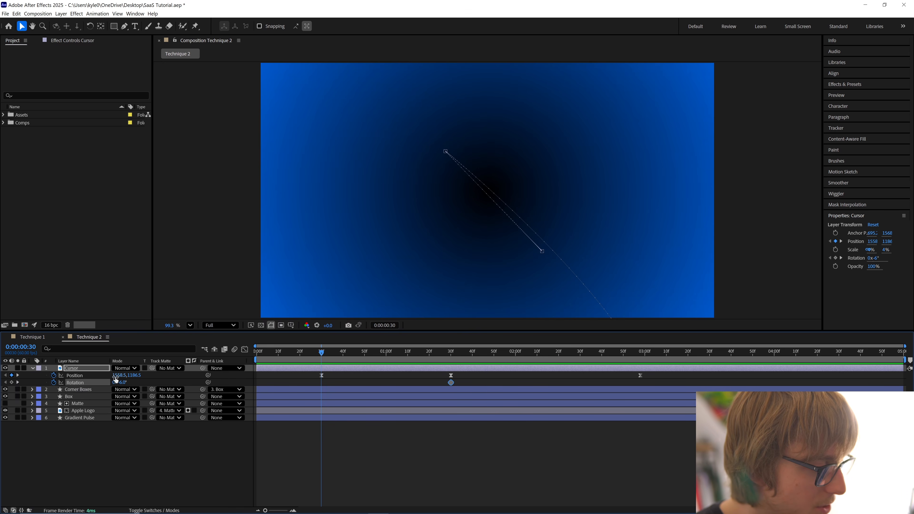
drag(335, 351, 367, 359)
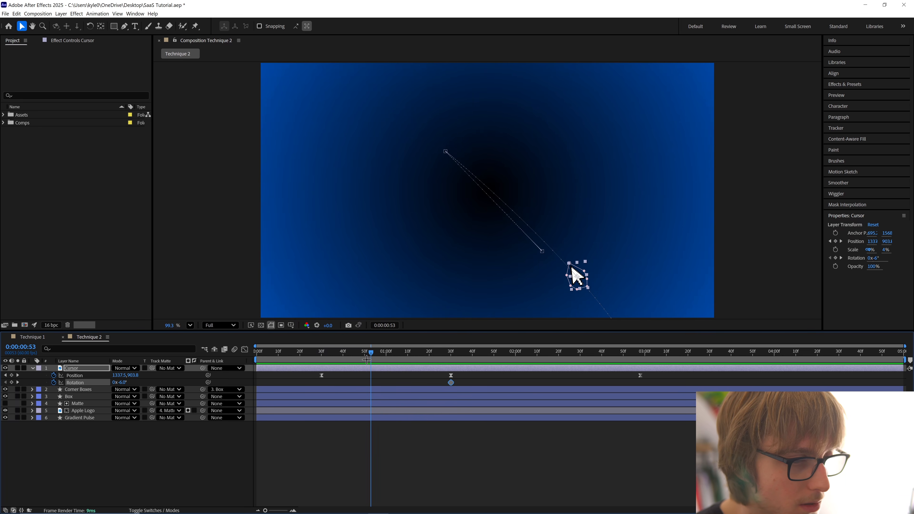
drag(121, 383, 120, 384)
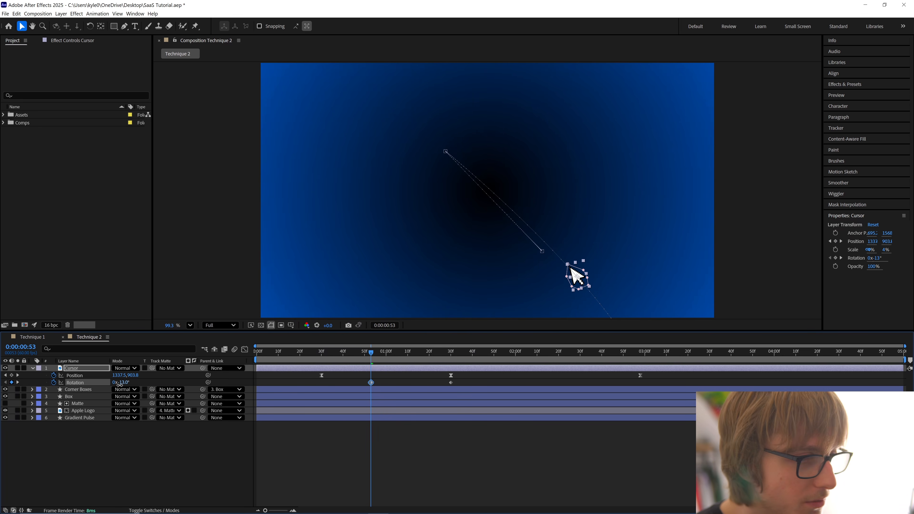
drag(371, 382, 451, 382)
Apply Easy Ease to the Cursor's Rotation keyframes and preview the move from 0:00:00:28.
right_click(452, 382)
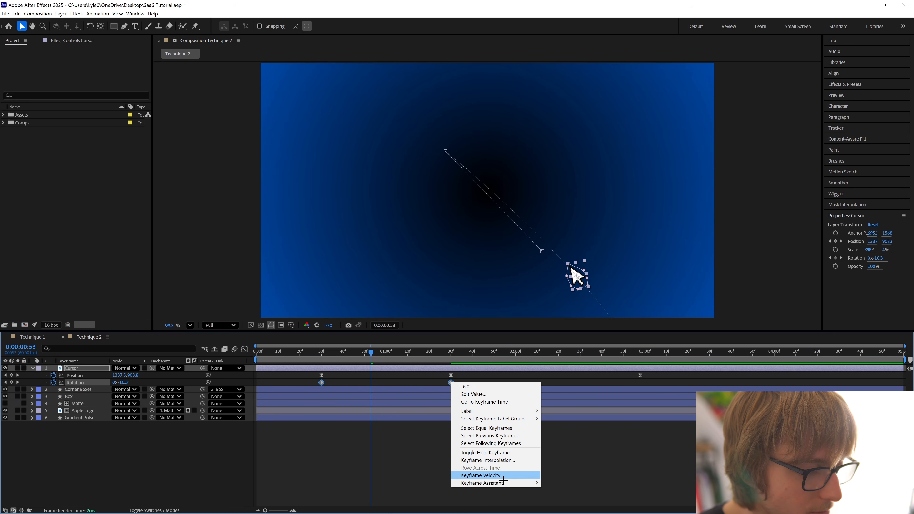
click(561, 426)
click(445, 462)
drag(360, 347, 316, 356)
key(space)
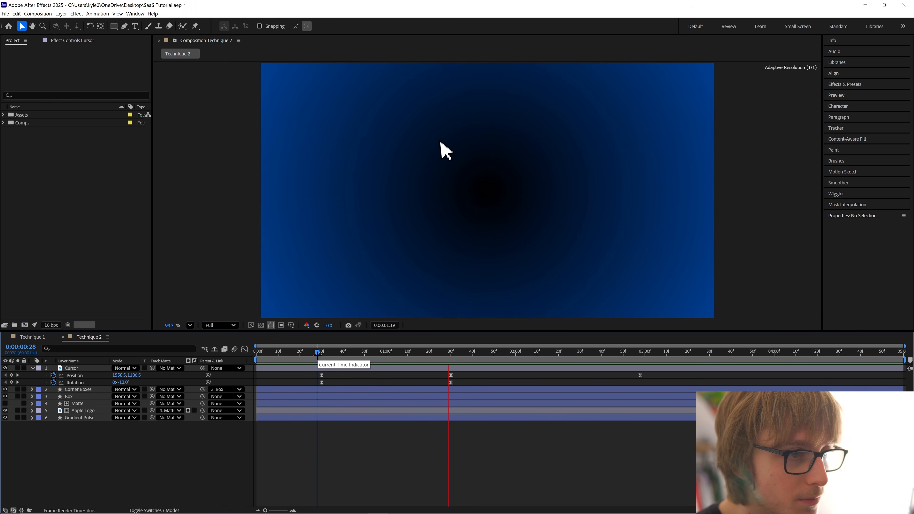
Keyframe the Cursor's Position at 0:00:04:30 with the cursor off the frame's upper-left corner, at 166.2, -122.3.
click(462, 354)
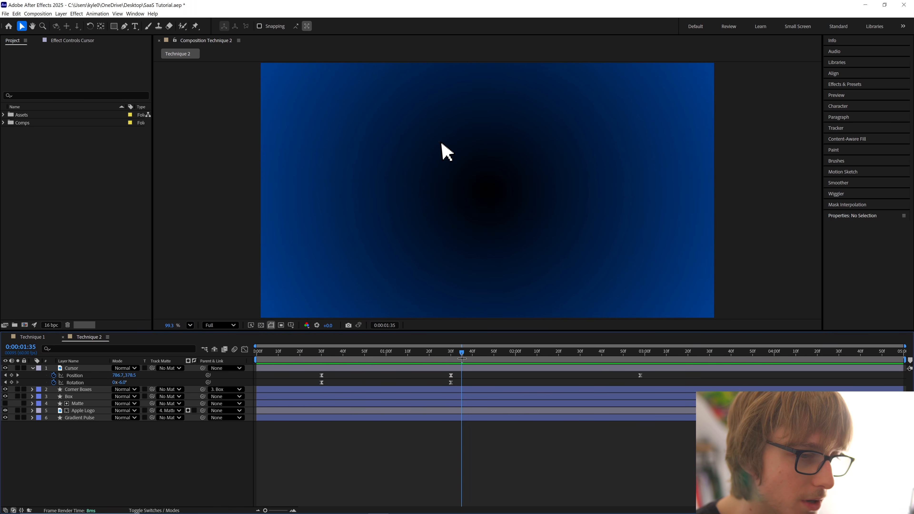
drag(462, 358, 435, 350)
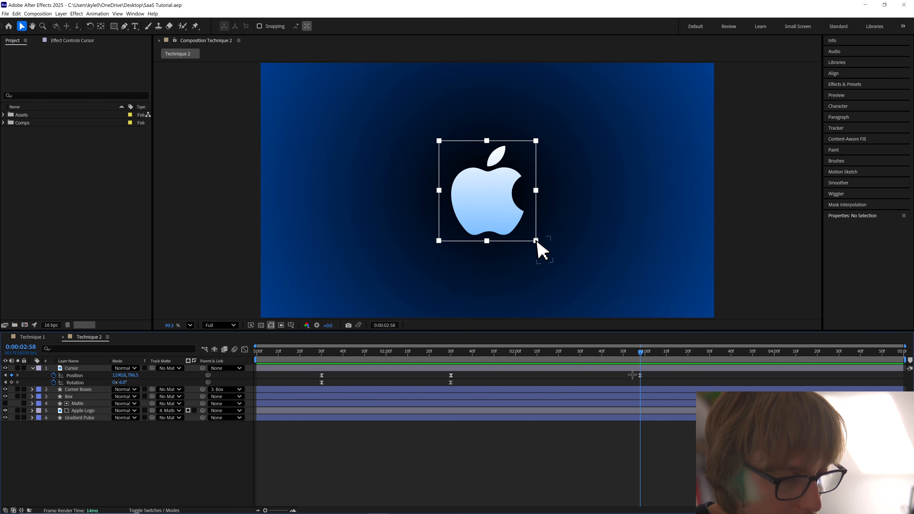
drag(632, 375, 662, 380)
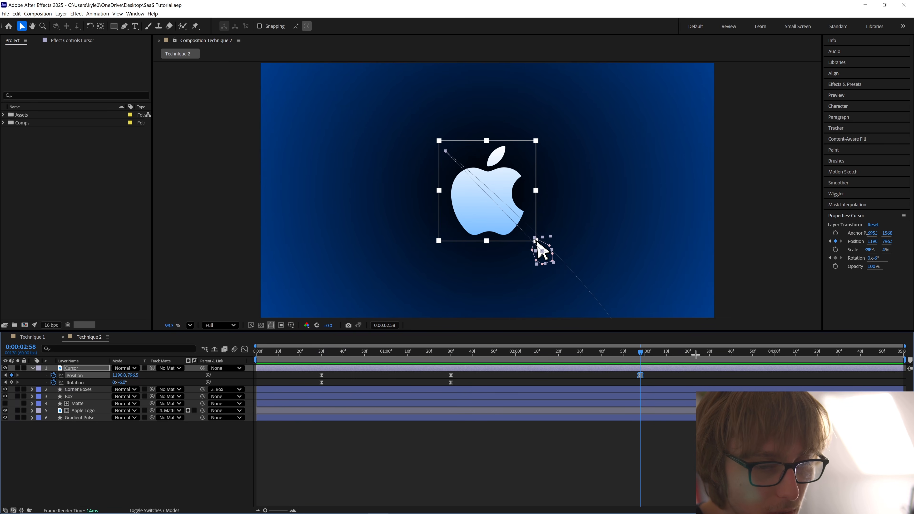
drag(710, 354, 735, 355)
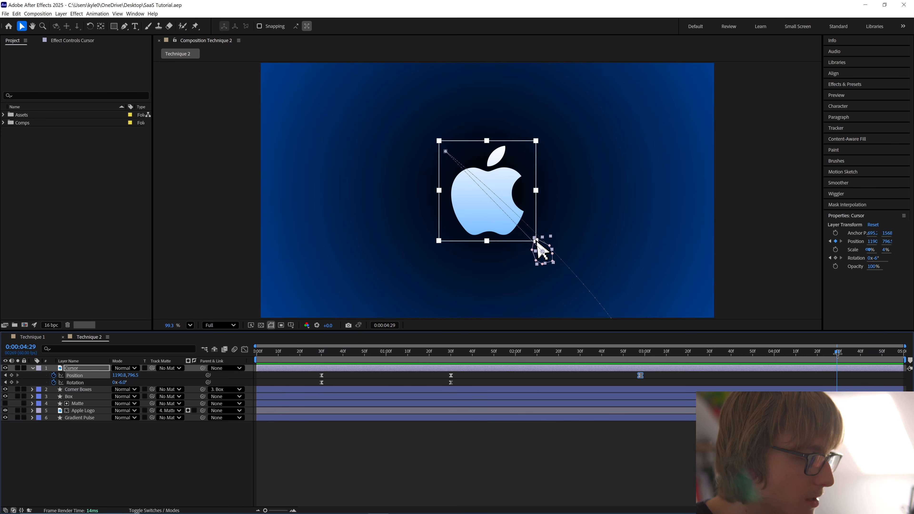
drag(386, 197, 418, 236)
drag(576, 292, 334, 75)
drag(436, 222, 365, 163)
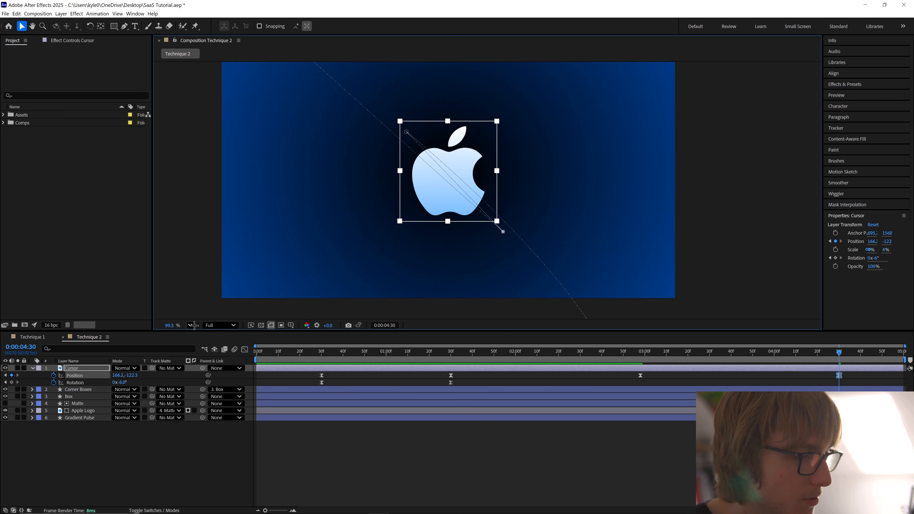
key(shift+slash)
Set the Cursor's last Position keyframe to Bezier spatial interpolation and bend the exit path into a curve with its handle.
right_click(839, 376)
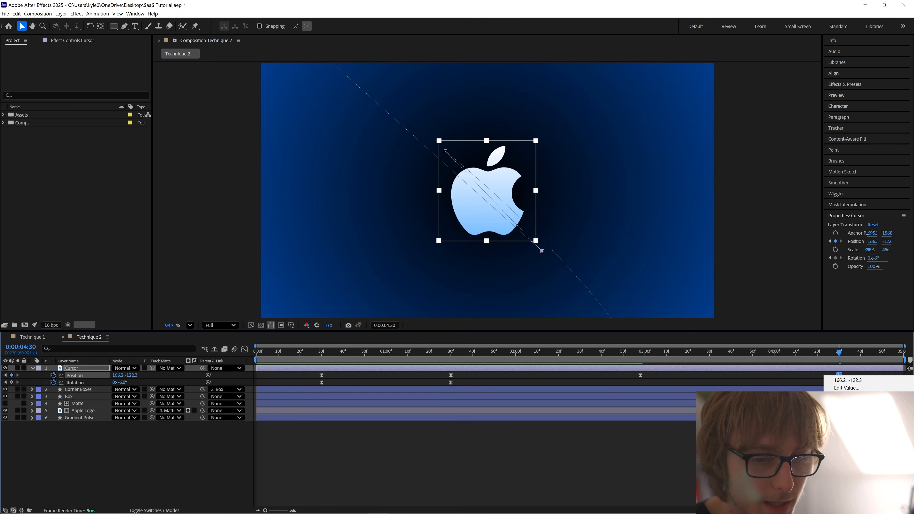
click(851, 440)
click(464, 247)
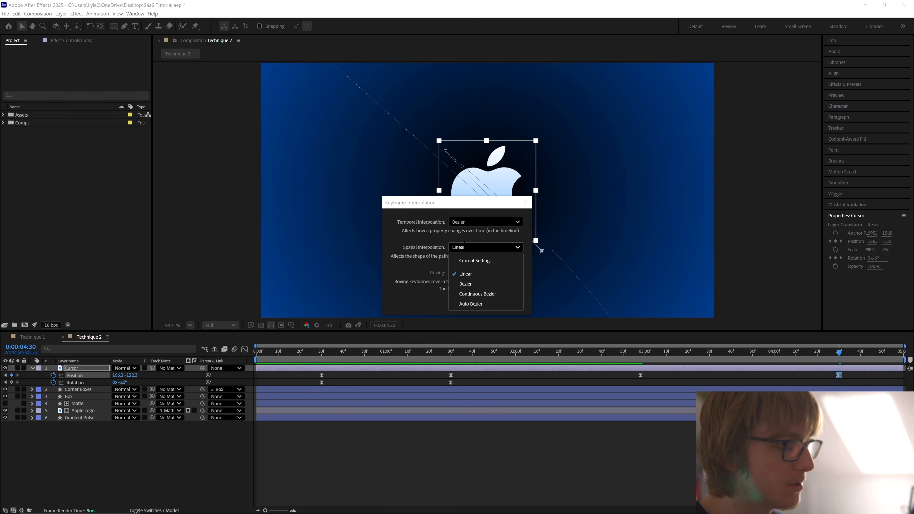
click(472, 284)
click(485, 302)
drag(347, 72, 340, 126)
drag(352, 156, 374, 161)
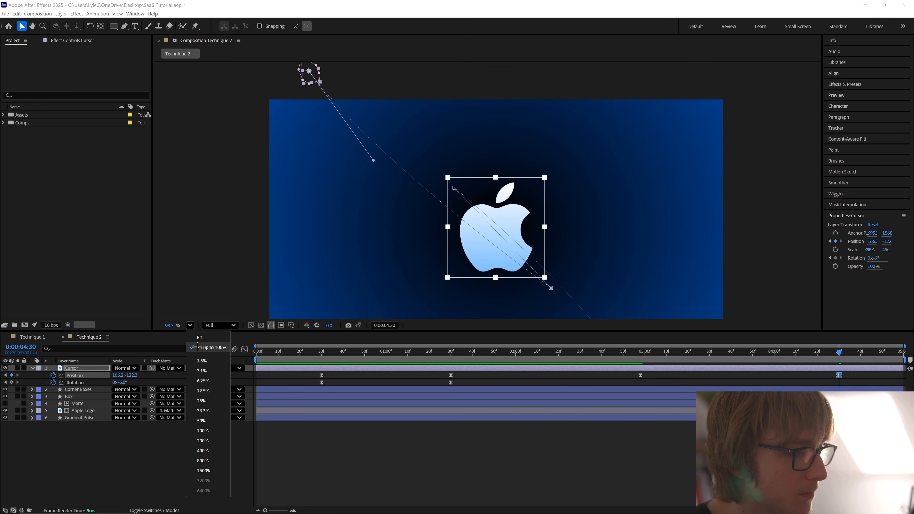
Lengthen the ease handles on the speed graph of the Cursor's exit move and preview the animation from the start.
click(245, 349)
drag(739, 485, 770, 485)
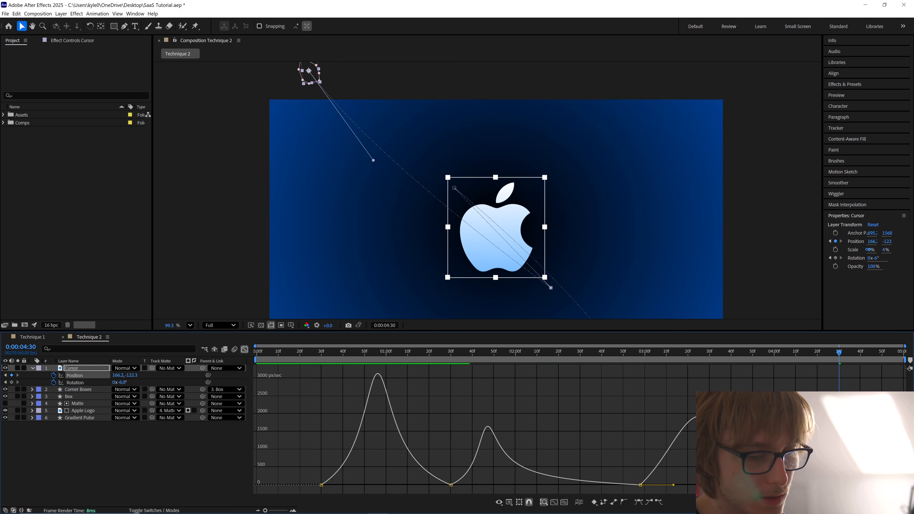
drag(673, 485, 705, 485)
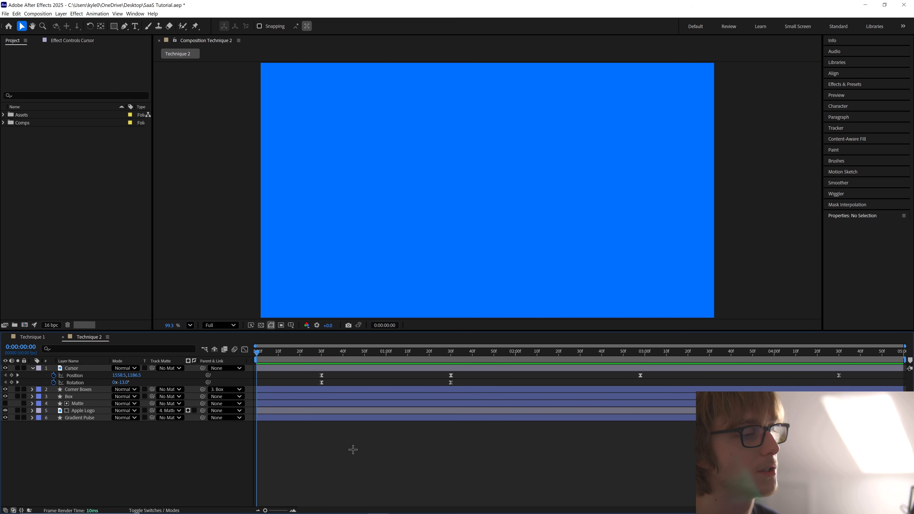
key(space)
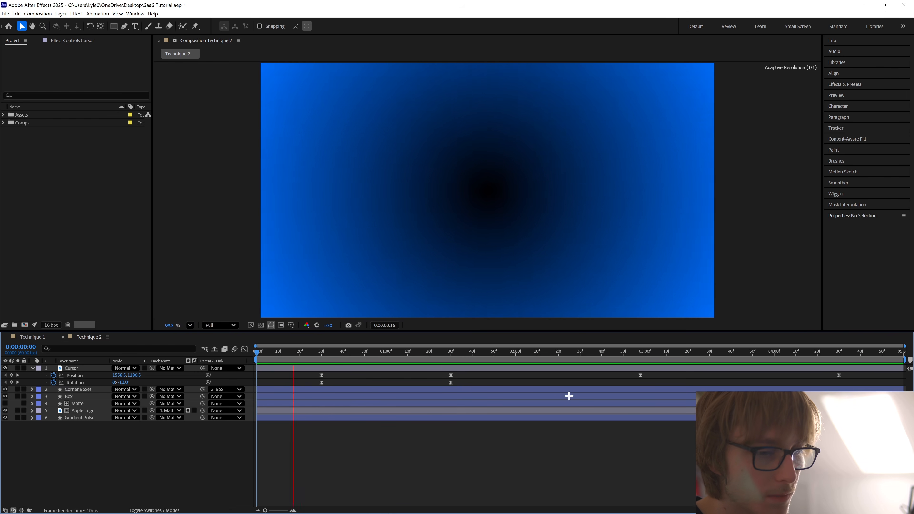
Refine the speed curve between the Cursor's last two Position keyframes and check the move from the start.
click(632, 353)
drag(630, 372, 866, 378)
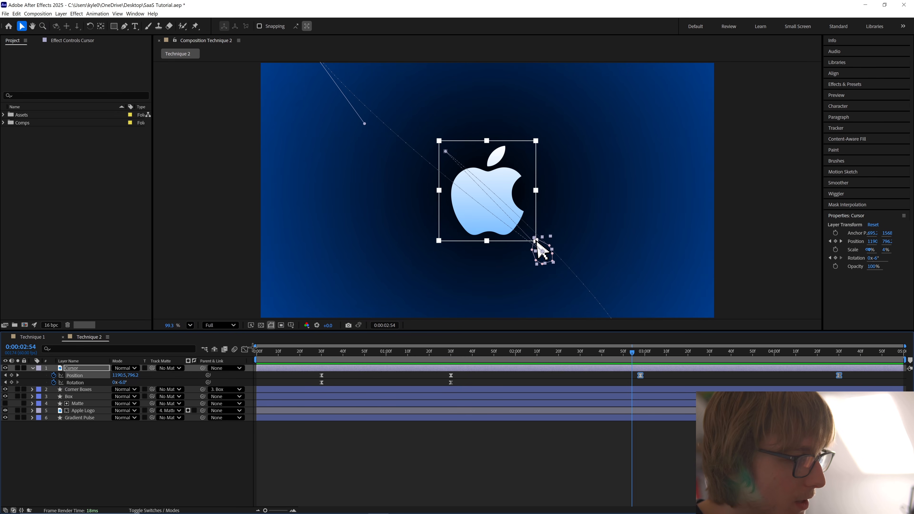
click(246, 349)
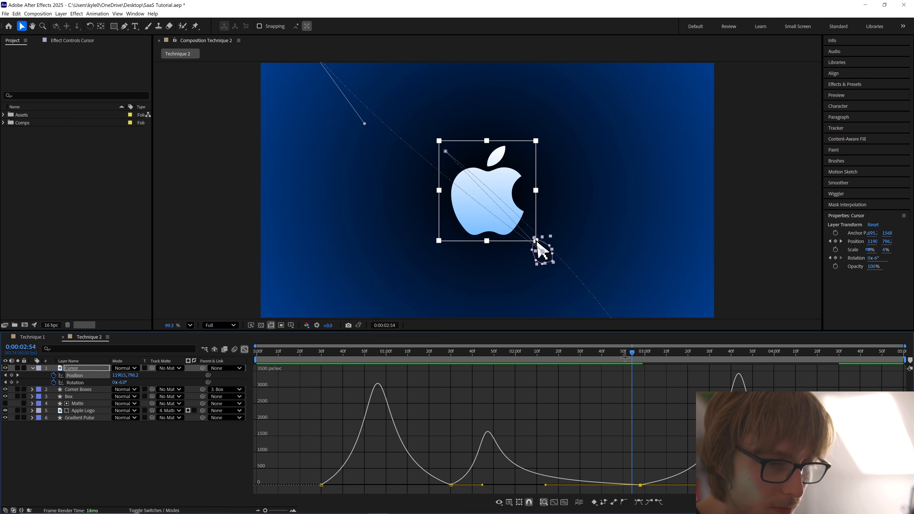
click(244, 349)
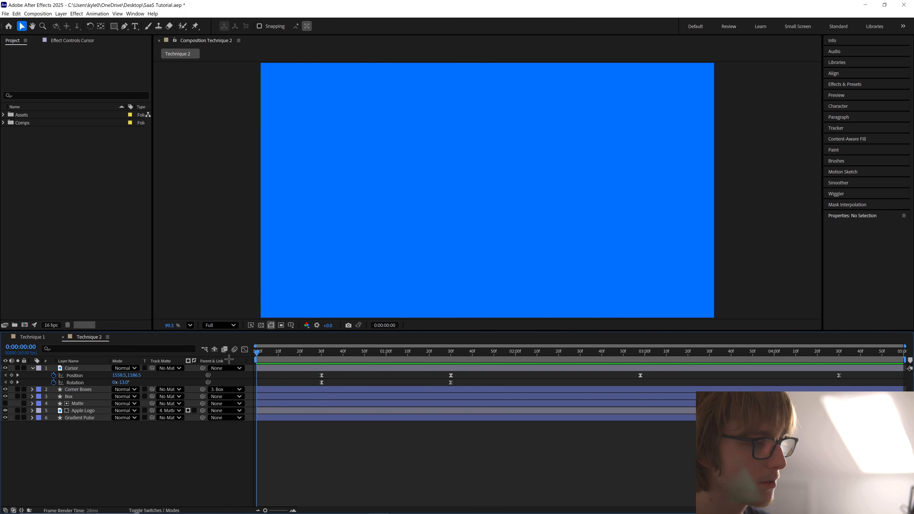
click(464, 367)
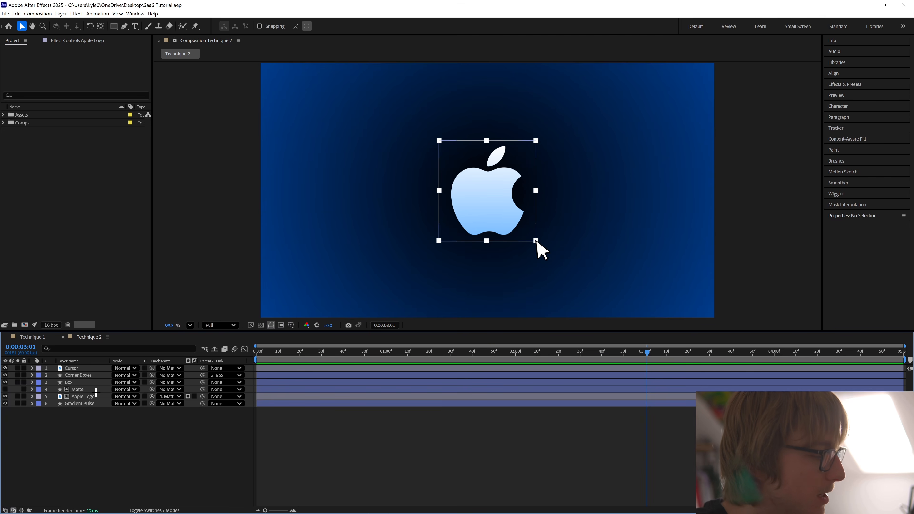
Duplicate the Apple Logo layer and rename the copy Glow.
click(94, 396)
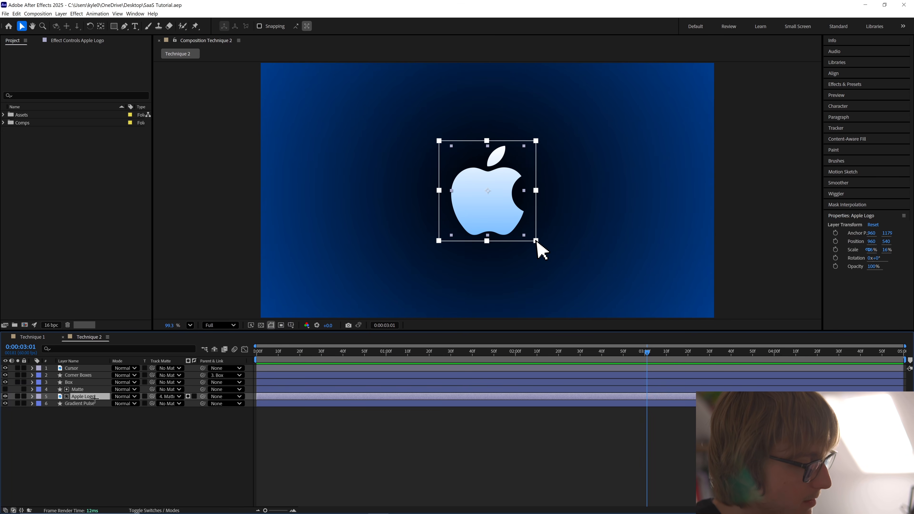
key(ctrl+d)
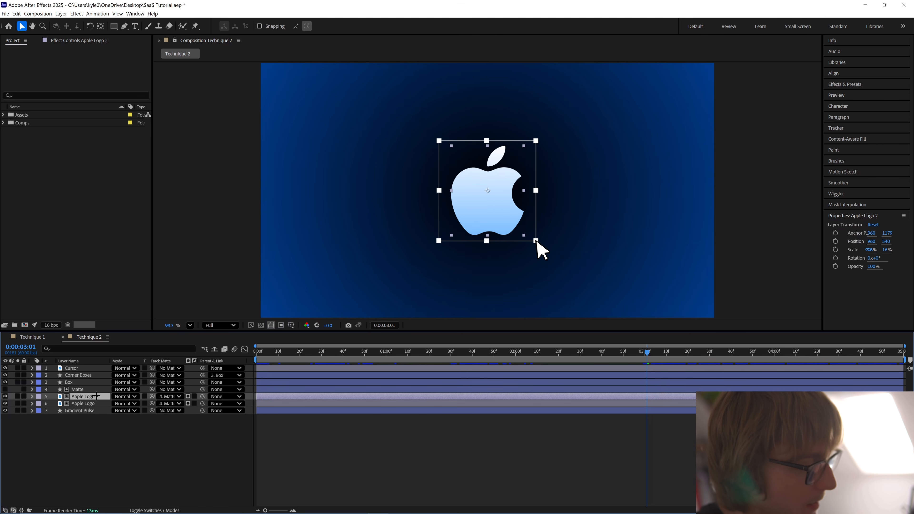
right_click(88, 396)
click(119, 381)
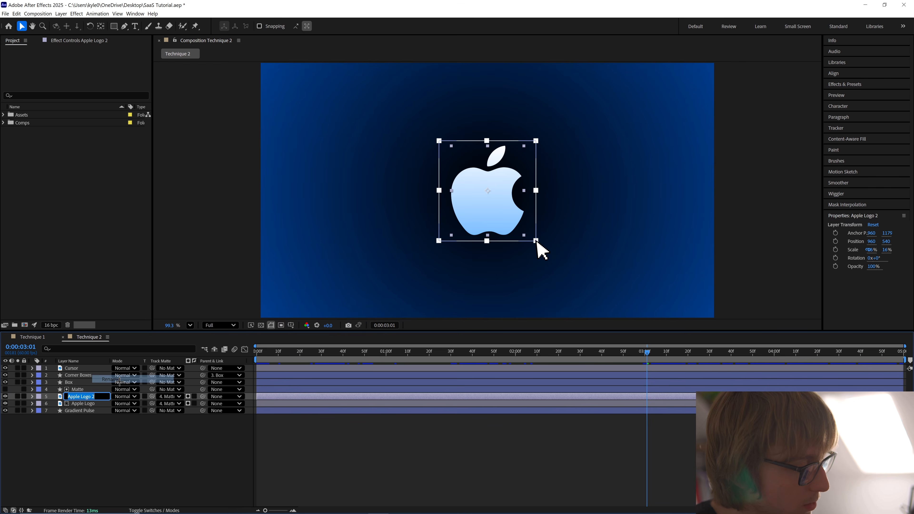
text(Glow)
key(Return)
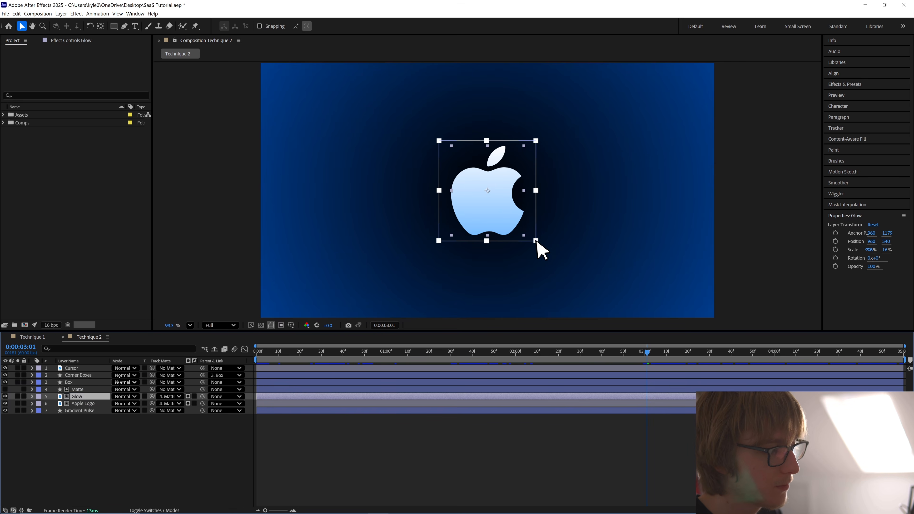
Search the effects for "sweep" and apply CC Light Sweep to the Glow layer.
click(867, 83)
click(873, 94)
text(sweep)
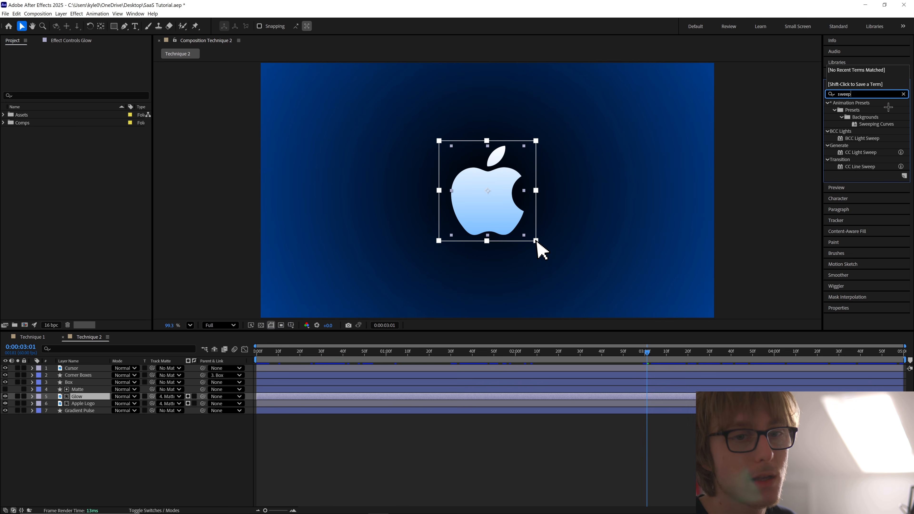
click(864, 152)
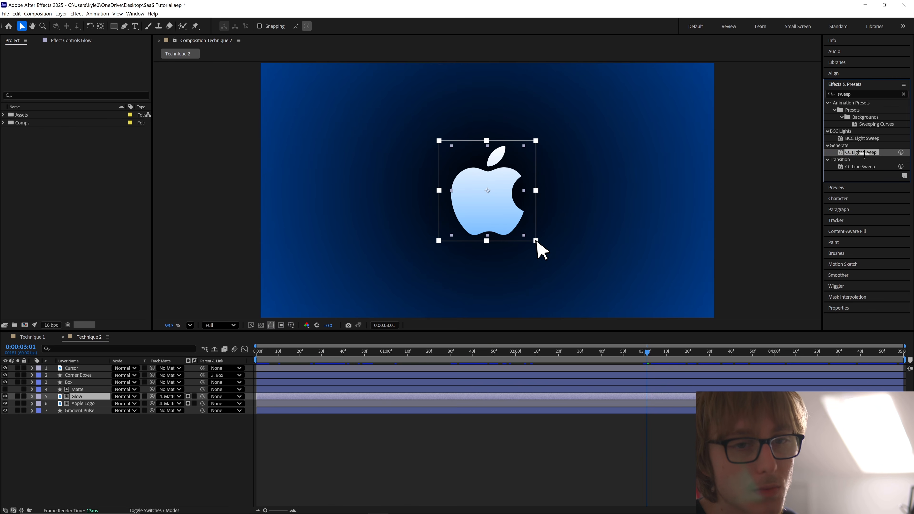
mouse_move(860, 162)
mouse_down()
mouse_move(94, 417)
mouse_move(84, 397)
mouse_up()
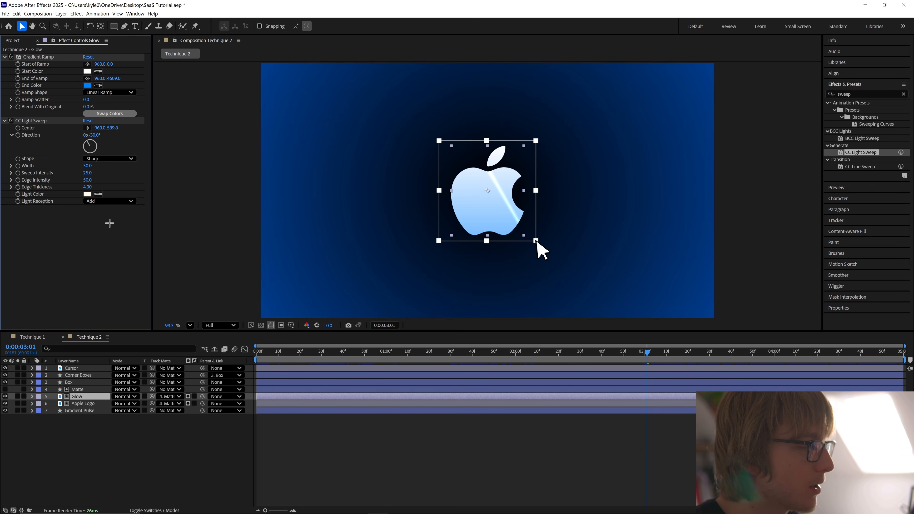
Set CC Light Sweep's Light Reception to Cutout and solo the Glow layer.
click(115, 200)
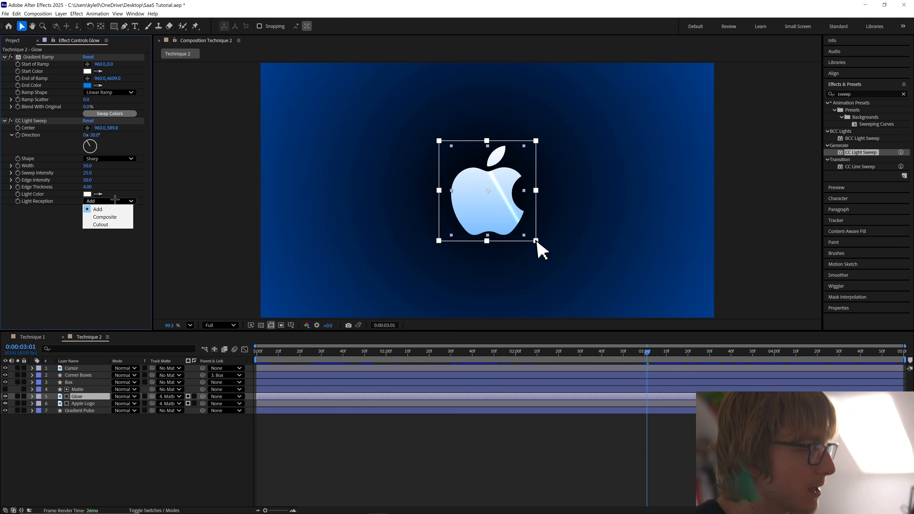
click(101, 224)
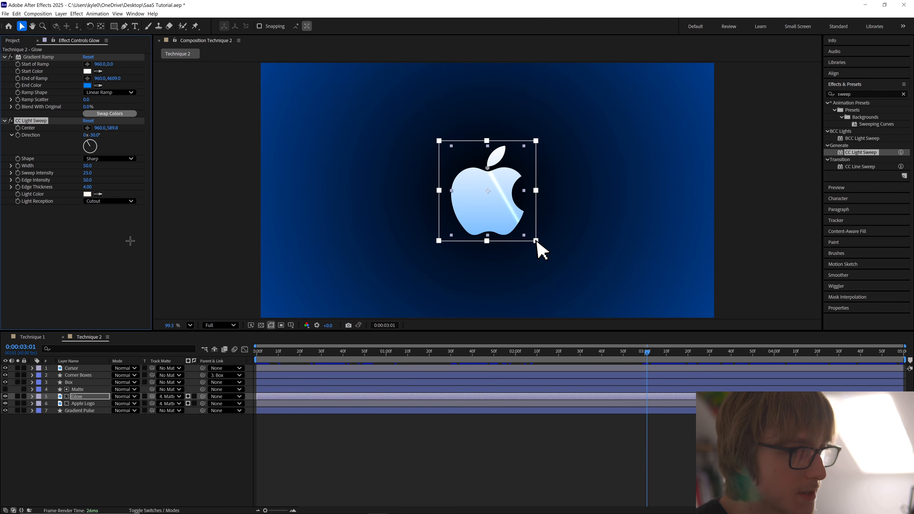
click(18, 395)
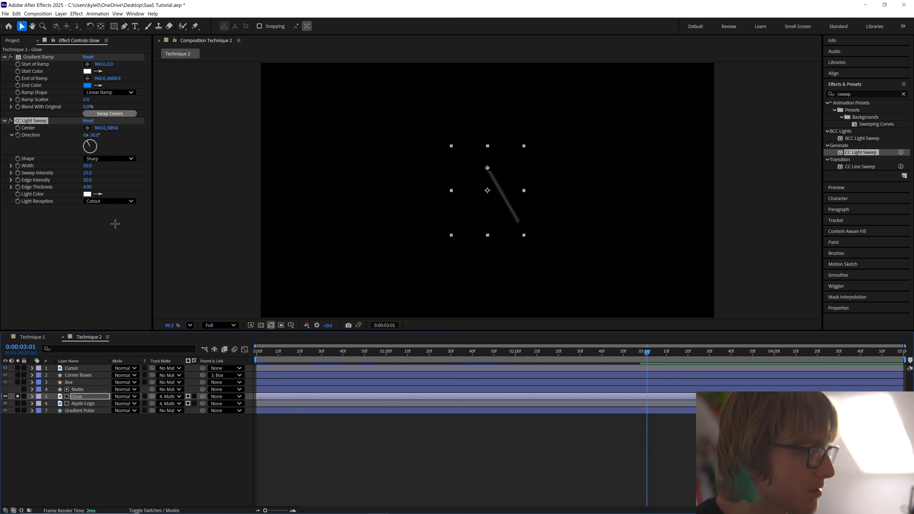
Give the light sweep a Smooth shape, a Direction of 0° and a Width of 426.
click(104, 158)
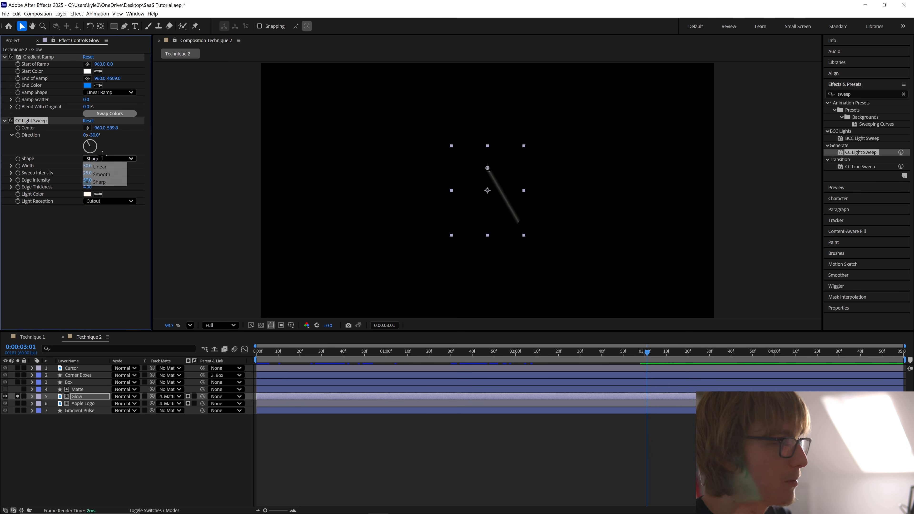
click(108, 174)
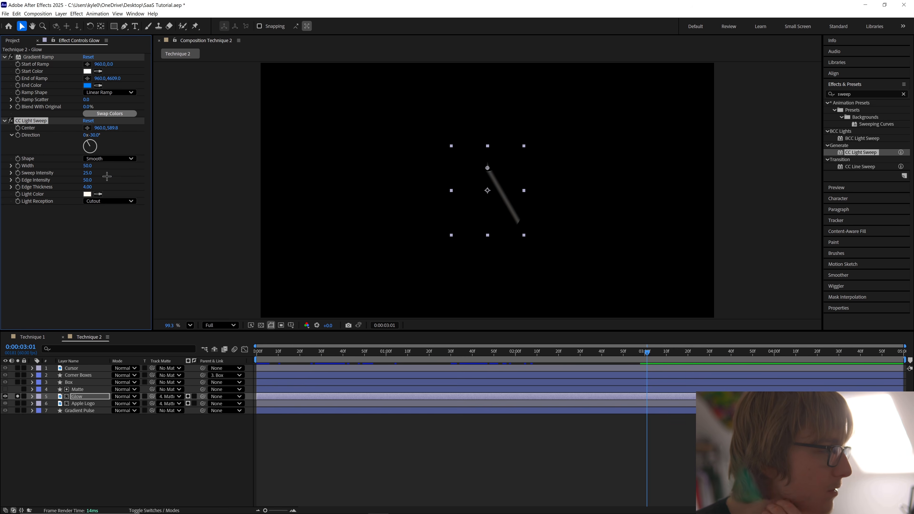
click(96, 136)
text(0)
key(Return)
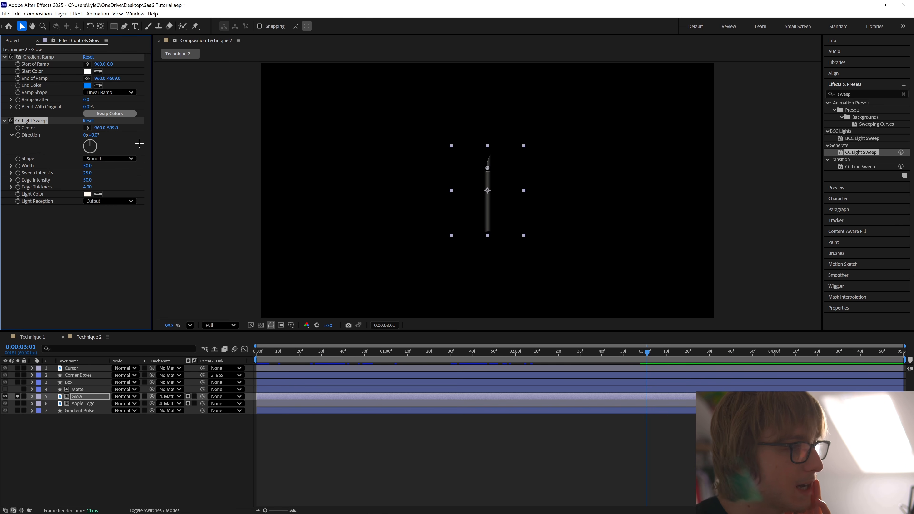
drag(89, 169, 182, 169)
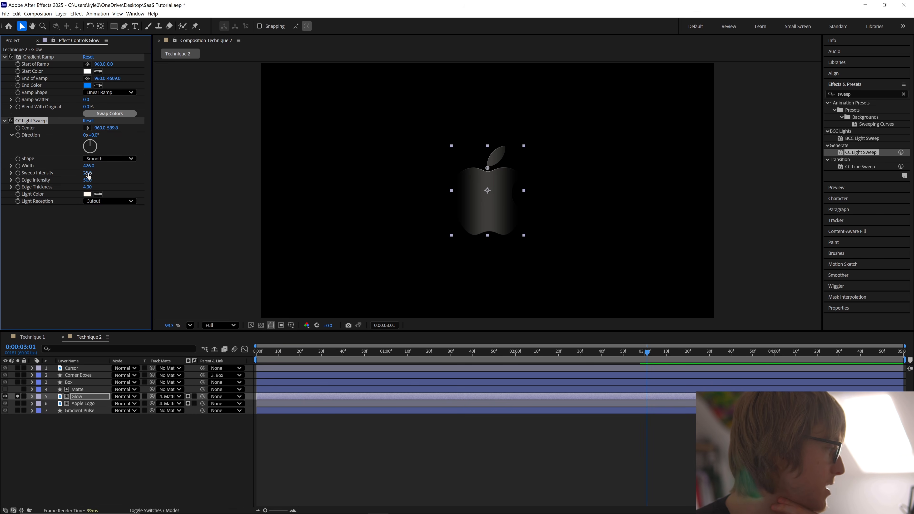
Set the light sweep's Sweep Intensity to 0, Edge Intensity to 150 and Edge Thickness to 5.
drag(88, 175, 11, 179)
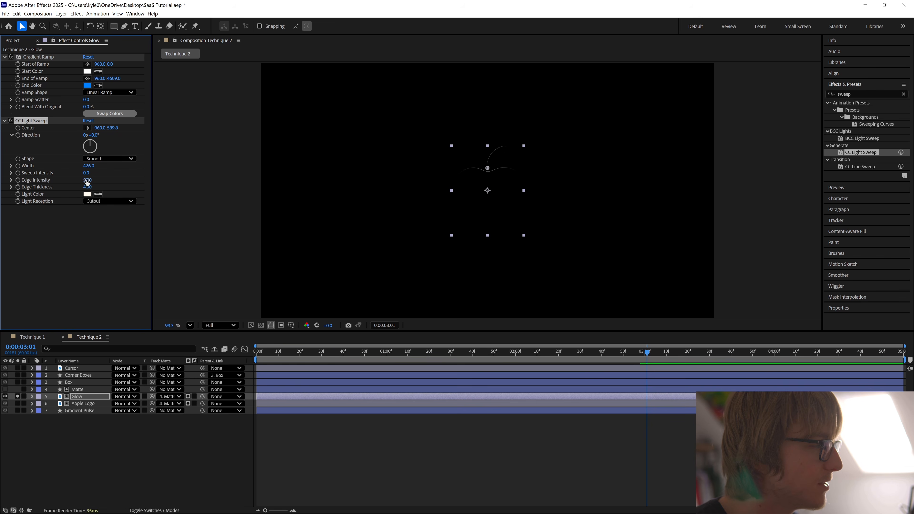
click(86, 180)
text(150)
key(Return)
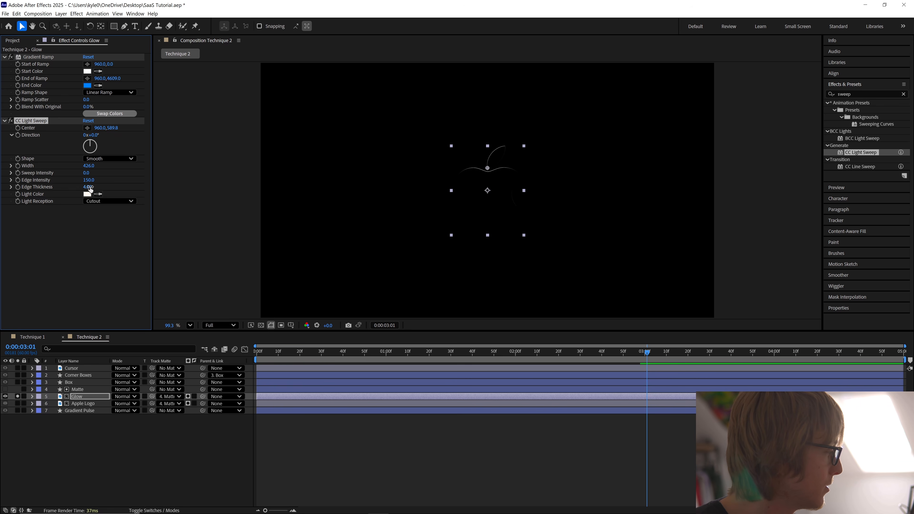
click(89, 187)
text(5)
click(108, 236)
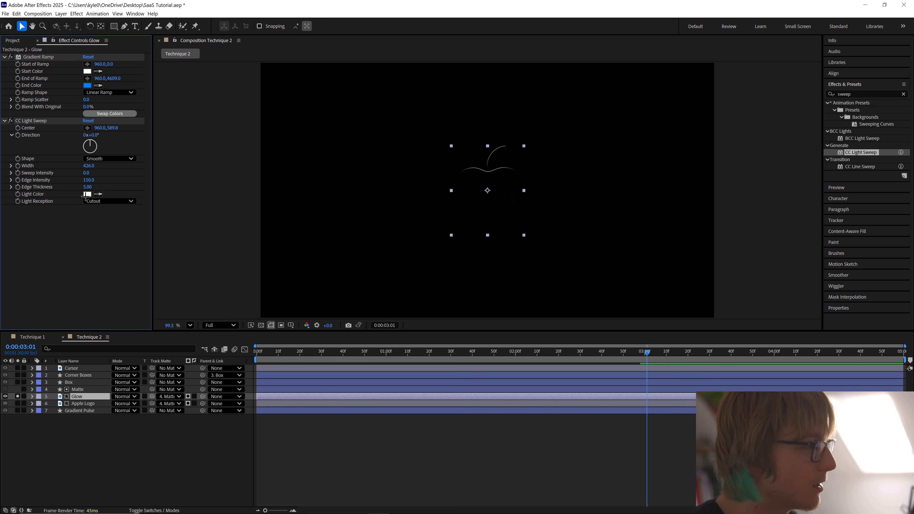
Change the light sweep's Light Color to cyan 00E1FF and deselect the Glow layer.
click(87, 194)
text(00D0FF)
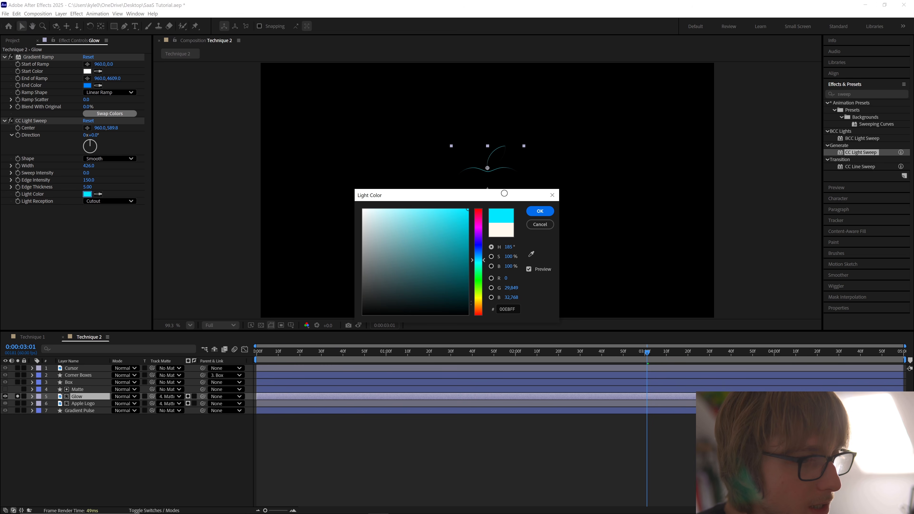
drag(503, 195, 443, 211)
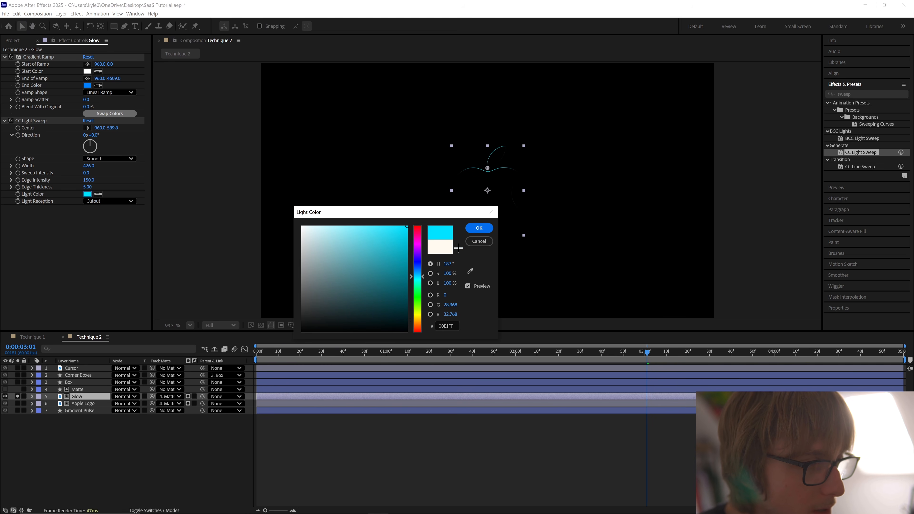
click(479, 228)
click(221, 213)
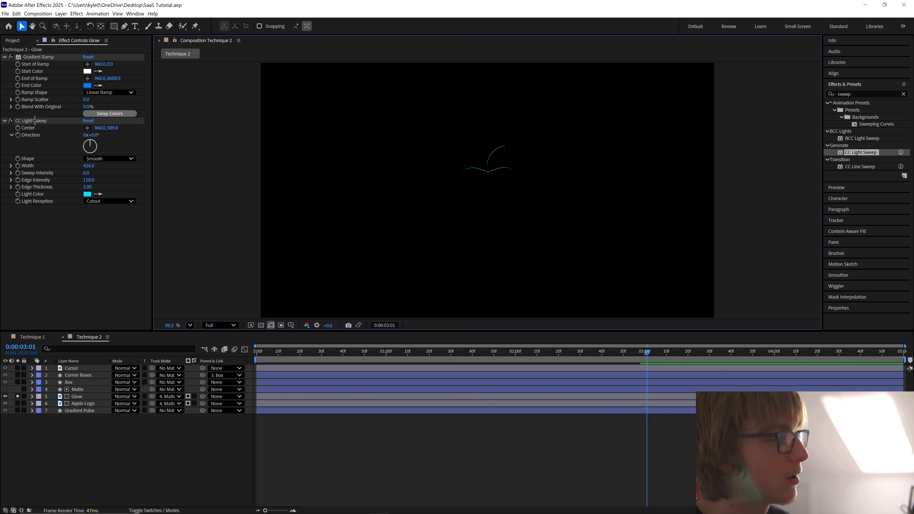
Search the effects for "deep glow" and apply Deep Glow 2 to the Glow layer beneath the light sweep.
click(863, 94)
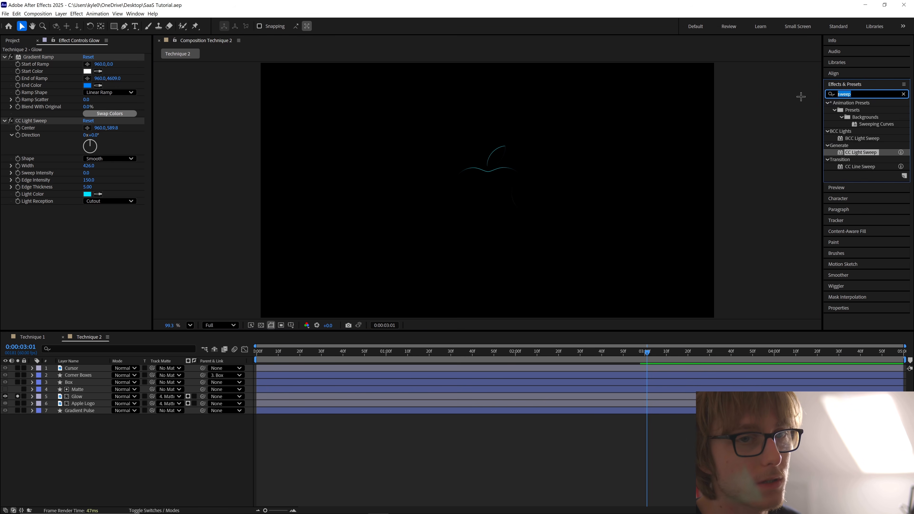
text(deep glow)
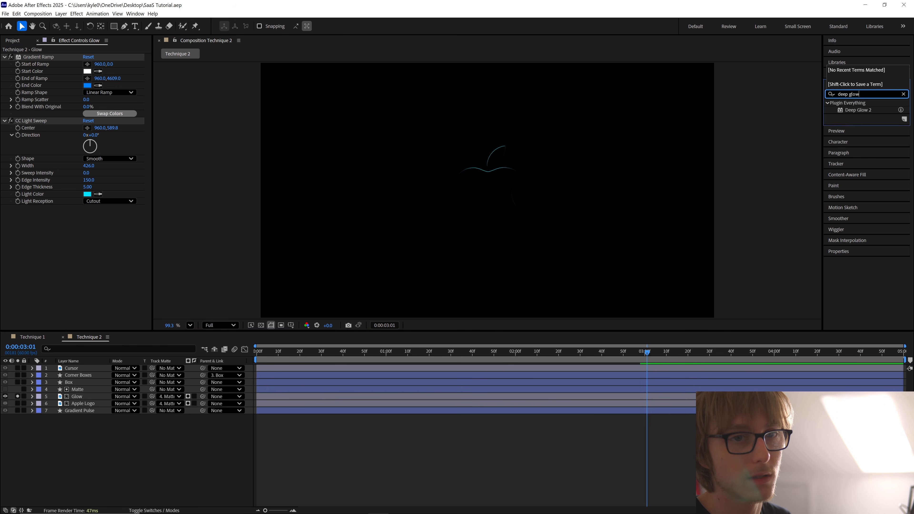
right_click(809, 102)
click(866, 91)
drag(862, 109, 122, 264)
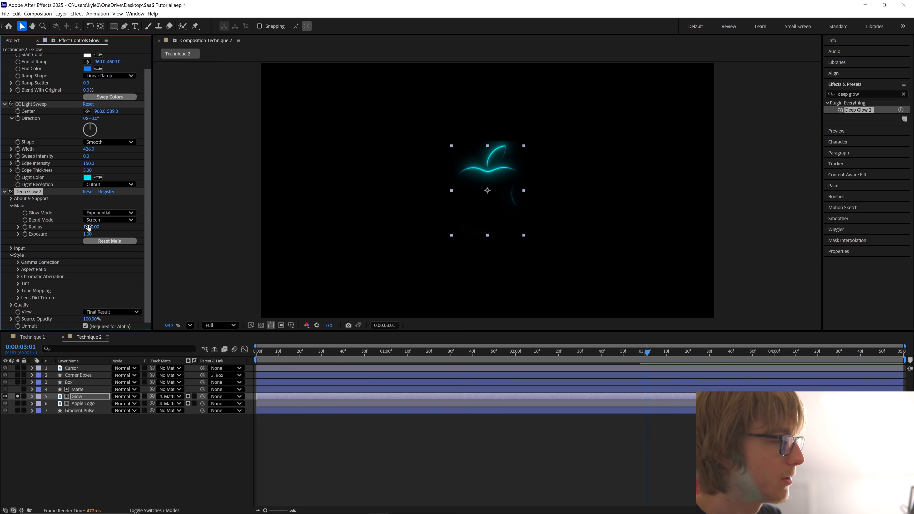
Set Deep Glow 2's Radius to 250 and Exposure to 0.25, and unsolo the Glow layer.
click(88, 227)
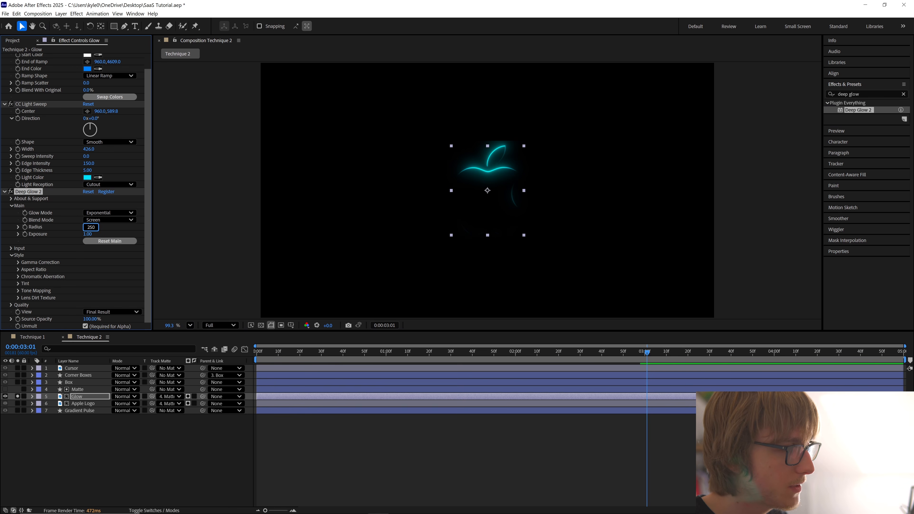
key(Return)
click(102, 242)
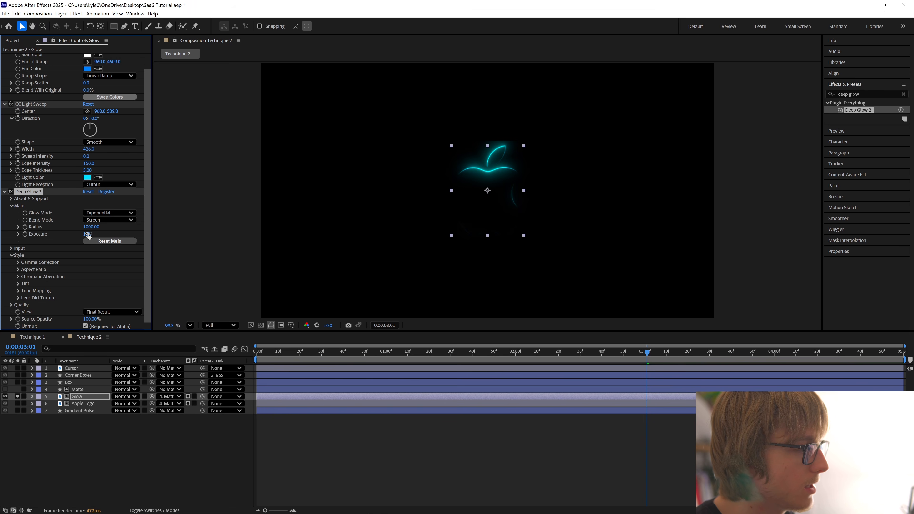
click(88, 234)
key(ctrl+z)
click(90, 234)
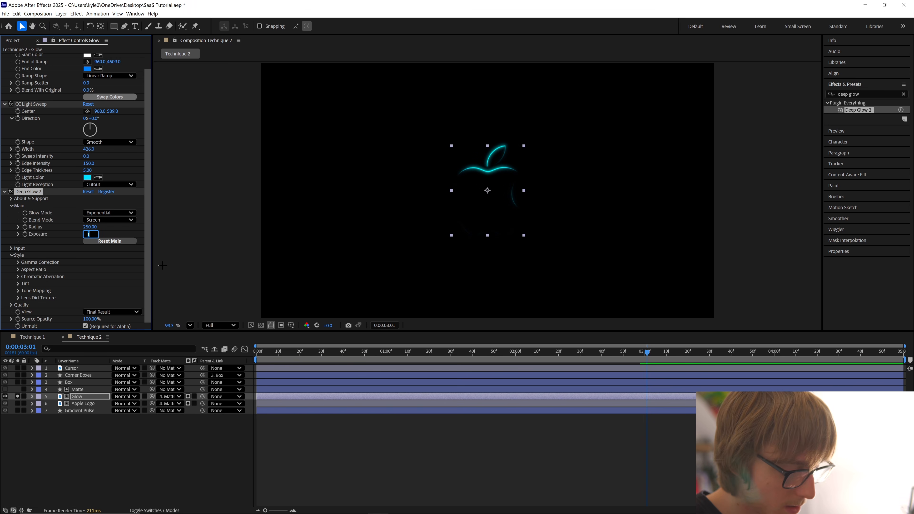
key(Return)
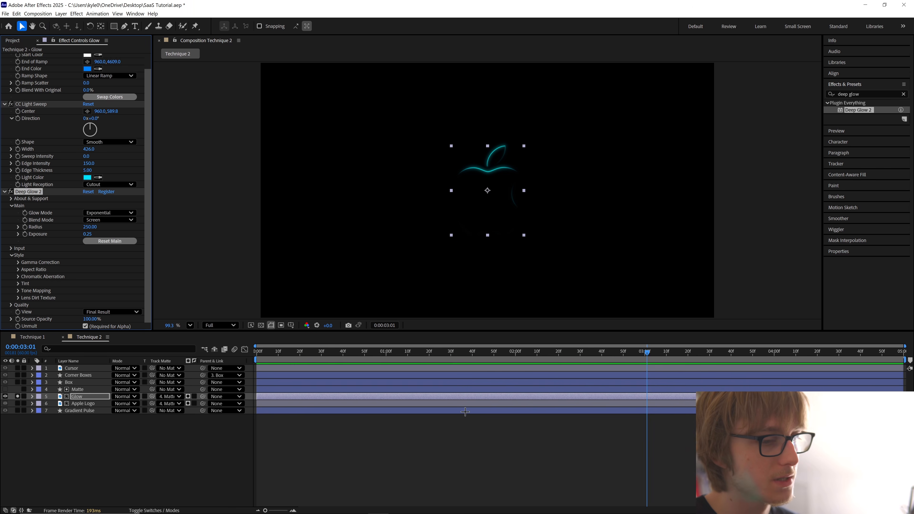
click(17, 396)
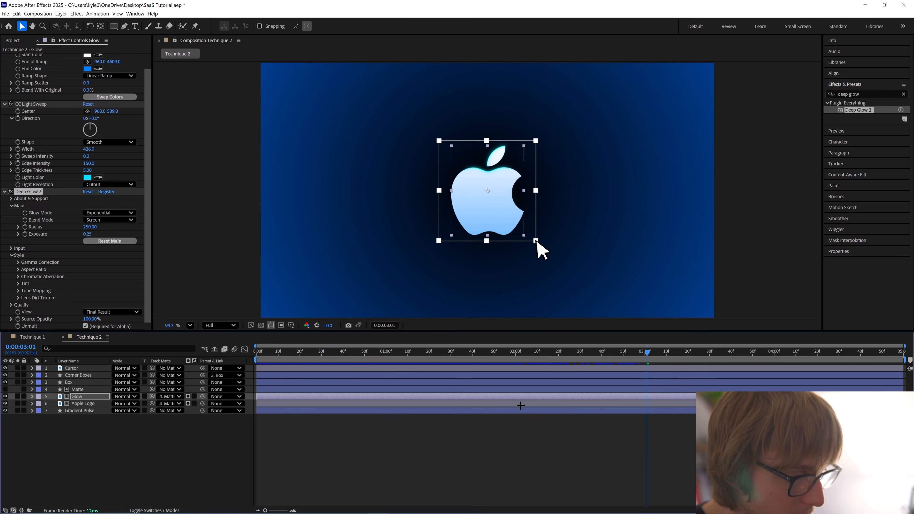
Keyframe the Glow layer's Opacity at 100% at 0:00:01:50 and 0% at 0:00:01:36, using the Matte's scale keyframes as timing reference.
click(500, 405)
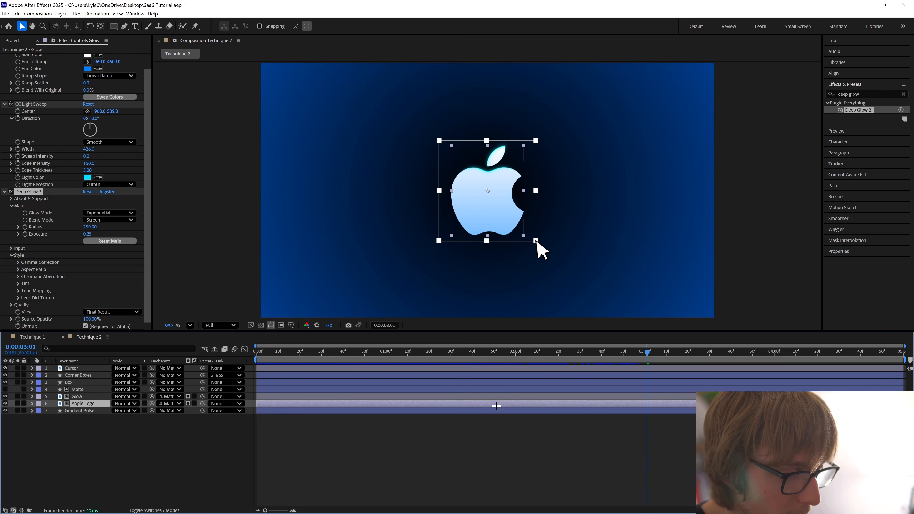
click(503, 389)
key(u)
drag(595, 353, 493, 356)
click(478, 403)
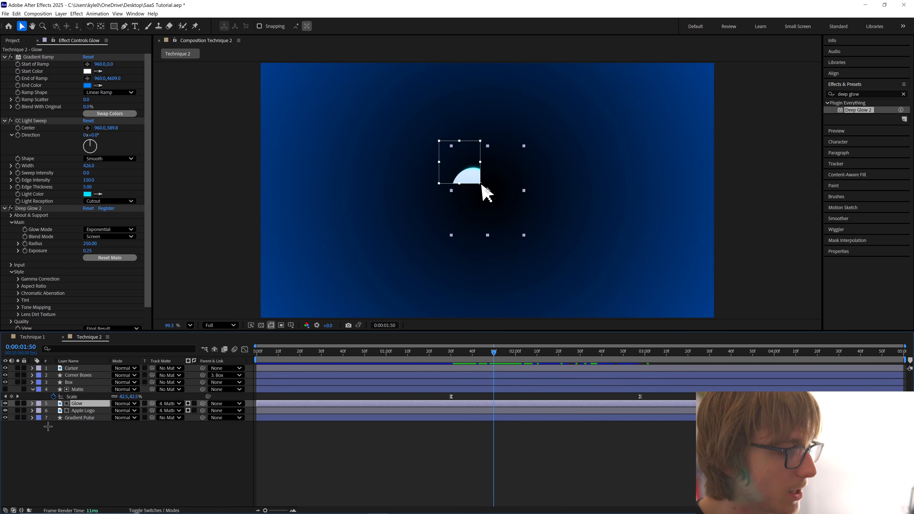
key(t)
click(54, 410)
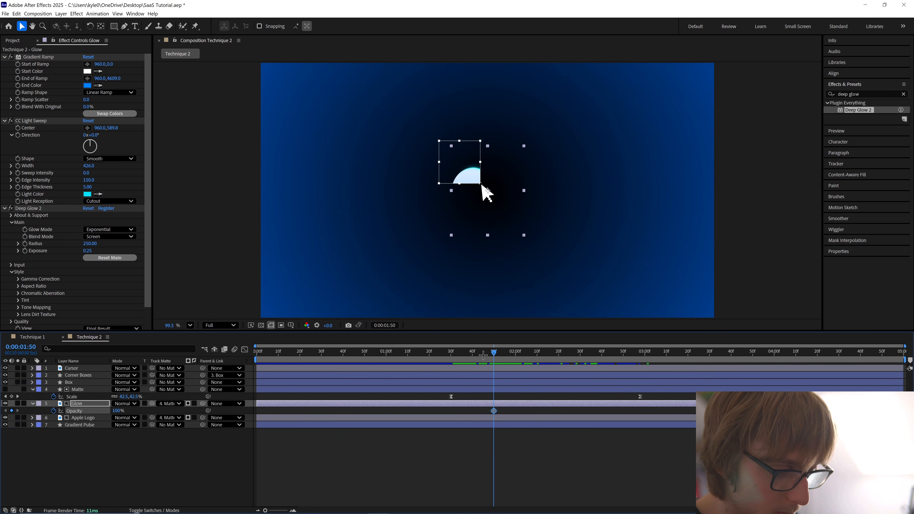
drag(483, 355, 463, 356)
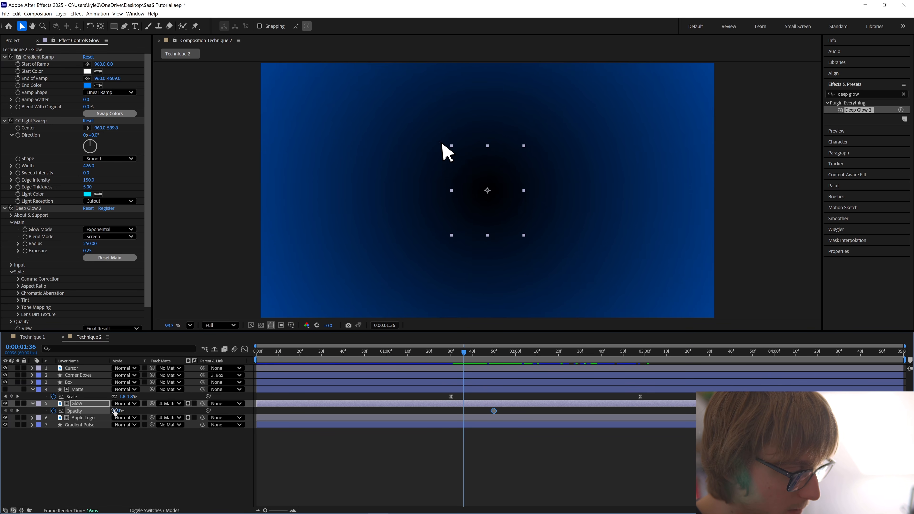
drag(115, 411, 75, 410)
Delay the Glow layer's 100% opacity keyframe to about 0:00:02:20 for a slower fade-in.
click(478, 410)
drag(464, 355, 496, 356)
drag(493, 411, 527, 408)
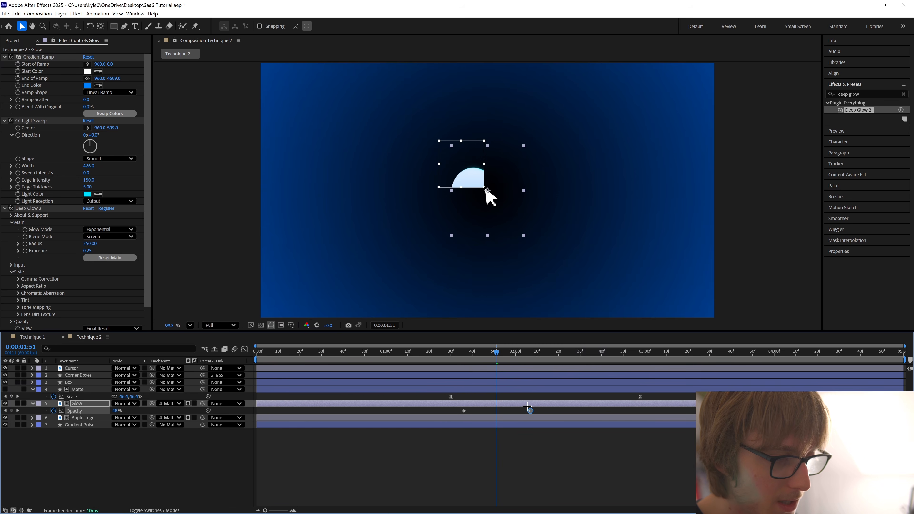
drag(489, 354, 549, 355)
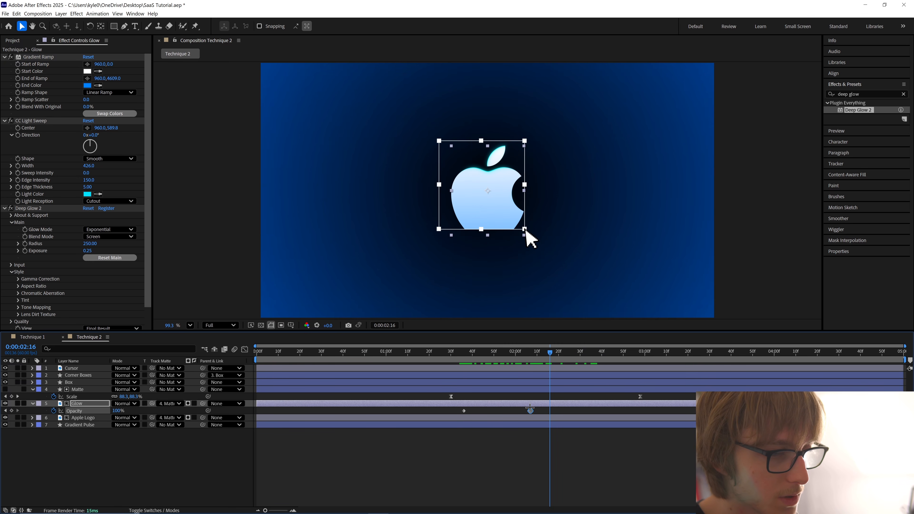
drag(530, 410, 561, 411)
key(space)
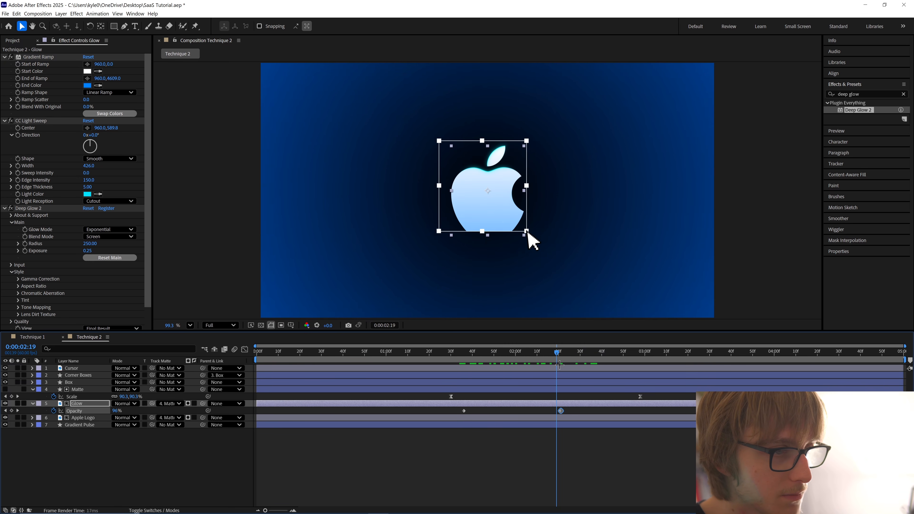
Fade the Glow layer out with Opacity keyframes of 100% at 0:00:04:14 and 0% at 0:00:04:59.
drag(563, 366, 804, 373)
click(11, 410)
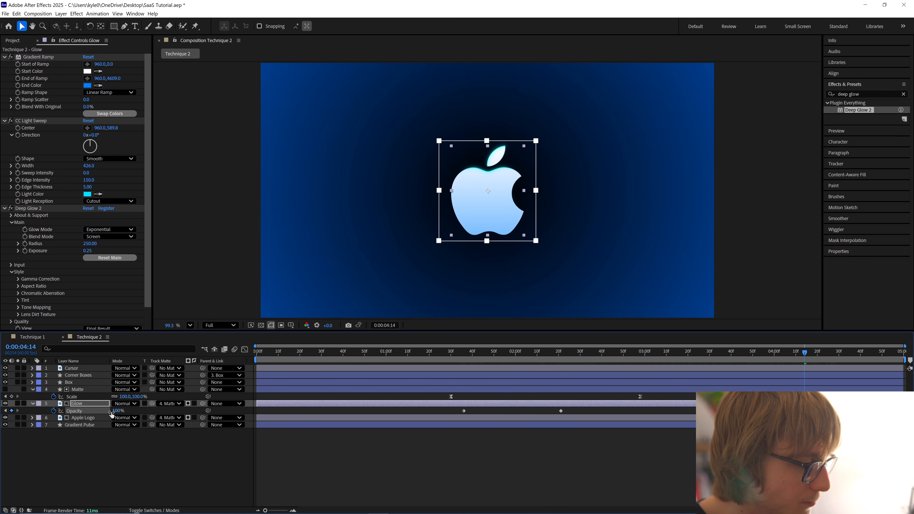
drag(817, 355, 901, 356)
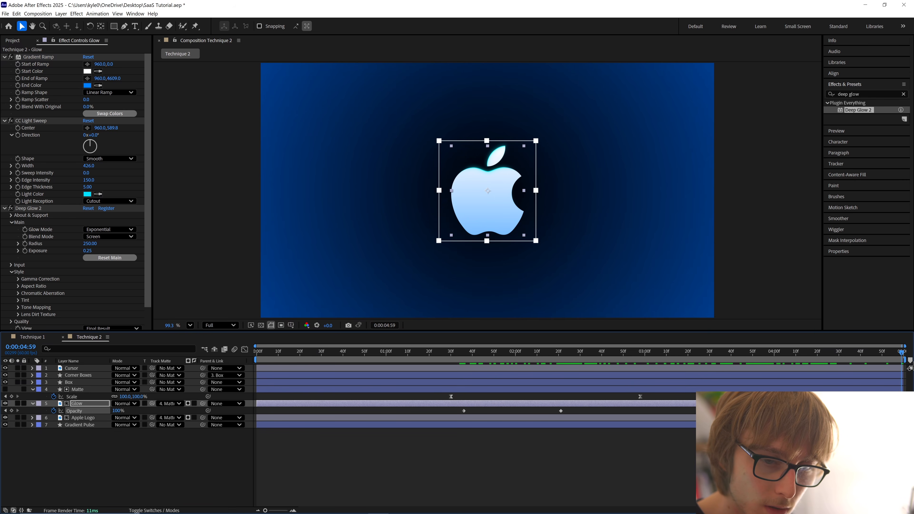
drag(117, 411, 33, 415)
Apply Easy Ease to all of the Glow layer's opacity keyframes and trim the layer's start to 0:00:01:36.
click(75, 411)
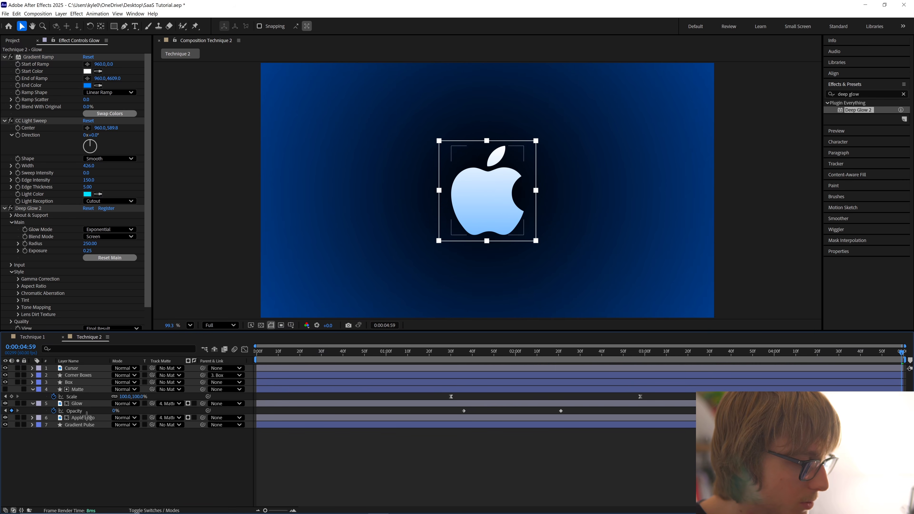
right_click(85, 411)
mouse_move(144, 400)
click(250, 422)
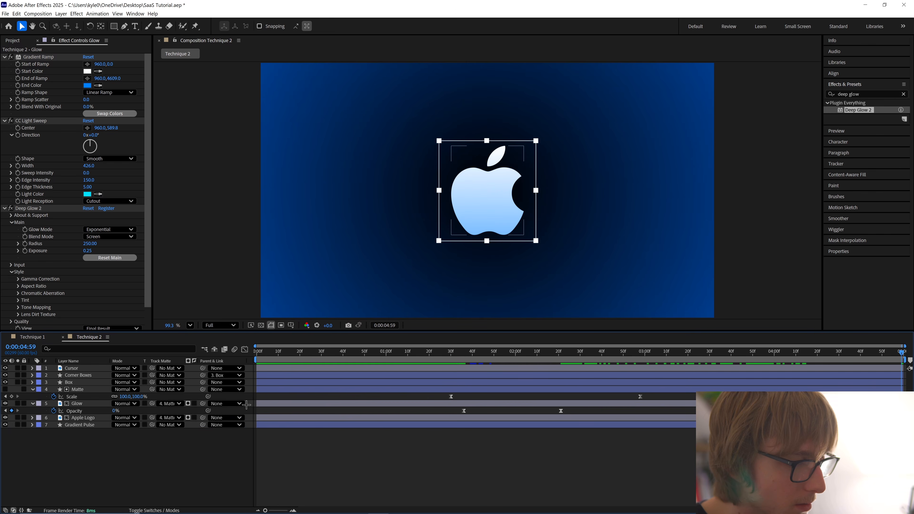
drag(256, 403, 464, 403)
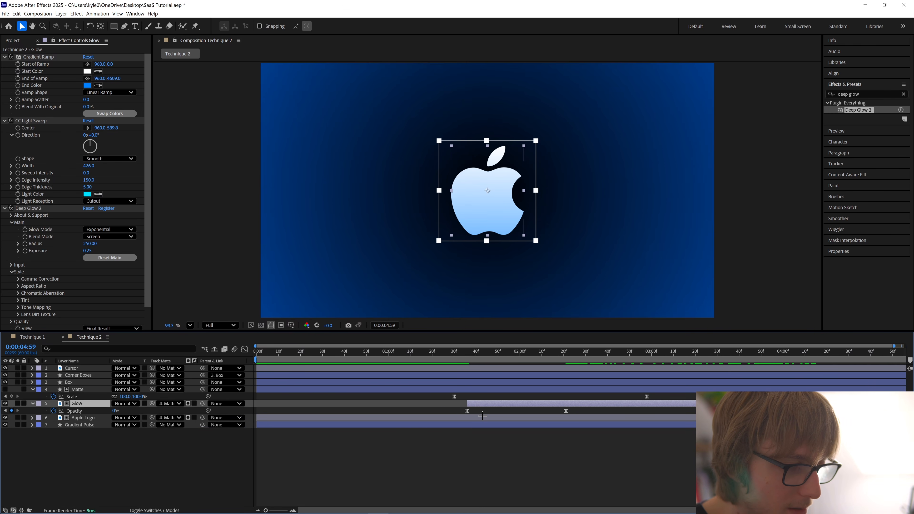
Animate CC Light Sweep's Direction from 0x+0° at 0:00:01:36 to 1x+0° at 0:00:04:59.
mouse_move(469, 352)
mouse_down()
mouse_move(568, 355)
mouse_move(467, 354)
mouse_up()
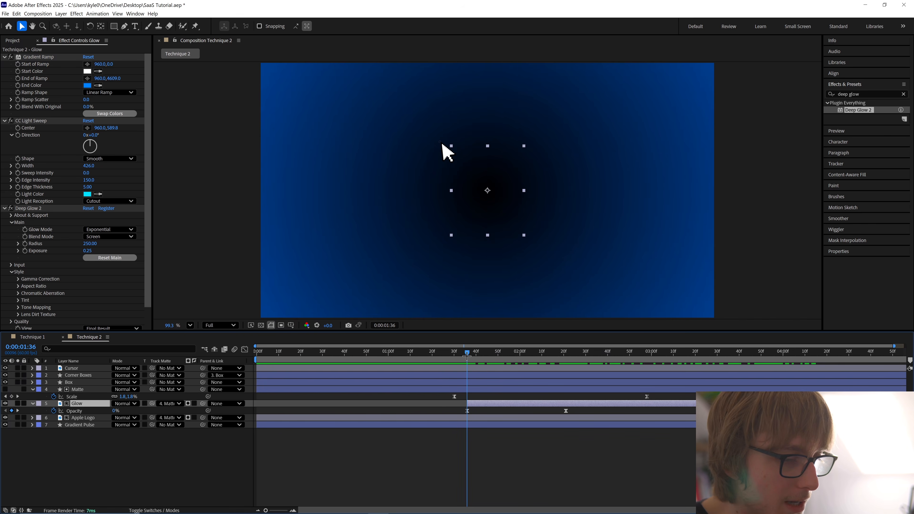
click(16, 136)
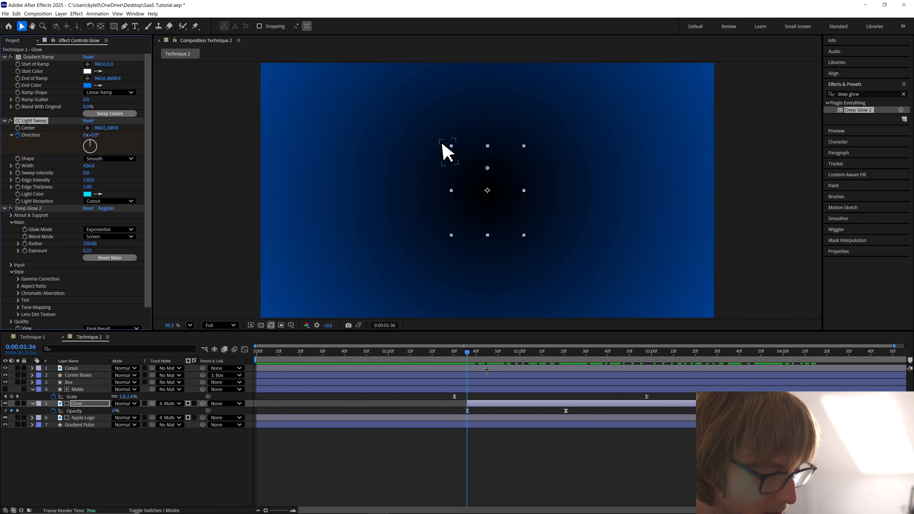
key(u)
drag(469, 354, 905, 361)
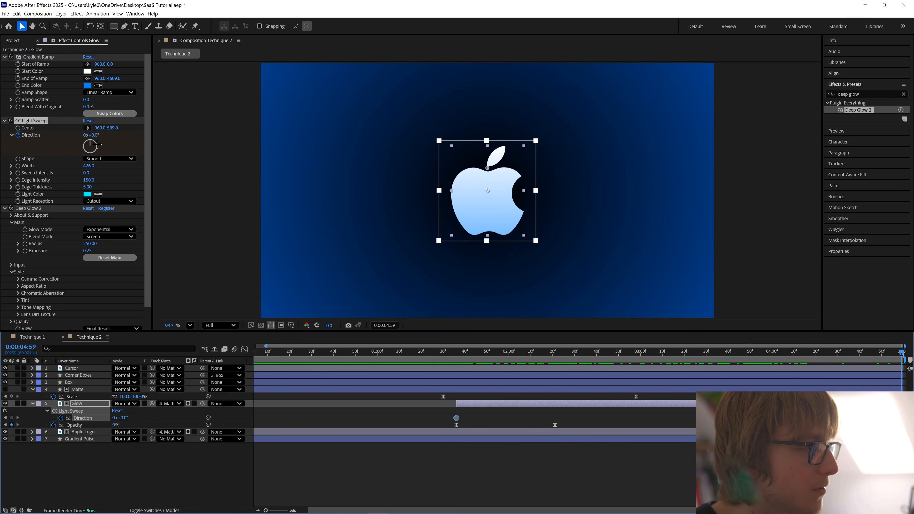
click(87, 136)
drag(83, 135, 133, 145)
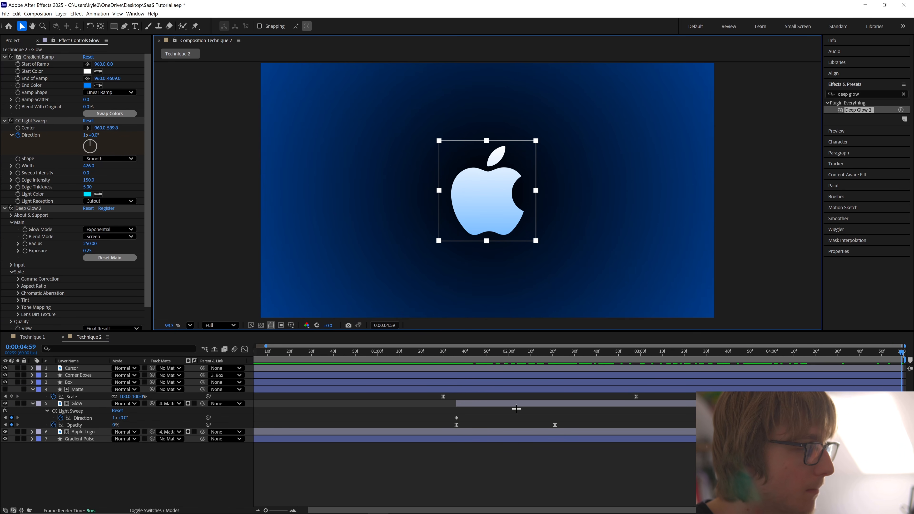
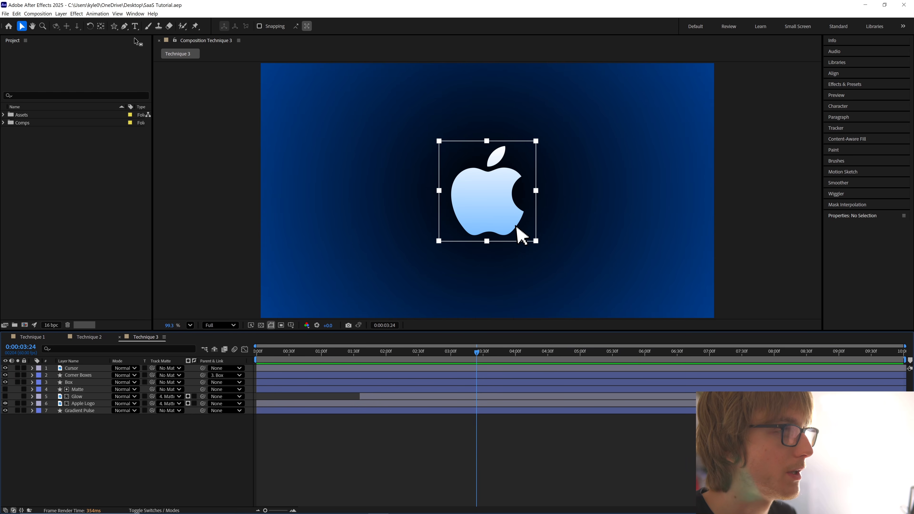
Draw a white five-pointed star with the Star tool to the upper left of the Apple logo in Technique 3.
click(114, 26)
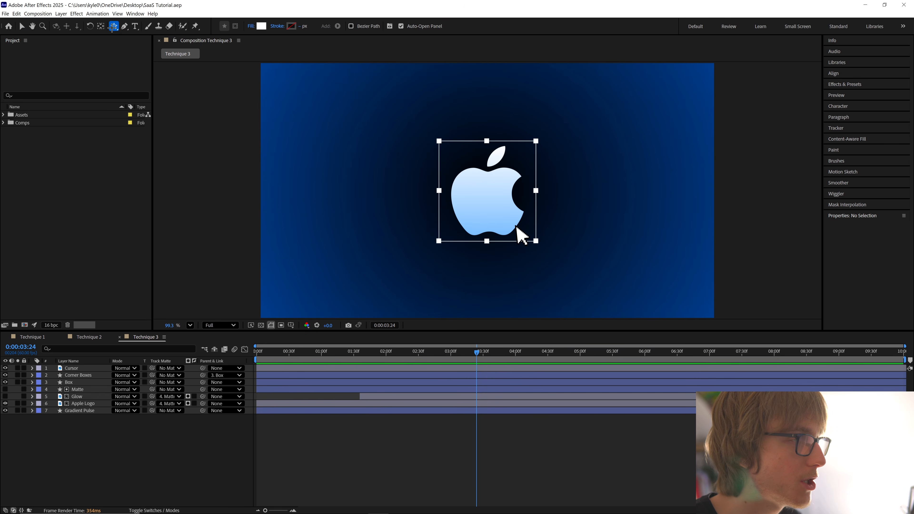
click(114, 26)
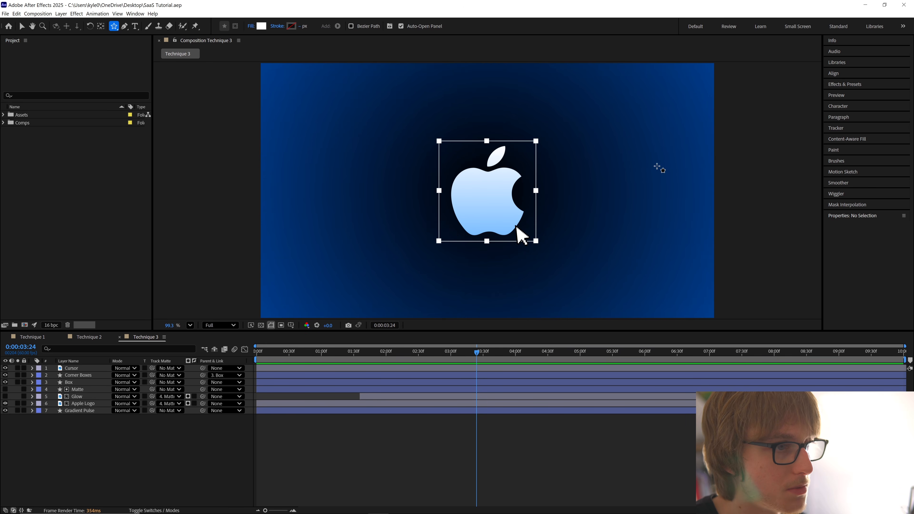
drag(364, 117, 412, 151)
Center the star's anchor point in its layer content and move the star over the upper-left part of the logo.
right_click(74, 367)
mouse_move(136, 194)
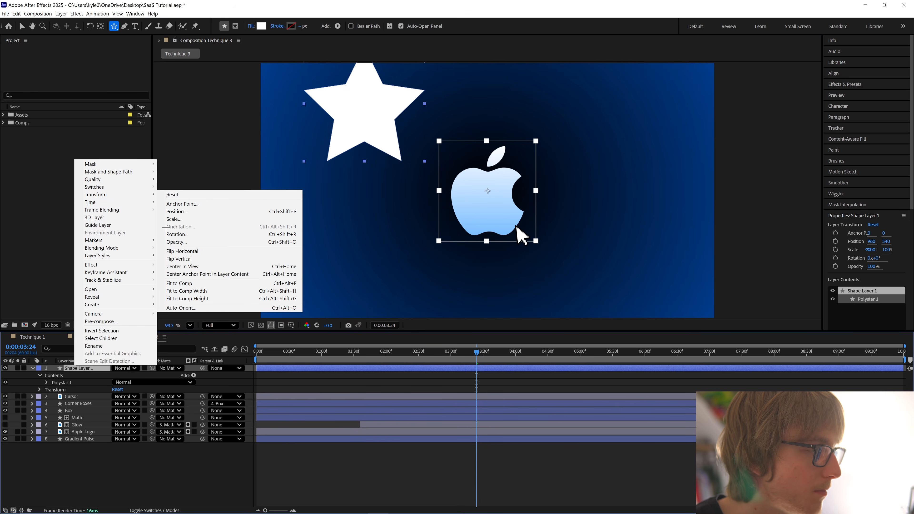
click(223, 268)
key(v)
drag(371, 120, 448, 159)
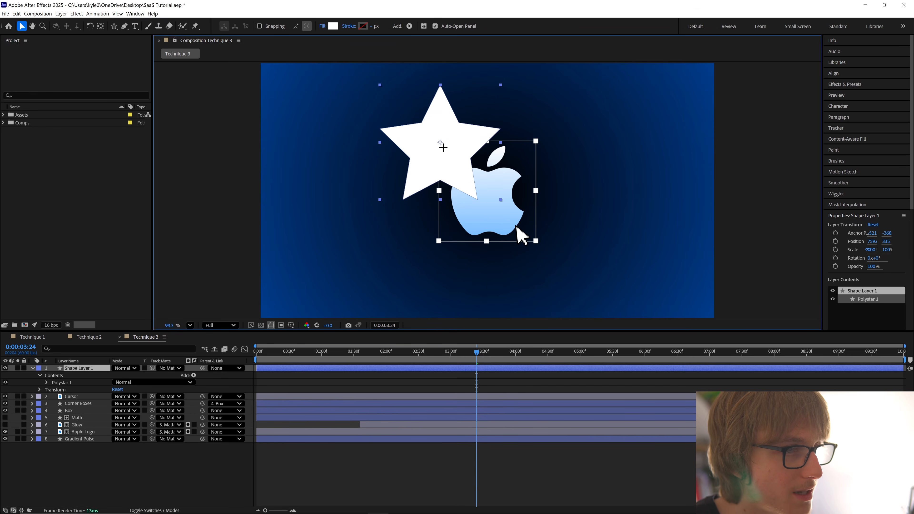
Set the star's polystar path to 4 points.
click(46, 382)
click(54, 390)
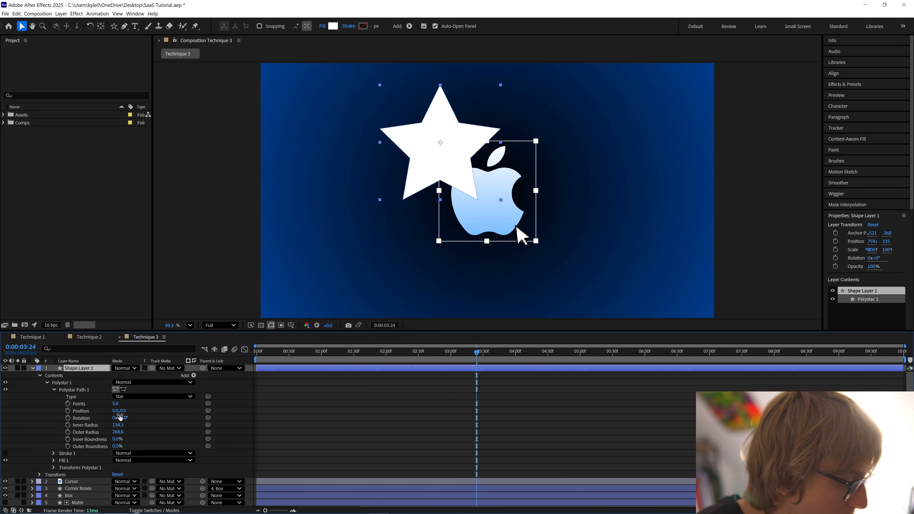
click(118, 403)
click(164, 417)
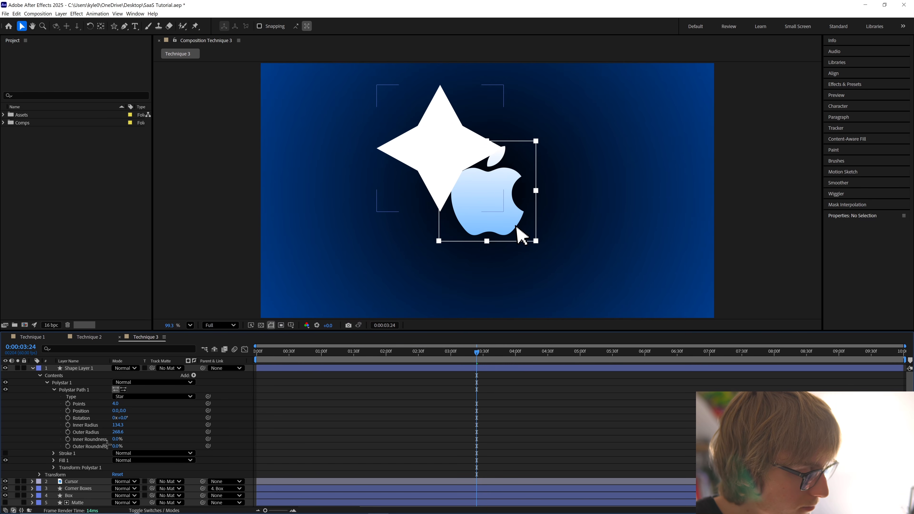
Shape the star into a curved sparkle with Inner Radius 99.3, Outer Radius 323.6 and Inner Roundness 264%.
drag(120, 428, 221, 436)
click(155, 443)
click(133, 432)
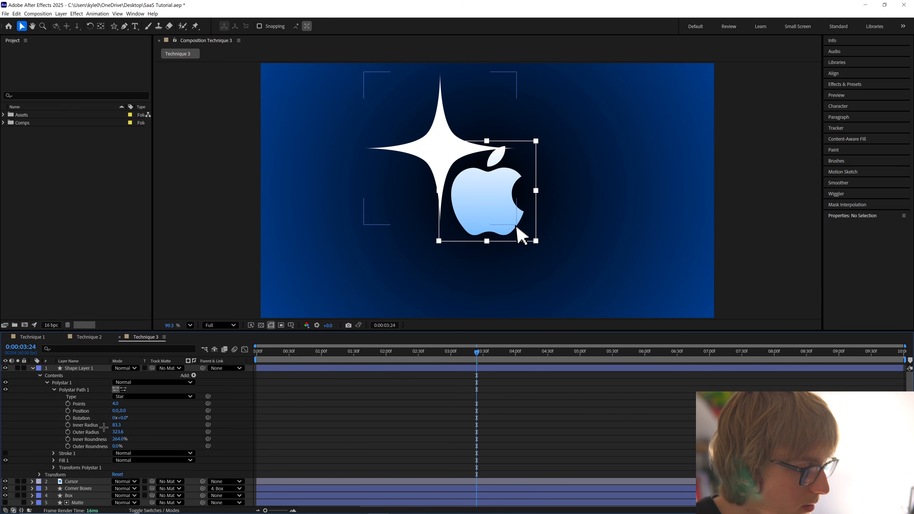
drag(114, 425, 122, 427)
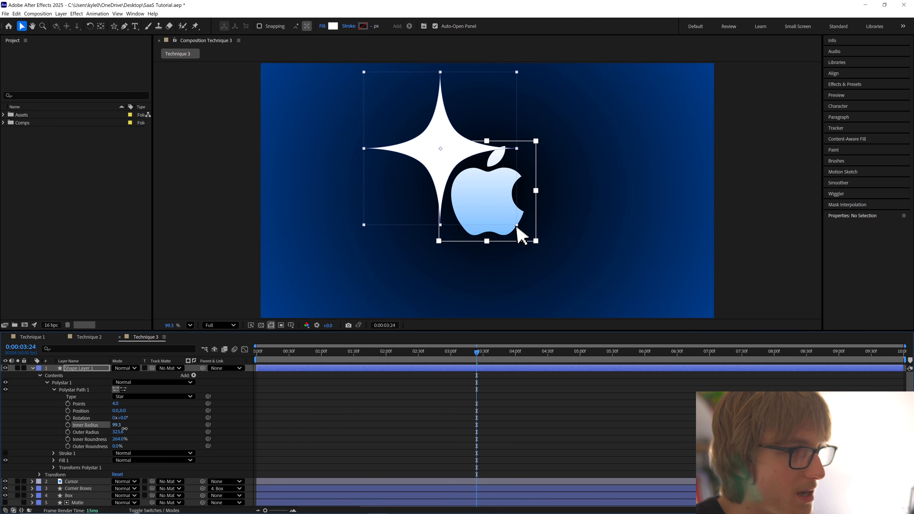
Center the star layer's anchor point in its layer content.
click(92, 368)
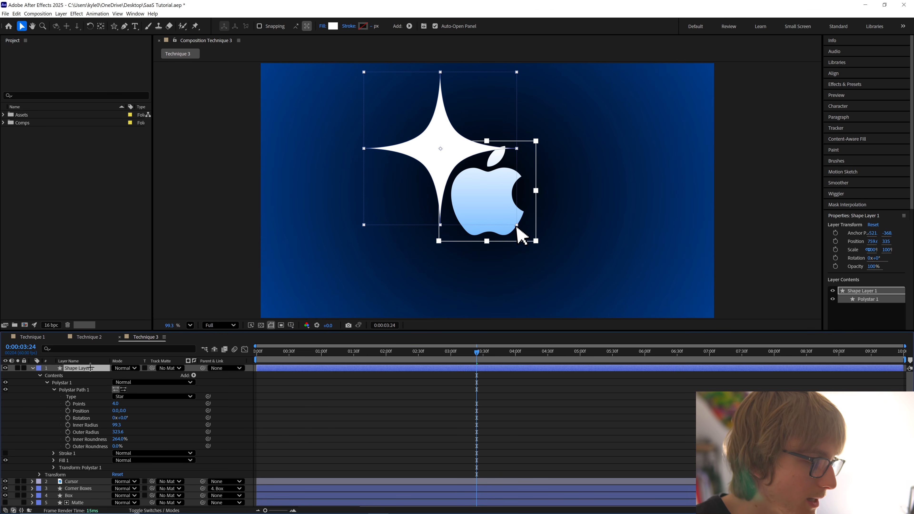
right_click(166, 379)
mouse_move(115, 196)
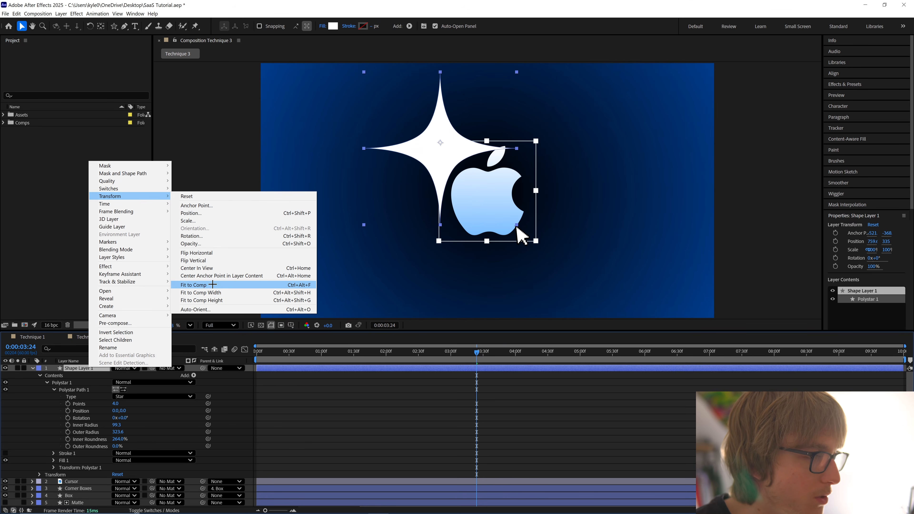
click(212, 276)
Rename the star's shape layer as Star Transition.
right_click(104, 367)
click(118, 348)
text(Star Tran)
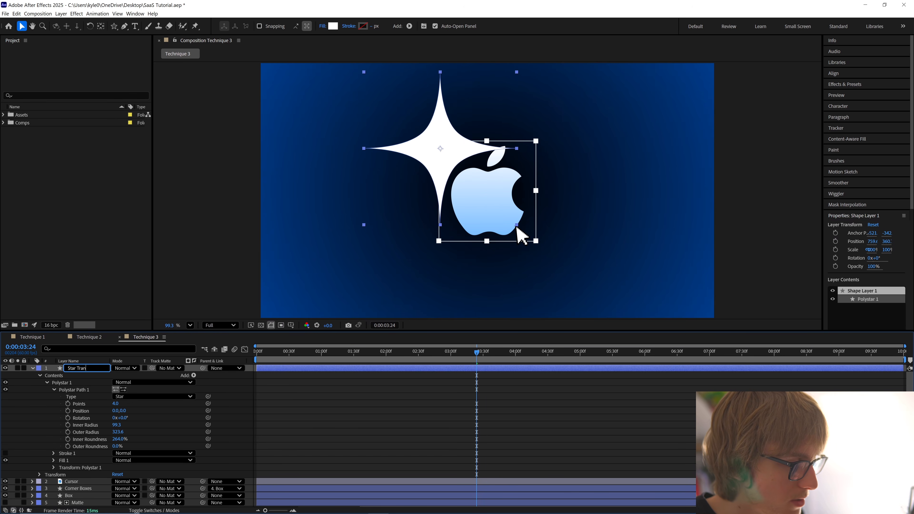
text(sition)
key(Return)
Split the Star Transition layer at 0:00:03:23 and delete the part before it.
click(83, 382)
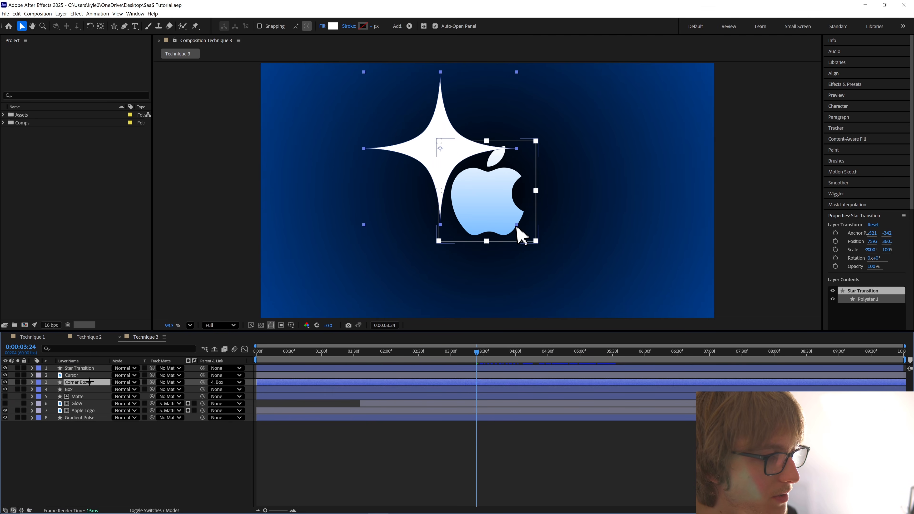
click(85, 387)
key(s)
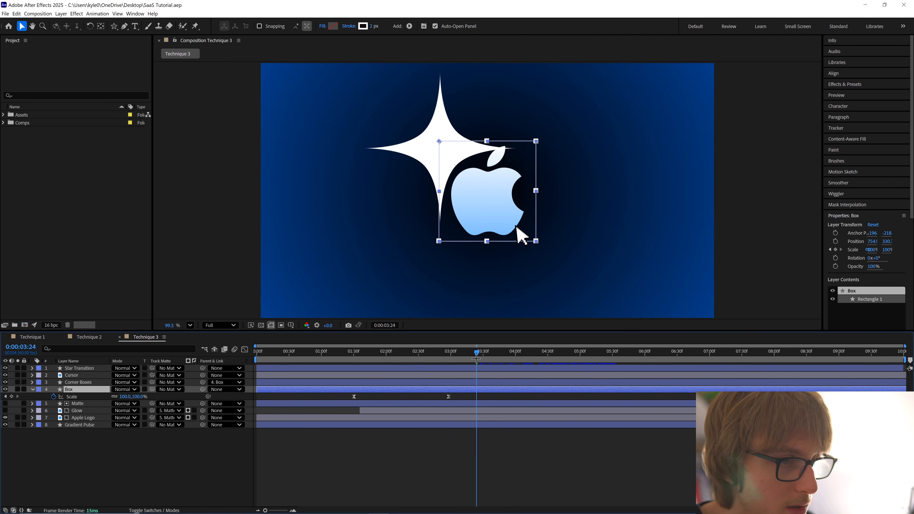
mouse_move(476, 356)
mouse_down()
mouse_move(489, 358)
mouse_move(474, 360)
mouse_up()
click(472, 368)
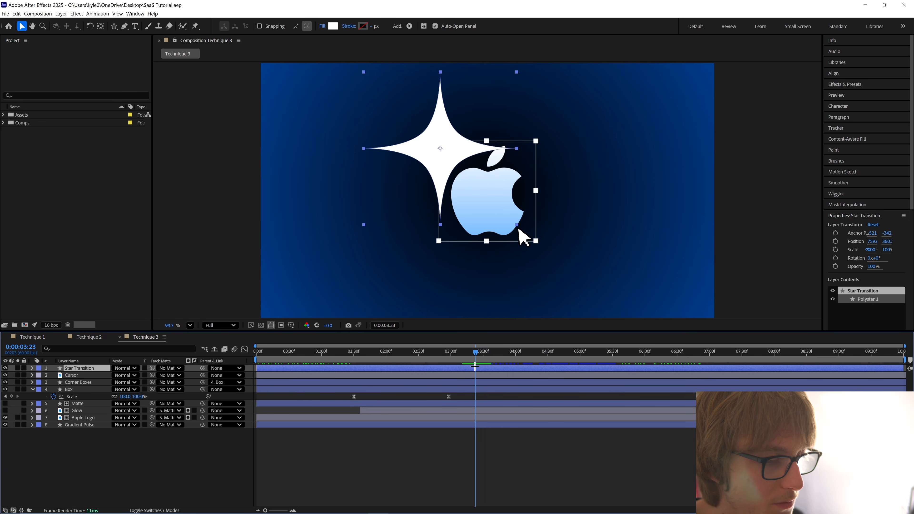
key(ctrl+shift+d)
click(472, 375)
key(Delete)
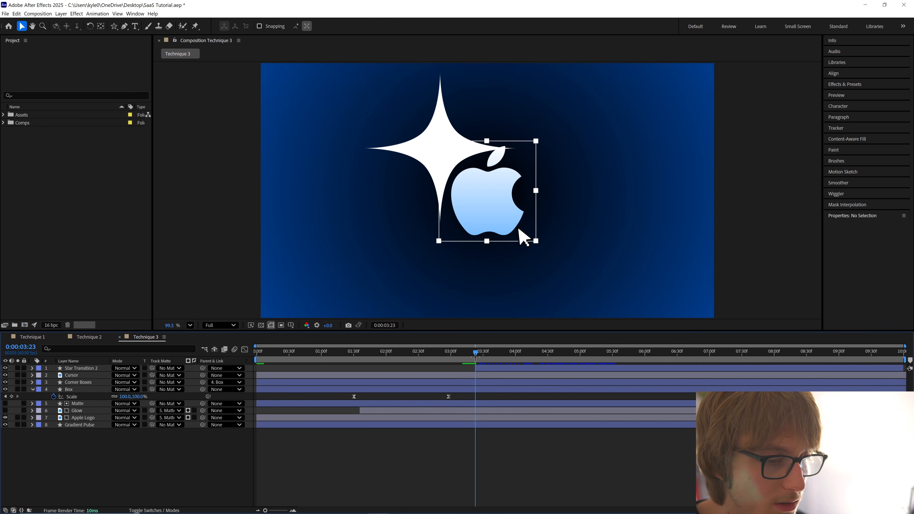
Split the star layer at 0:00:05:30 and delete the part after it.
drag(476, 356, 613, 366)
click(613, 367)
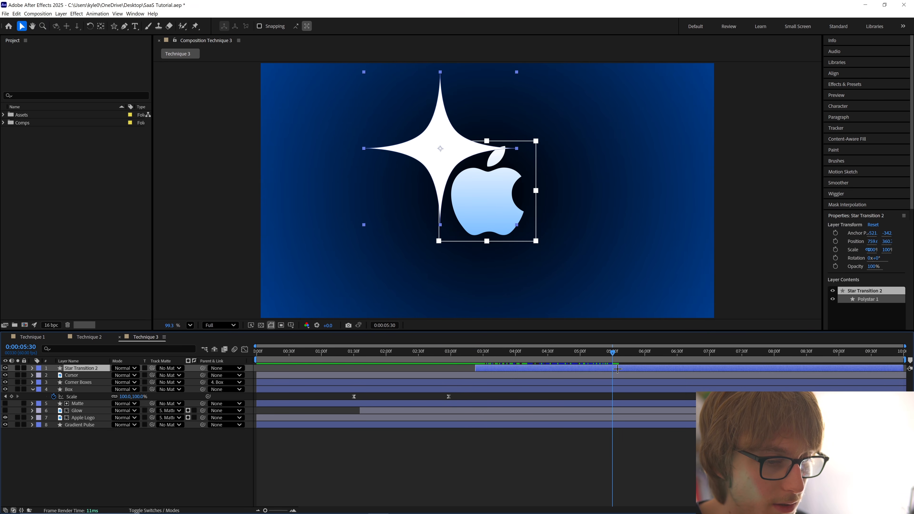
key(ctrl+shift+d)
key(Delete)
Set the star layer's Scale to 0% at 0:00:03:23.
drag(481, 357, 475, 357)
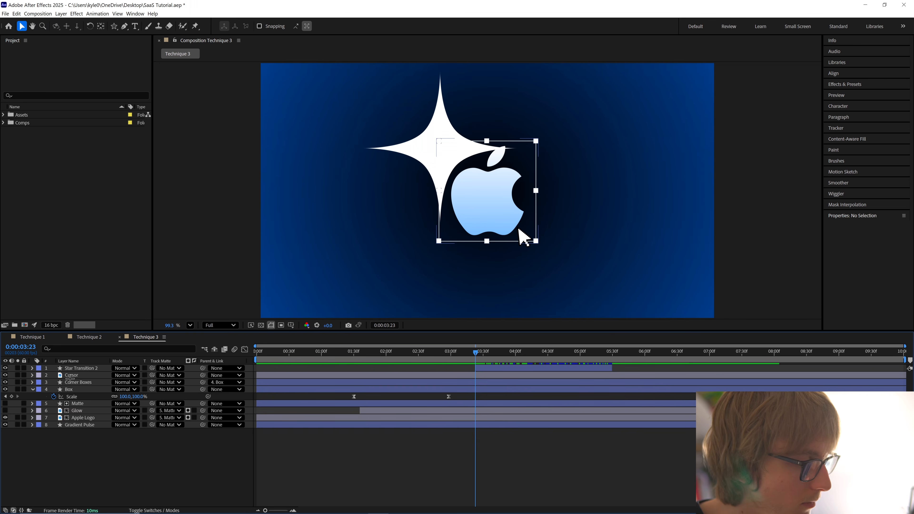
click(82, 362)
click(83, 367)
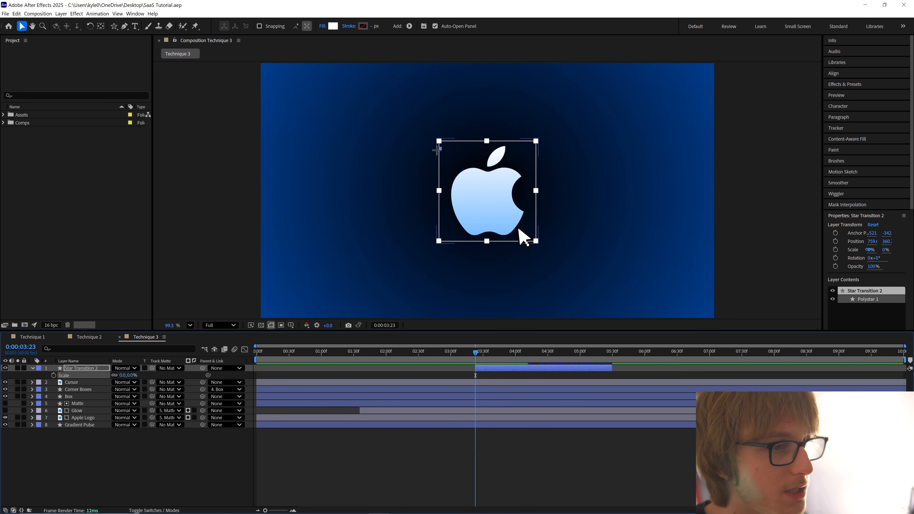
Move the star's center onto the upper-left corner handle of the selection box.
scroll(438, 146, up, 5)
drag(442, 158, 443, 140)
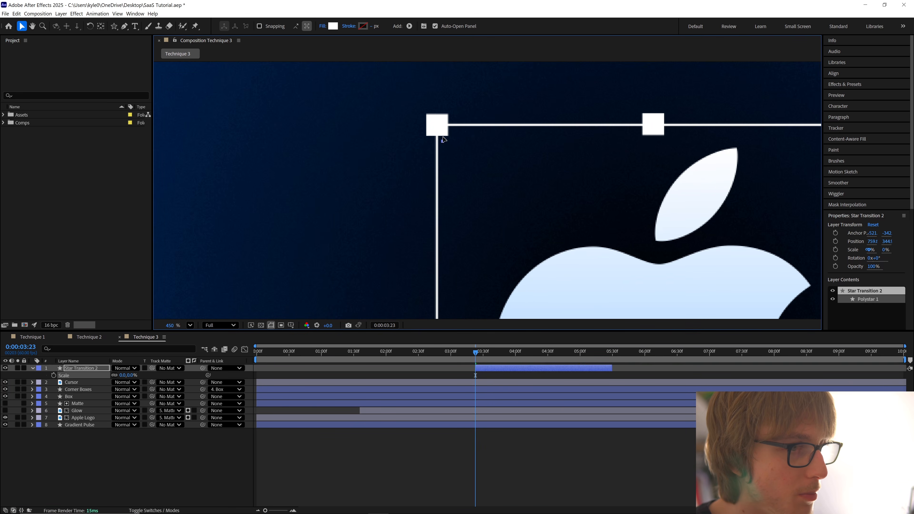
click(186, 325)
click(203, 347)
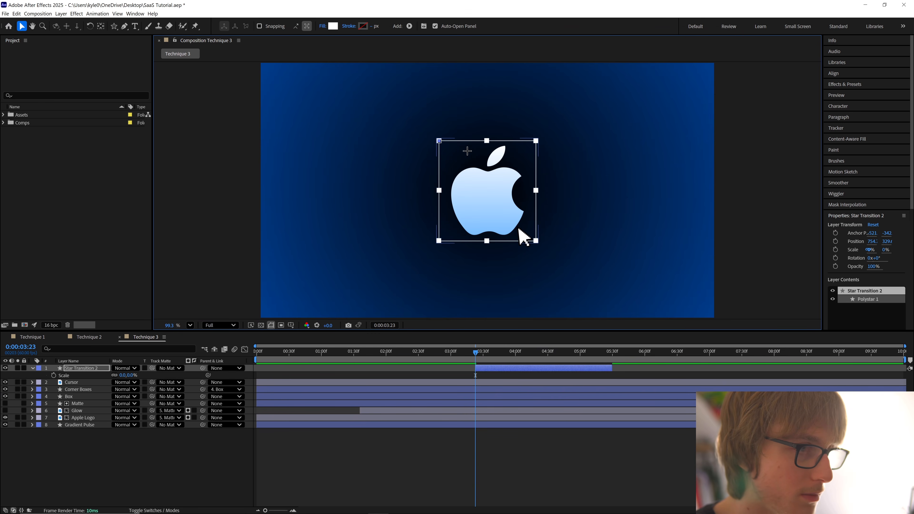
Keyframe the star's Scale at 0:00:03:23, set it to 380% at 0:00:04:22, and save the project.
click(53, 375)
scroll(539, 375, up, 2)
drag(531, 383, 506, 382)
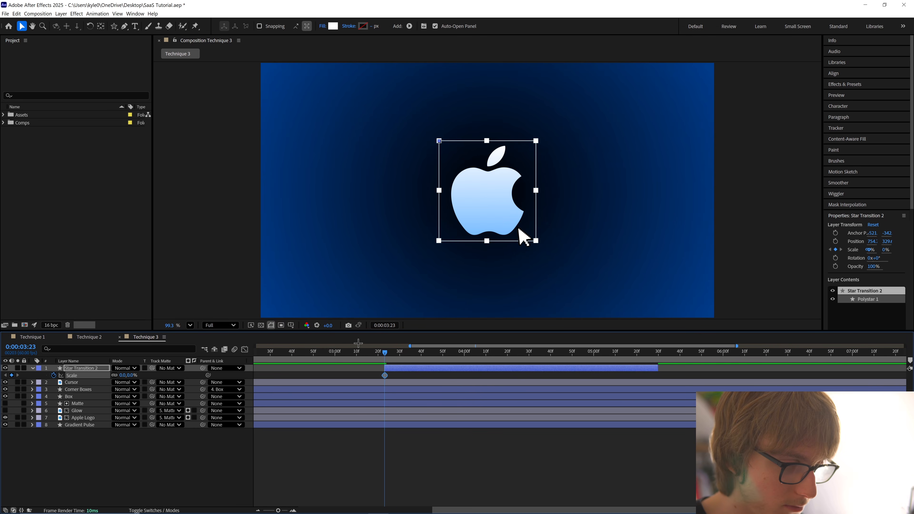
drag(395, 352, 511, 352)
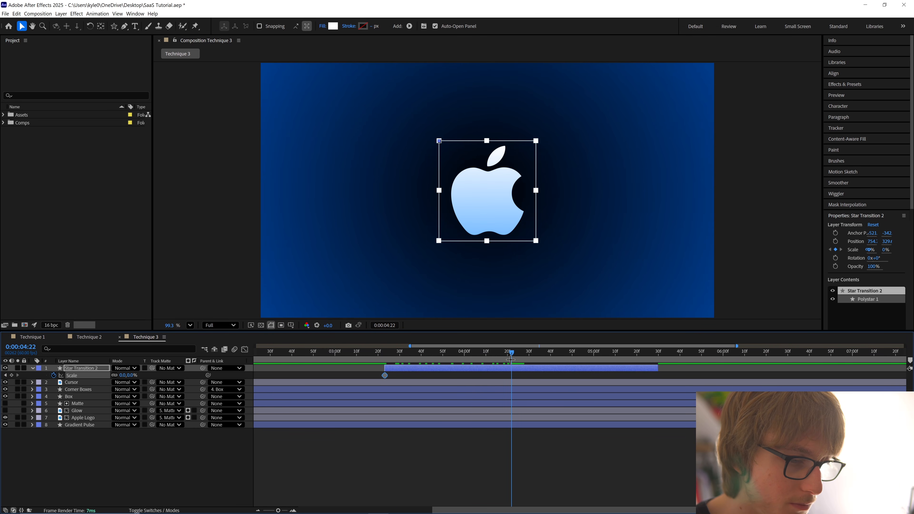
scroll(474, 382, down, 2)
scroll(474, 381, down, 1)
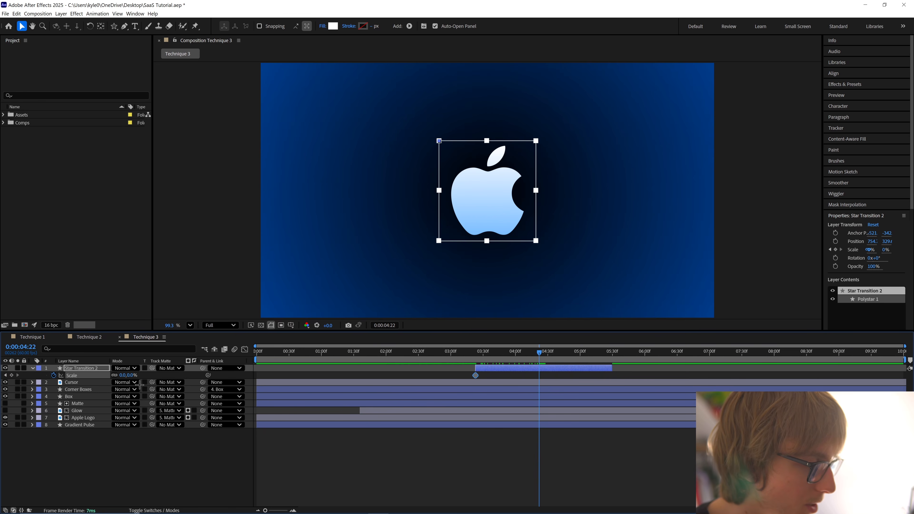
drag(128, 374, 276, 367)
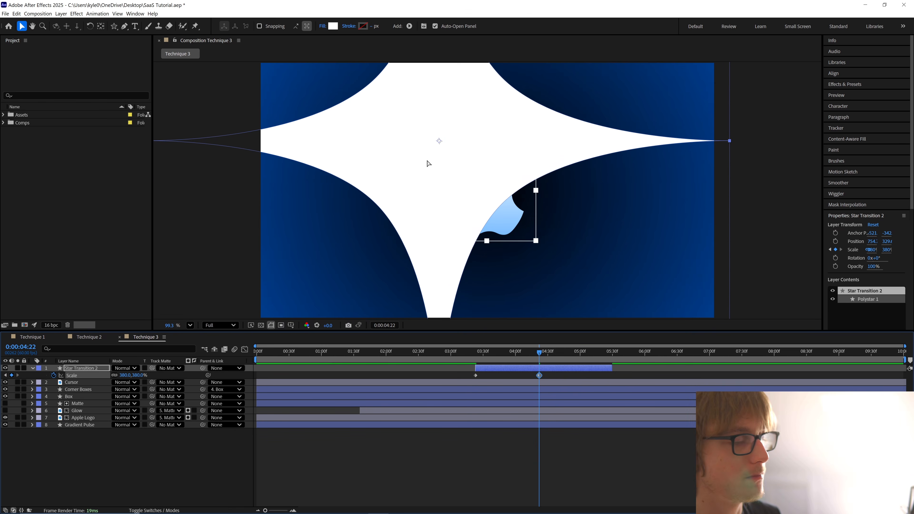
key(ctrl+s)
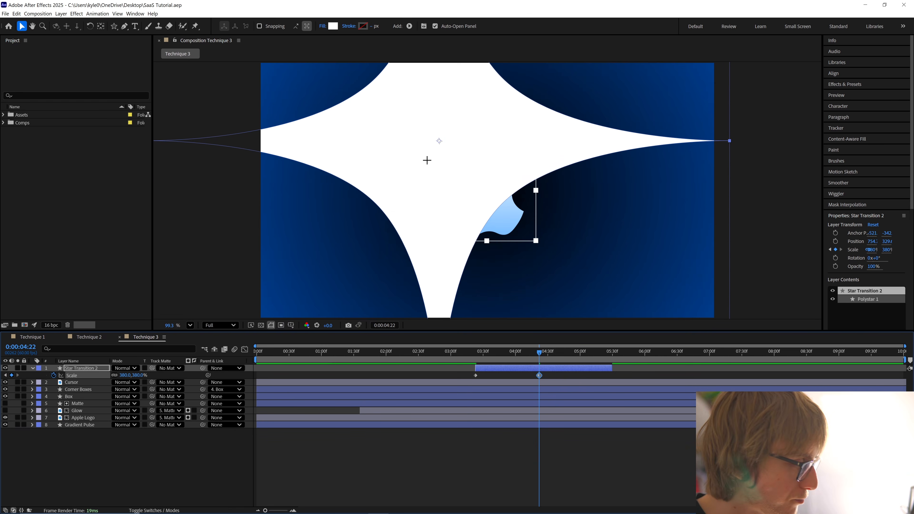
Add a Position keyframe to the star layer and align it with the first Scale keyframe at 0:00:03:23.
key(p)
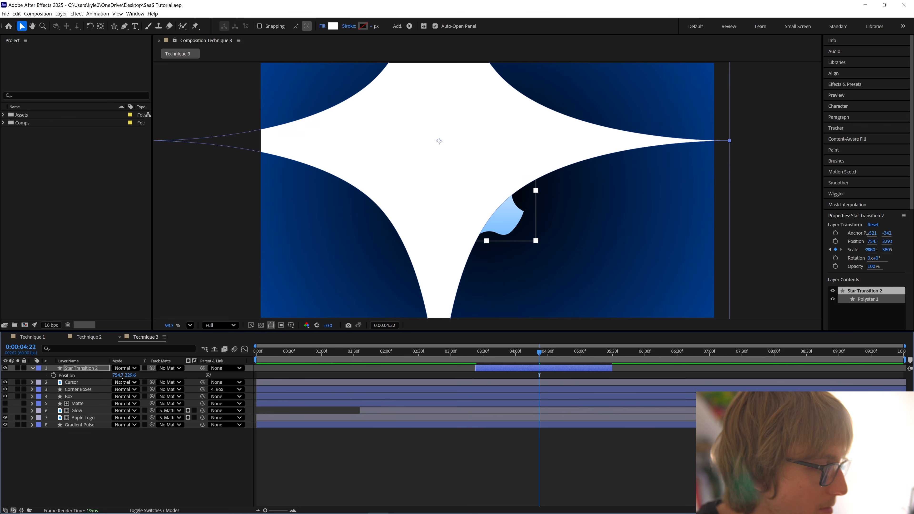
click(54, 375)
key(p)
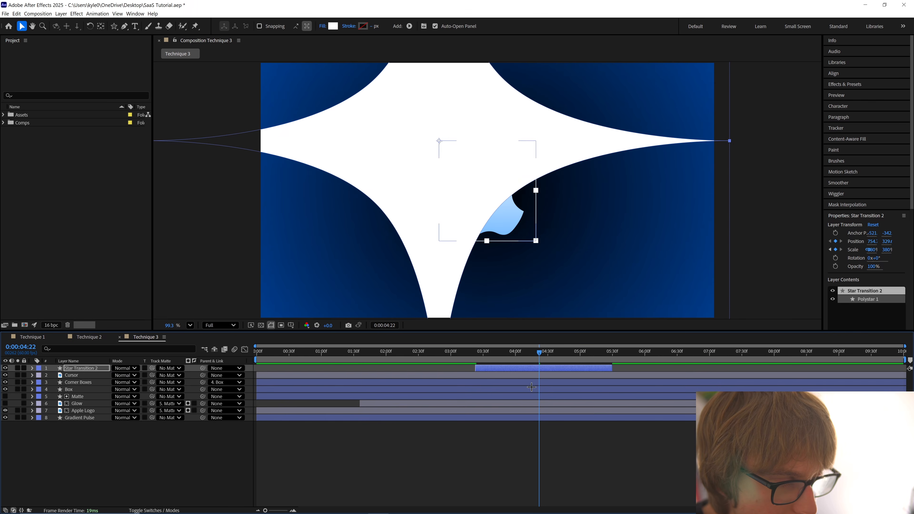
key(u)
drag(539, 376, 475, 375)
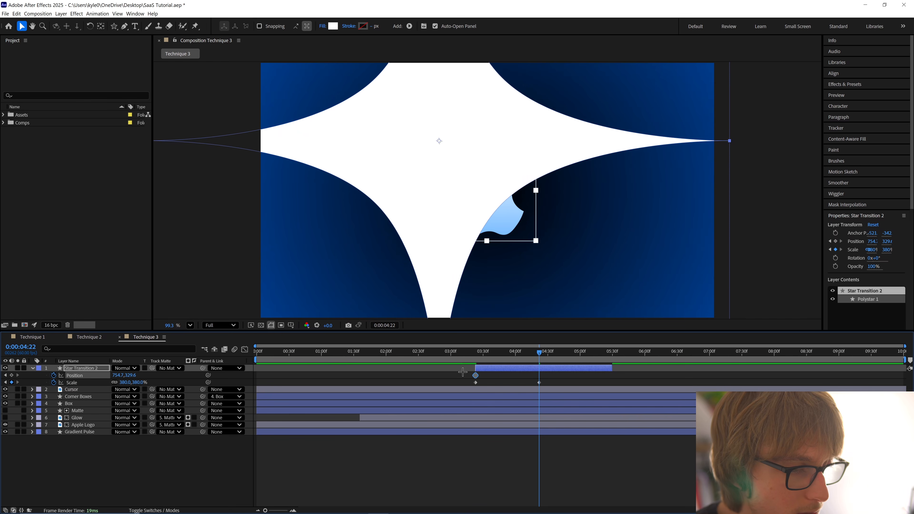
Move the enlarged star up and to the left at 0:00:04:22, to a Position of about 74.7, 197.6.
click(597, 361)
click(548, 367)
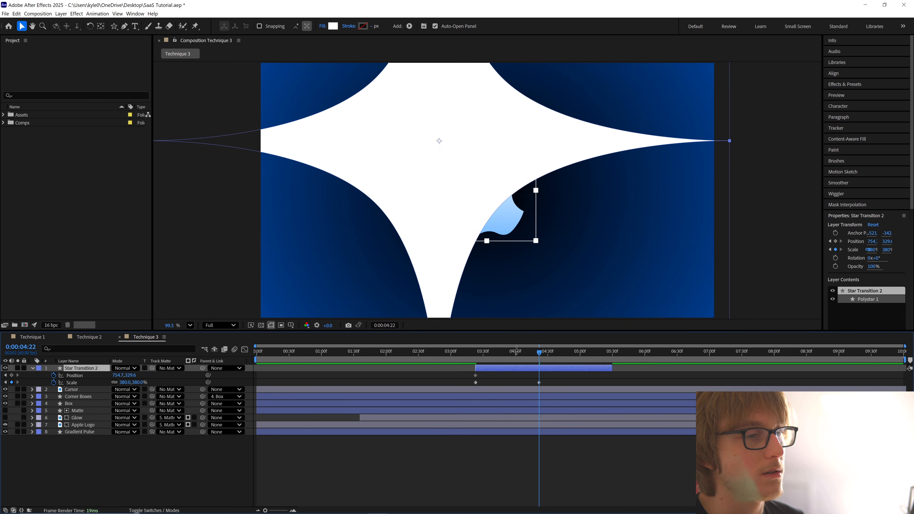
drag(473, 195, 298, 151)
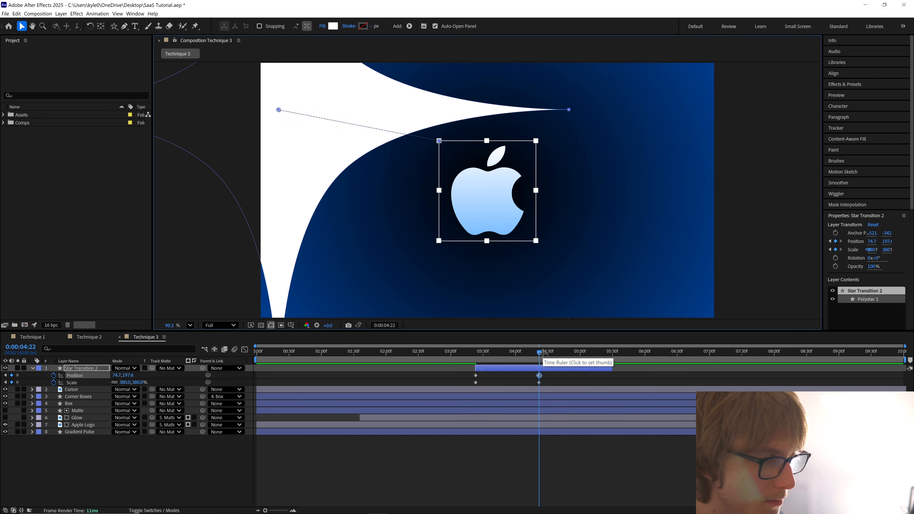
Move the star out past the composition's right edge at 0:00:05:29, to a Position of about 2525.9, 189.5.
drag(540, 353, 612, 352)
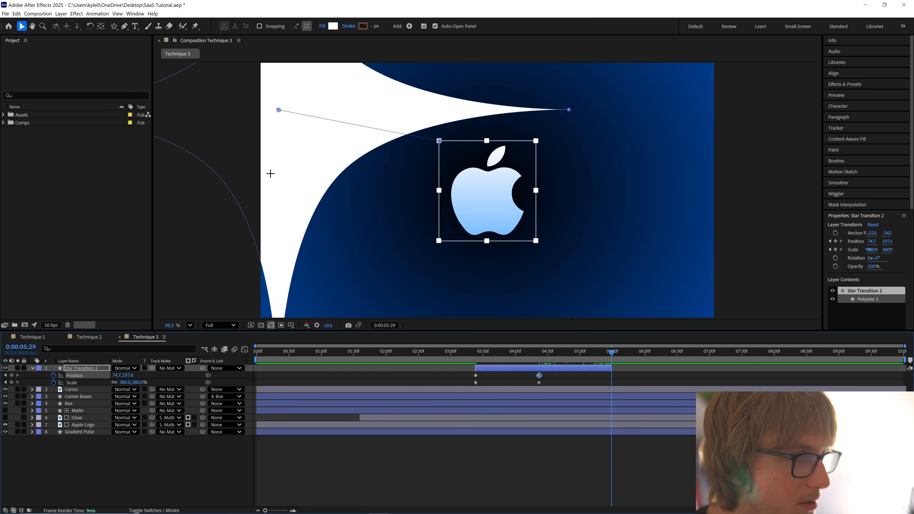
mouse_move(270, 174)
mouse_down()
mouse_move(763, 207)
mouse_move(778, 176)
mouse_move(814, 153)
mouse_up()
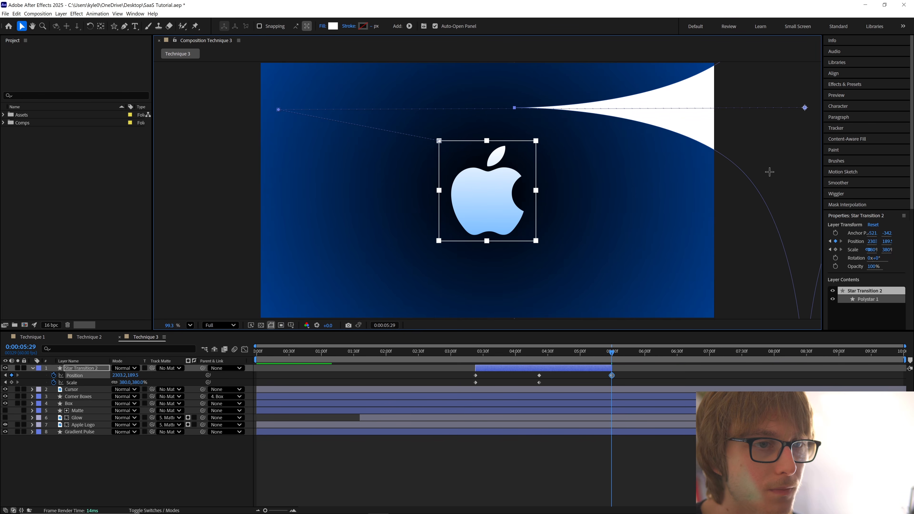
key(space)
drag(755, 172, 656, 181)
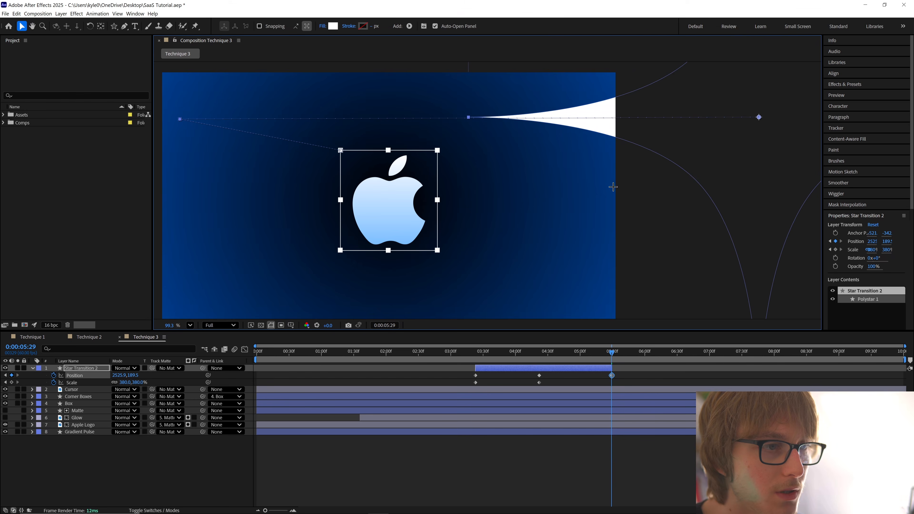
drag(529, 200, 584, 190)
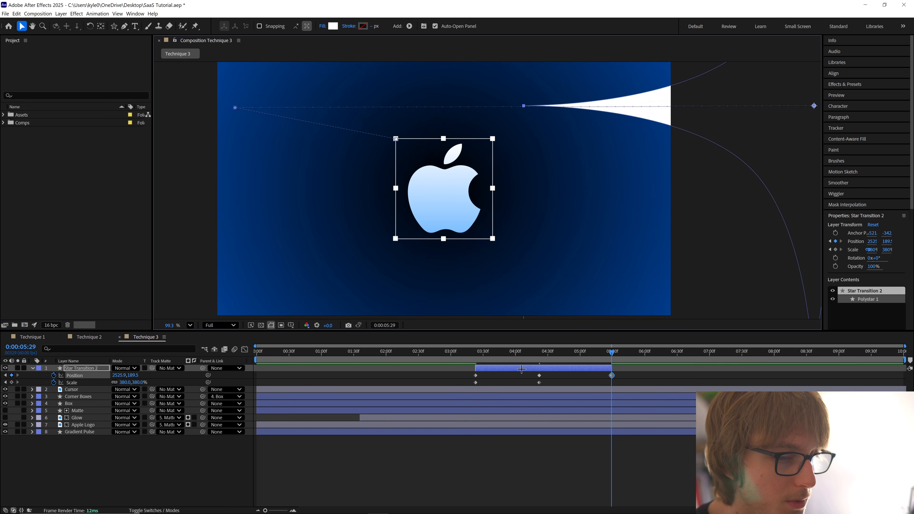
Apply Easy Ease to the star's Scale keyframes and lengthen their influence into a steeper speed peak.
click(94, 382)
right_click(93, 383)
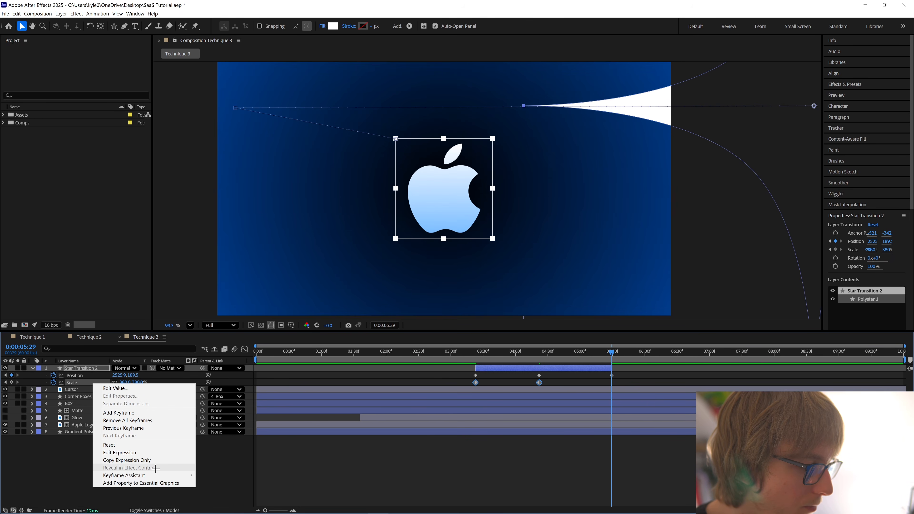
mouse_move(158, 475)
click(220, 401)
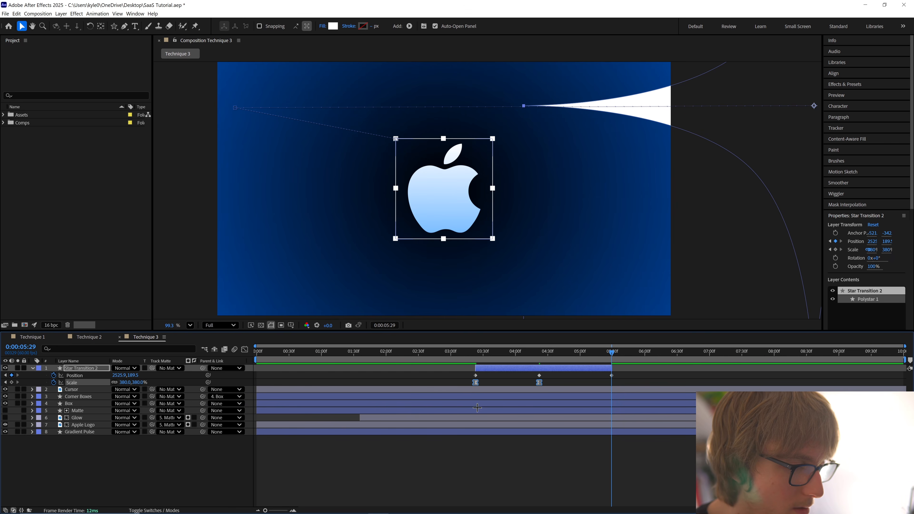
drag(543, 478, 494, 487)
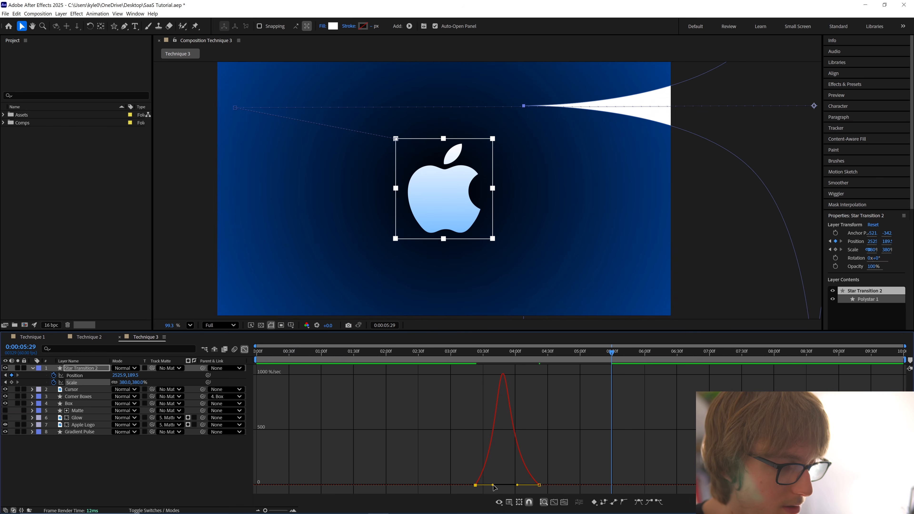
Apply Easy Ease to all of the star's Position keyframes.
click(79, 376)
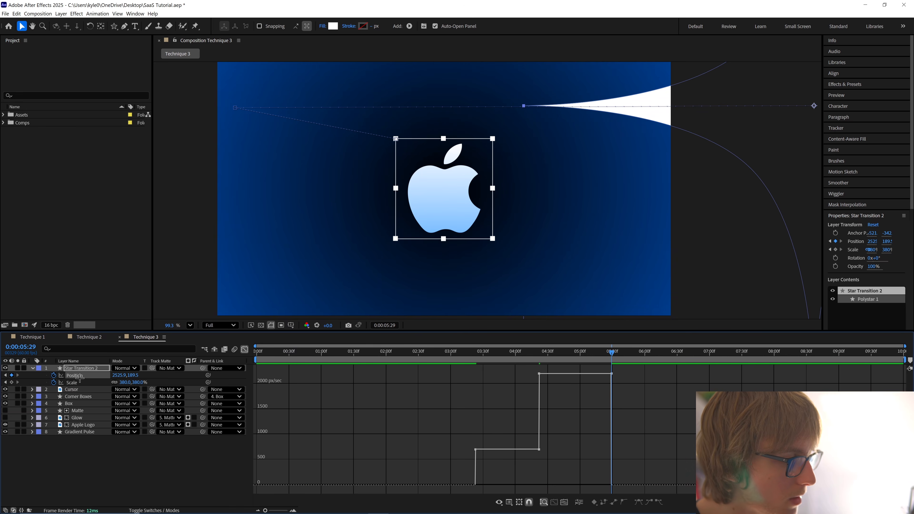
right_click(80, 377)
mouse_move(133, 466)
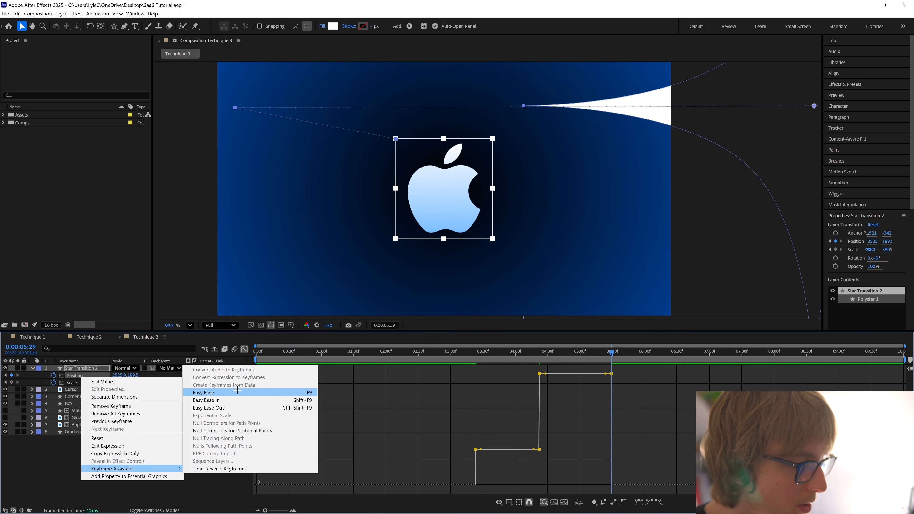
click(309, 393)
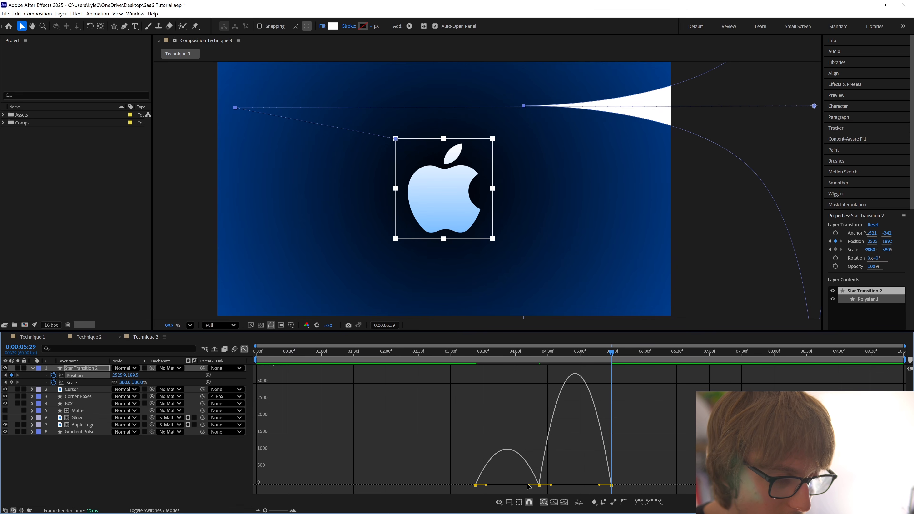
Lengthen the incoming influence of the star's Position keyframes so each move's speed peaks early and tapers off gradually.
drag(527, 485, 507, 485)
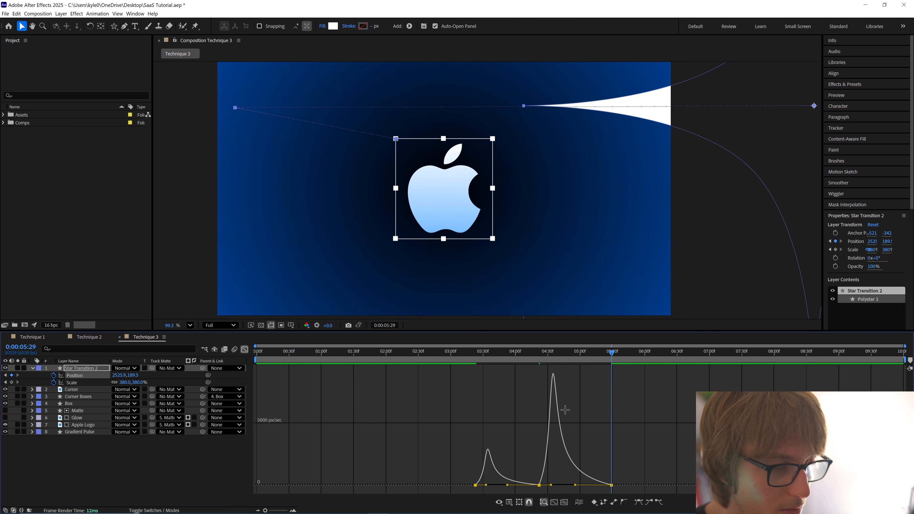
click(568, 485)
scroll(556, 486, up, 4)
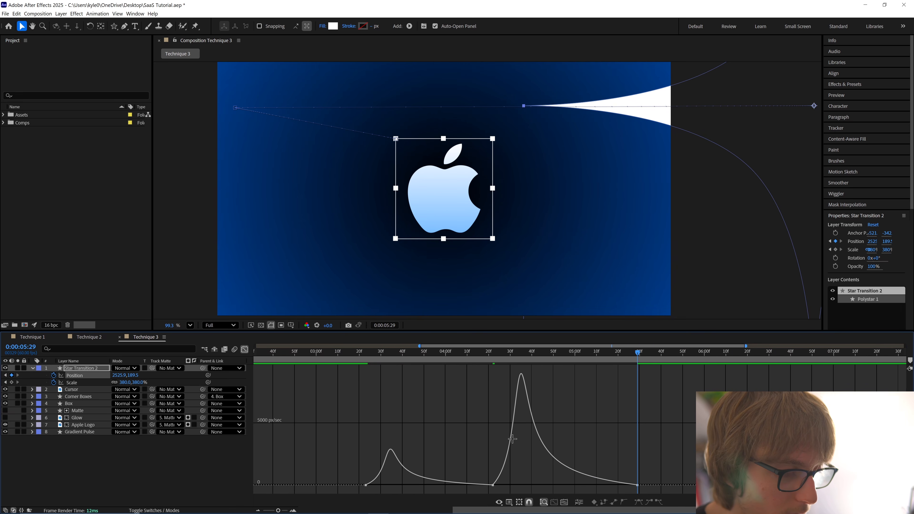
Raise the speed at the star's middle Position keyframe at 0:00:04:22 to about 800 px/sec and scrub through the second move.
click(492, 484)
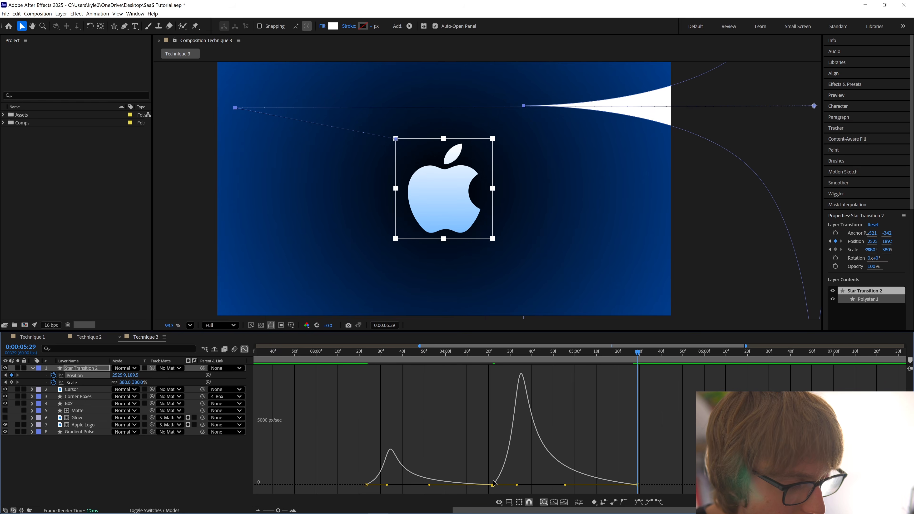
drag(493, 483, 492, 475)
click(493, 358)
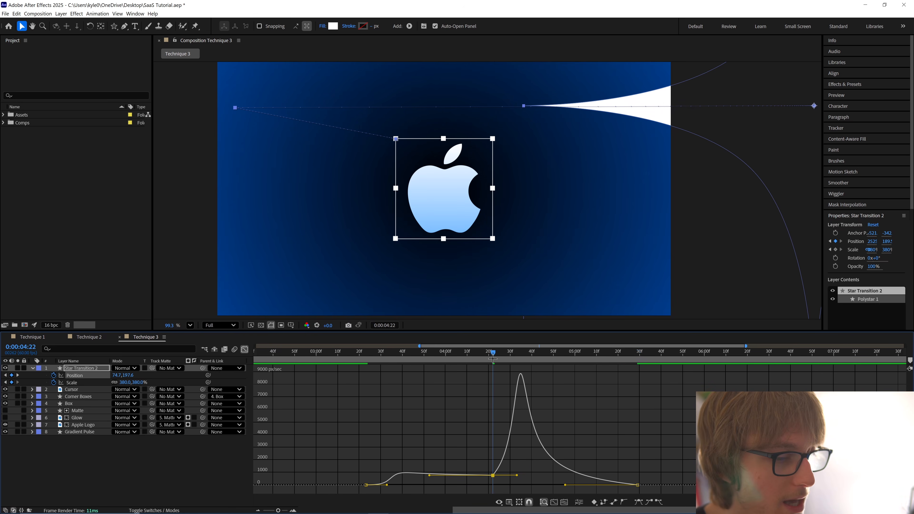
drag(492, 358, 579, 354)
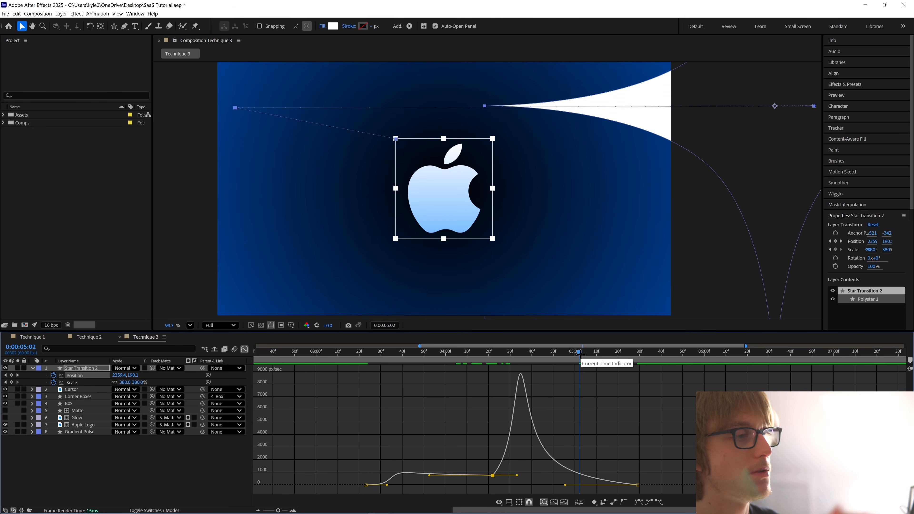
Save the project and preview the star transition from 0:00:03:23.
key(ctrl+s)
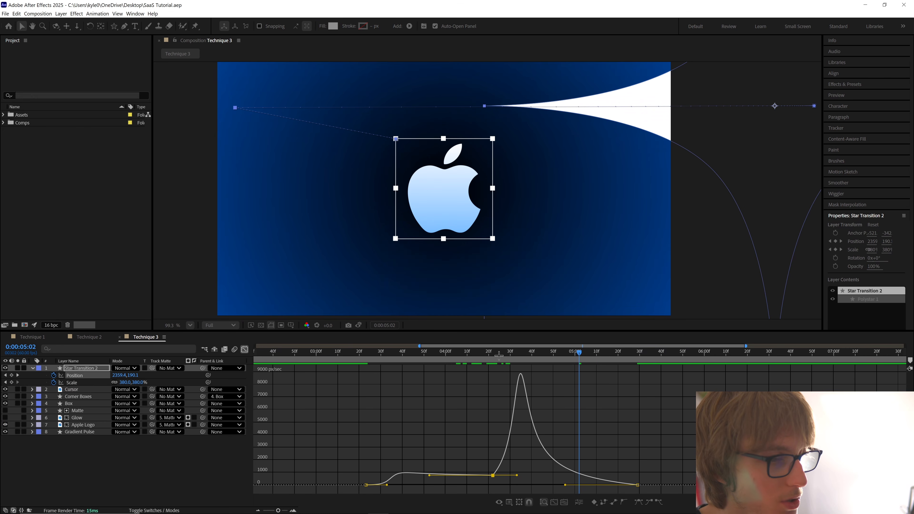
click(244, 350)
click(367, 353)
key(space)
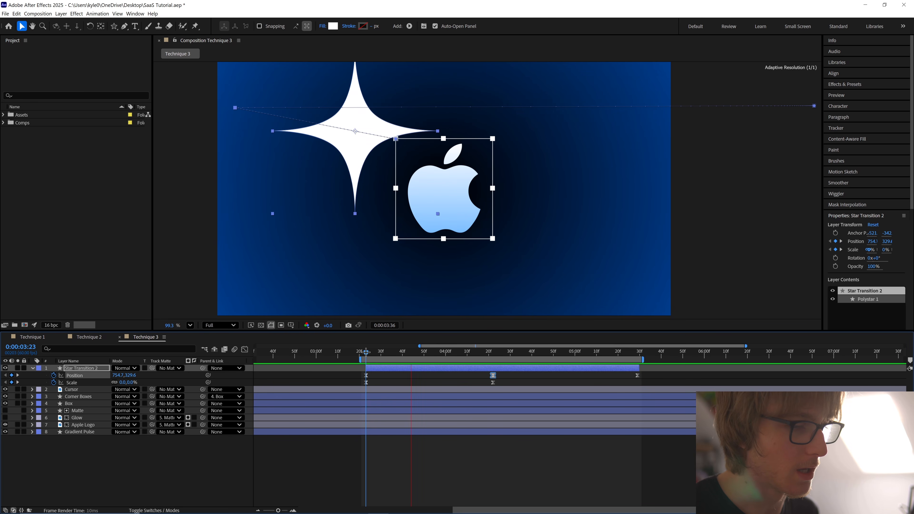
key(space)
Keyframe the star's Rotation from 0° at 0:00:03:23 to -331° at 0:00:05:29.
click(370, 368)
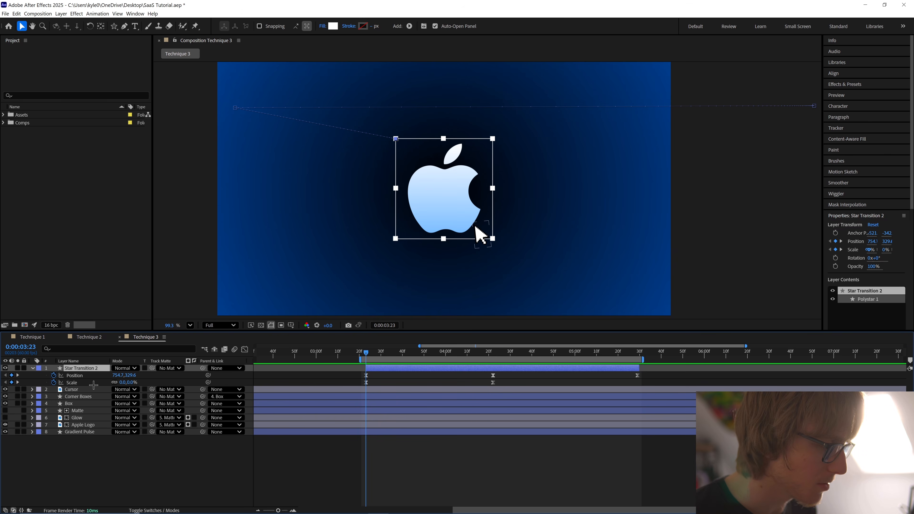
key(alt+shift+r)
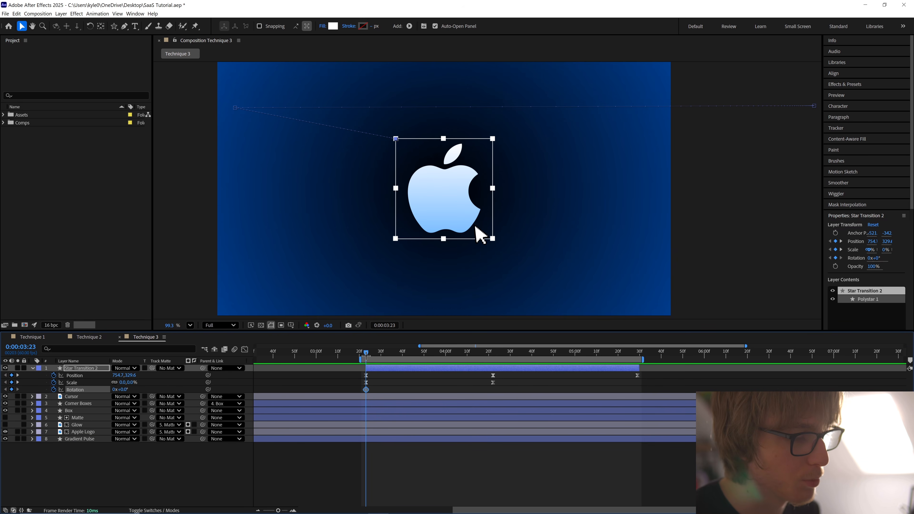
drag(366, 355, 639, 359)
click(118, 389)
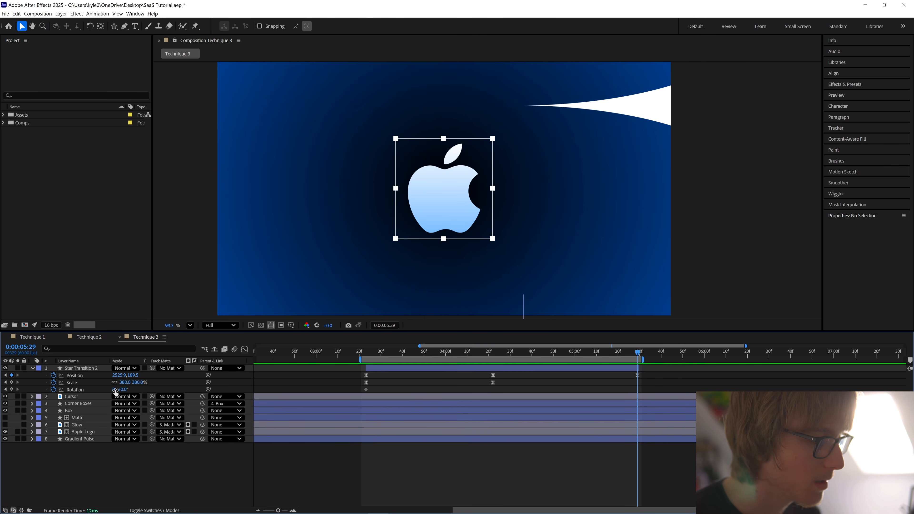
text(-1)
key(Return)
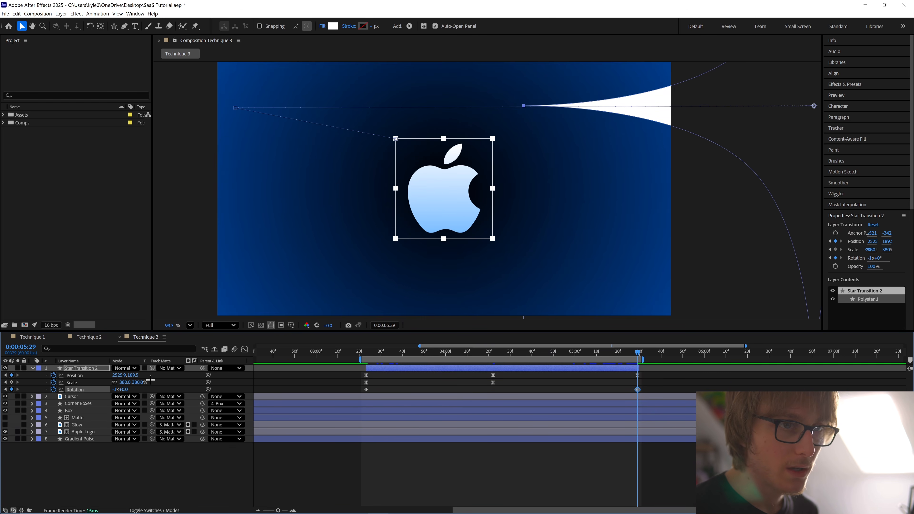
drag(126, 392, 104, 396)
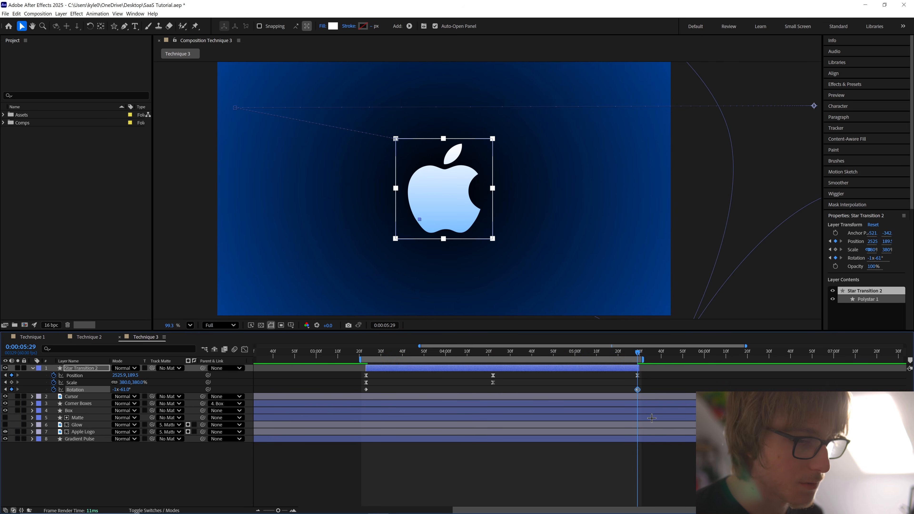
drag(124, 390, 158, 387)
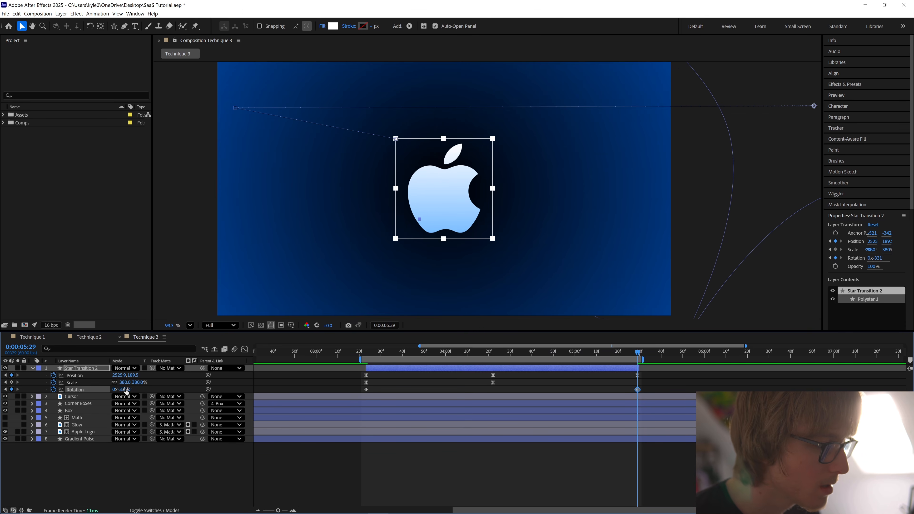
Apply Easy Ease to both of the star's Rotation keyframes.
right_click(97, 389)
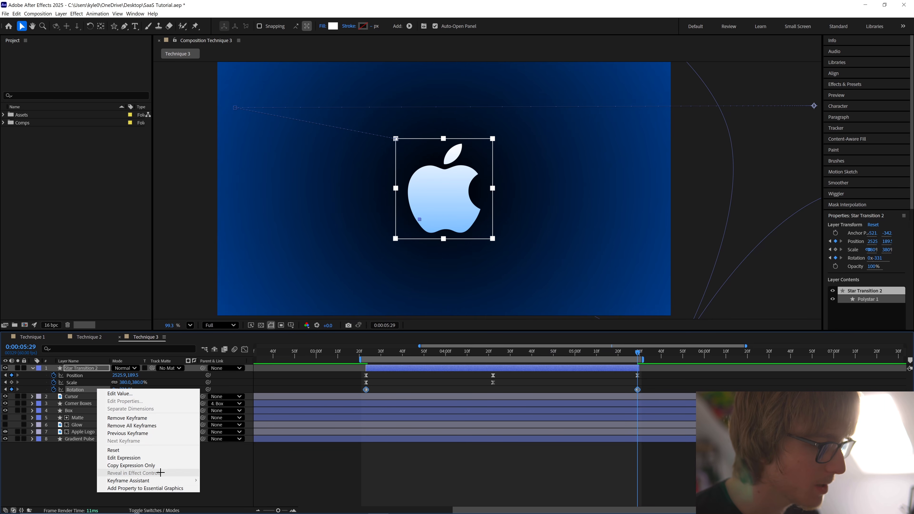
mouse_move(144, 478)
click(251, 418)
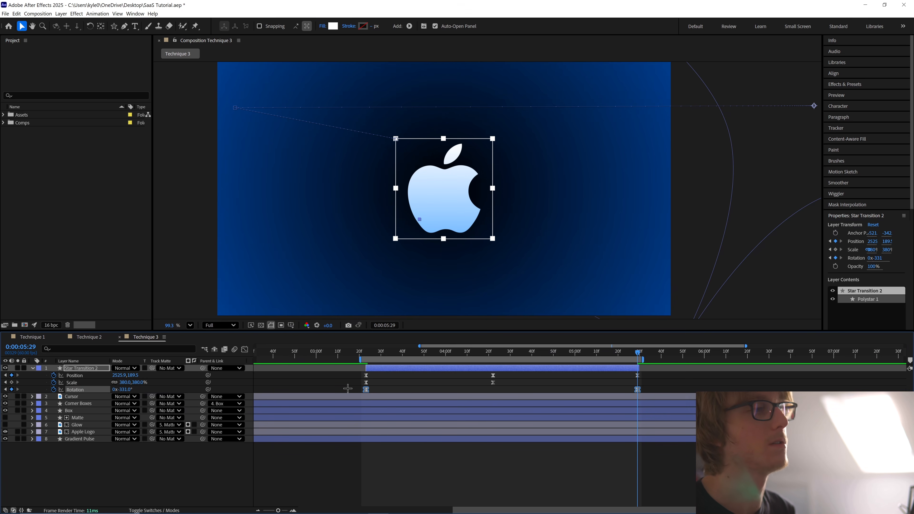
Compress the timing of all the star's Position, Scale and Rotation keyframes so the last ones fall at 0:00:05:09, and preview the transition.
click(360, 354)
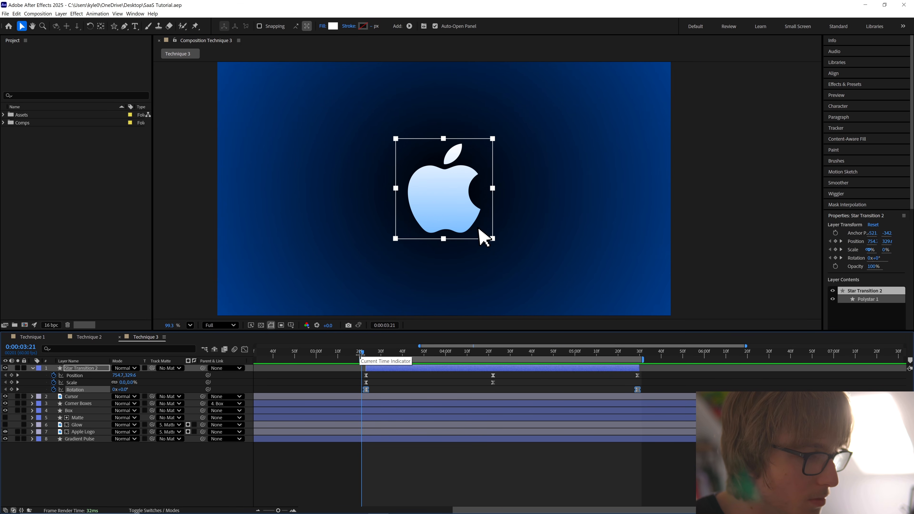
drag(355, 372, 587, 377)
key(space)
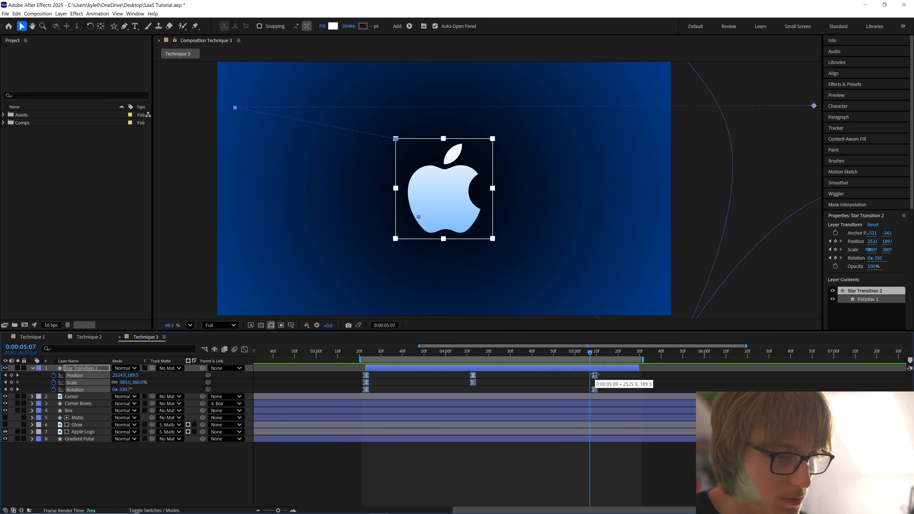
Trim the end of the Star Transition 2 layer to 0:00:05:10, just after its last keyframes.
click(589, 351)
click(602, 351)
key(equal)
key(equal)
mouse_move(592, 351)
mouse_down()
mouse_move(583, 351)
mouse_move(593, 352)
mouse_up()
click(599, 368)
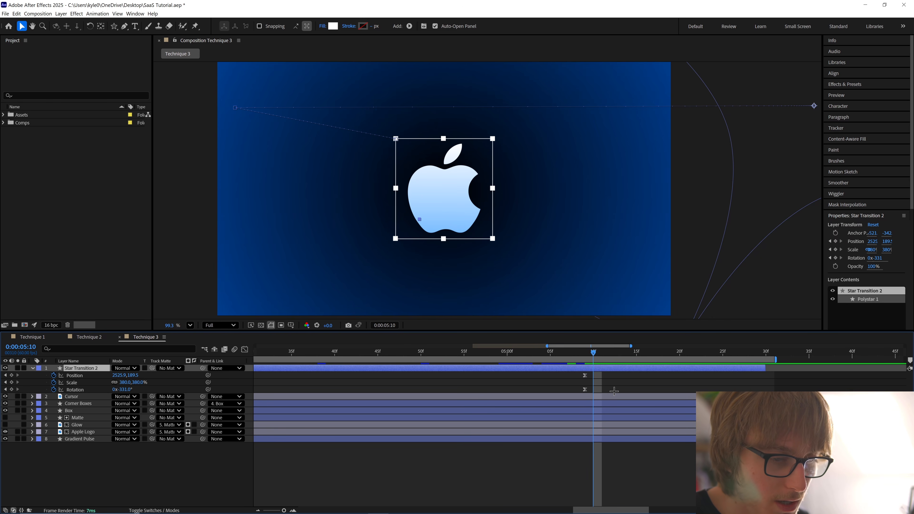
click(614, 391)
key(minus)
key(minus)
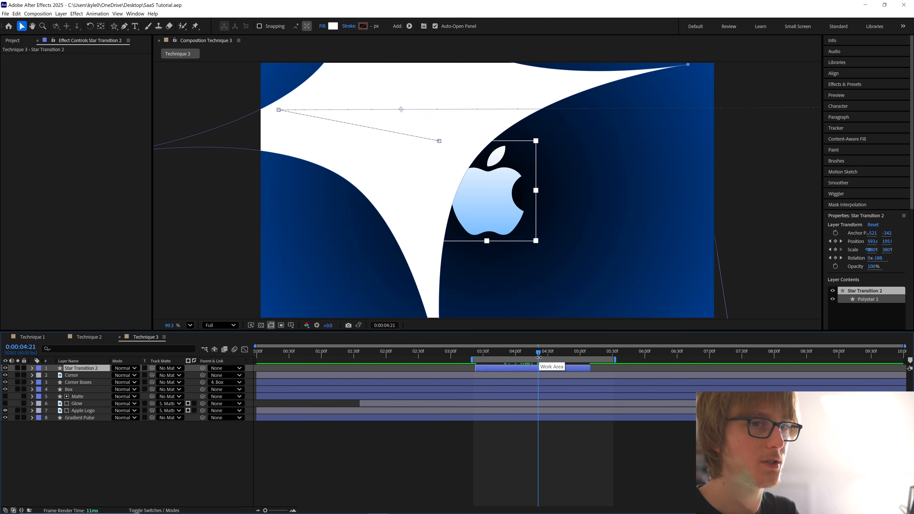
Apply the Gradient Ramp effect to Star Transition 2 and set its start color to a bright blue with hue 210°.
click(845, 84)
drag(868, 110, 534, 367)
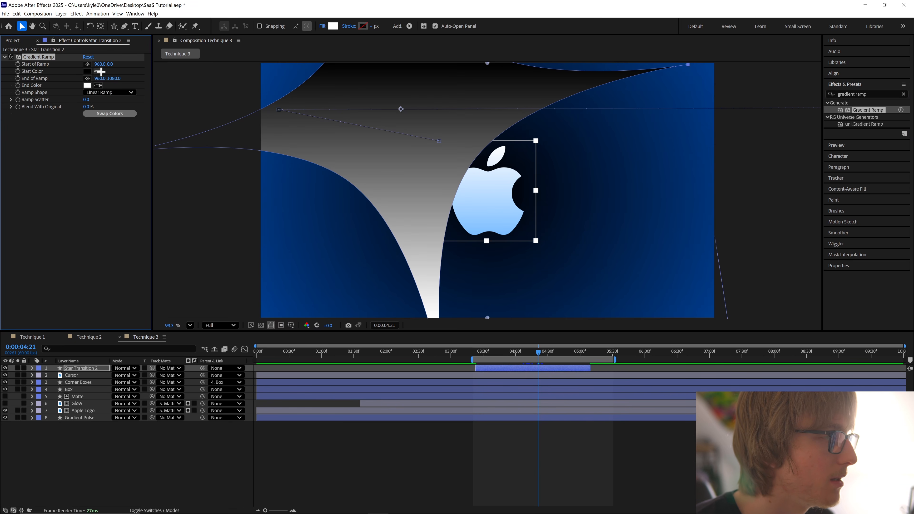
click(87, 71)
drag(478, 252, 478, 249)
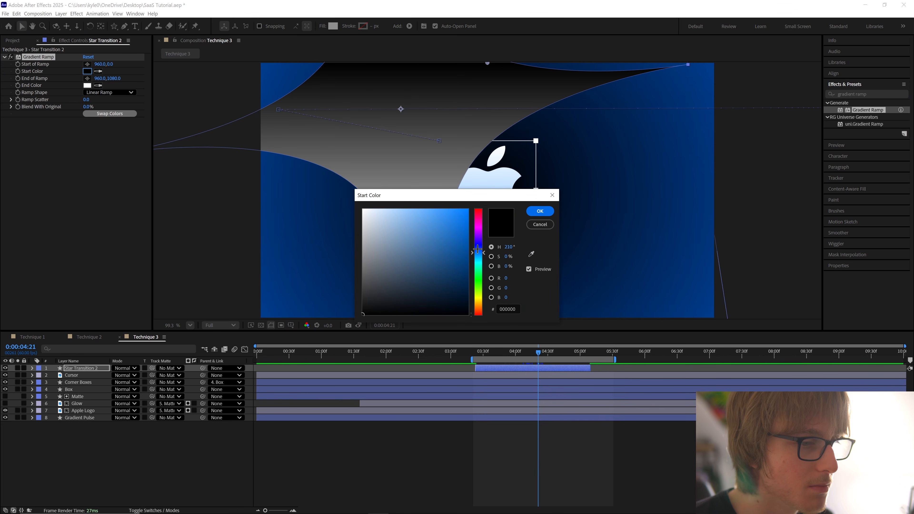
click(461, 216)
click(539, 210)
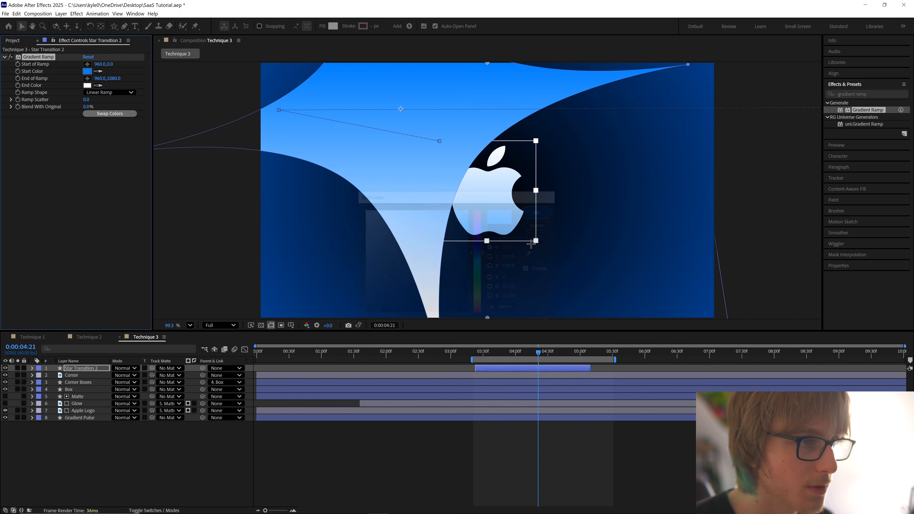
Keyframe the Start of Ramp at 0:00:04:12, and at 0:00:03:23 move it onto the star's starting position, about 756, 329.
key(u)
click(528, 352)
click(529, 381)
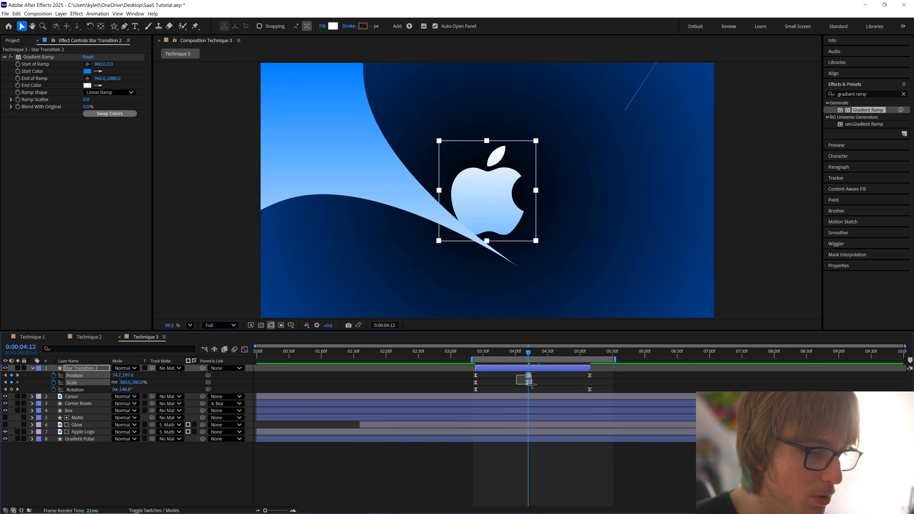
click(18, 64)
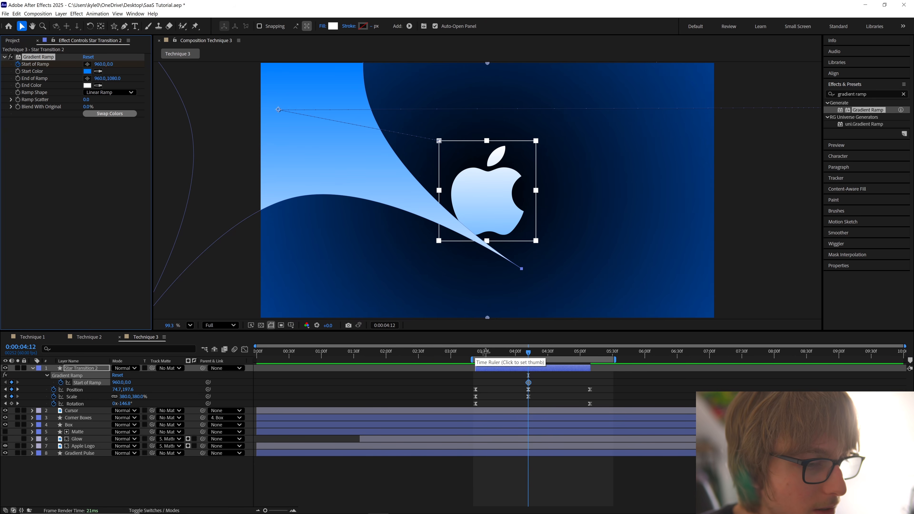
click(477, 352)
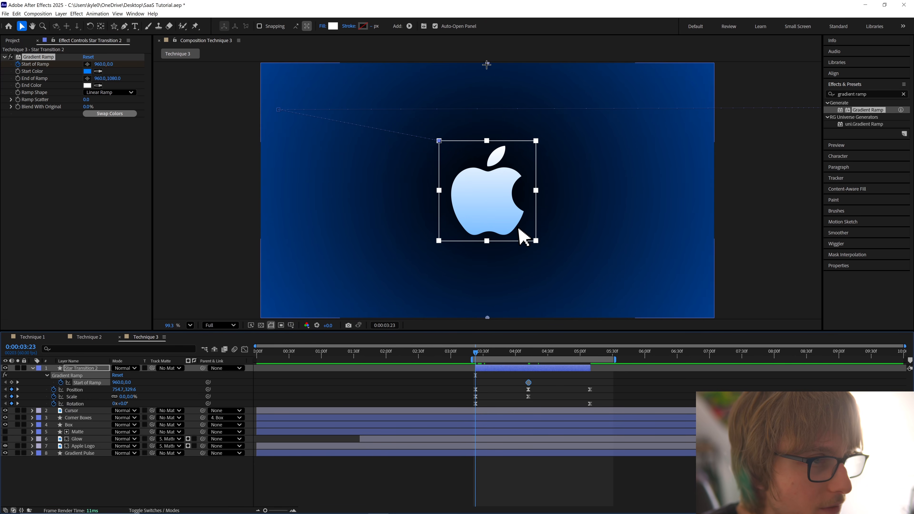
drag(486, 64, 436, 143)
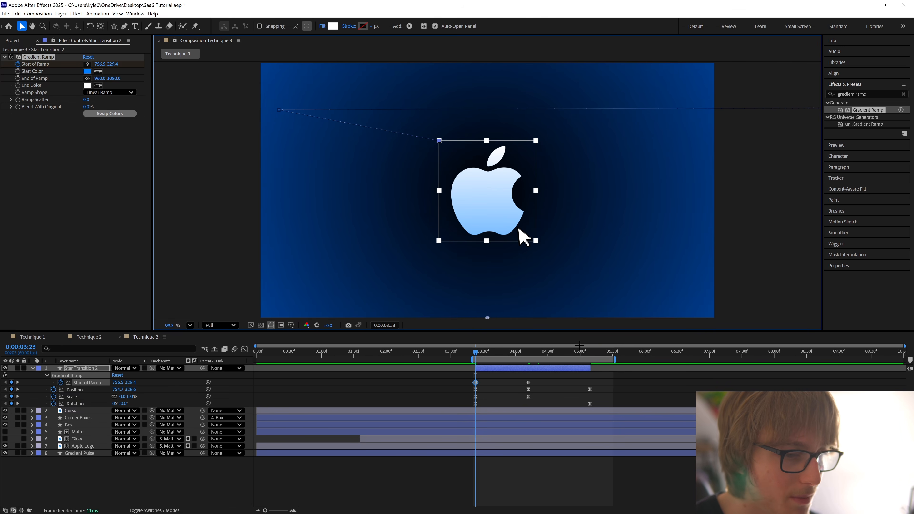
At 0:00:05:09, move the Start of Ramp point to the star's final off-screen position, about 2371, 190.
click(589, 352)
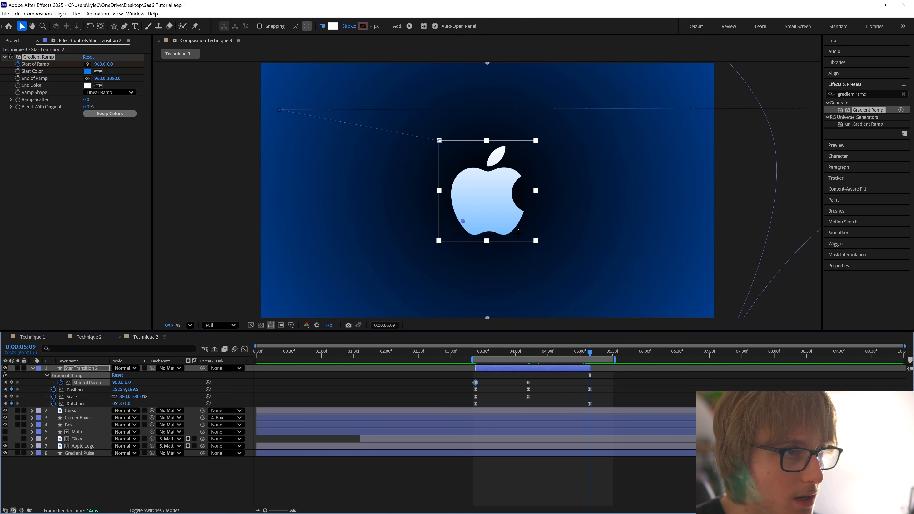
drag(486, 64, 696, 106)
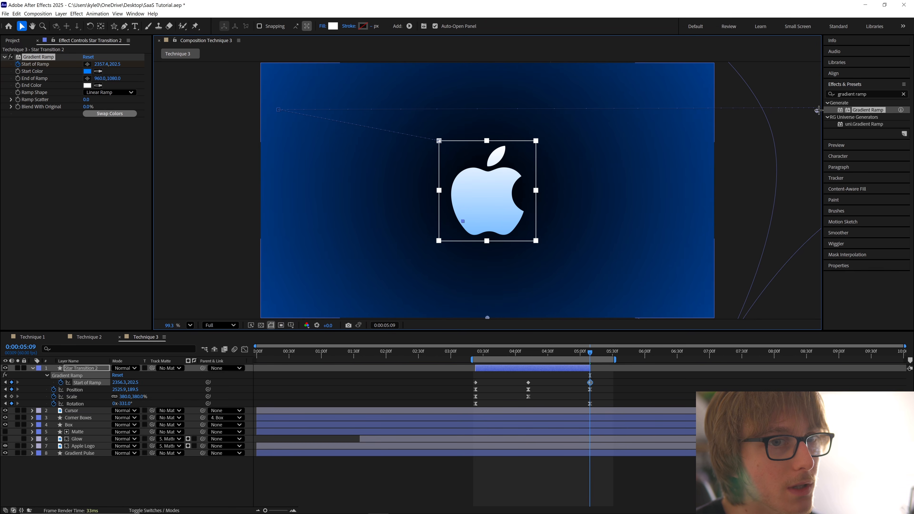
drag(820, 108, 821, 108)
Apply Easy Ease to all Start of Ramp keyframes and scrub through the animation up to 0:00:05:09.
right_click(97, 382)
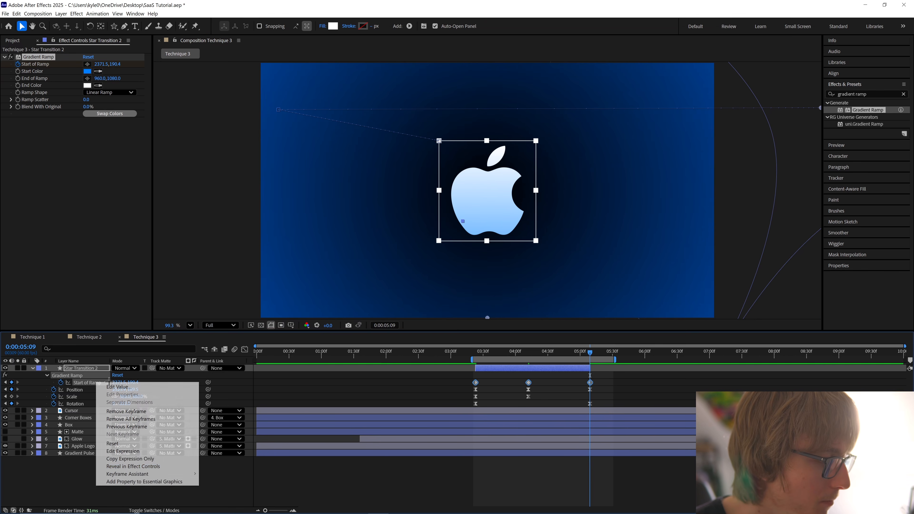
mouse_move(134, 473)
click(223, 397)
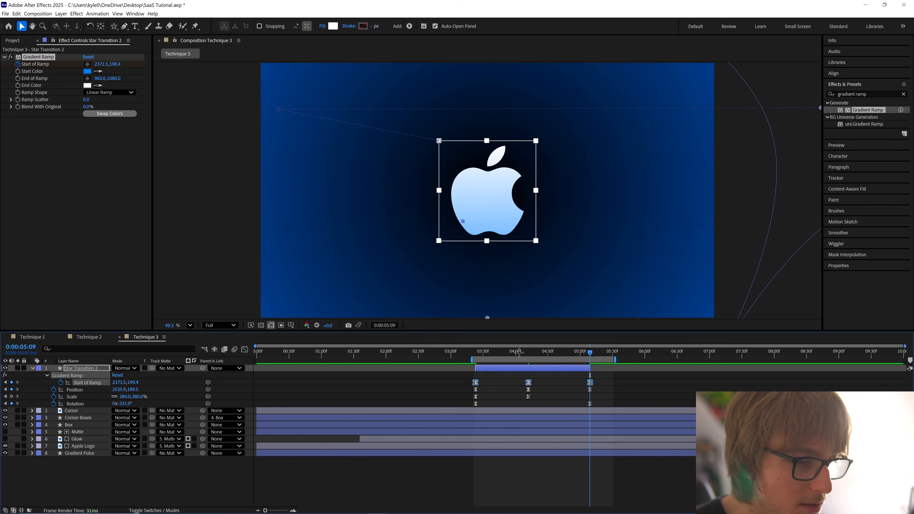
drag(519, 352, 589, 352)
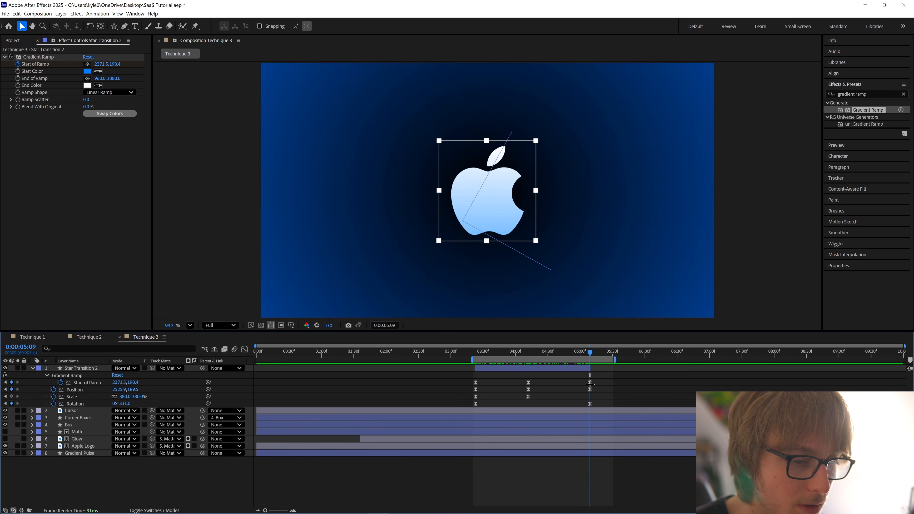
Adjust the Start of Ramp point along the star's path and preview the transition from 0:00:03:22.
drag(822, 108, 790, 170)
drag(599, 177, 219, 170)
mouse_move(480, 353)
mouse_down()
mouse_move(638, 357)
mouse_move(475, 353)
mouse_up()
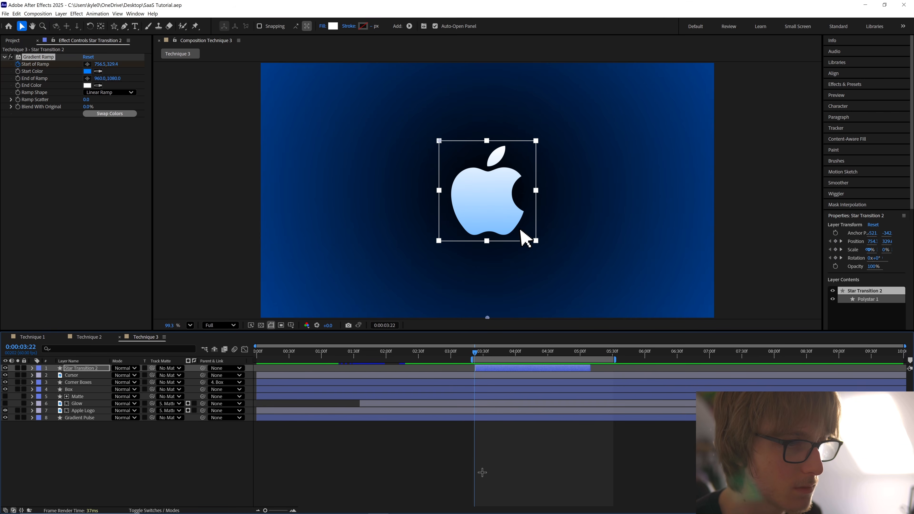
key(space)
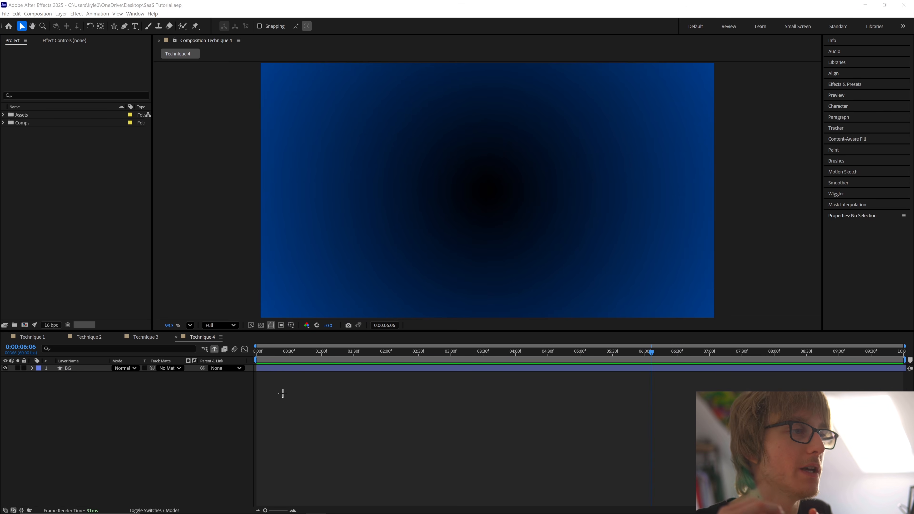
Activate the Pen tool at the start of the Technique 4 composition and show the proportional grid.
key(g)
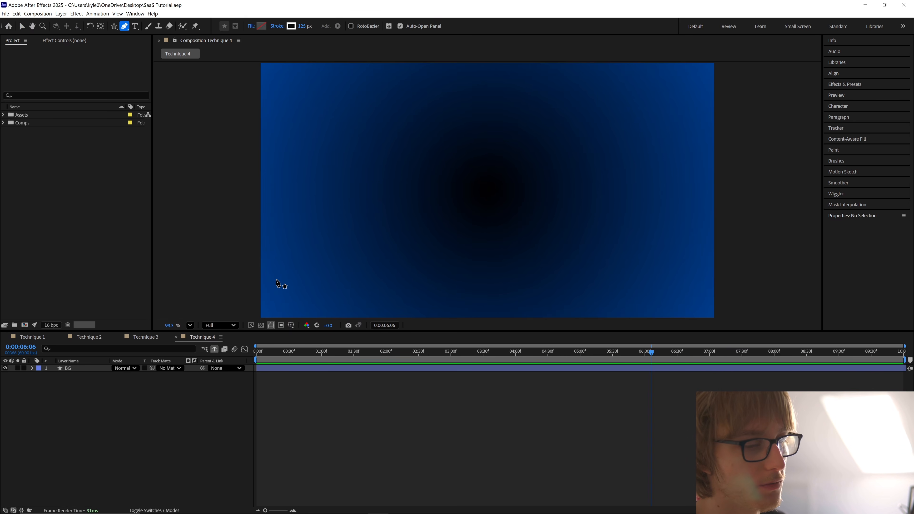
key(Home)
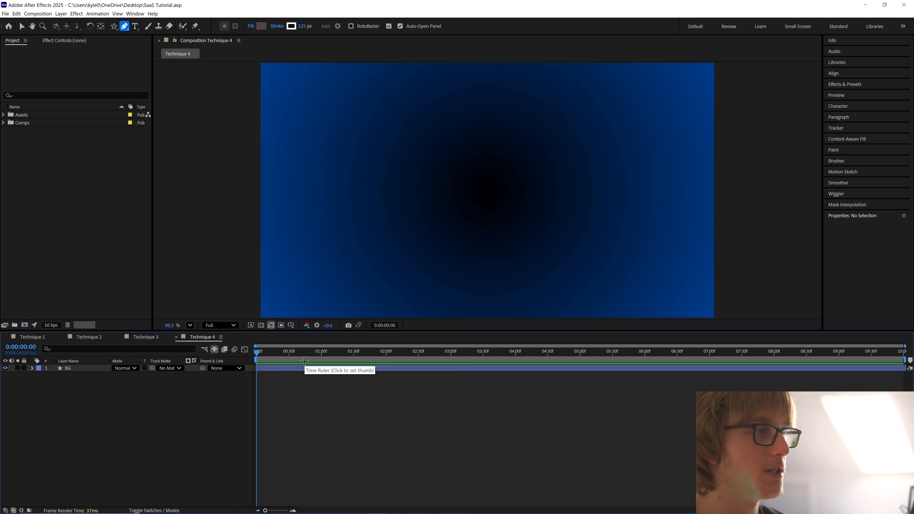
click(271, 325)
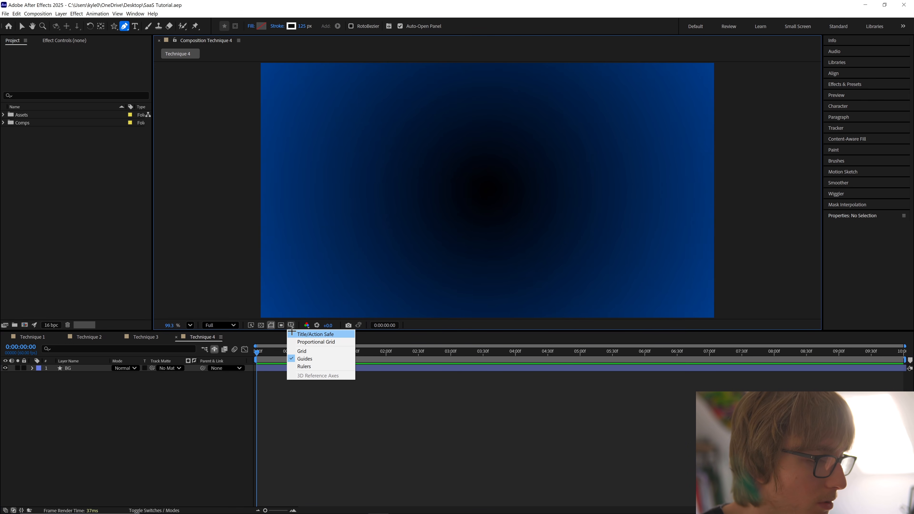
click(306, 338)
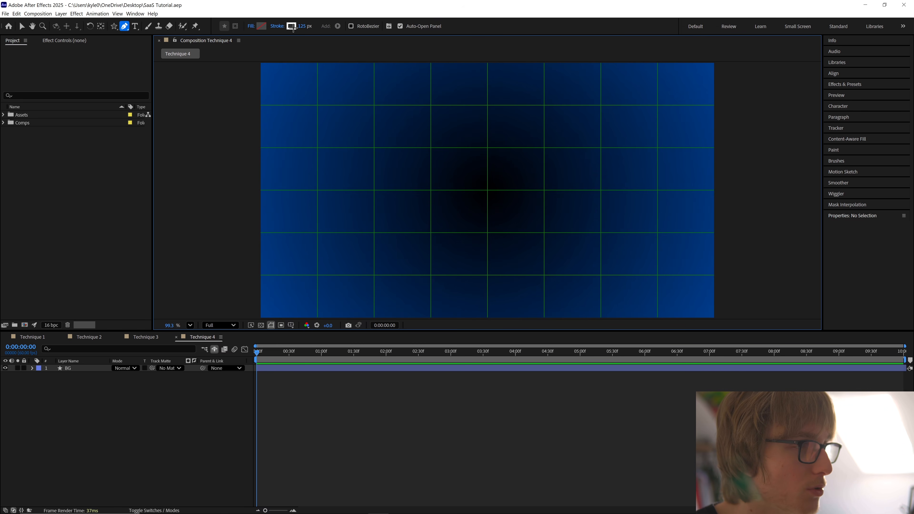
With a 115 px stroke, draw a vertical line on the first vertical grid line, from below the frame up to the lowest horizontal grid line.
click(306, 26)
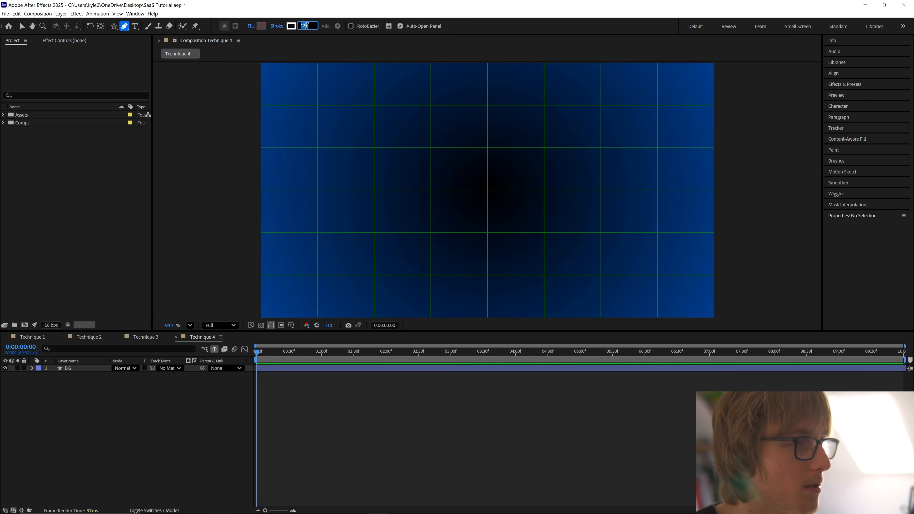
key(Return)
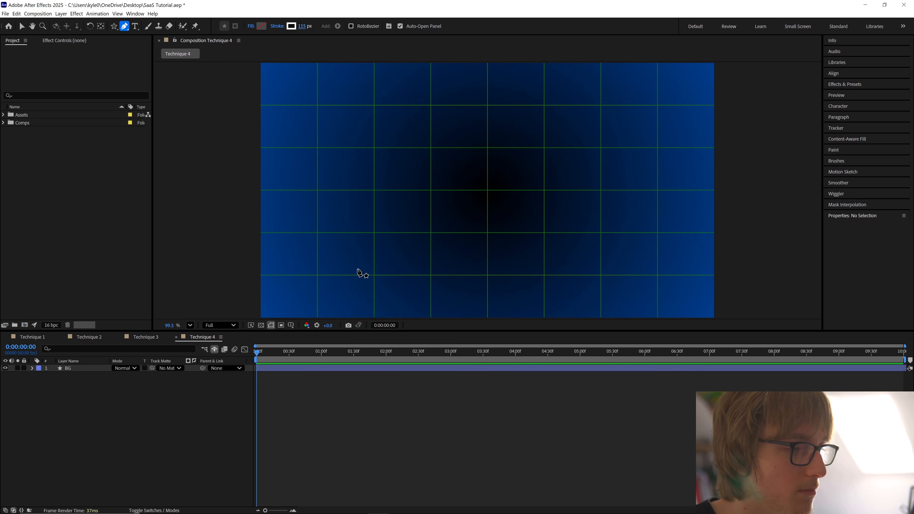
scroll(358, 272, down, 2)
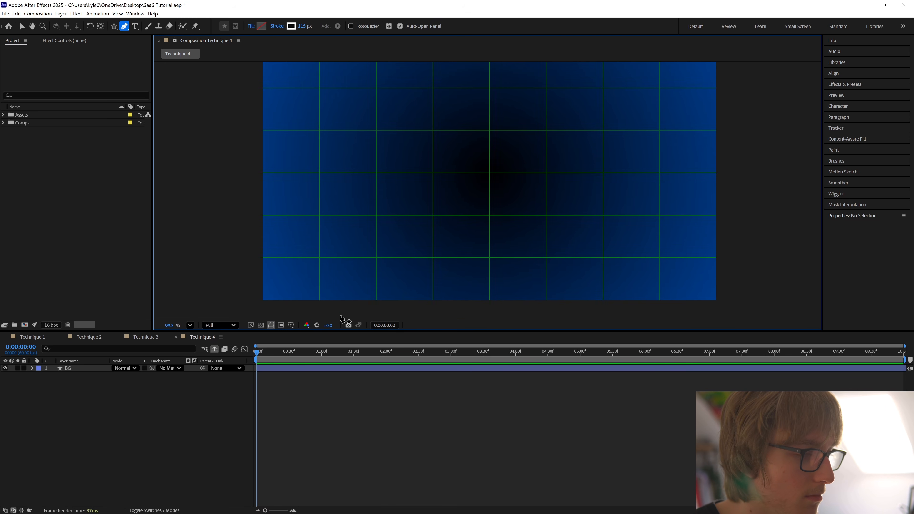
click(318, 305)
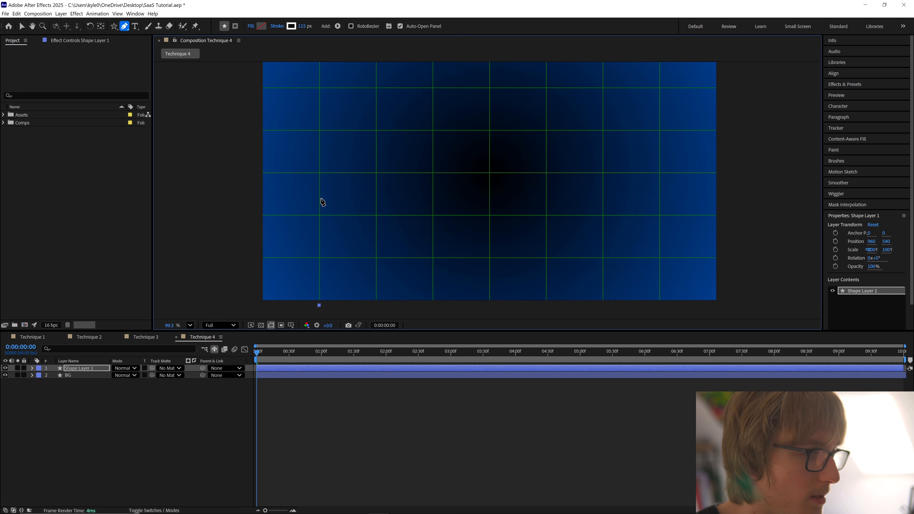
click(319, 260)
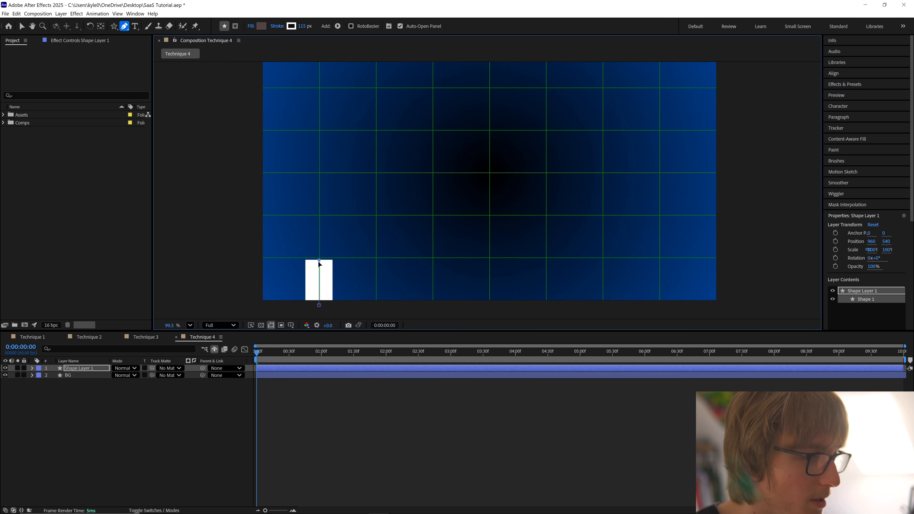
drag(317, 262, 321, 258)
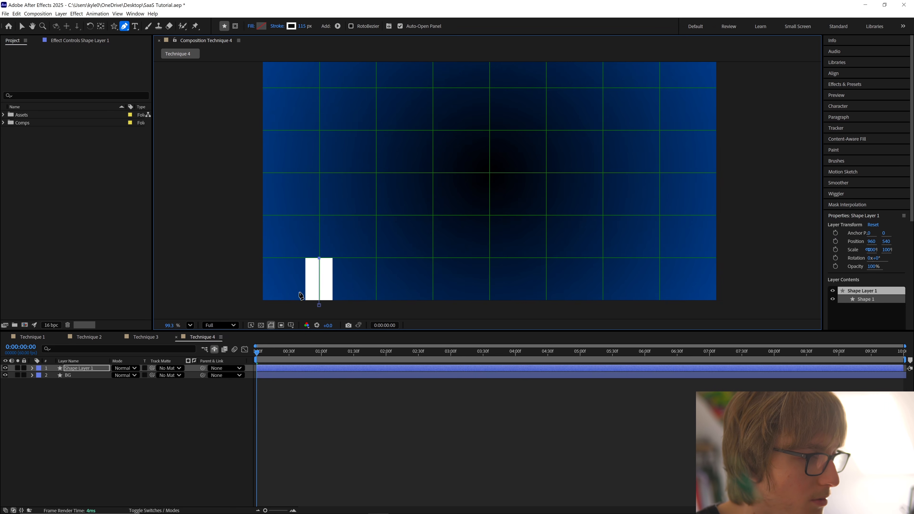
Center the anchor point of Shape Layer 1 in its layer content.
right_click(92, 367)
mouse_move(118, 193)
click(223, 275)
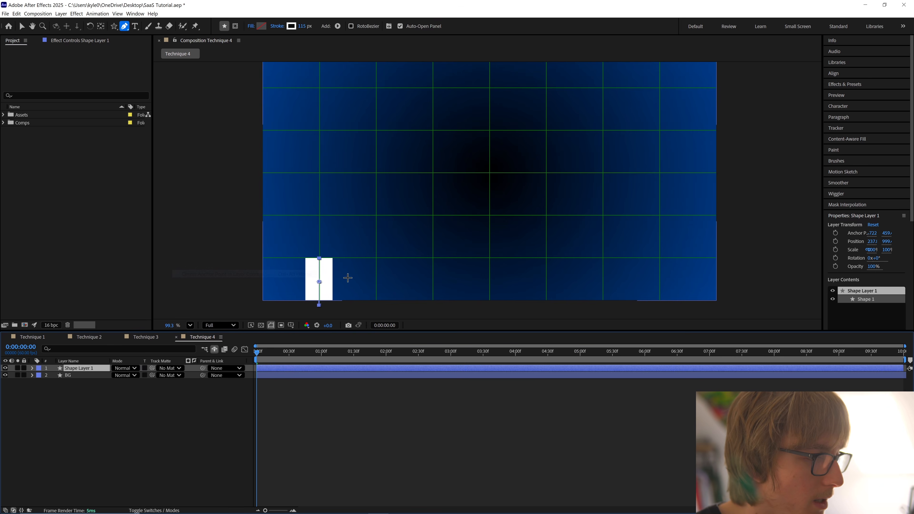
Align the white line with the first vertical grid line at X position 240, and fit the composition back in the view.
key(v)
scroll(359, 252, up, 8)
click(375, 187)
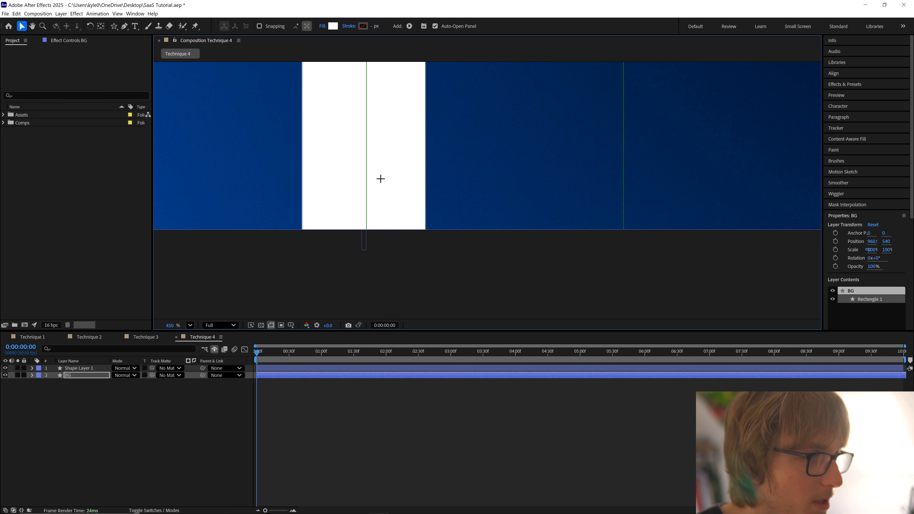
click(85, 368)
drag(386, 169, 370, 145)
click(366, 147)
click(189, 325)
click(203, 342)
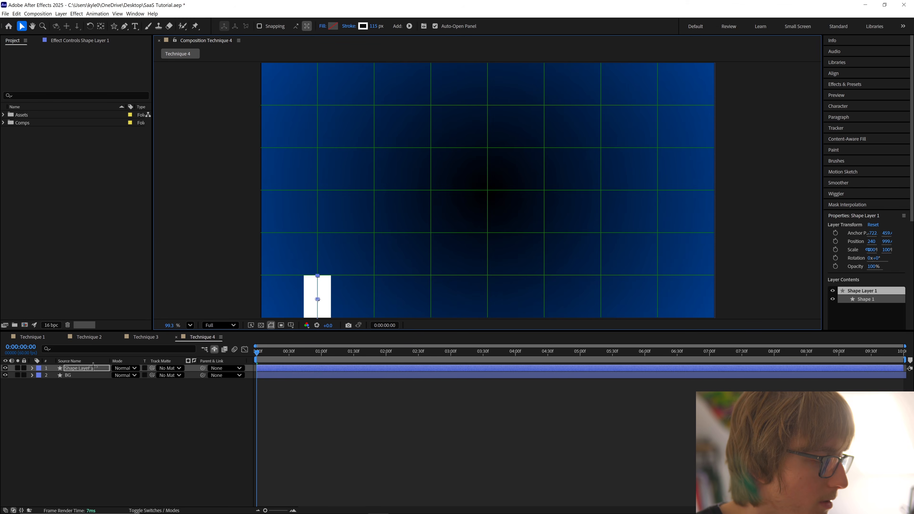
Rename Shape Layer 1 as Bar.
right_click(93, 366)
click(116, 346)
text(Bar)
click(124, 408)
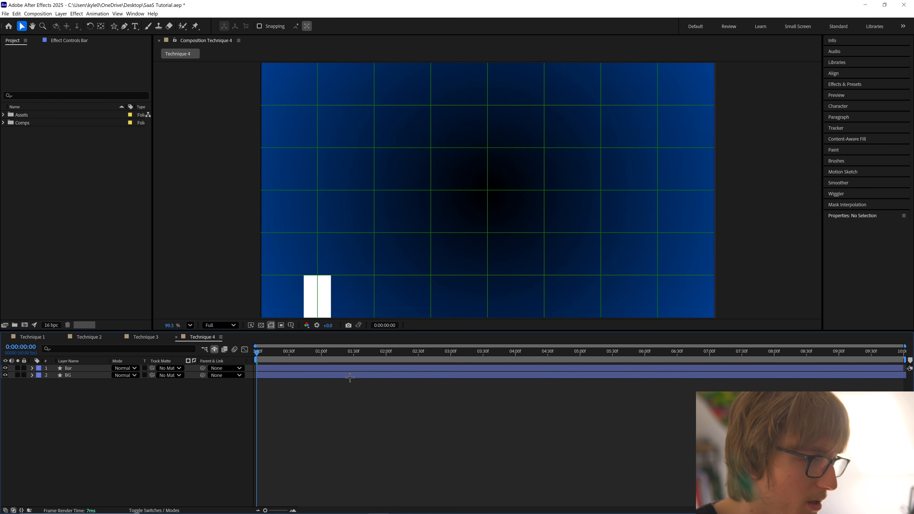
Add Trim Paths to the Bar layer and animate its End from 0% at the first frame to 100% at about 0:00:01:10.
click(324, 293)
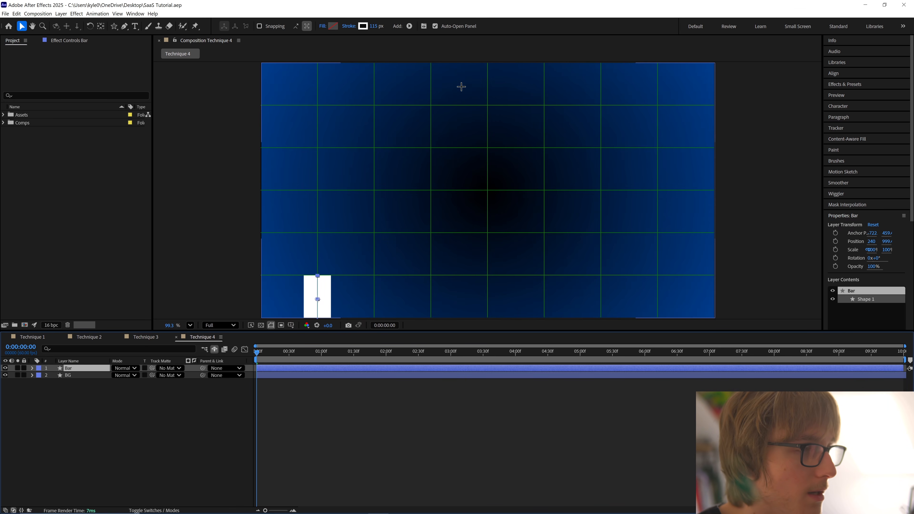
click(409, 26)
click(436, 137)
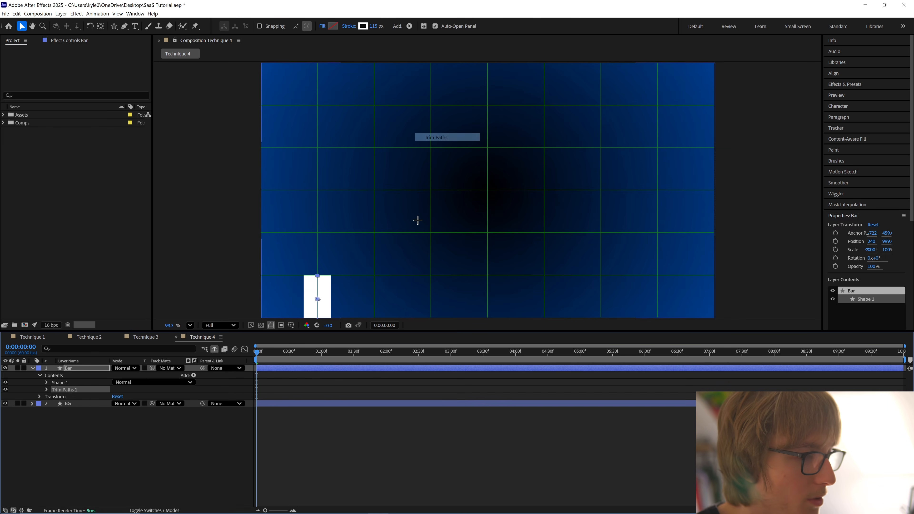
click(47, 390)
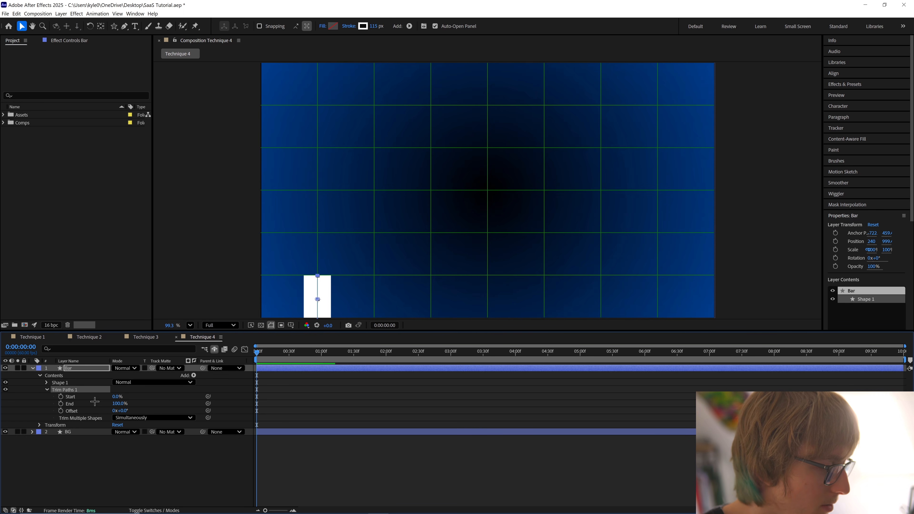
click(60, 404)
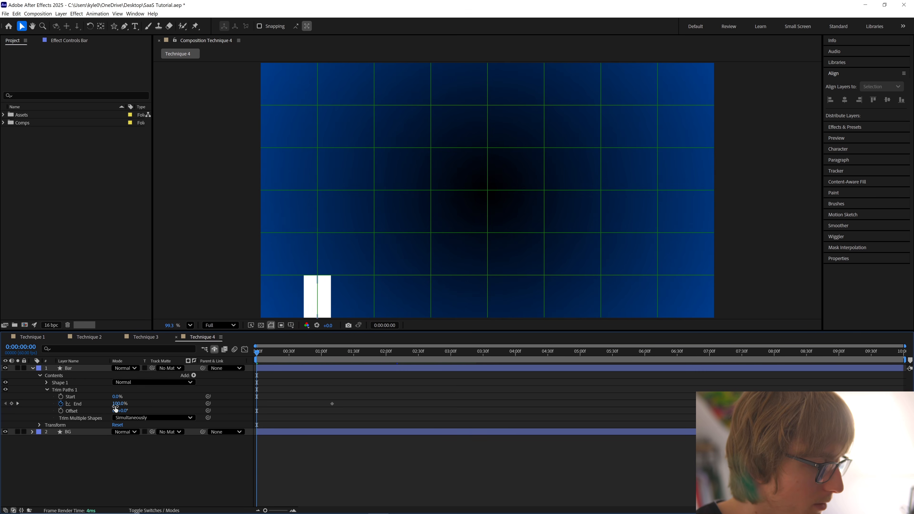
drag(120, 405, 2, 408)
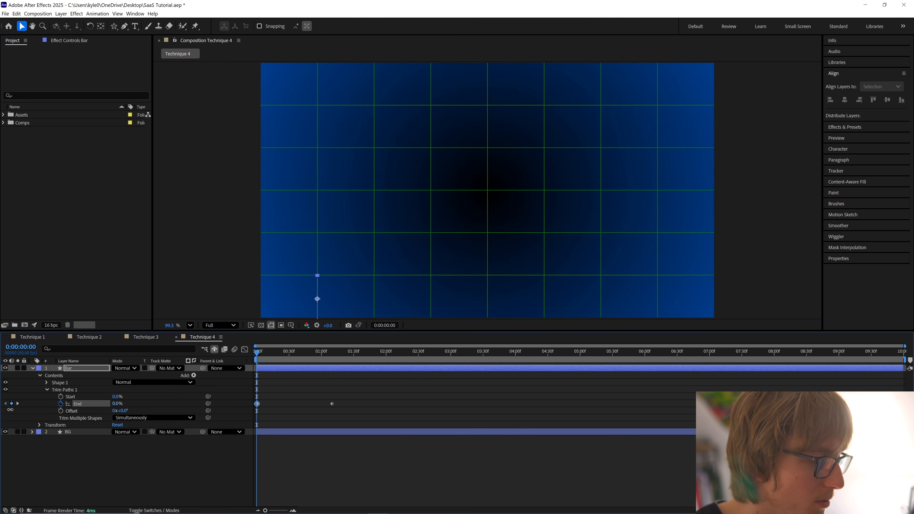
Apply Easy Ease to both End keyframes of the Bar layer's Trim Paths and preview the animation.
right_click(83, 404)
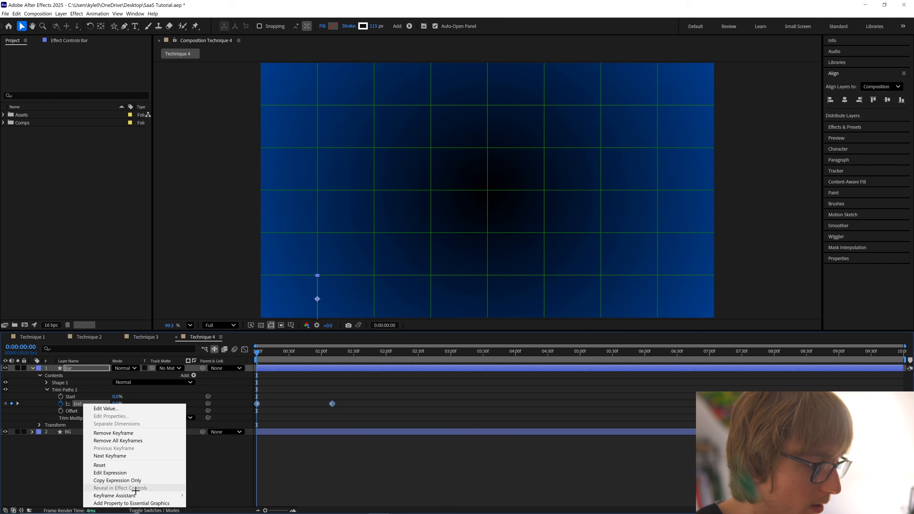
mouse_move(134, 495)
click(223, 419)
click(244, 349)
drag(357, 445, 257, 487)
click(244, 349)
key(space)
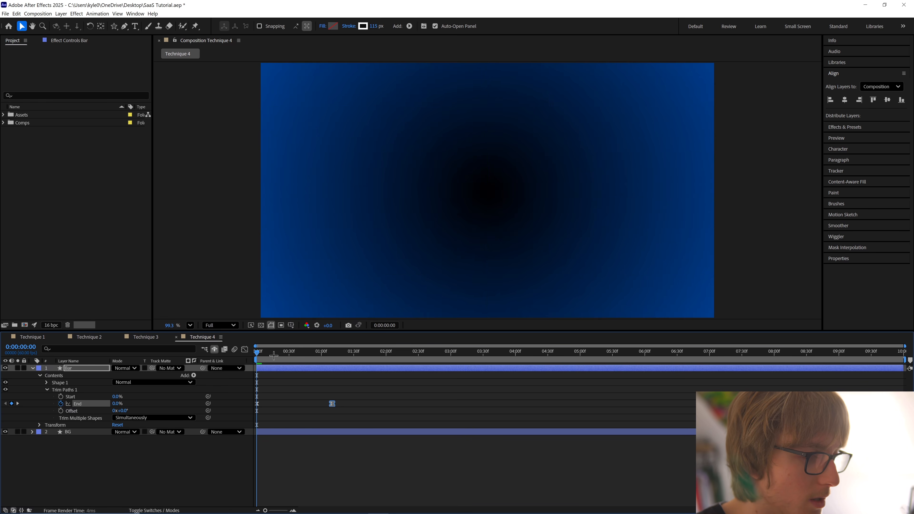
key(space)
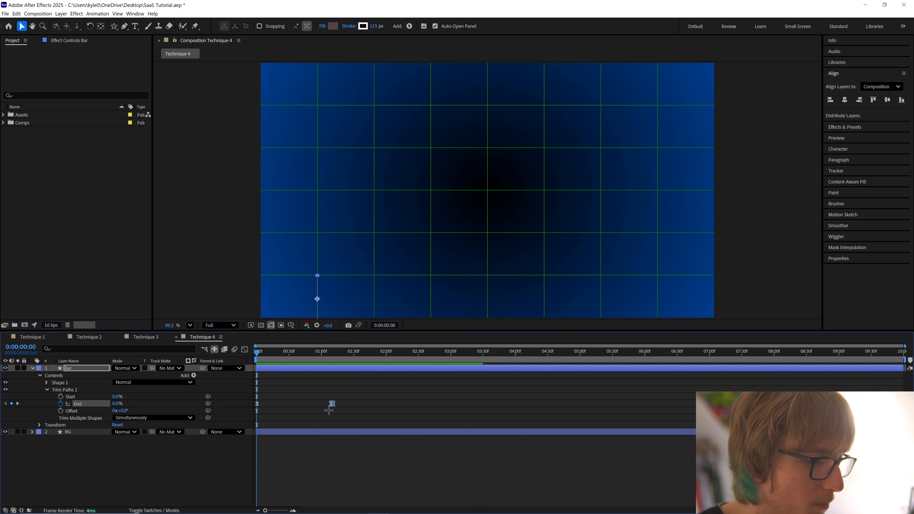
Collapse the Bar layer's properties and duplicate the layer five times, producing Bar 2 through Bar 6.
click(334, 352)
key(u)
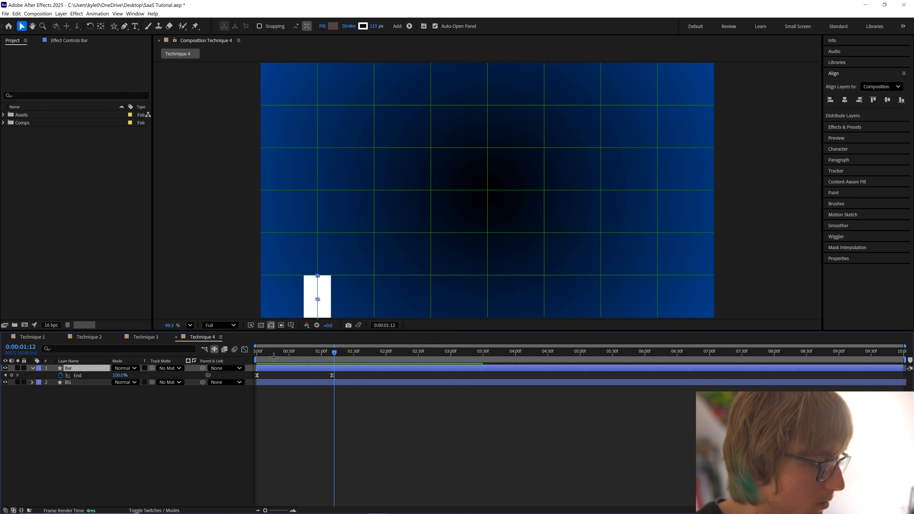
key(u)
key(Home)
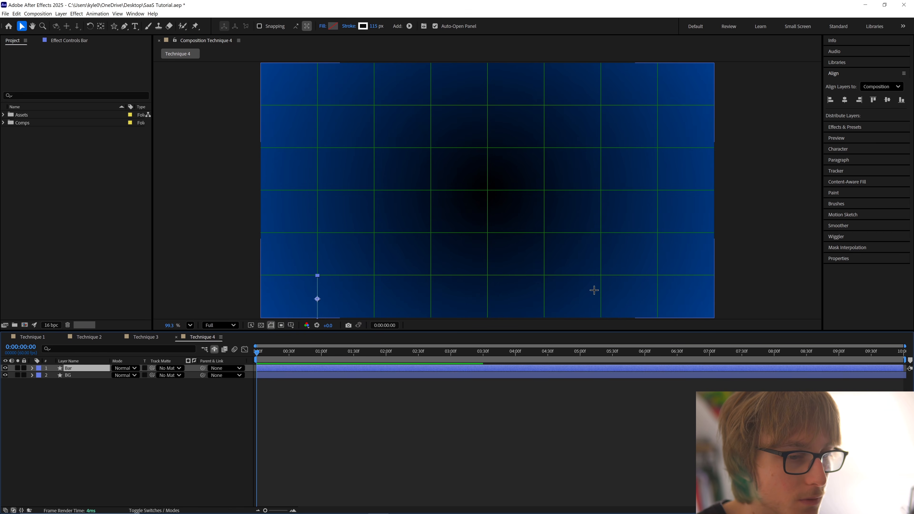
key(ctrl+d)
key(ctrl+d)
key(ctrl+d)
key(ctrl+d)
key(ctrl+d)
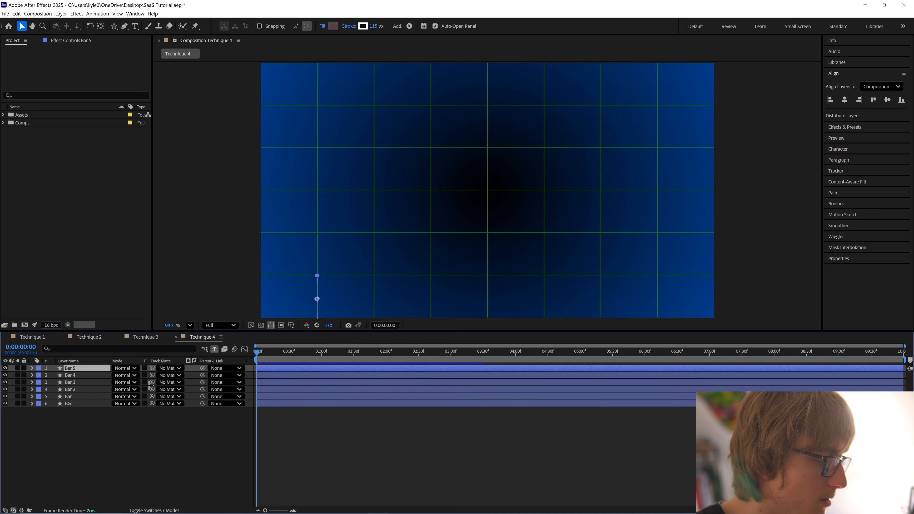
Move the duplicated bars onto successive vertical grid lines, ending with Bar 7 on the last one.
click(72, 396)
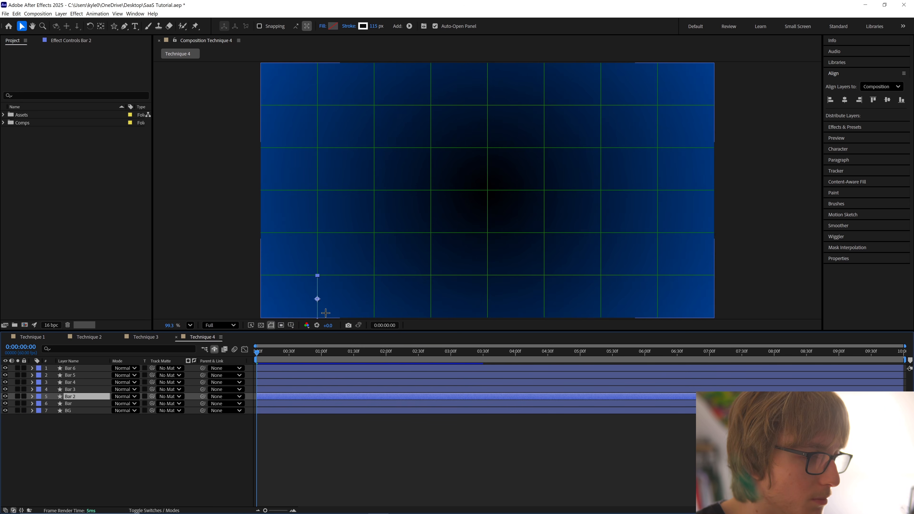
drag(318, 299, 376, 301)
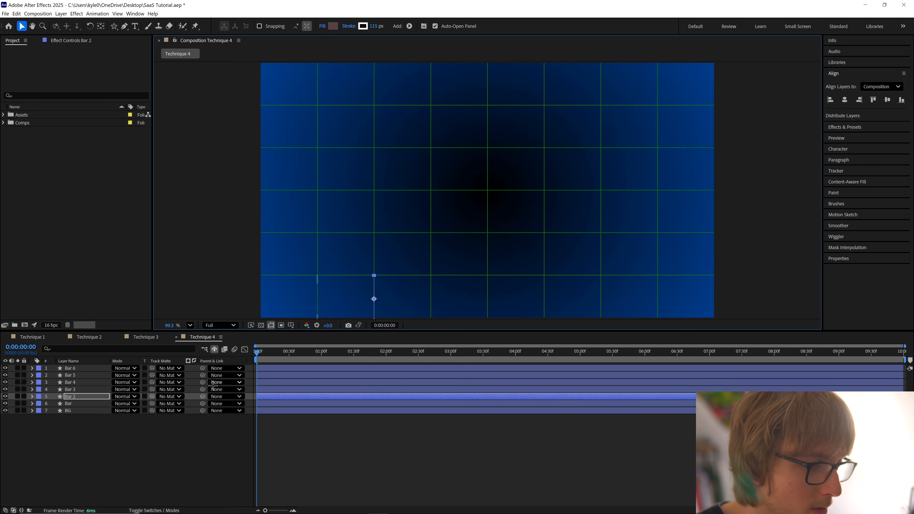
click(70, 389)
drag(316, 300, 430, 299)
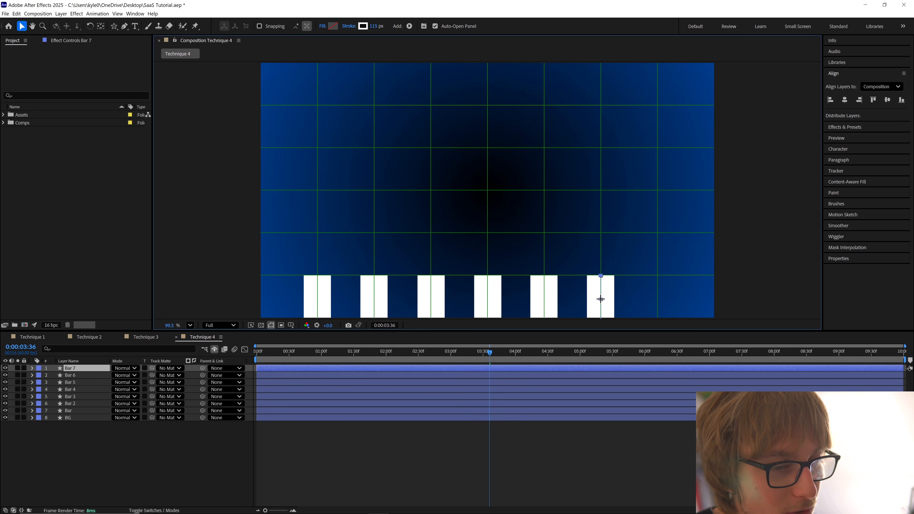
drag(600, 299, 656, 299)
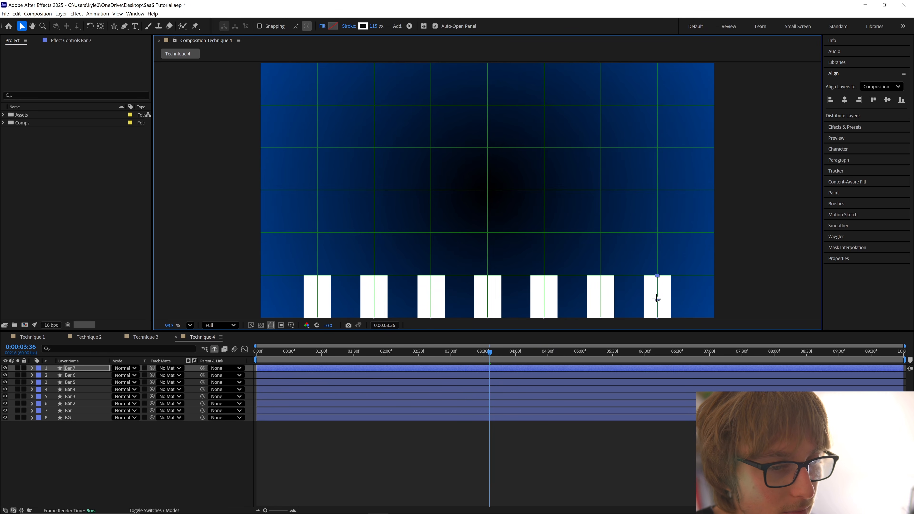
Raise the top path points of Bar 2, Bar 3 and Bar 4 with the Pen tool, making each bar taller than the previous one.
click(316, 298)
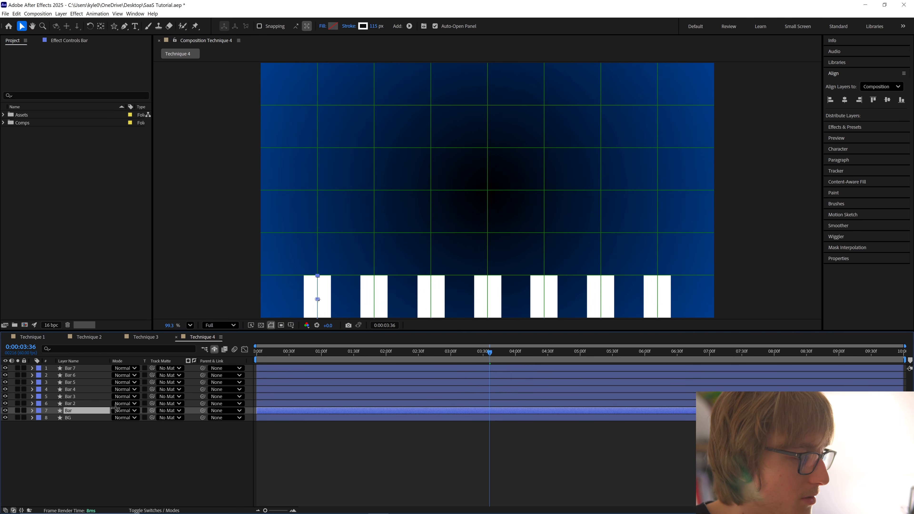
click(70, 403)
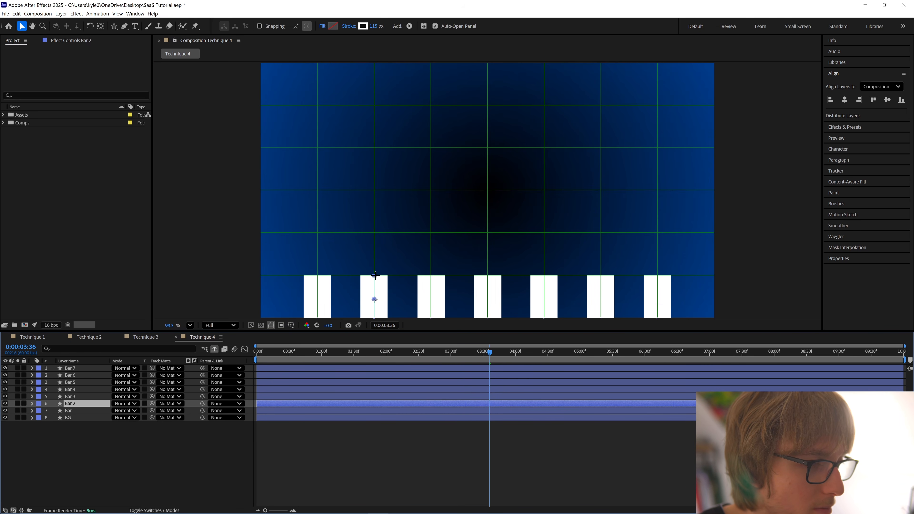
key(g)
drag(374, 275, 378, 253)
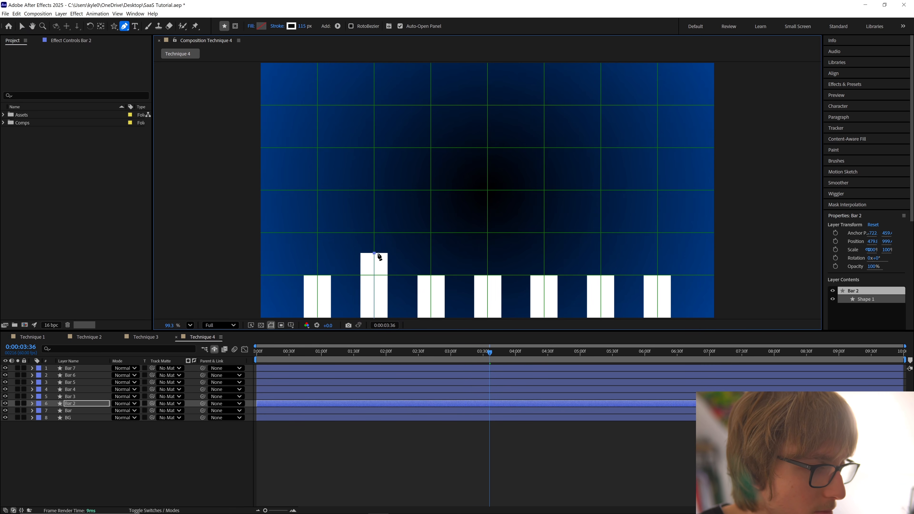
click(73, 396)
drag(431, 276, 434, 235)
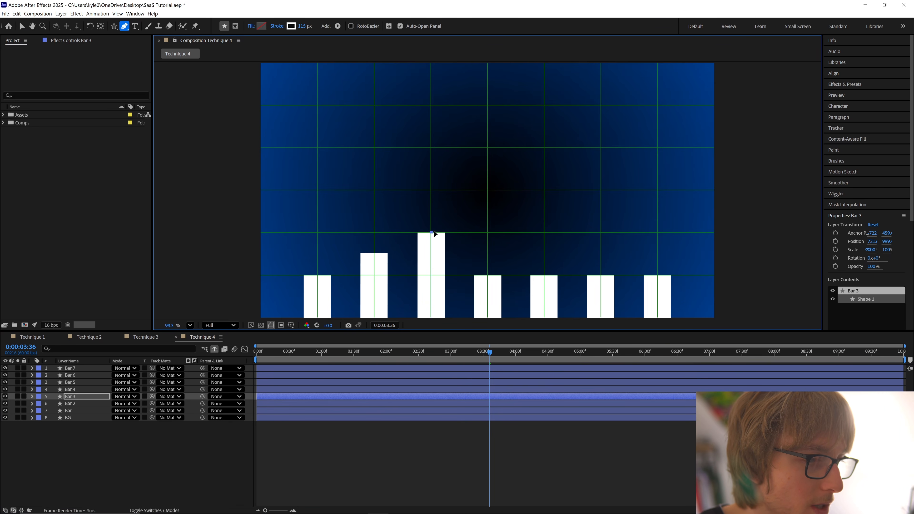
click(72, 389)
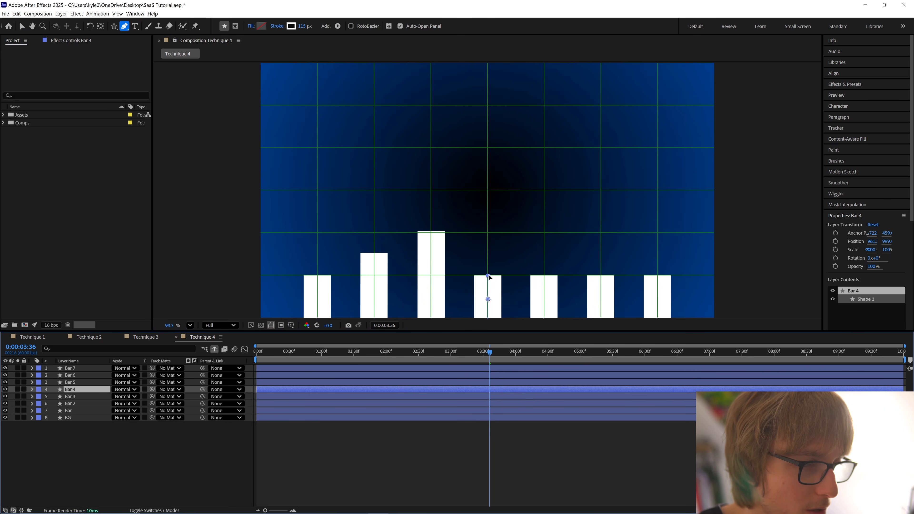
drag(489, 277, 494, 224)
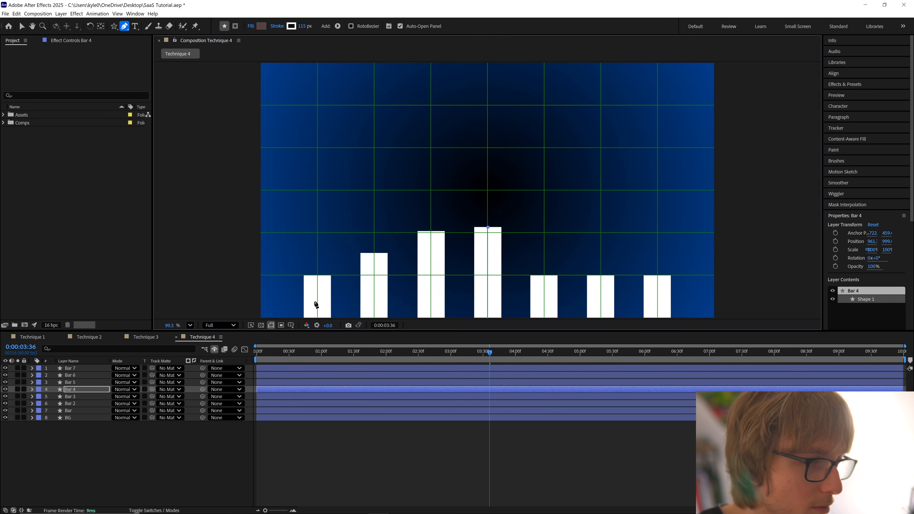
click(76, 383)
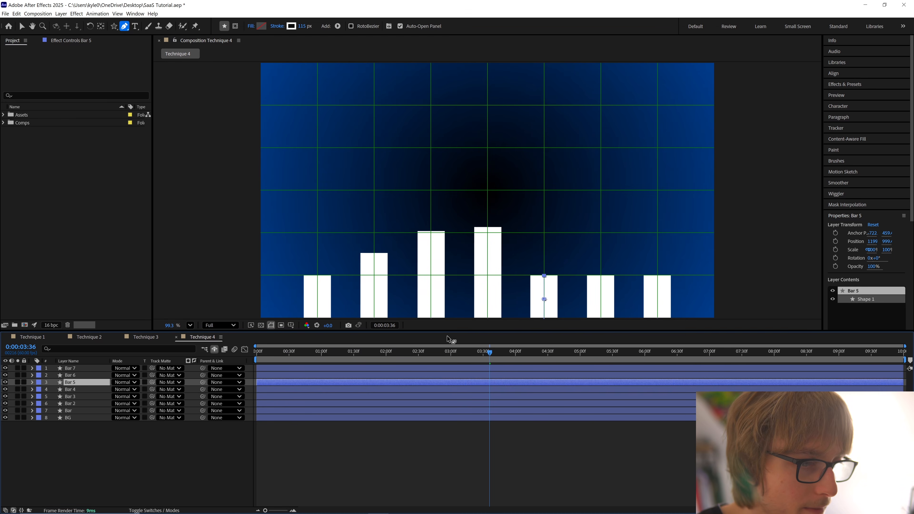
click(80, 389)
drag(488, 228, 489, 206)
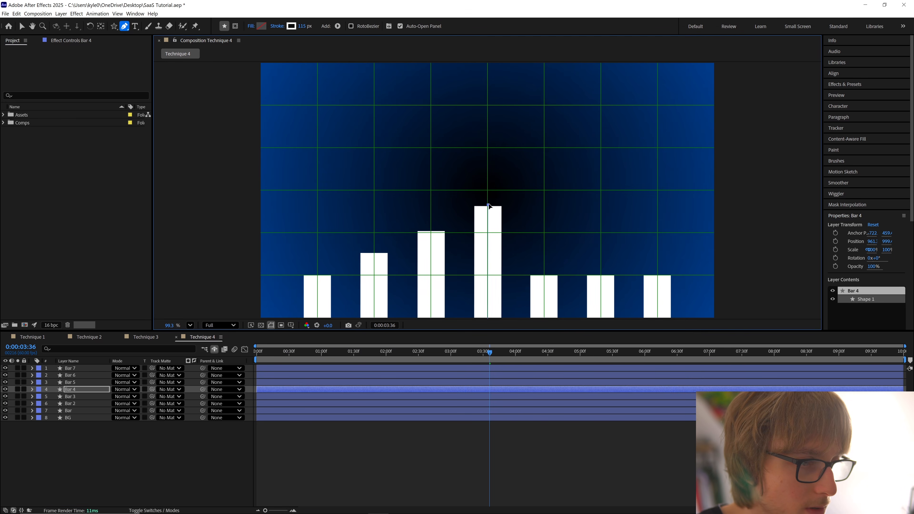
Raise the top path points of Bar 5 and Bar 6 progressively higher, and extend Bar 7 to the composition's upper edge.
click(93, 381)
drag(544, 278, 560, 185)
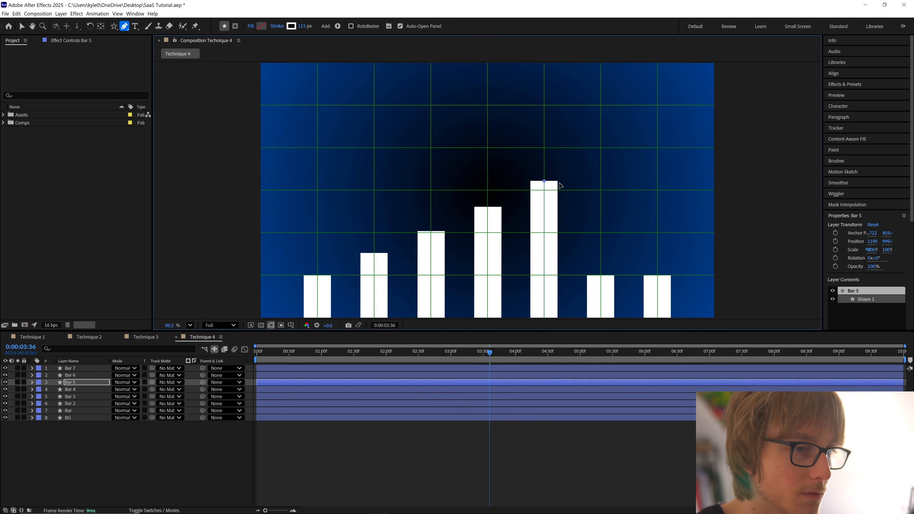
click(74, 375)
drag(601, 279, 602, 163)
click(75, 368)
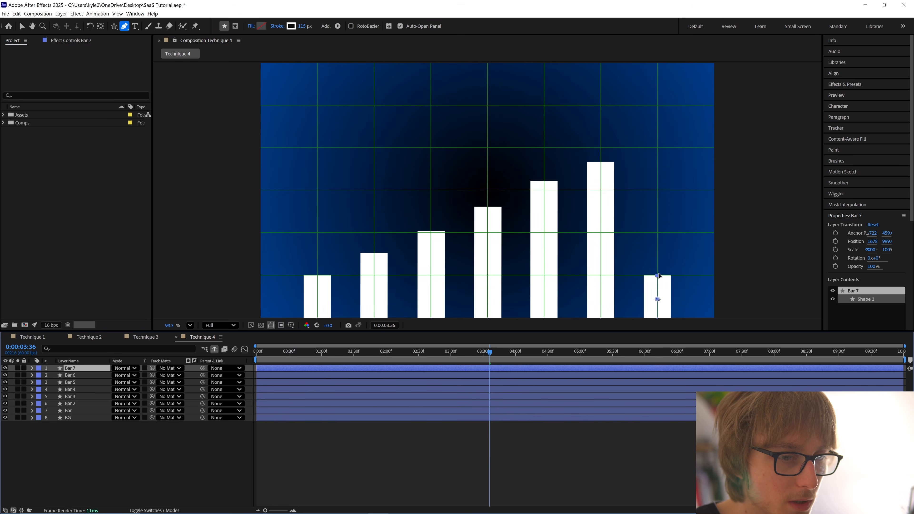
drag(658, 276, 657, 63)
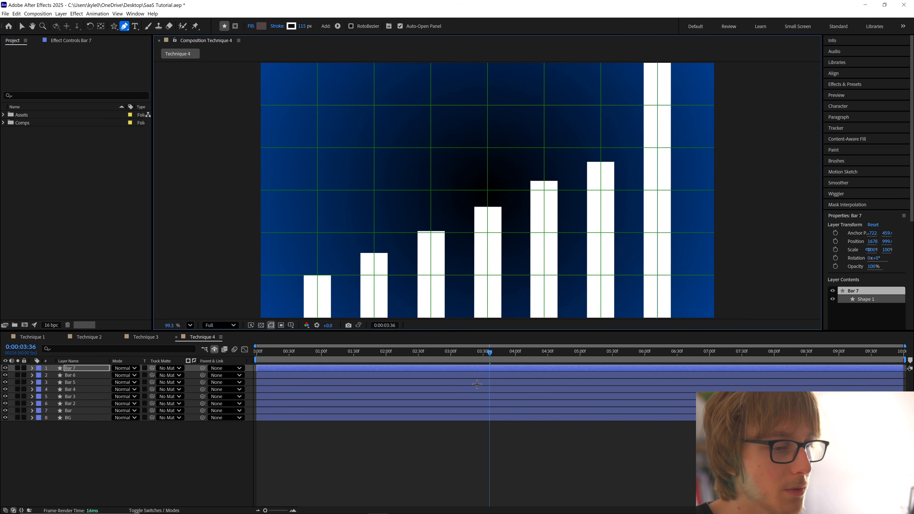
Save the project and reveal the End keyframes of all seven bar layers.
key(v)
key(y)
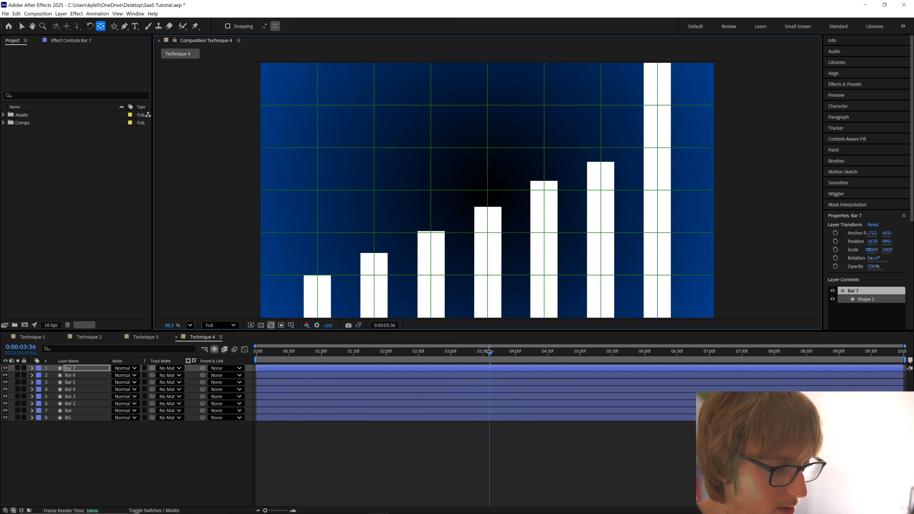
key(Home)
drag(256, 372, 332, 371)
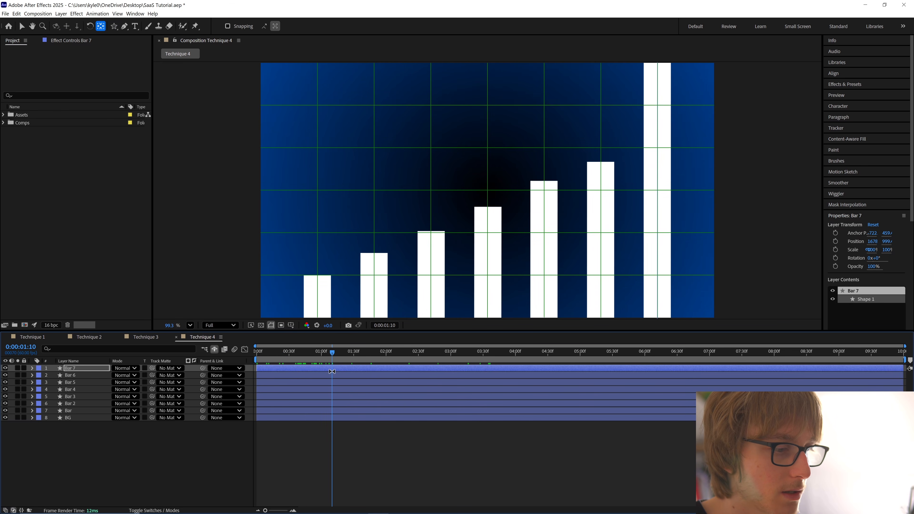
click(80, 411)
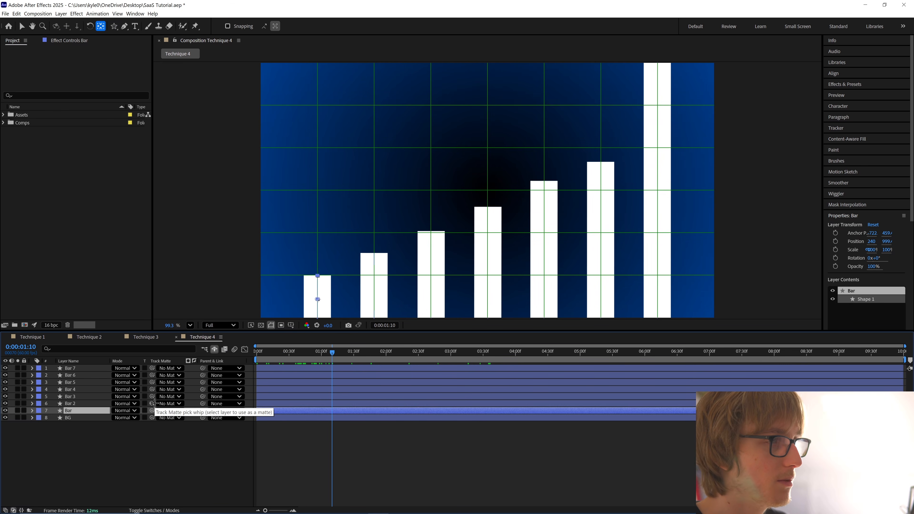
key(ctrl+s)
shift+click(73, 368)
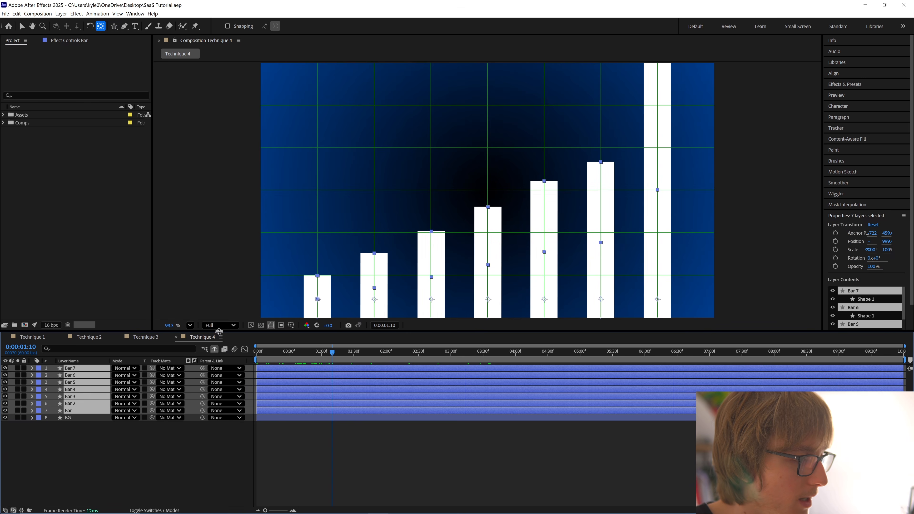
key(v)
key(u)
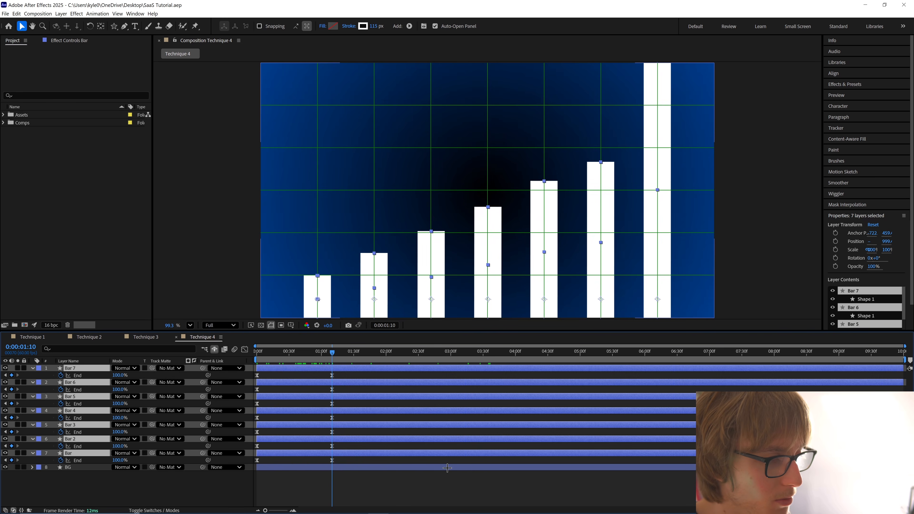
Stagger the End keyframes of Bar 2 through Bar 7 so each bar starts about half a second after the previous one.
drag(242, 463, 354, 372)
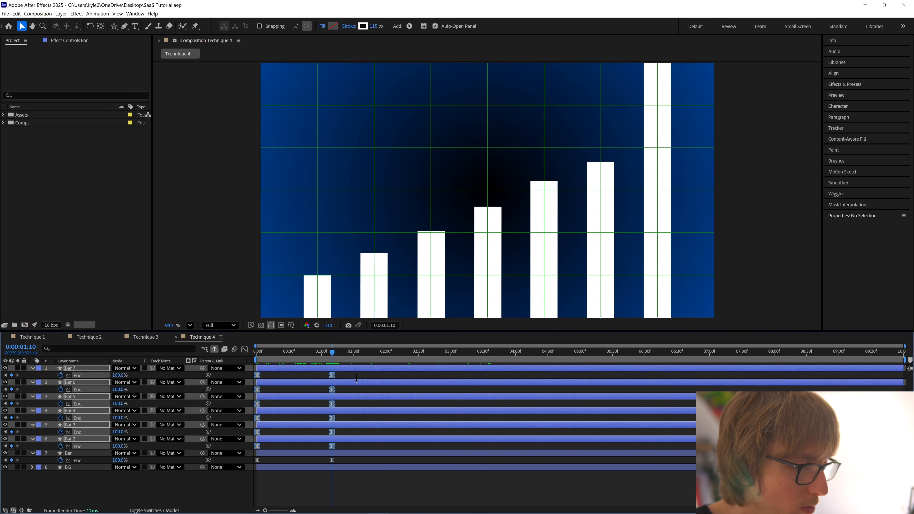
drag(256, 447, 288, 447)
drag(276, 432, 384, 374)
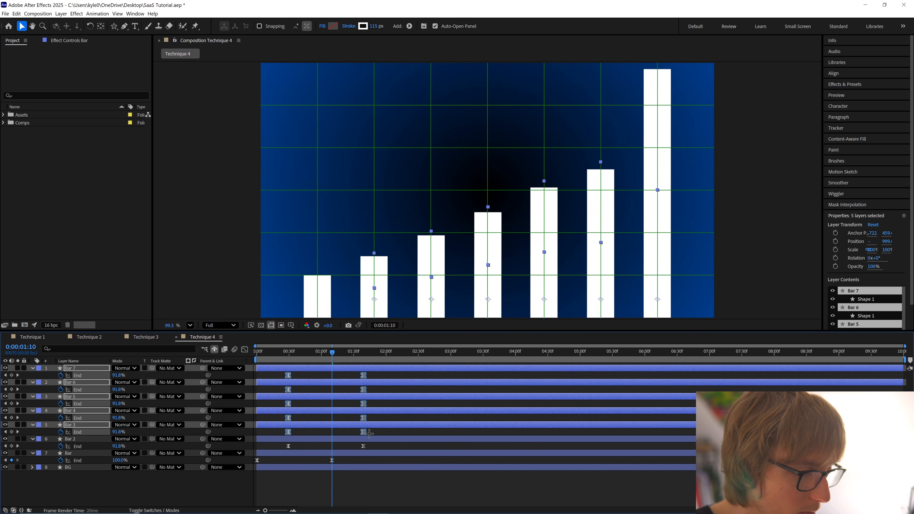
drag(369, 433, 395, 433)
drag(305, 421, 423, 375)
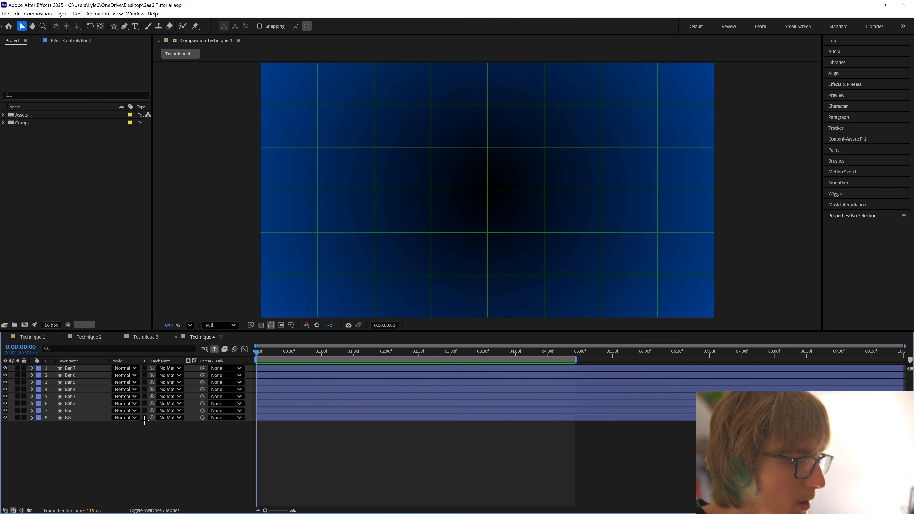
Reveal the End keyframes of all seven bars again and tighten their timing so every bar finishes by about 0:00:02:42.
drag(88, 437, 75, 377)
click(76, 436)
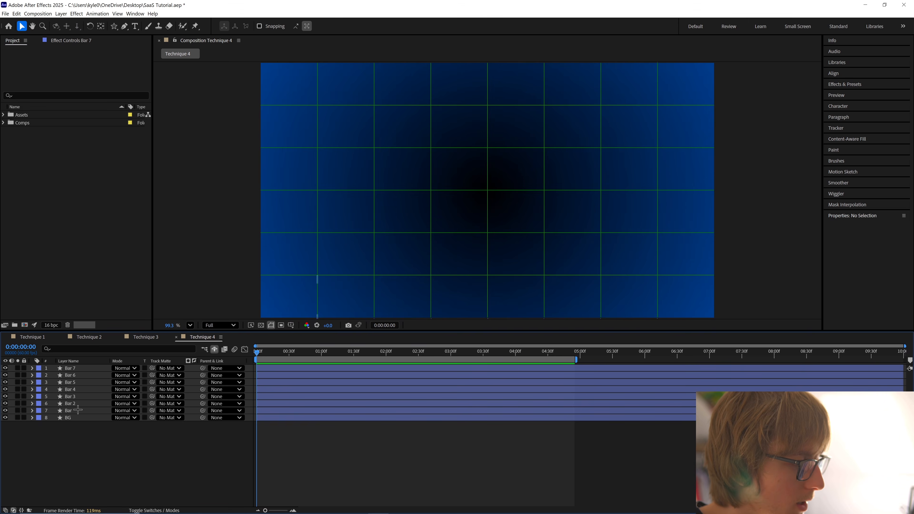
click(73, 410)
shift+click(73, 368)
key(u)
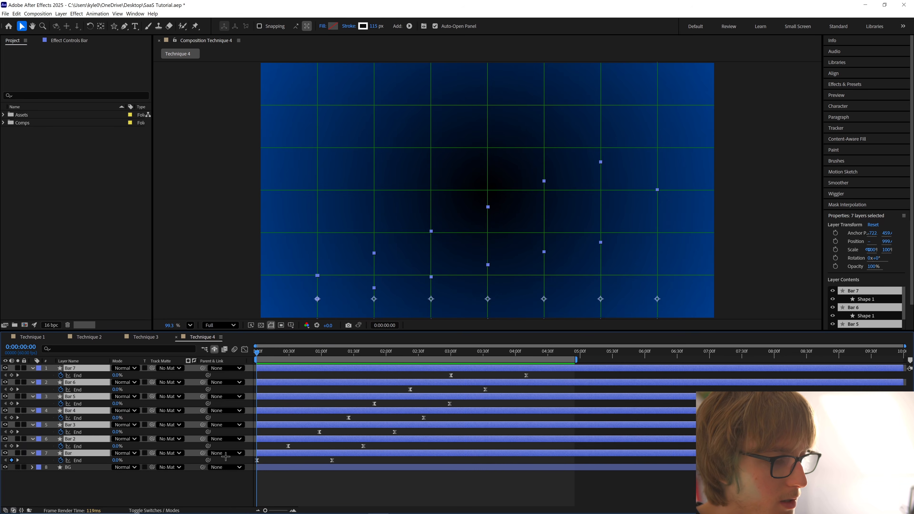
drag(245, 464, 474, 393)
key(F2)
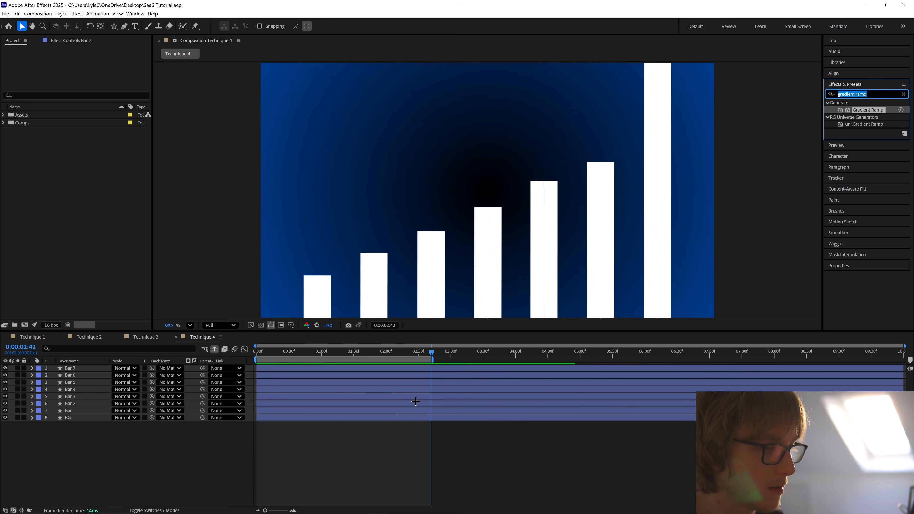
Apply Gradient Ramp to the Bar layer and place its Start of Ramp at the bar's top center, about 239.7, 892.6.
click(389, 420)
drag(872, 112, 86, 410)
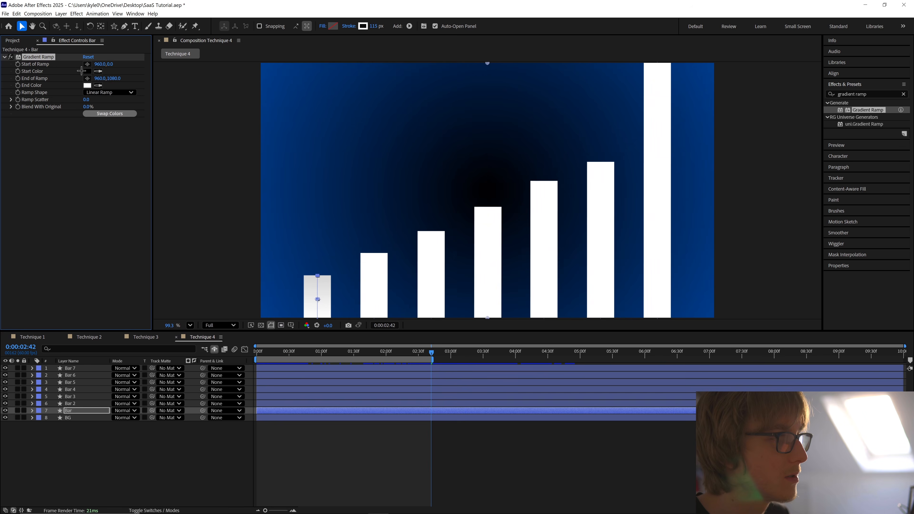
click(312, 351)
drag(311, 353, 409, 353)
click(87, 64)
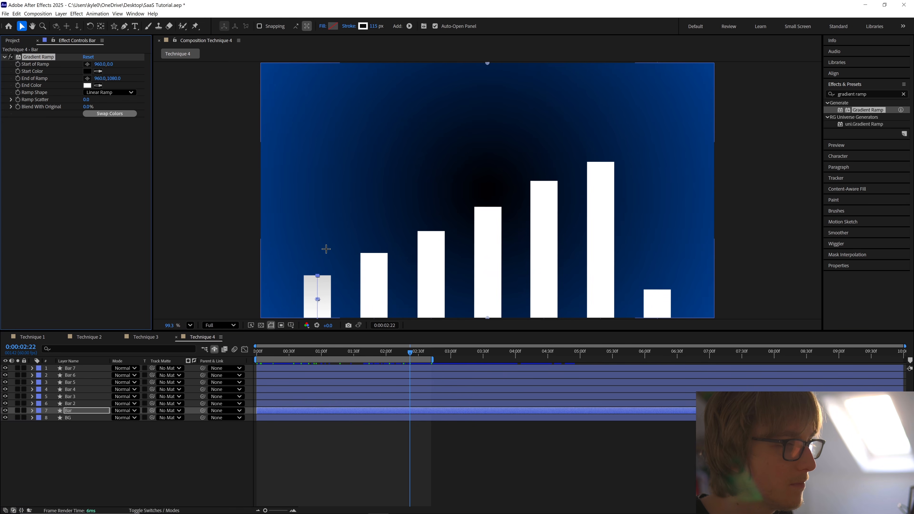
click(323, 267)
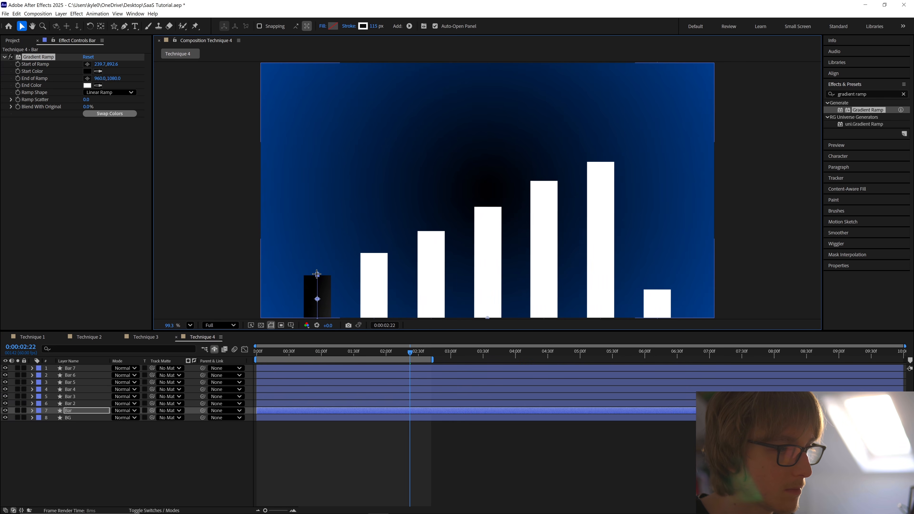
Place the Gradient Ramp's End of Ramp at the first bar's bottom center, about 239.2, 1085.8.
drag(316, 274, 338, 190)
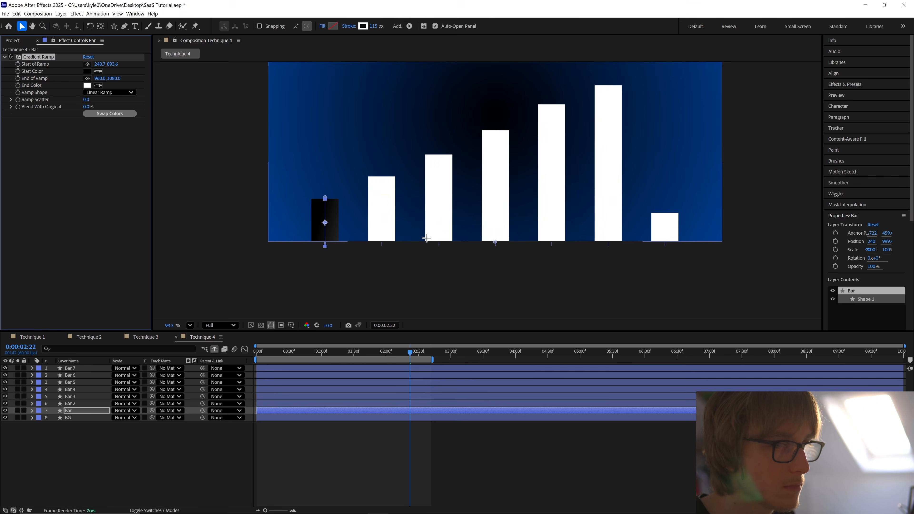
scroll(478, 249, down, 1)
mouse_move(493, 242)
mouse_down()
mouse_move(344, 244)
mouse_move(370, 263)
mouse_up()
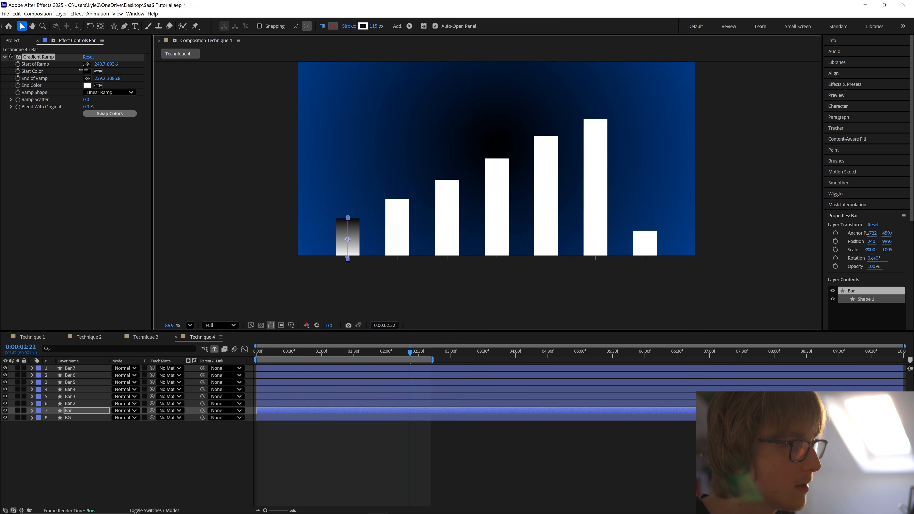
Set the first bar's ramp Start Color to a saturated bright blue with hue about 210° and raise Start of Ramp to about 240.7, 798.1.
click(87, 71)
drag(484, 256, 485, 248)
drag(464, 216, 495, 193)
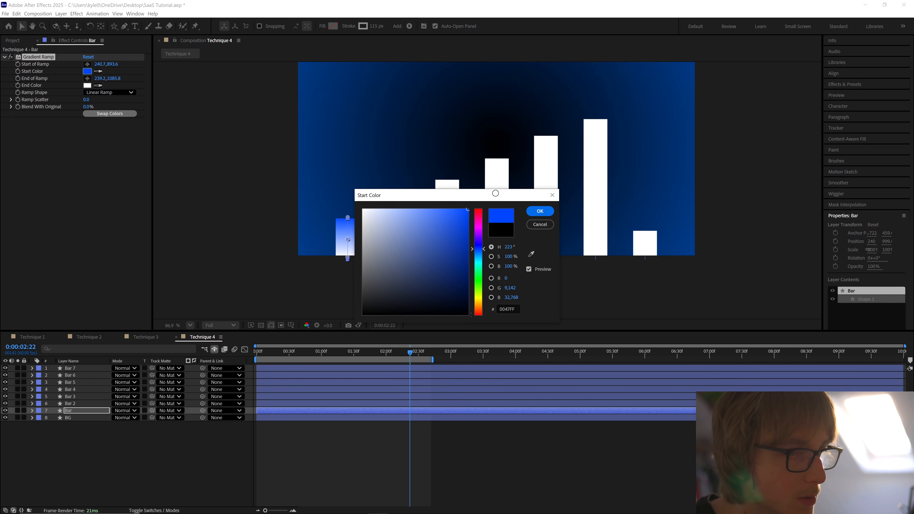
click(478, 253)
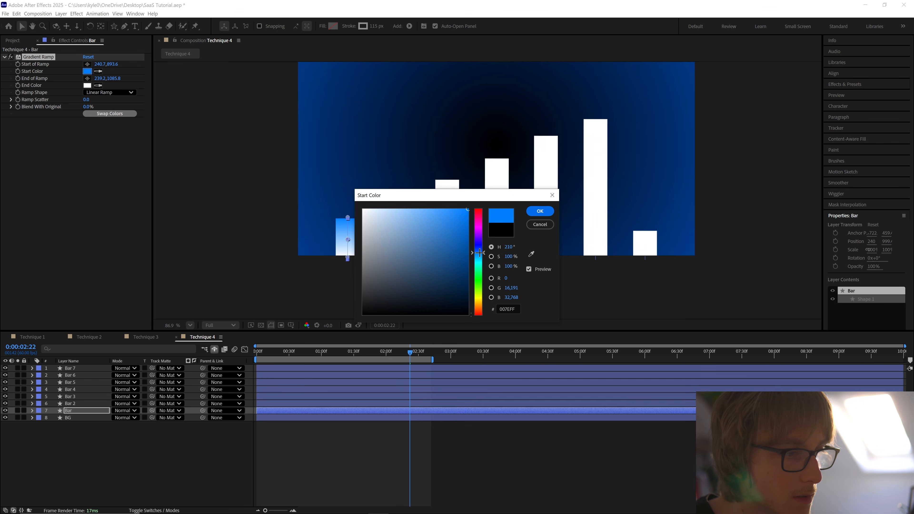
drag(480, 253, 480, 252)
click(539, 211)
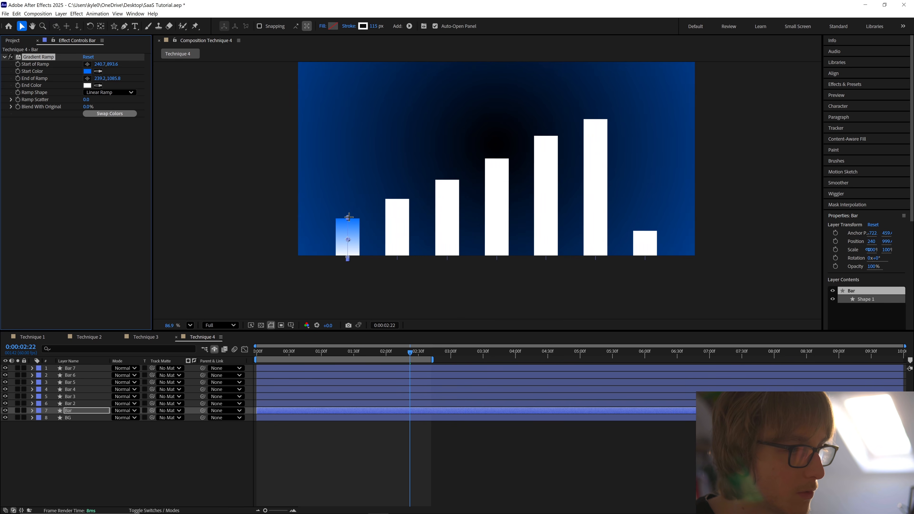
drag(349, 217, 347, 198)
click(461, 300)
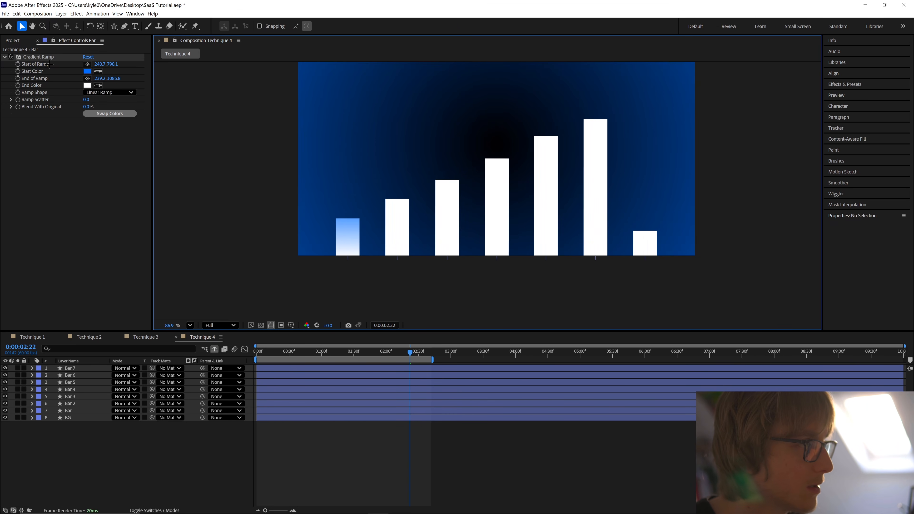
Copy the Gradient Ramp to Bar 2 and align its ramp points with that bar, starting about 479, 588.5 and ending about 479.9, 1085.8.
click(72, 410)
click(89, 407)
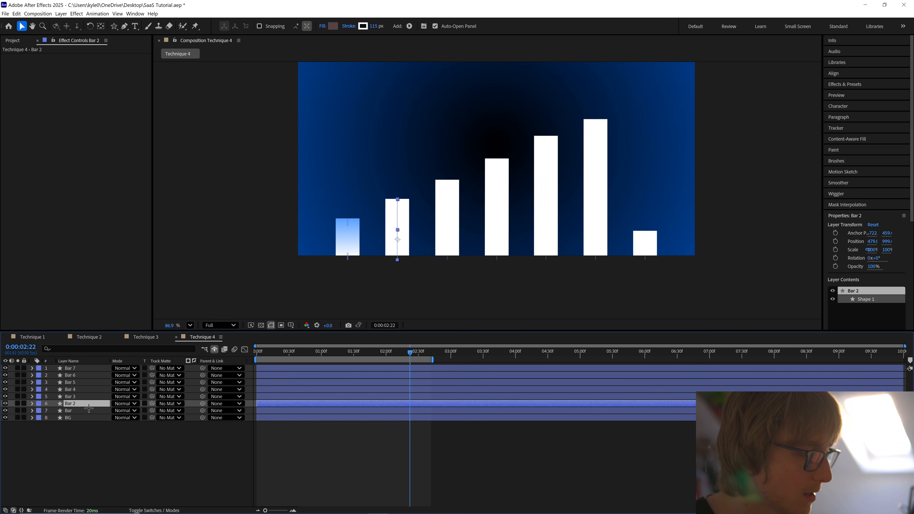
key(ctrl+v)
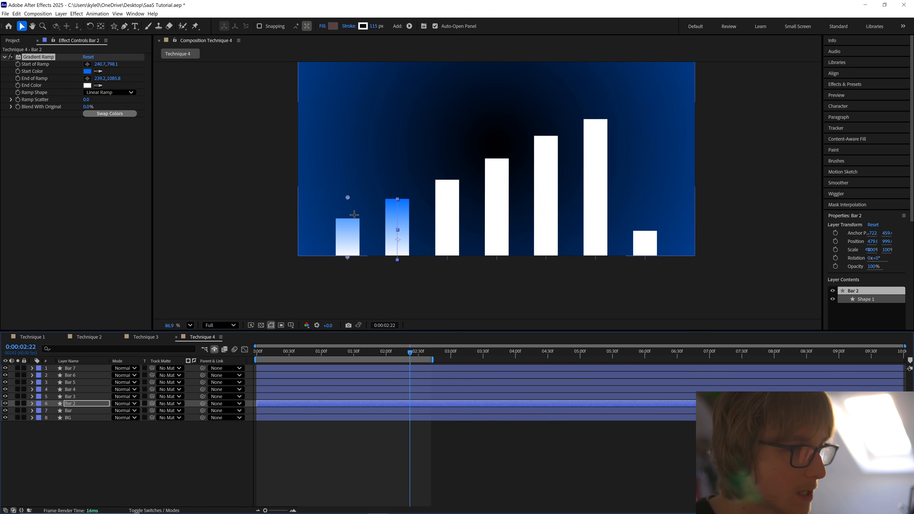
drag(347, 257, 398, 259)
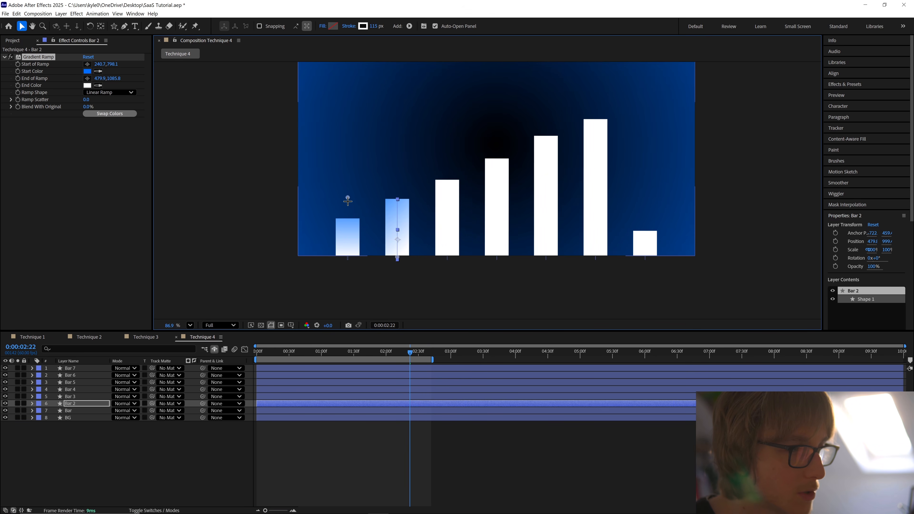
drag(348, 198, 395, 133)
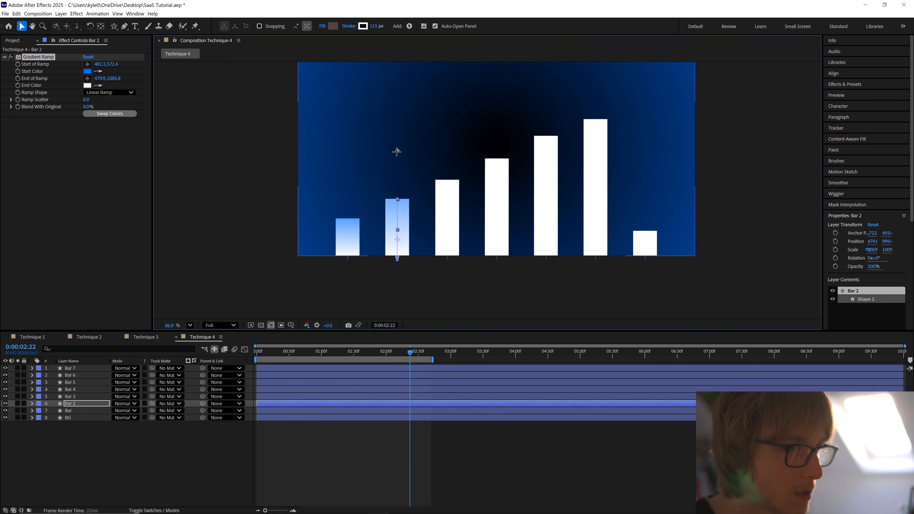
click(234, 225)
Copy Bar 2's Gradient Ramp to Bar 3, with Start of Ramp about 720.8, 366.3 and End of Ramp about 719.4, 1085.8.
click(37, 56)
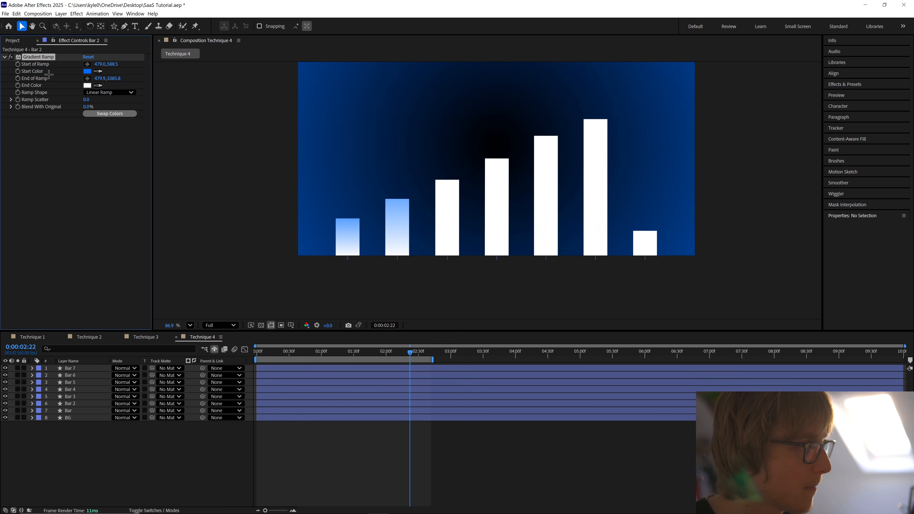
key(ctrl+c)
click(447, 248)
key(ctrl+v)
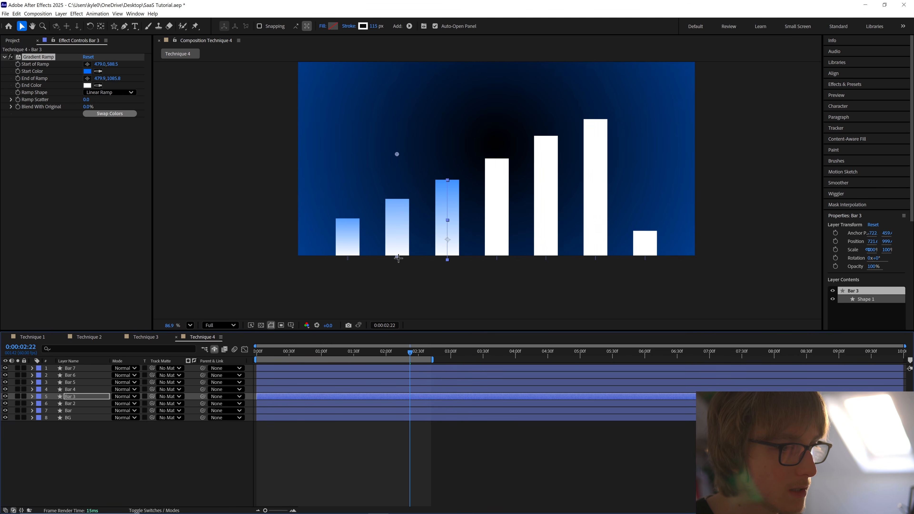
drag(398, 258, 455, 258)
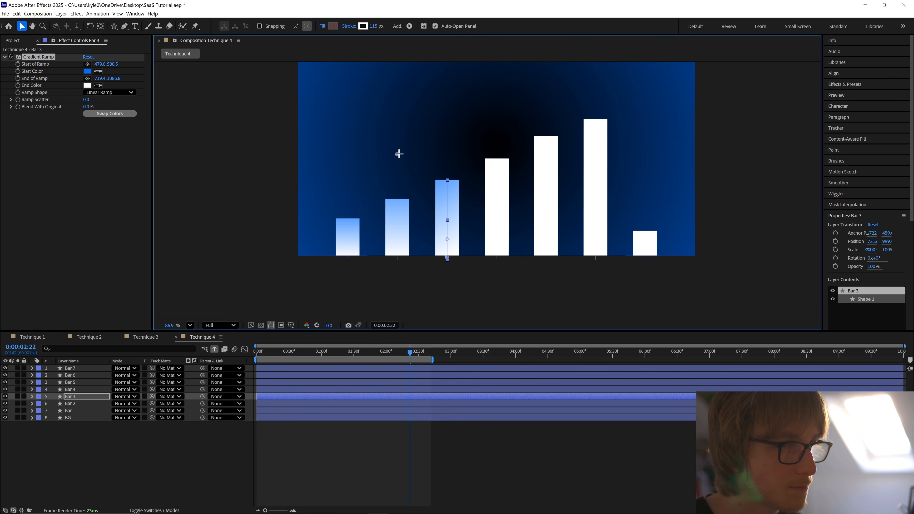
drag(396, 154, 444, 107)
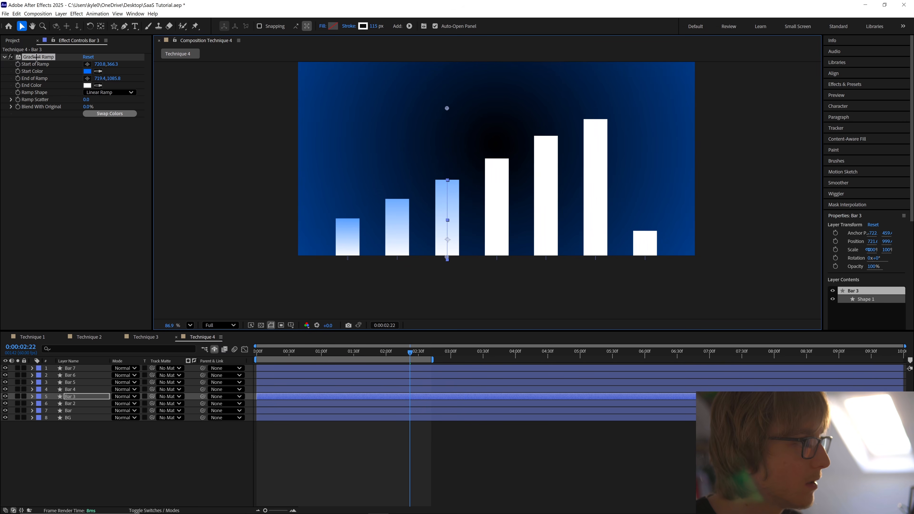
Copy Bar 3's Gradient Ramp to Bar 4, save the project, and move the End of Ramp to Bar 4's base.
click(29, 57)
key(ctrl+c)
click(78, 389)
key(ctrl+v)
key(ctrl+s)
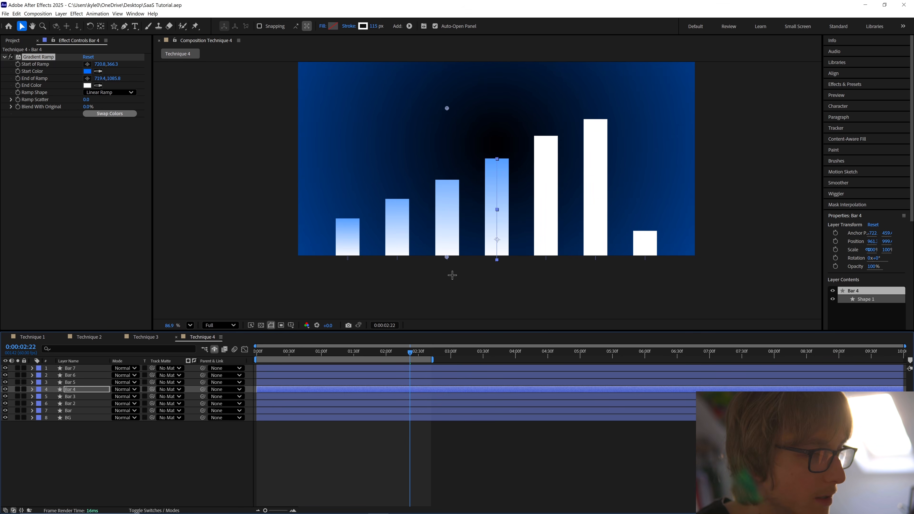
drag(447, 257, 488, 263)
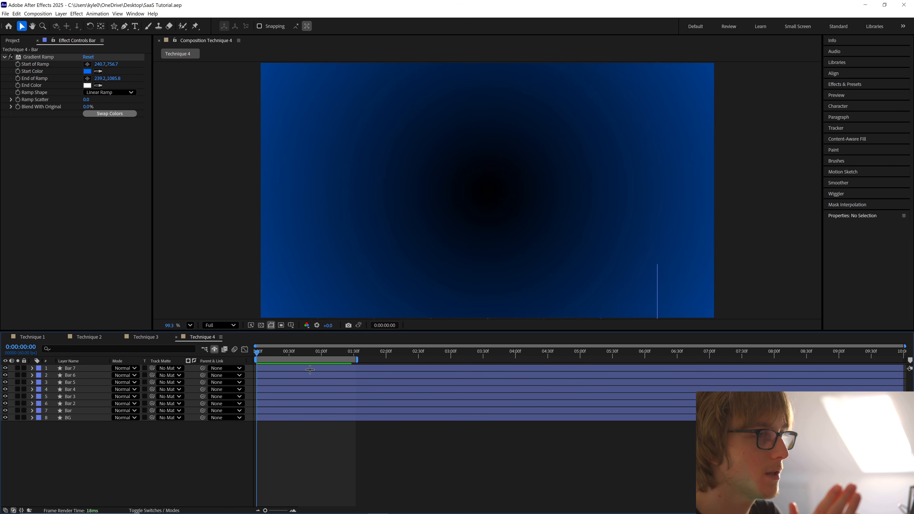
Reveal the End keyframes of all seven bar layers to review their staggered timing, and collapse them again.
click(68, 411)
shift+click(70, 368)
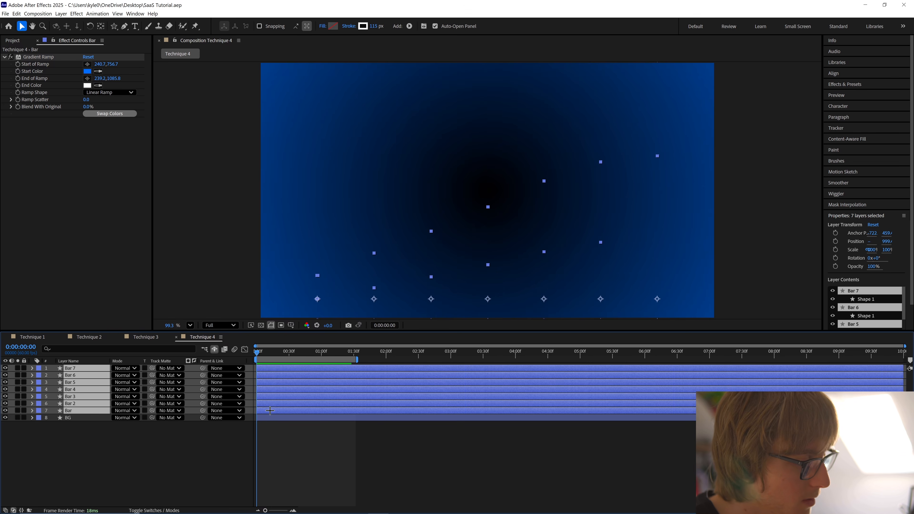
key(y)
key(u)
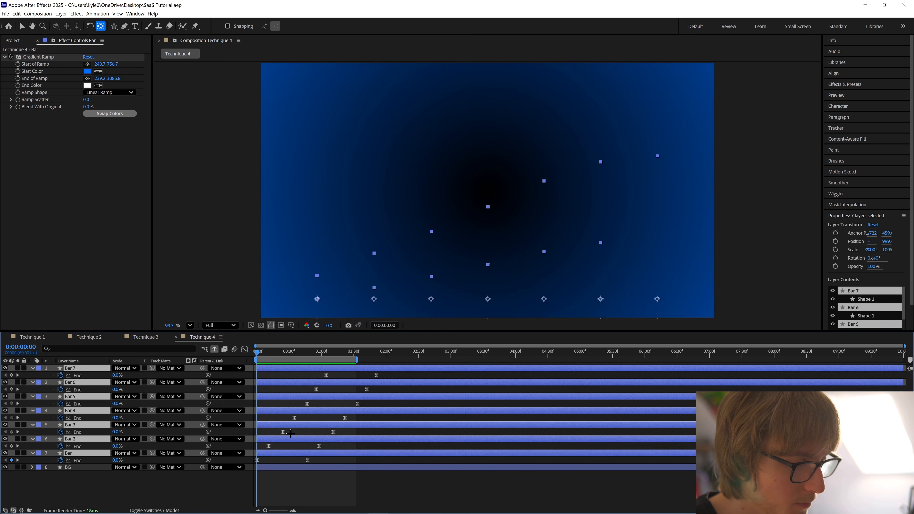
key(u)
Preview the rising bar animation, move the current time to 0:00:01:30, and save the project.
click(281, 461)
key(space)
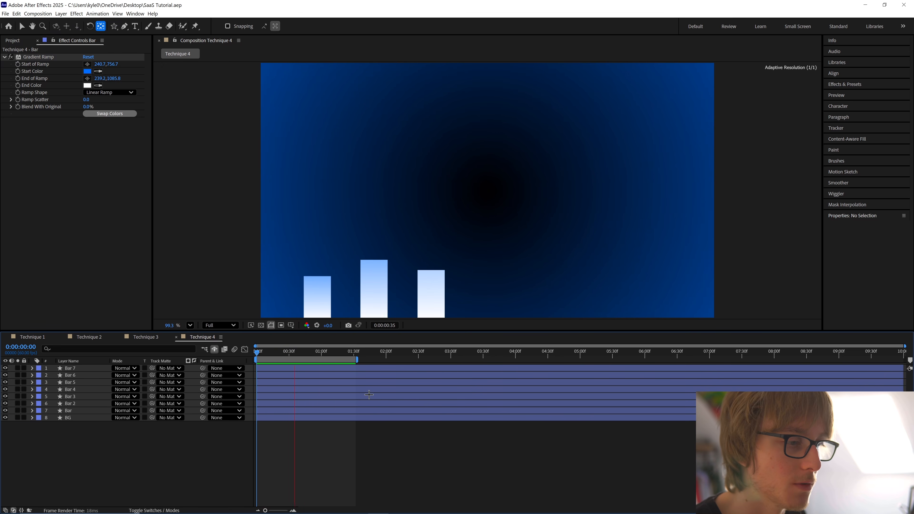
drag(327, 353, 354, 352)
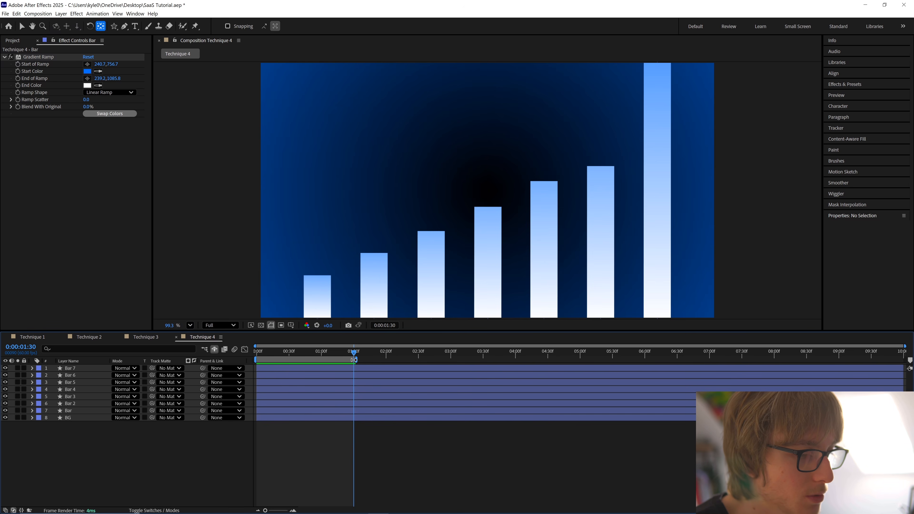
key(ctrl+s)
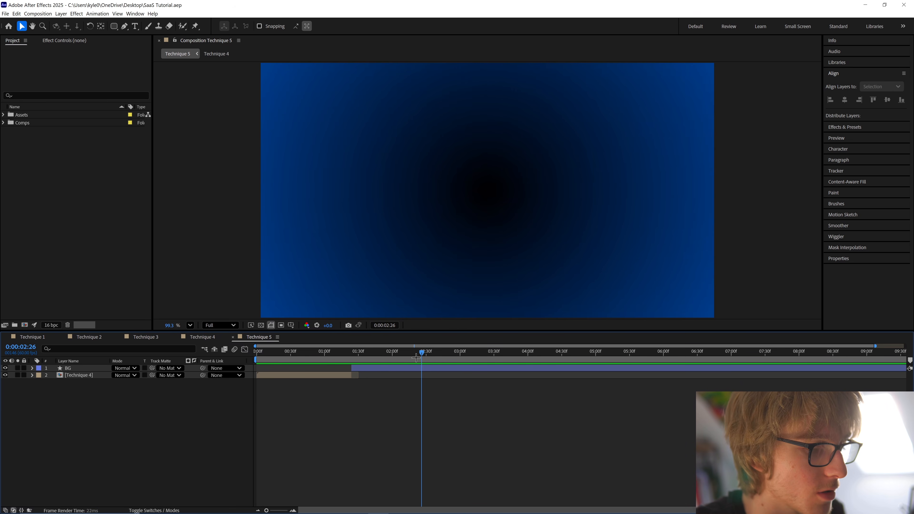
Scrub to 0:00:01:23 in the Technique 5 composition and select the nested Technique 4 layer to inspect its end.
click(340, 356)
drag(339, 357, 350, 355)
click(342, 375)
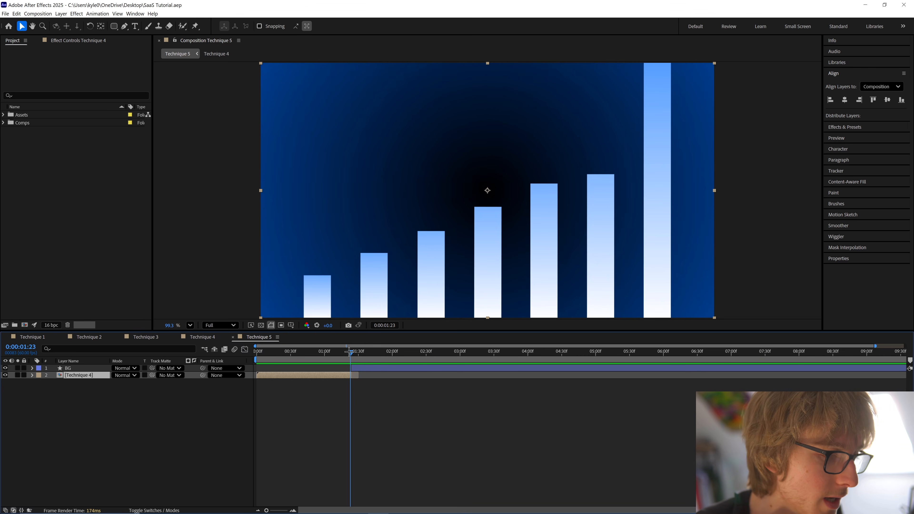
At 0:00:02:03, draw a white rounded square about 70 px wide near the composition's center on a new shape layer.
click(395, 352)
click(114, 26)
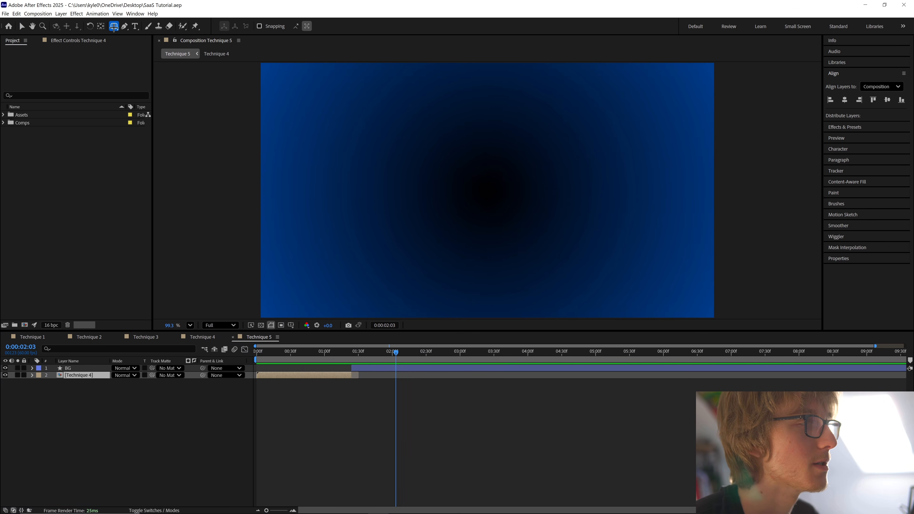
click(115, 28)
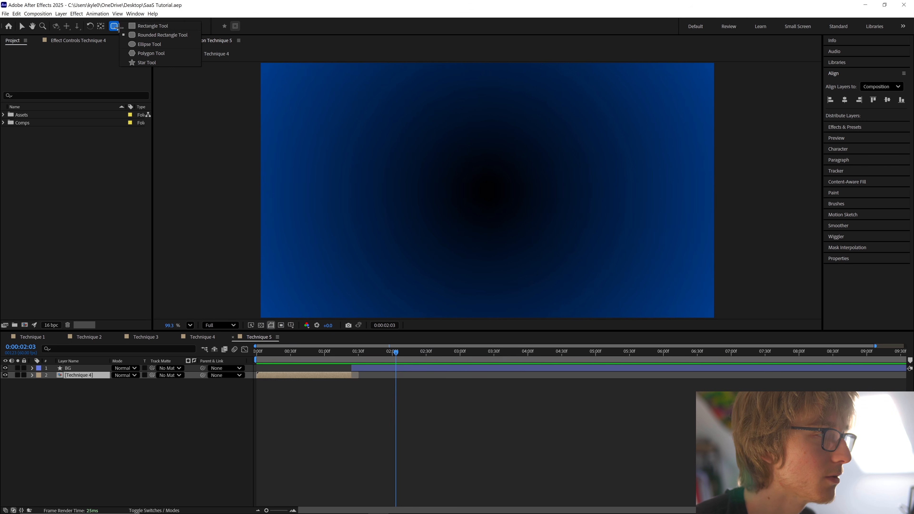
click(151, 34)
click(145, 427)
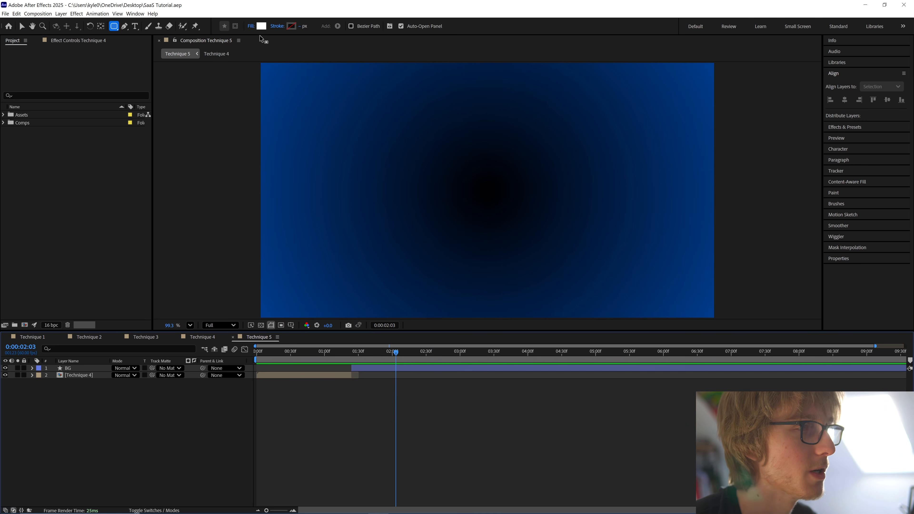
drag(461, 188, 478, 204)
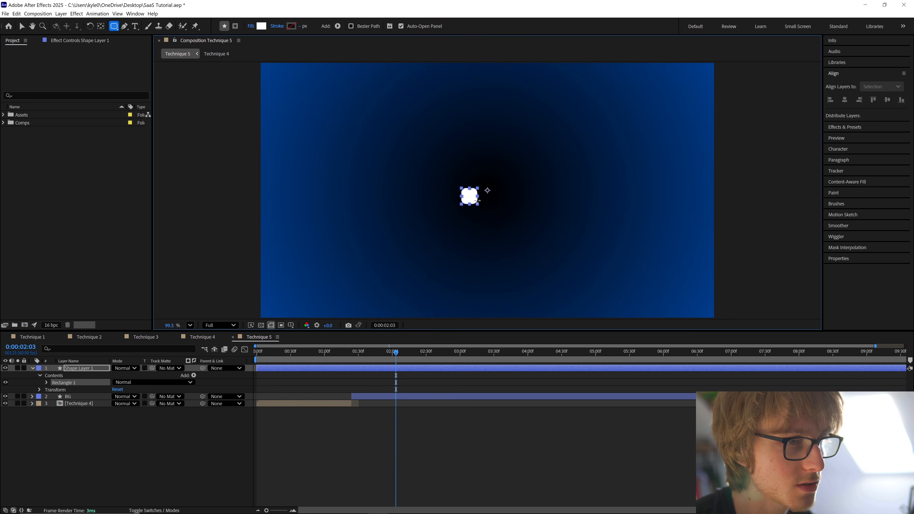
Center the anchor point in Shape Layer 1's content and align the layer horizontally and vertically to the composition's center.
right_click(77, 369)
mouse_move(119, 195)
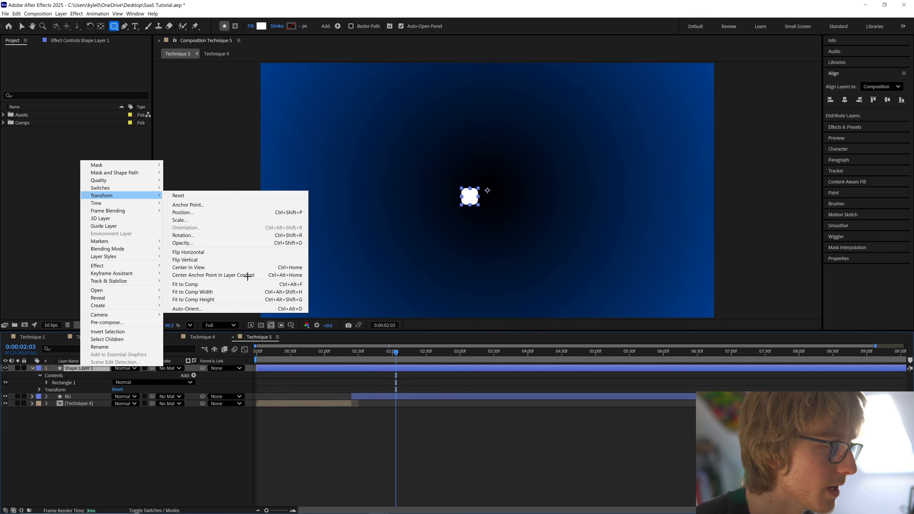
click(248, 277)
click(845, 74)
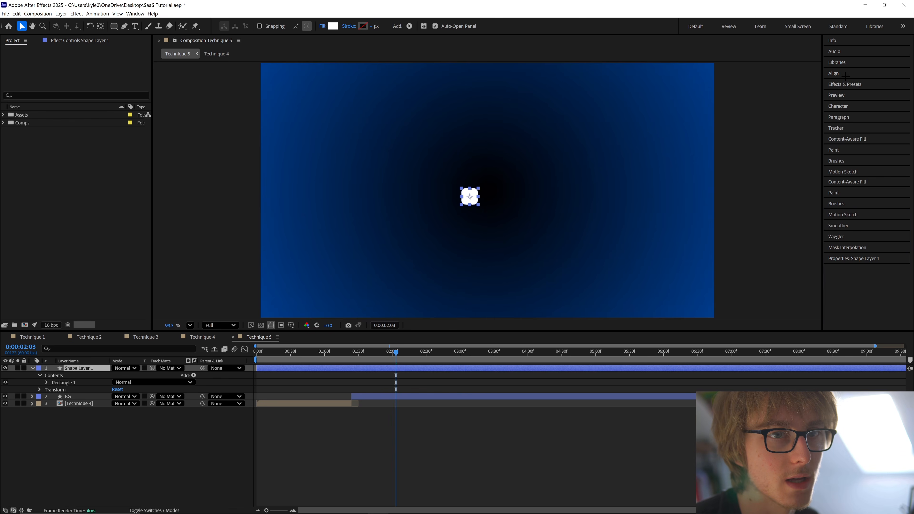
click(845, 74)
click(844, 100)
click(887, 100)
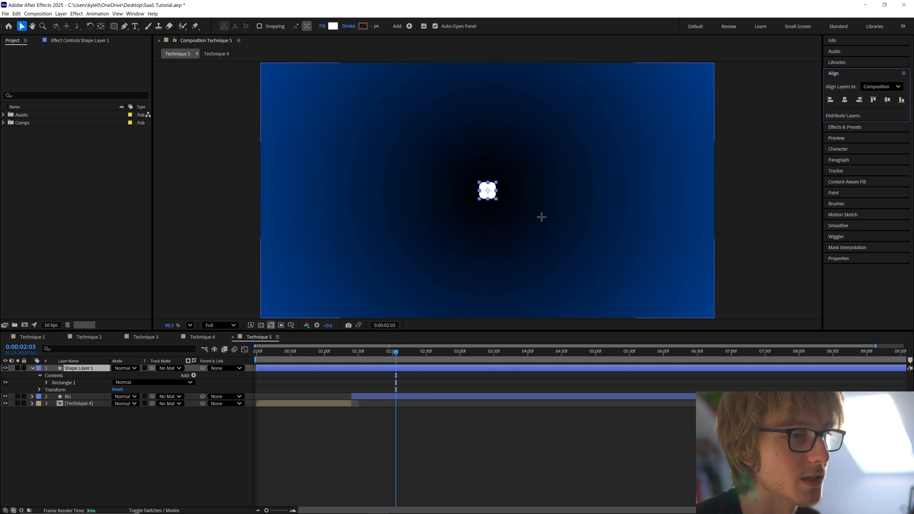
Set the Roundness of Shape Layer 1's rectangle path to 100 to turn the square into a circle.
click(46, 382)
click(69, 390)
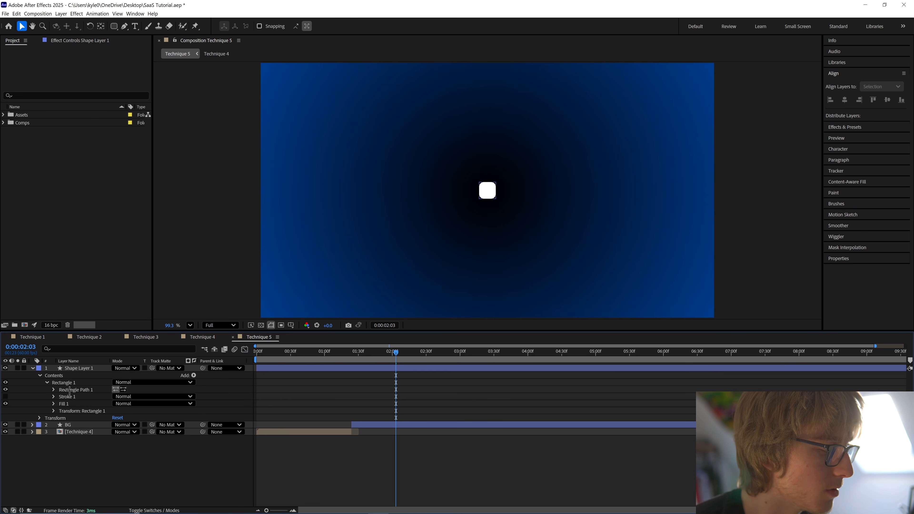
click(53, 390)
click(120, 410)
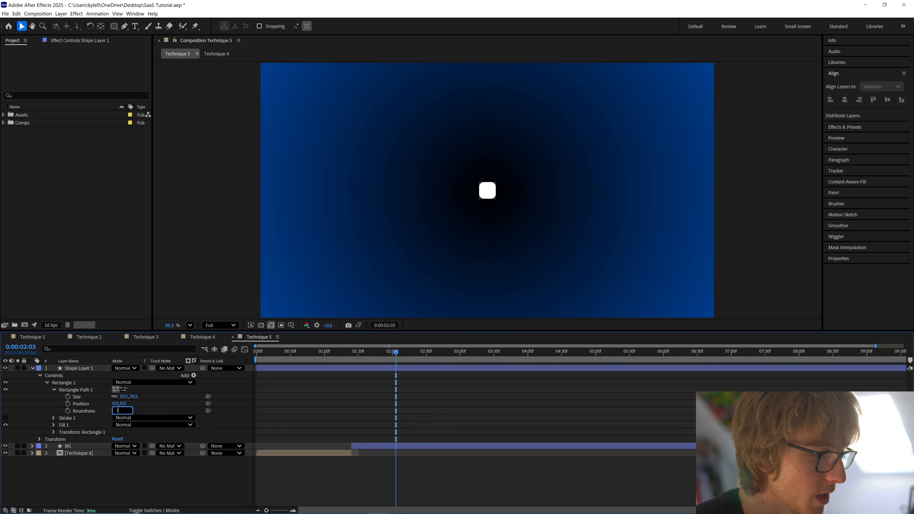
key(Return)
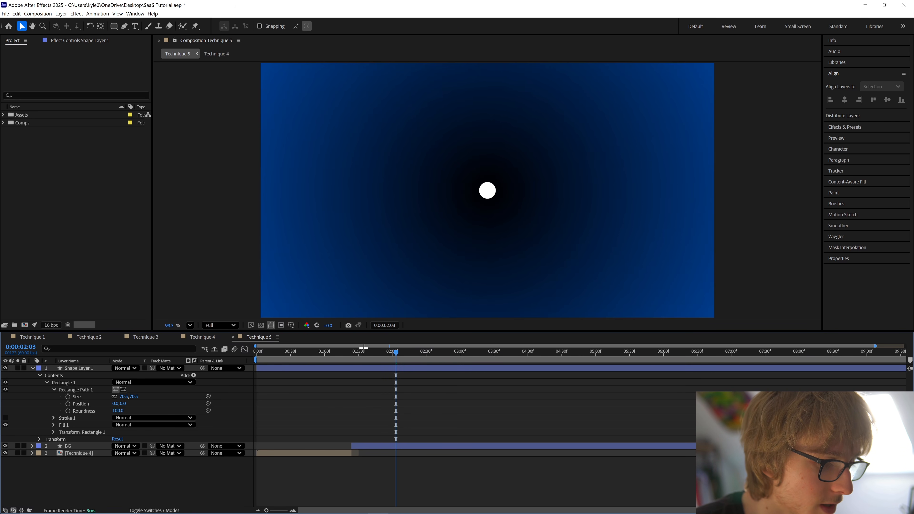
Trim the start of Shape Layer 1 to 0:00:01:24, in line with the BG layer, and collapse its properties.
scroll(350, 352, up, 2)
drag(370, 352, 356, 352)
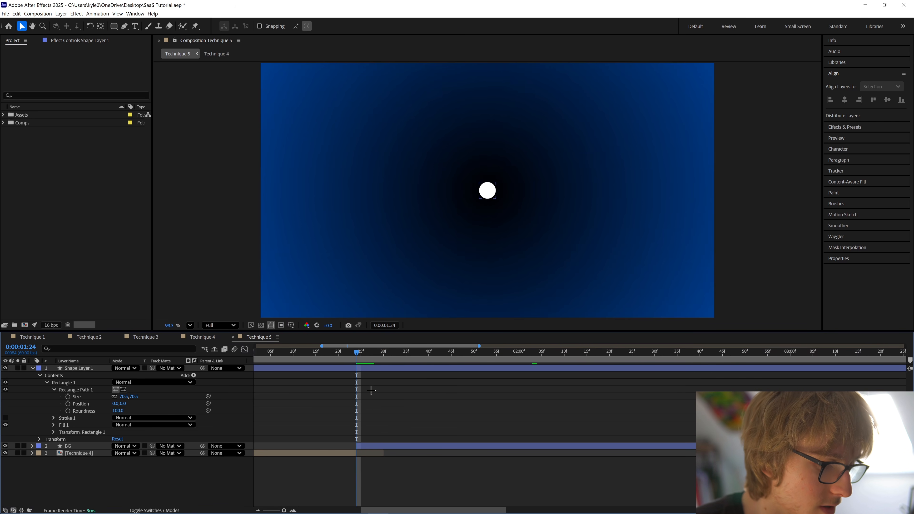
click(365, 371)
click(32, 368)
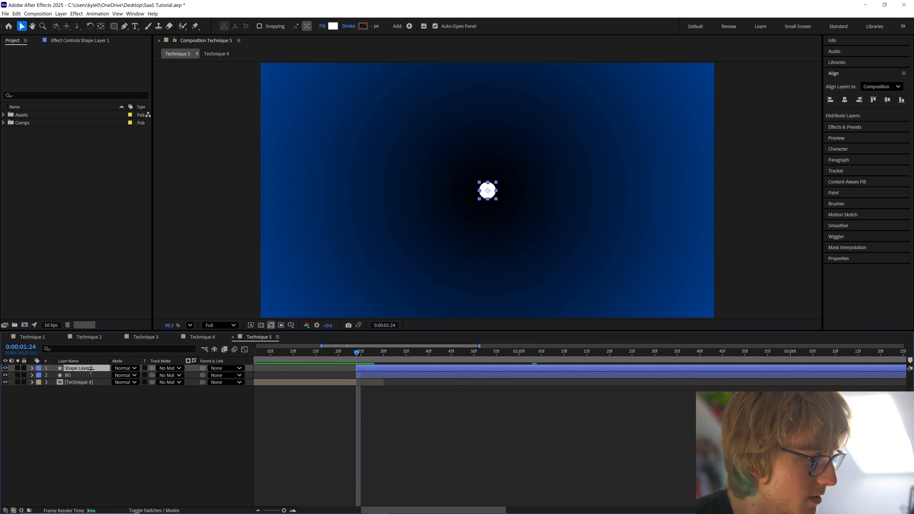
Rename Shape Layer 1 as "Rounded Rectangle".
right_click(76, 364)
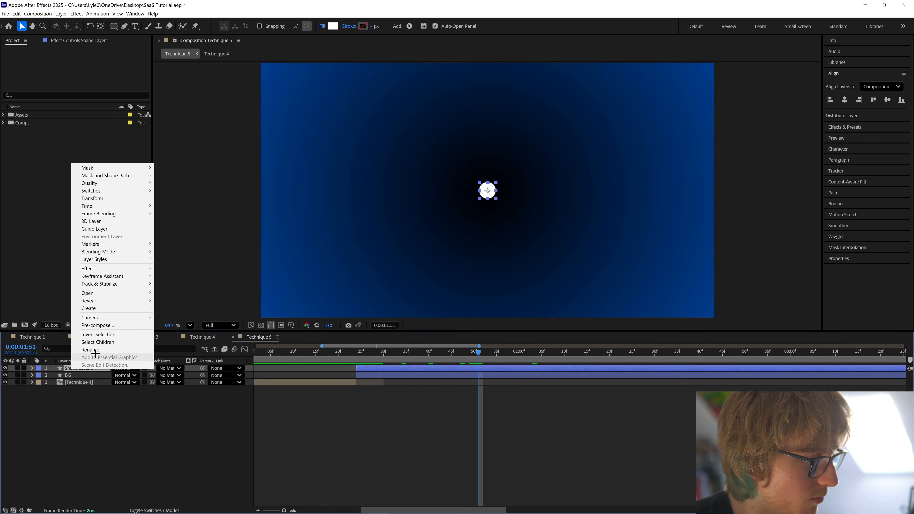
click(96, 351)
text(r)
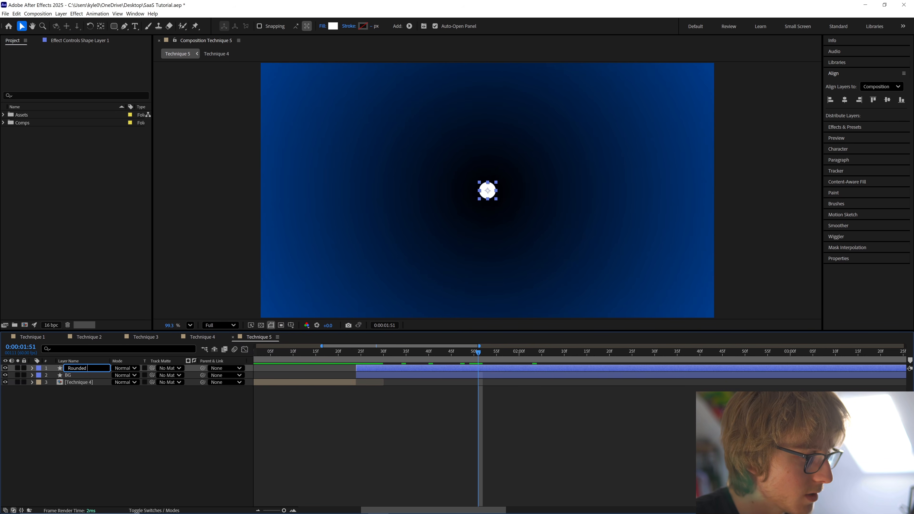
text(ounded Rectangle)
key(Return)
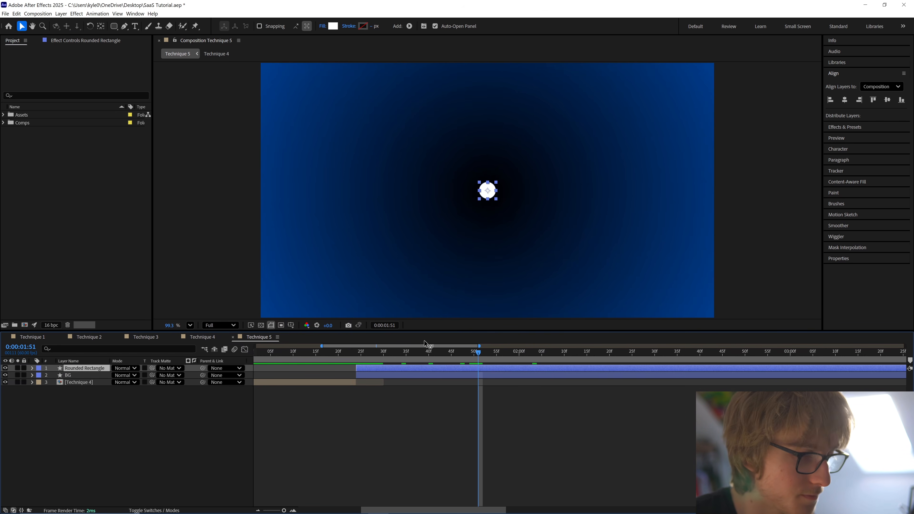
Keyframe Rounded Rectangle's Position from 960, 1130 below the frame at 0:00:01:24 to the composition's center at 0:00:01:50.
click(360, 351)
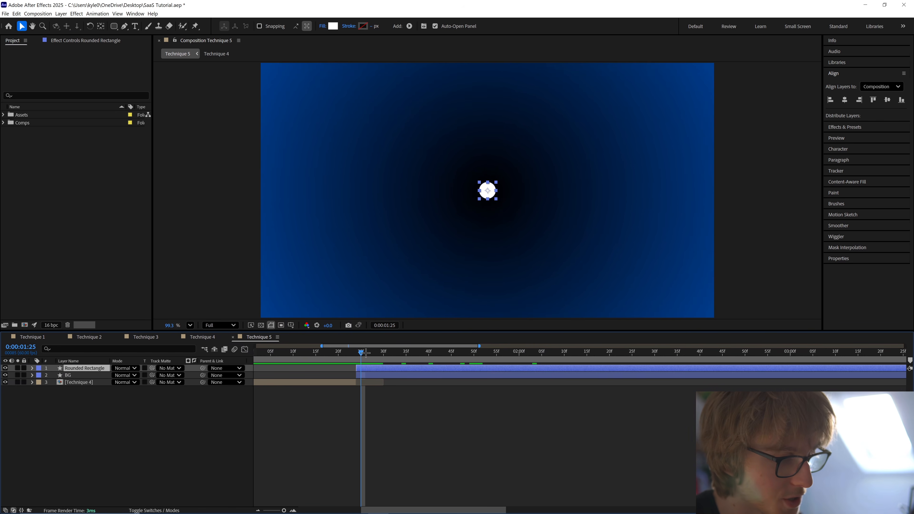
key(Page_Up)
key(alt+shift+p)
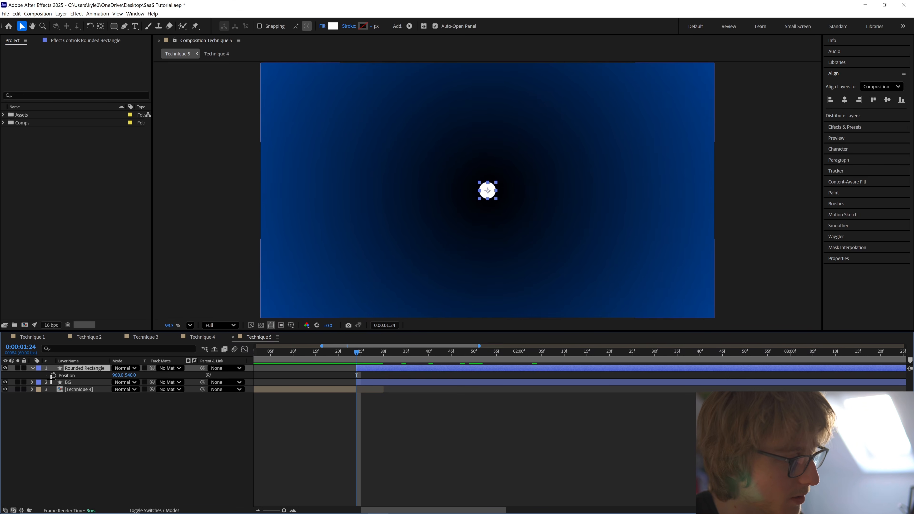
scroll(371, 380, down, 2)
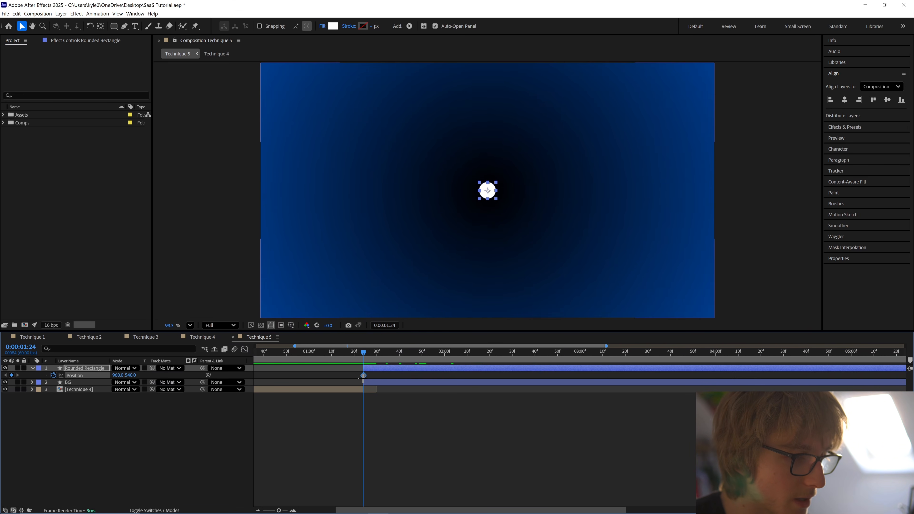
drag(362, 376, 422, 376)
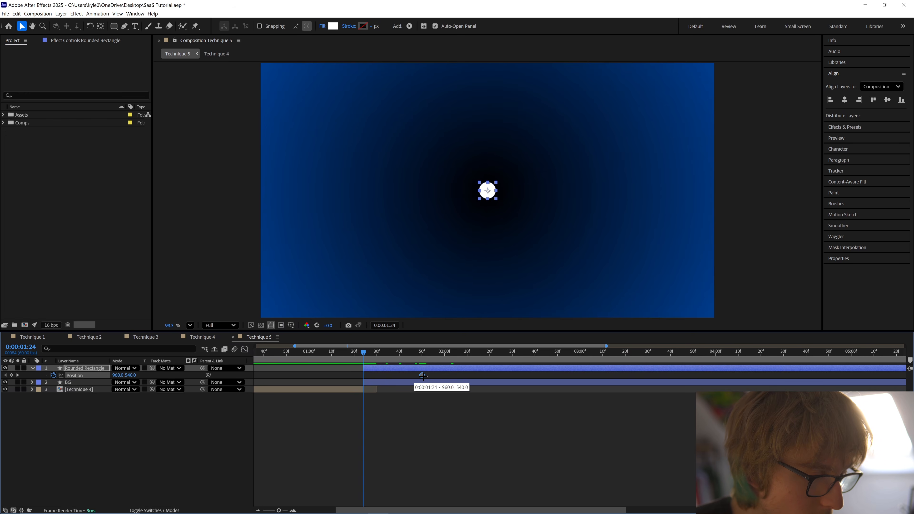
drag(131, 375, 355, 398)
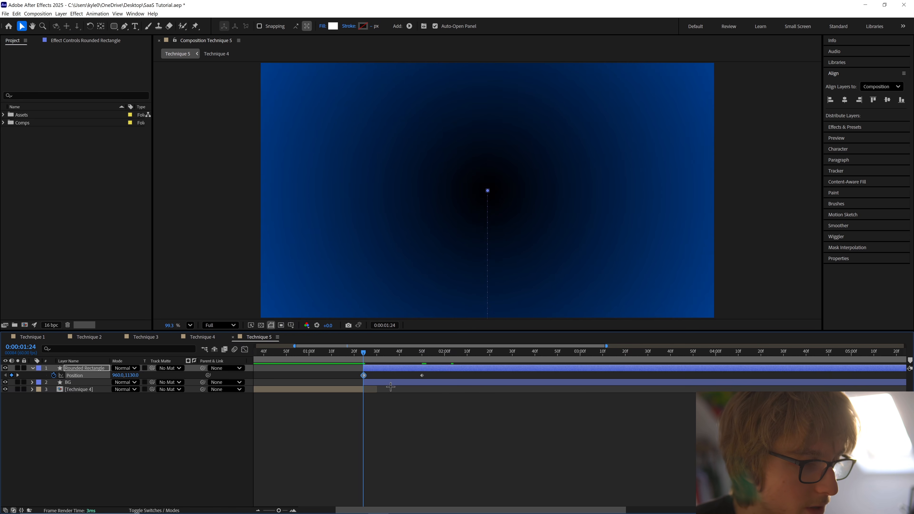
Apply Easy Ease to the Position keyframes and stretch the end keyframe's speed influence so the circle rises fast and slows down.
key(minus)
drag(347, 354, 375, 356)
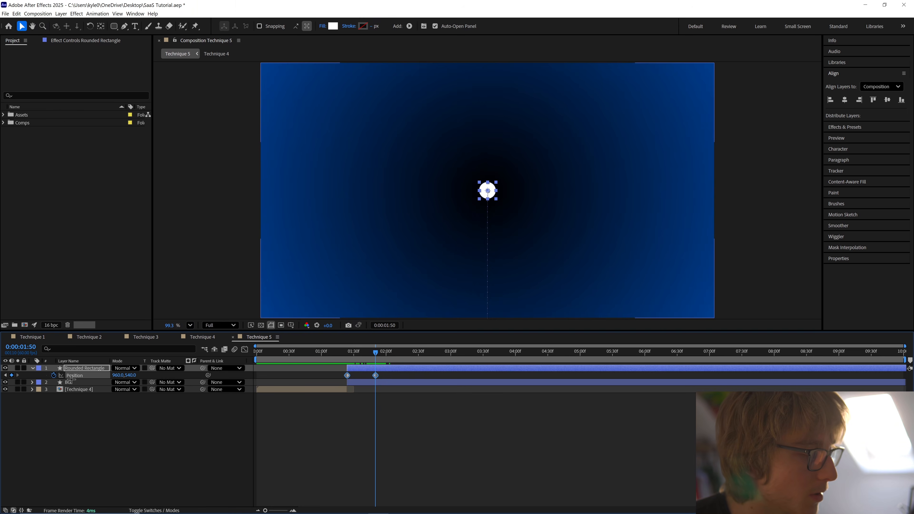
right_click(80, 376)
mouse_move(146, 465)
click(213, 392)
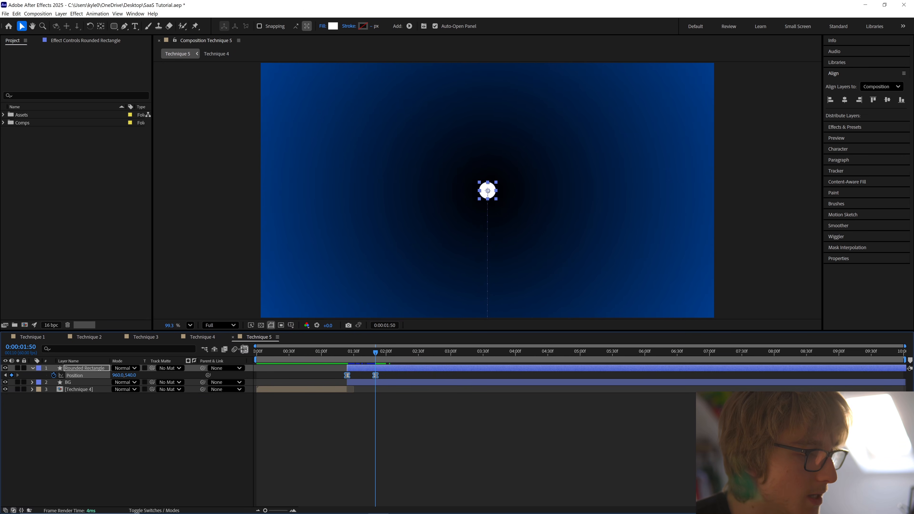
click(245, 349)
drag(379, 485, 315, 486)
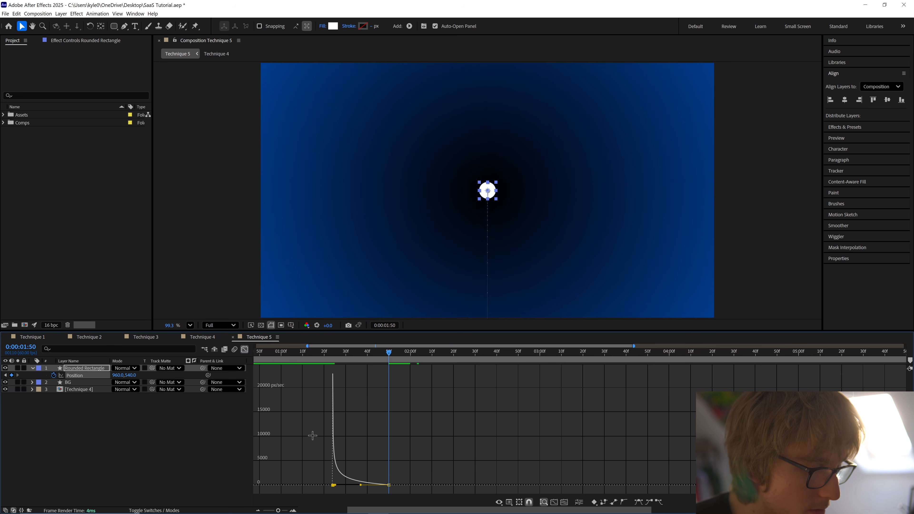
click(244, 349)
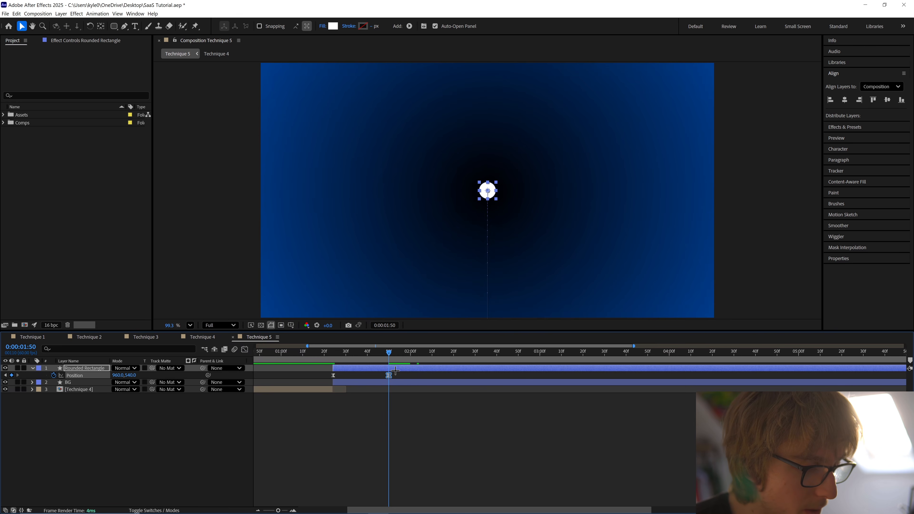
Paste the centered Position keyframe at 0:00:02:07, set the one at 0:00:01:50 to 960, 504 as an overshoot, and save the project.
click(425, 353)
key(ctrl+v)
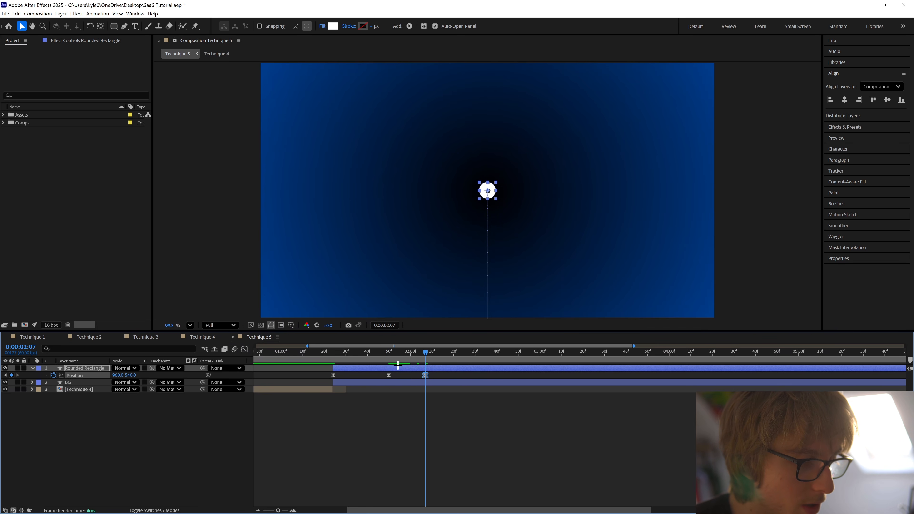
click(389, 357)
click(388, 375)
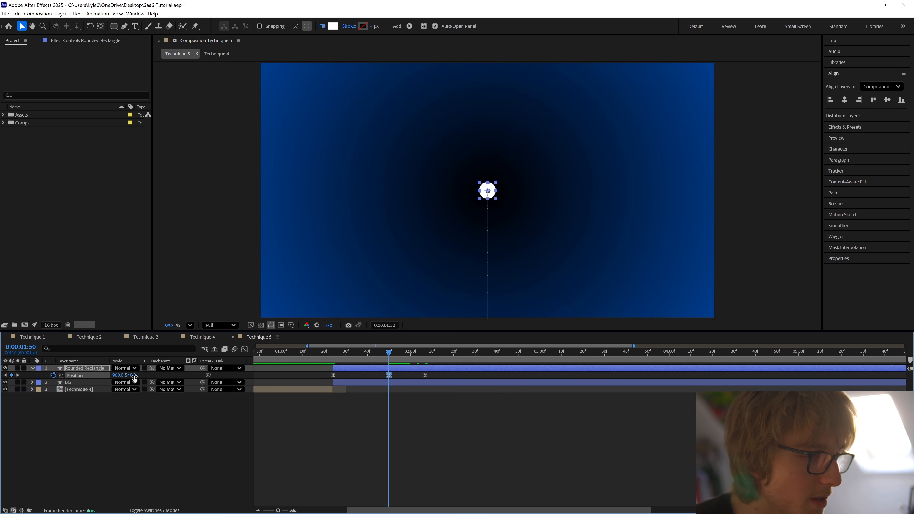
drag(134, 377, 121, 377)
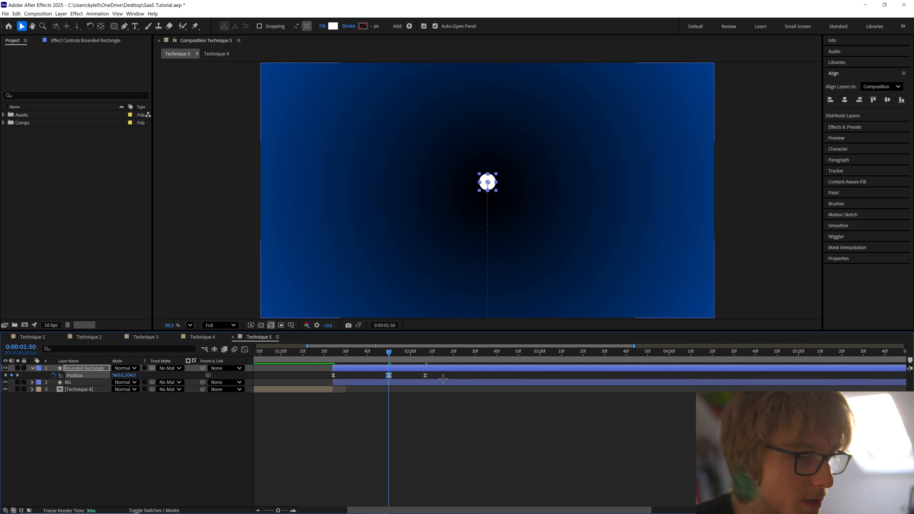
scroll(455, 372, down, 3)
key(ctrl+s)
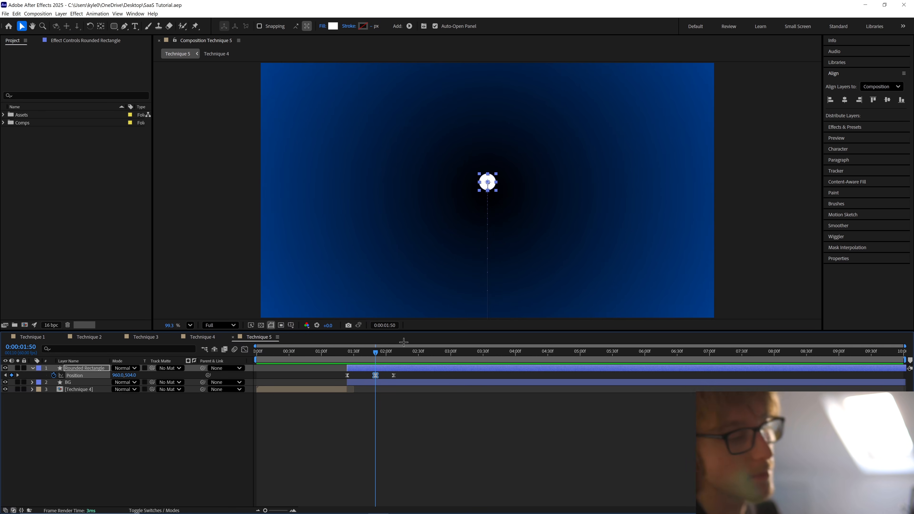
Reshape the Position speed graph between the overshoot keyframe and the final keyframe so the circle settles smoothly.
drag(364, 360, 344, 355)
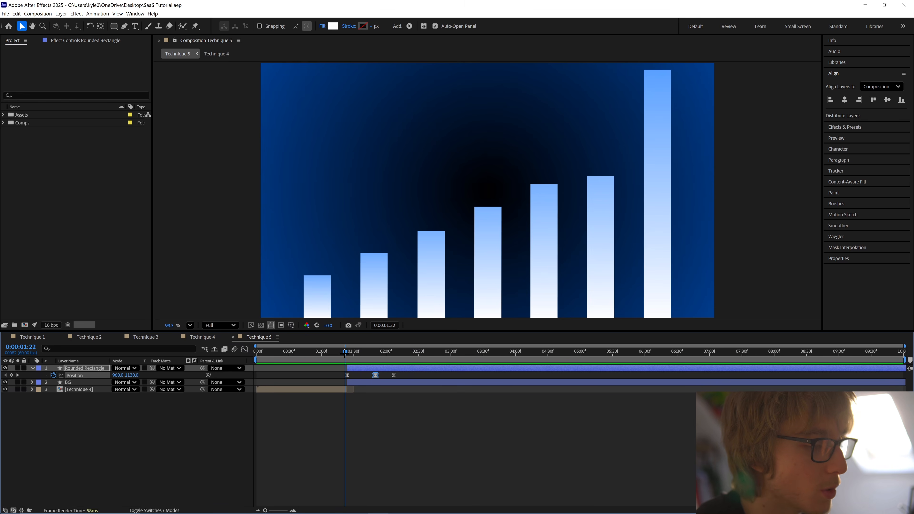
click(243, 349)
scroll(374, 467, up, 4)
drag(481, 478, 447, 487)
scroll(447, 479, down, 4)
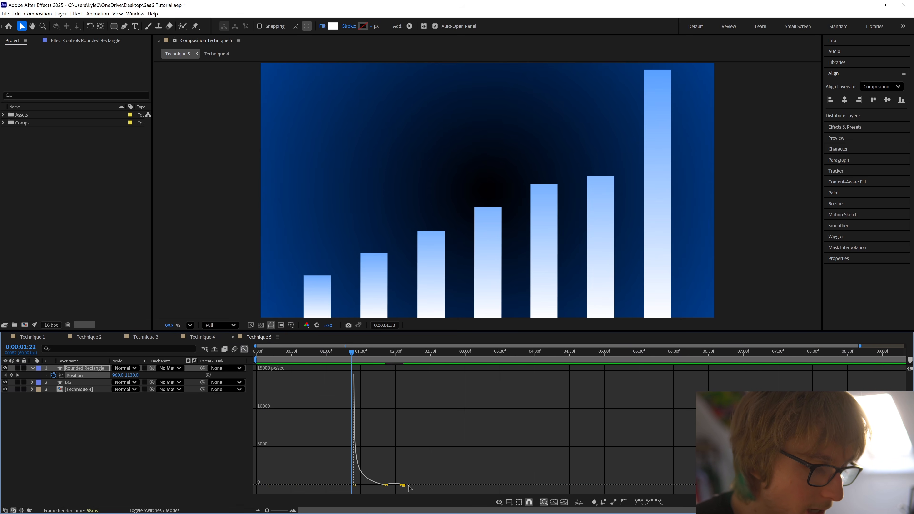
scroll(378, 417, up, 4)
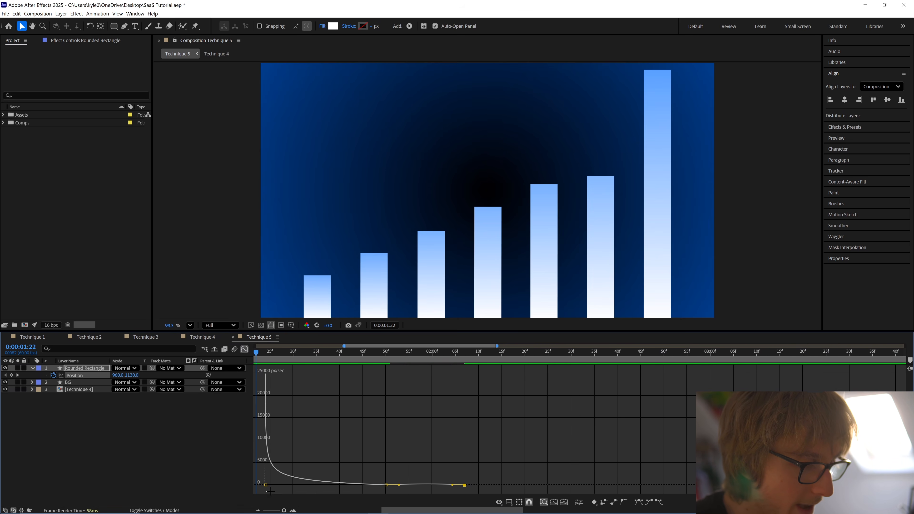
click(245, 349)
Play back the circle's rise and settle from 0:00:01:22.
scroll(375, 377, down, 5)
drag(353, 355, 344, 355)
key(space)
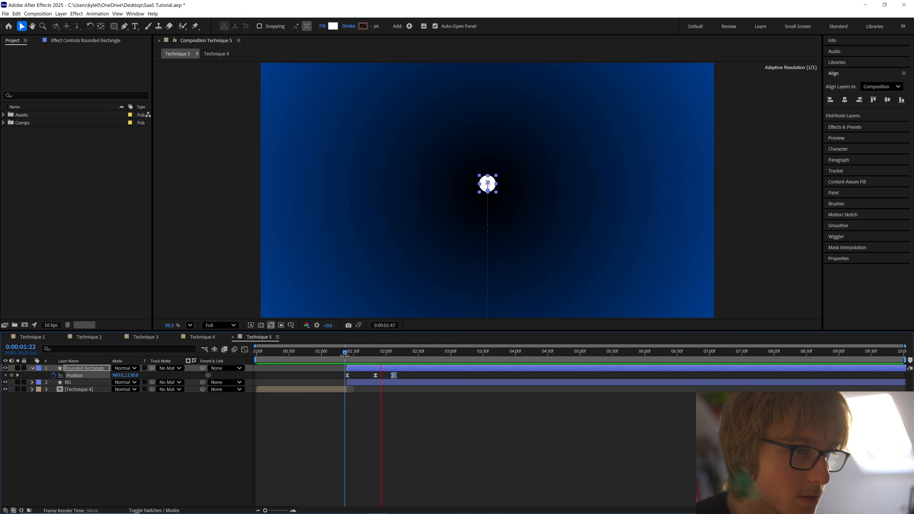
click(376, 450)
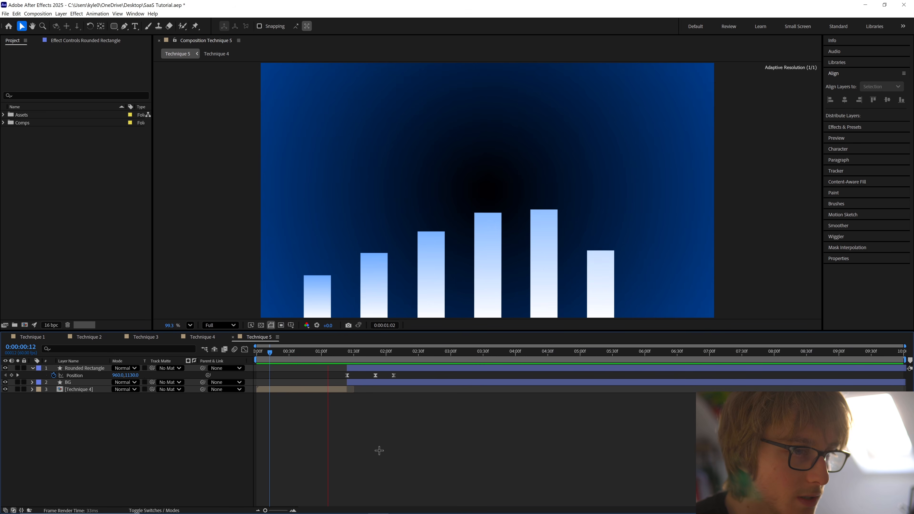
At 0:00:01:48, set starting keyframes for the Roundness and Size of Rounded Rectangle's rectangle path.
click(374, 353)
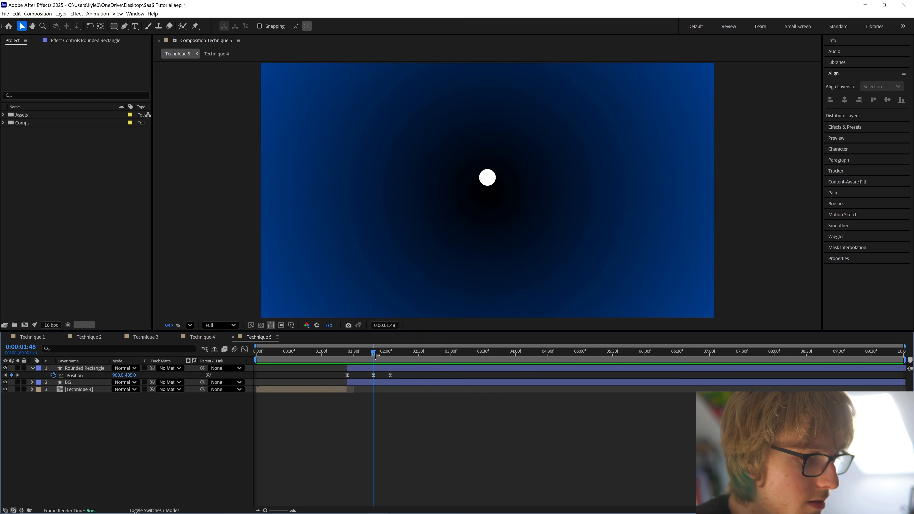
click(67, 365)
click(68, 361)
click(32, 368)
click(33, 368)
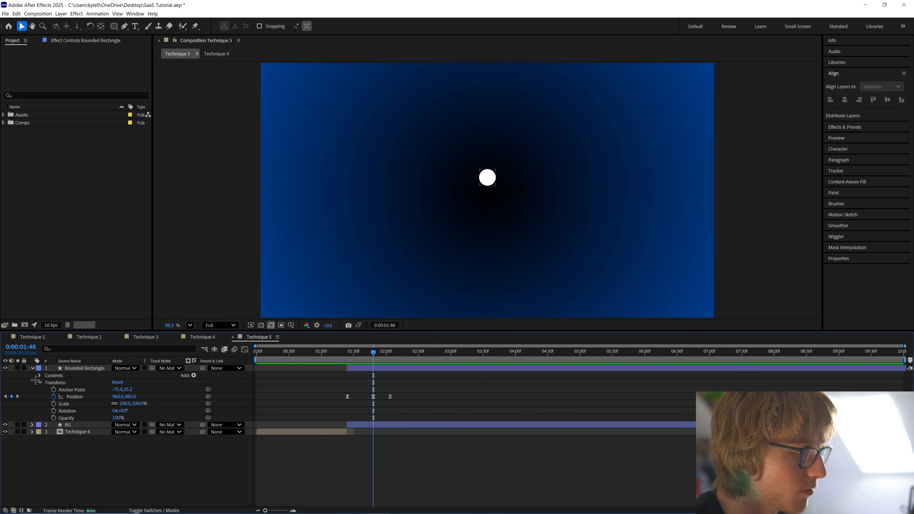
click(40, 382)
click(39, 382)
click(39, 375)
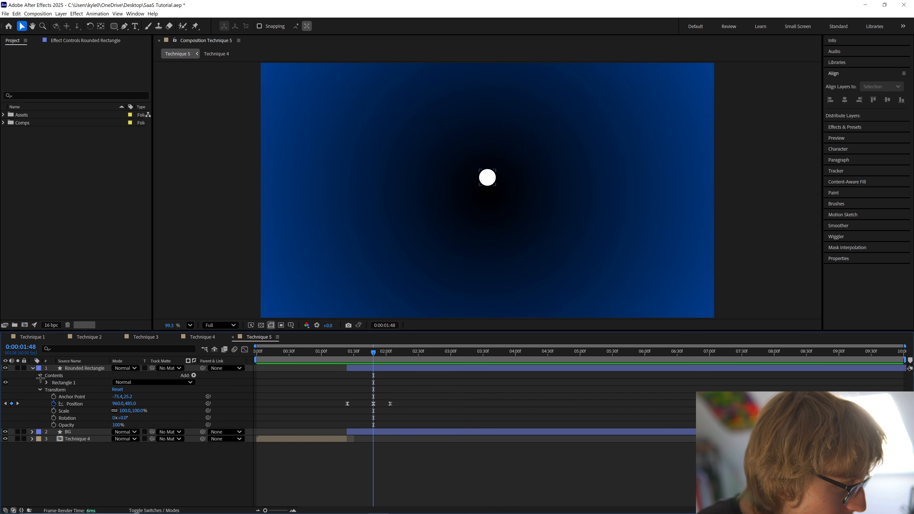
click(47, 383)
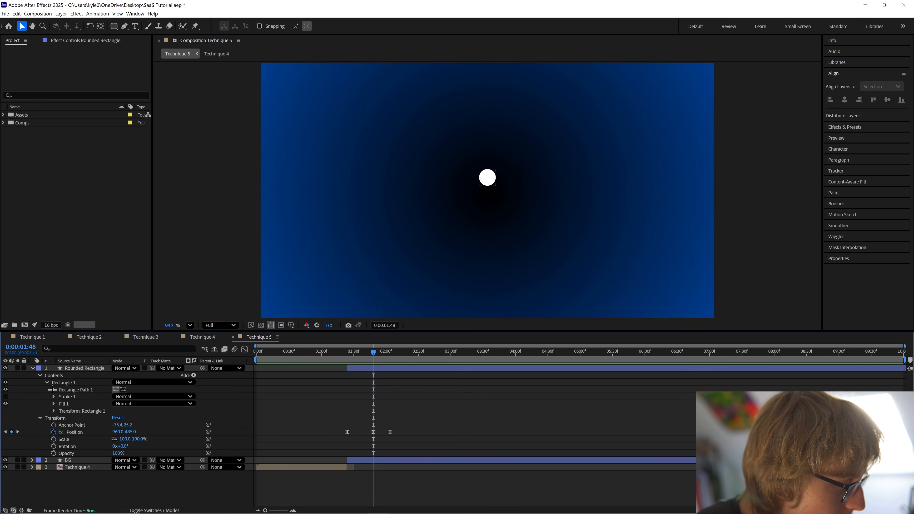
click(83, 410)
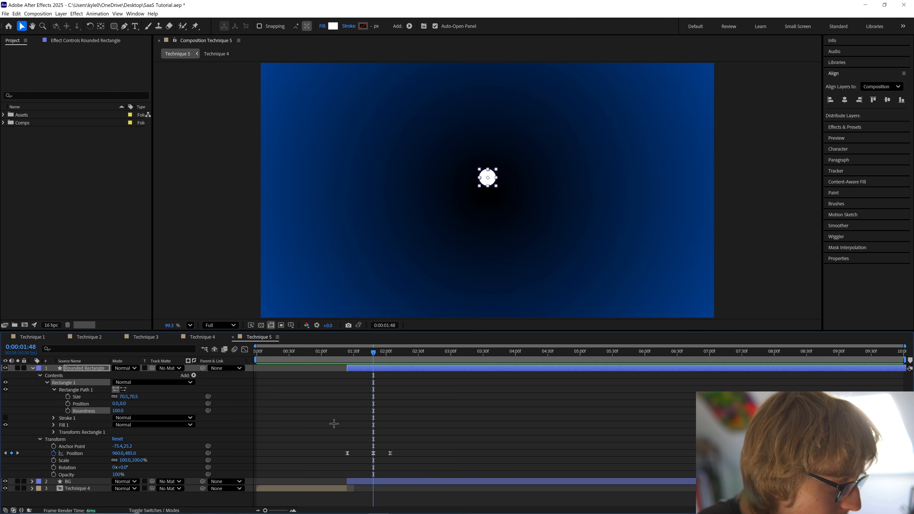
click(68, 410)
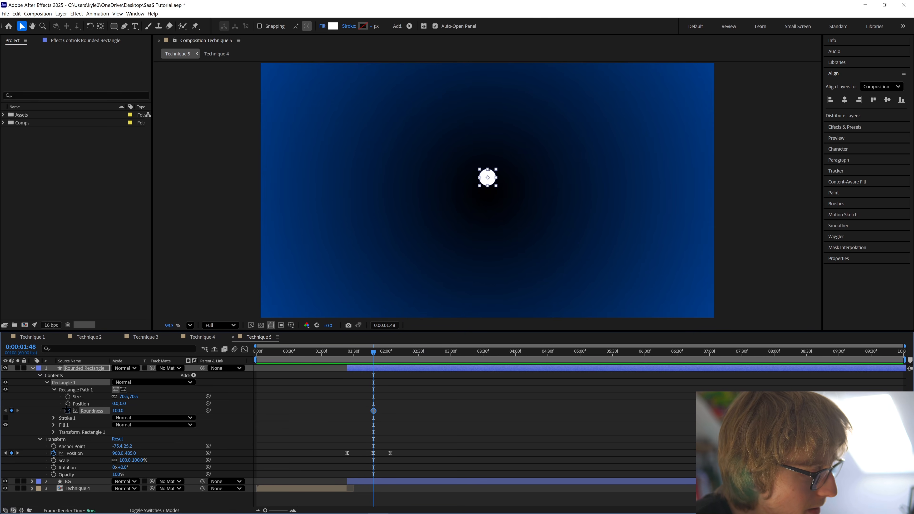
click(68, 396)
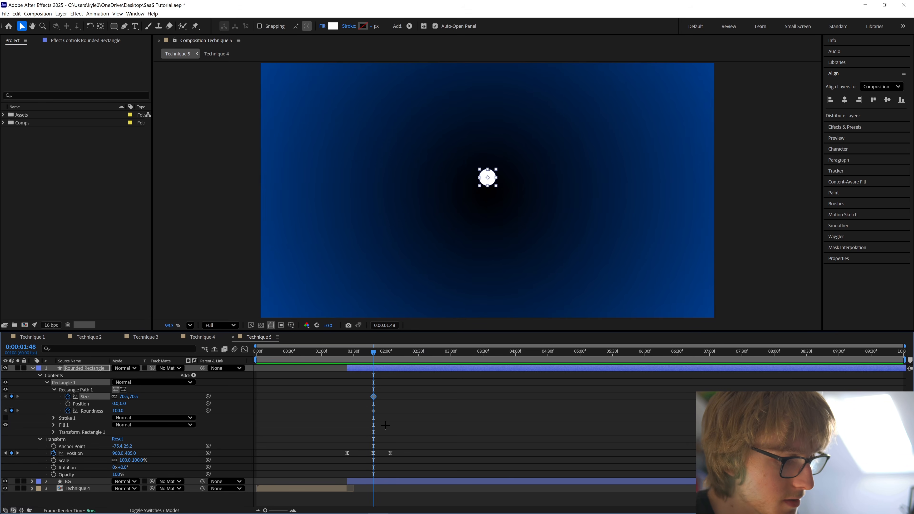
Show only Rounded Rectangle's keyframed properties and shift its Size and Roundness keyframes to 0:00:01:56.
click(388, 366)
key(u)
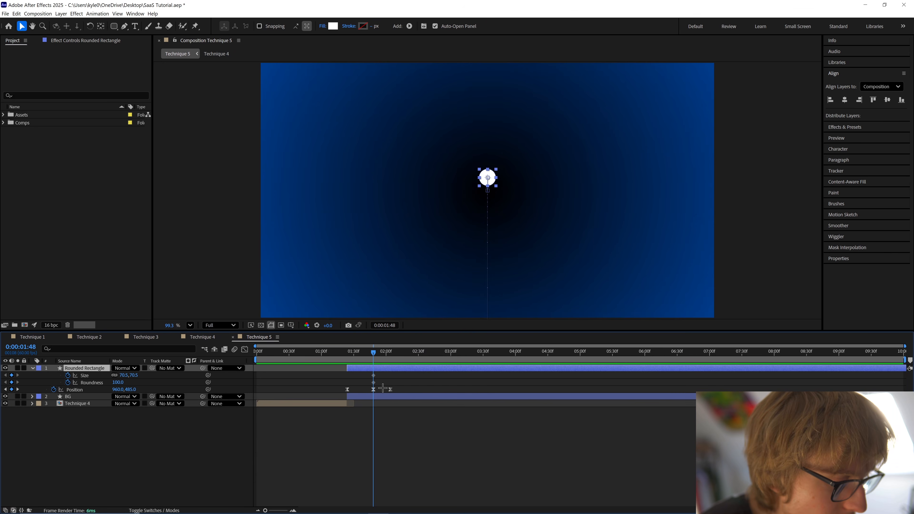
scroll(383, 384, up, 4)
drag(329, 373, 386, 358)
click(359, 377)
click(406, 383)
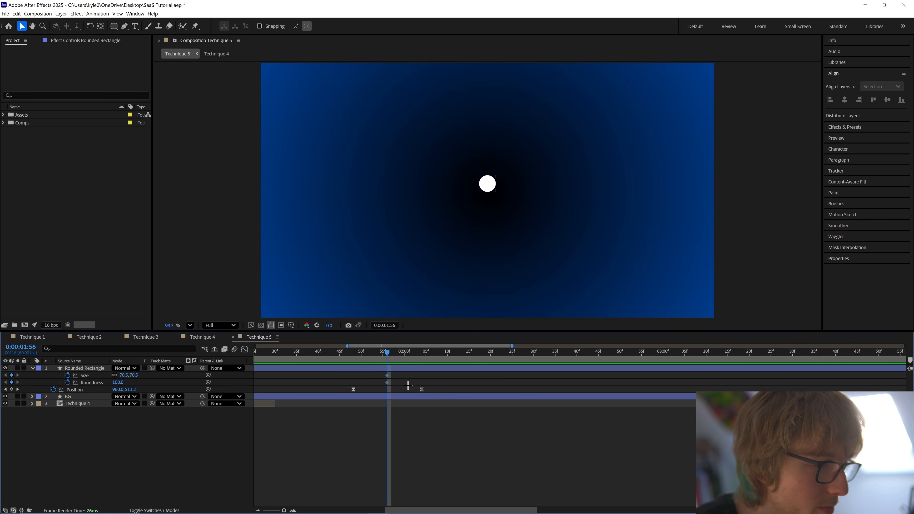
click(387, 383)
click(426, 382)
At 0:00:02:48, set the rectangle path's Size to 698.5, 79.5 and its Roundness to 20 to form a wide bar.
scroll(431, 381, down, 3)
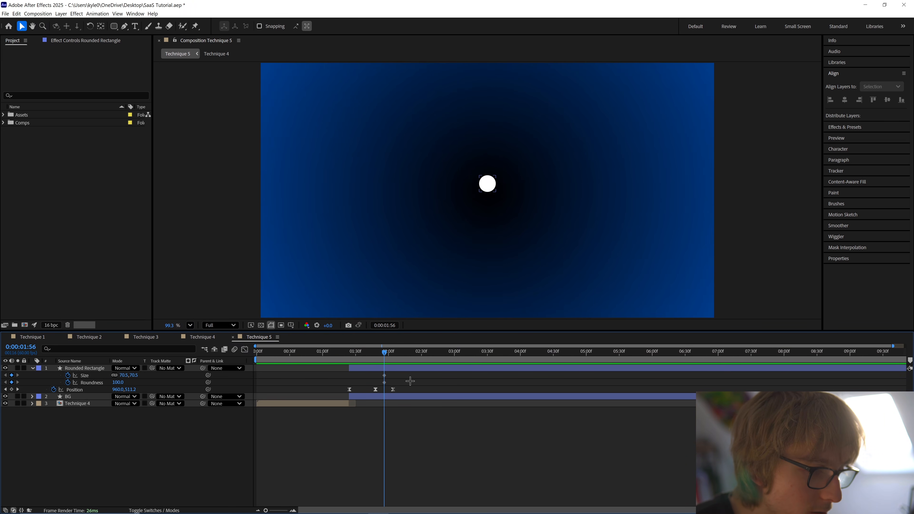
drag(395, 355, 435, 359)
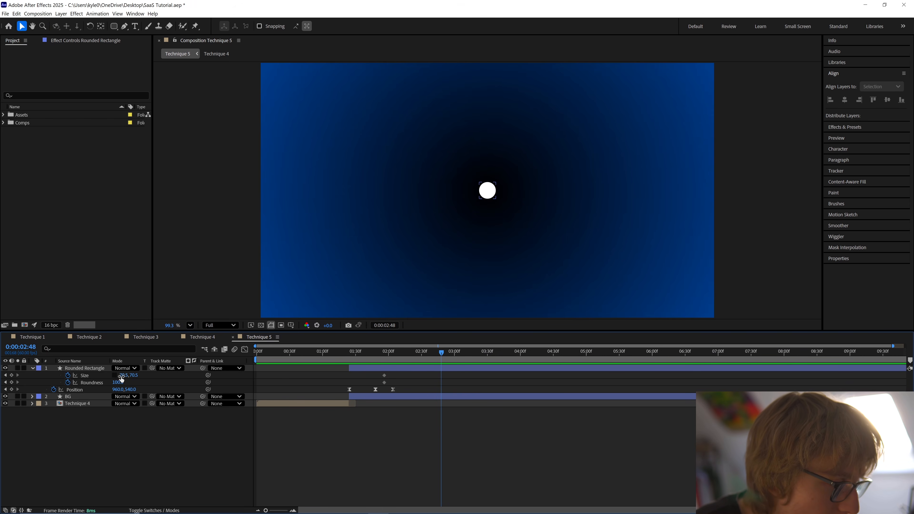
drag(121, 379, 363, 377)
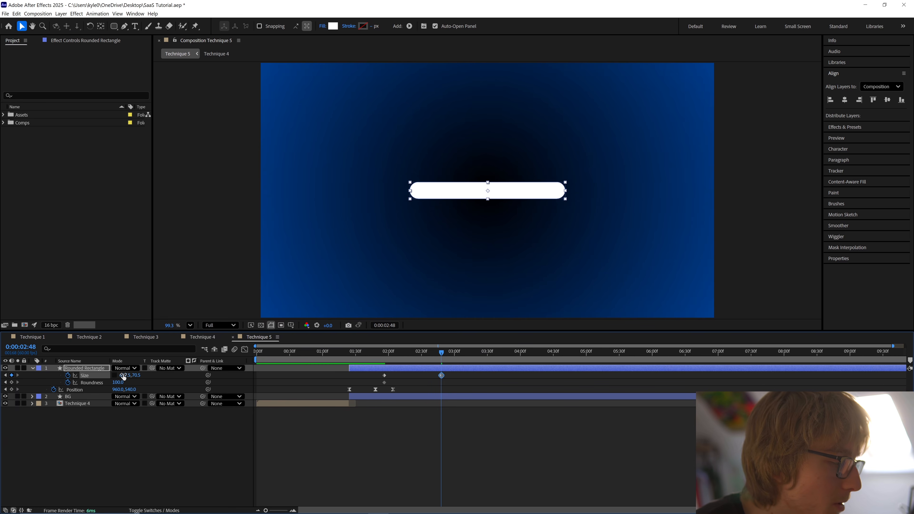
drag(123, 377, 73, 389)
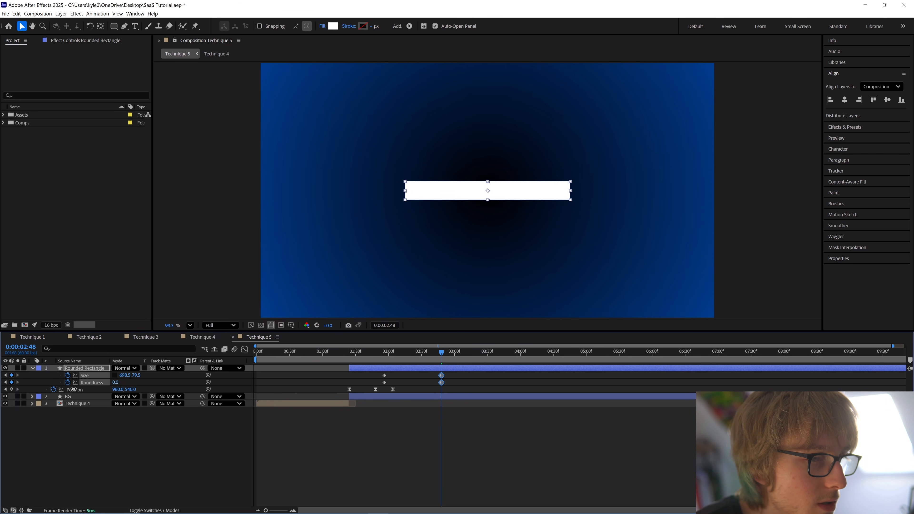
click(137, 429)
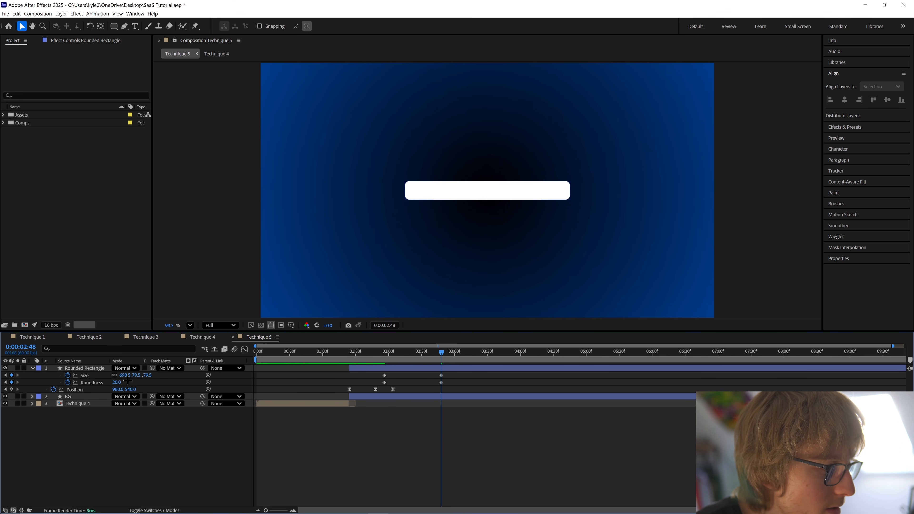
Enlarge the bar's Size to 801.5, 91.2 at 0:00:02:48 and apply Easy Ease to all Size and Roundness keyframes.
drag(126, 377, 168, 377)
click(368, 375)
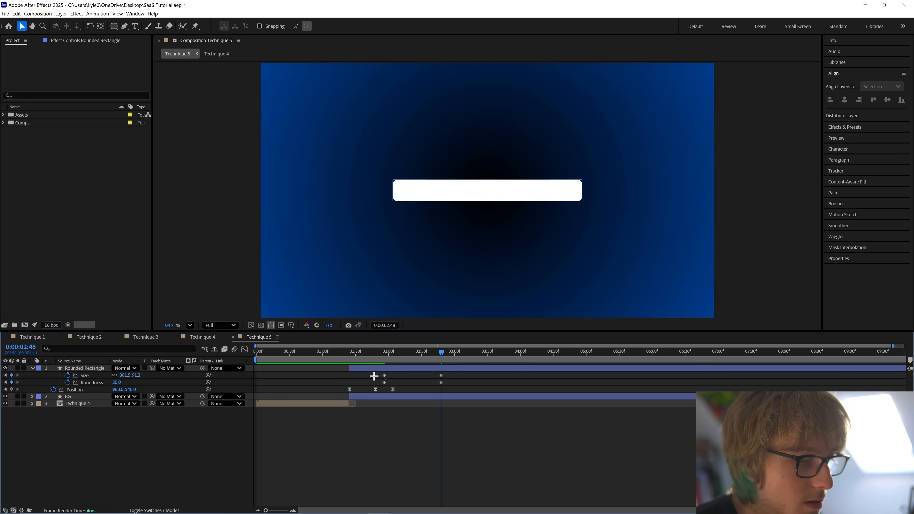
drag(368, 376, 455, 384)
right_click(441, 375)
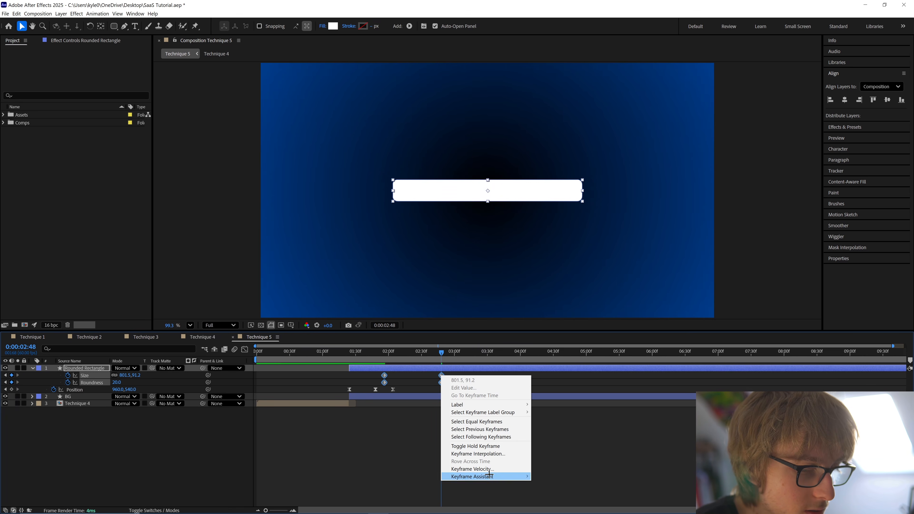
mouse_move(482, 477)
click(589, 400)
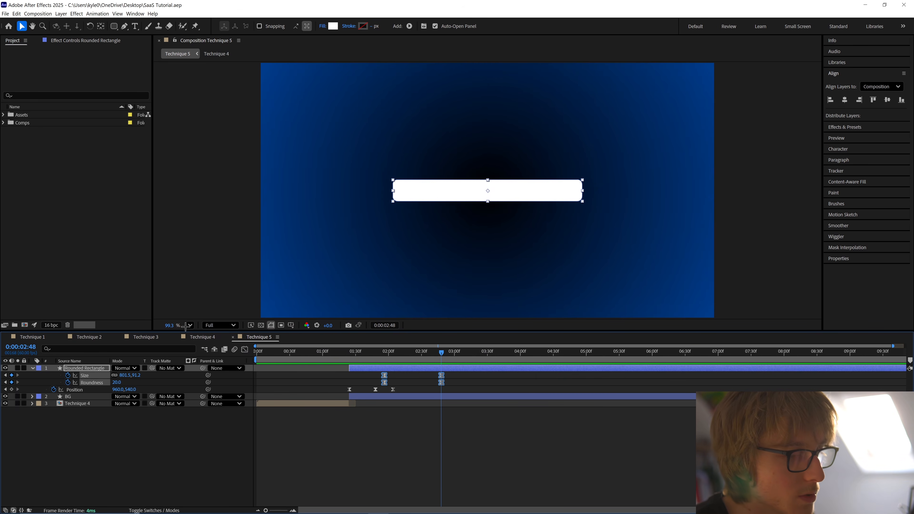
Reshape the Size and Roundness speed curve to peak early with a long slow-down, and preview the morph from about 0:00:01:45.
click(244, 349)
drag(471, 460, 413, 473)
click(370, 353)
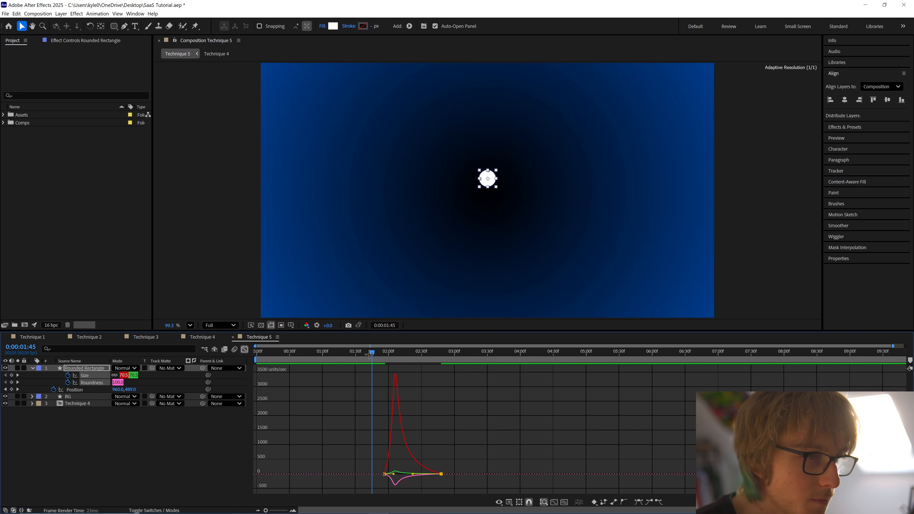
key(space)
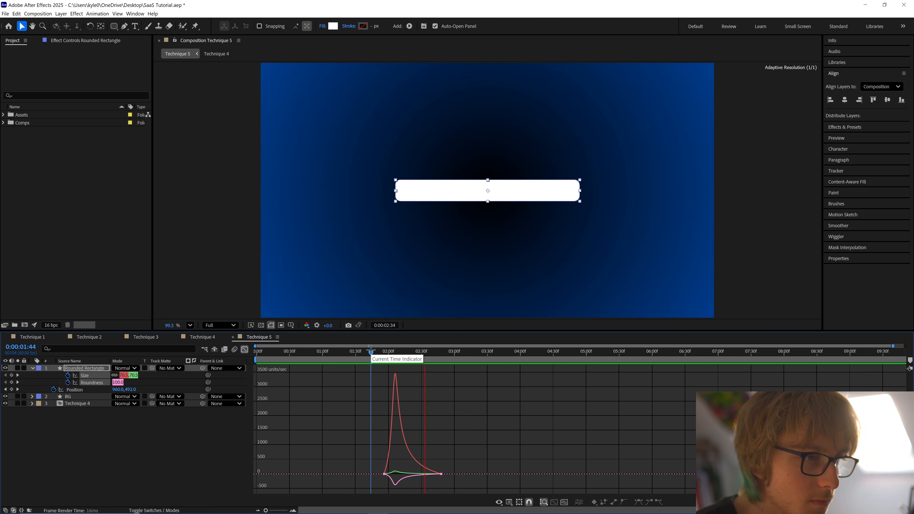
key(space)
Shorten the morph by moving the final Size and Roundness keyframes earlier, to about 0:00:02:30.
click(243, 348)
drag(373, 375, 445, 386)
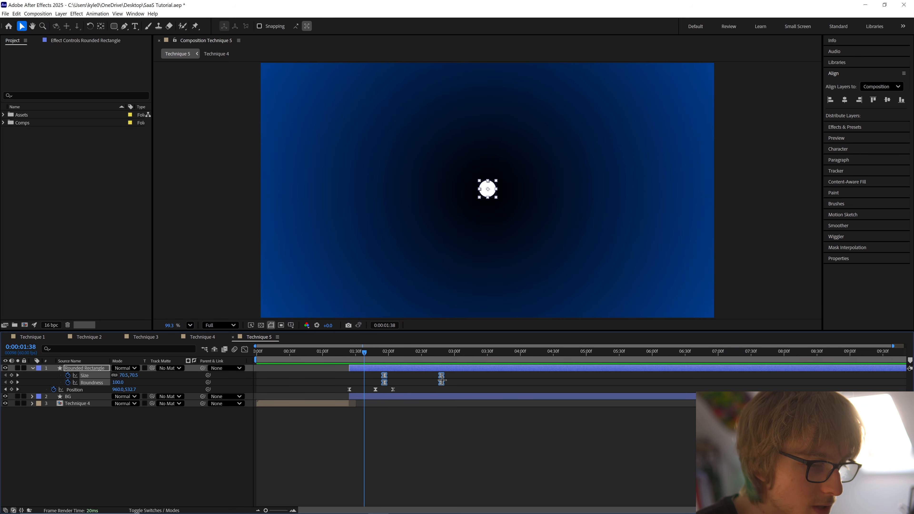
click(440, 375)
drag(363, 374, 423, 376)
click(454, 431)
Play back the circle-to-bar morph from 0:00:01:23, move the playhead to 0:00:02:46 and save the project.
key(space)
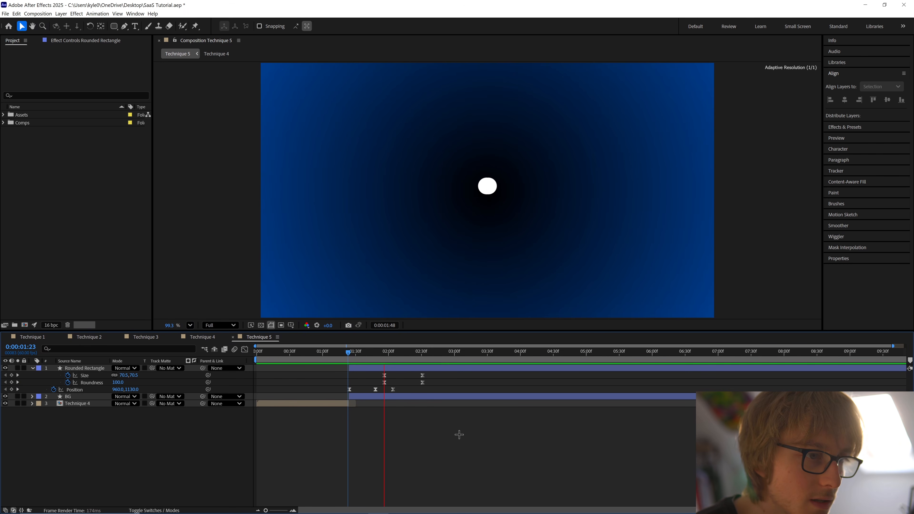
drag(369, 351, 439, 352)
key(ctrl+s)
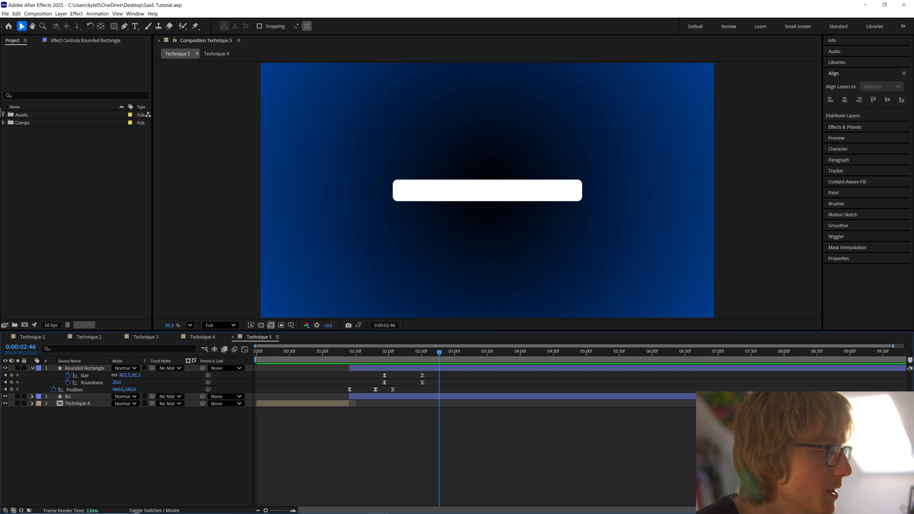
Add Windows XP Cursors.png from the Assets folder to Technique 5 and make it the topmost layer.
click(3, 114)
drag(49, 139, 164, 412)
click(3, 114)
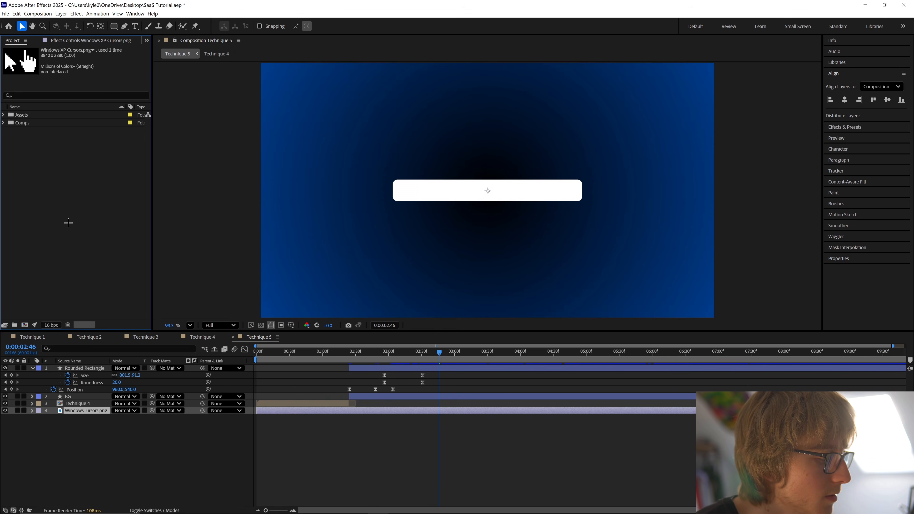
click(97, 369)
drag(93, 411, 92, 365)
Rename the Windows XP Cursors.png layer as Click.
right_click(89, 366)
click(108, 346)
text(C)
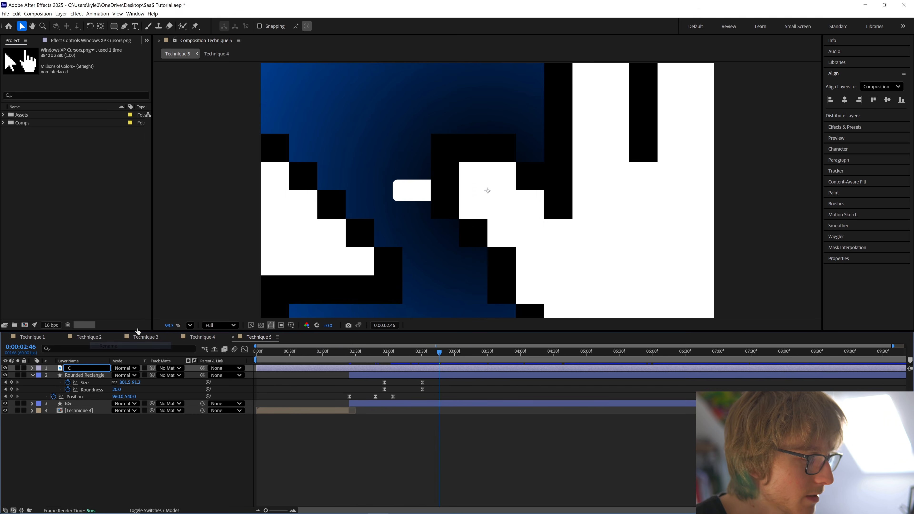
text(lick)
key(Return)
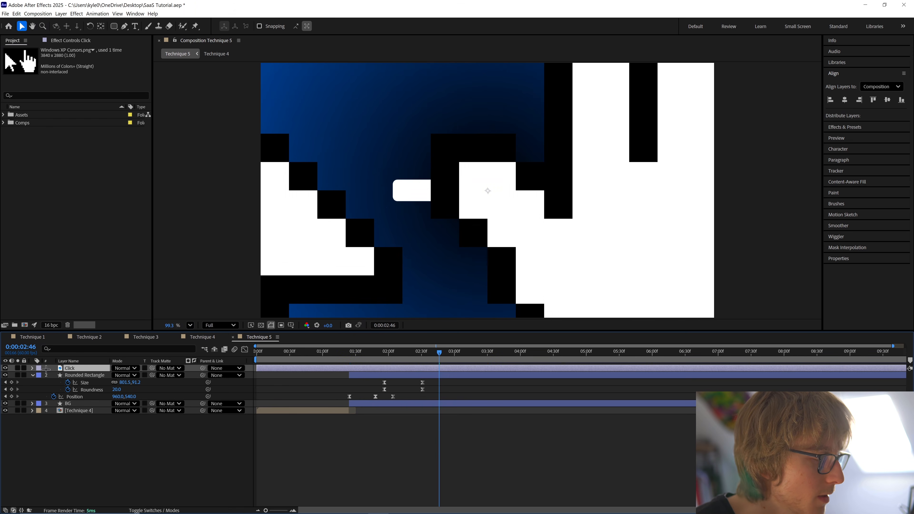
Scale Click to 30% and draw a closed Pen tool mask around the hand cursor only.
key(s)
drag(130, 375, 103, 380)
key(s)
key(g)
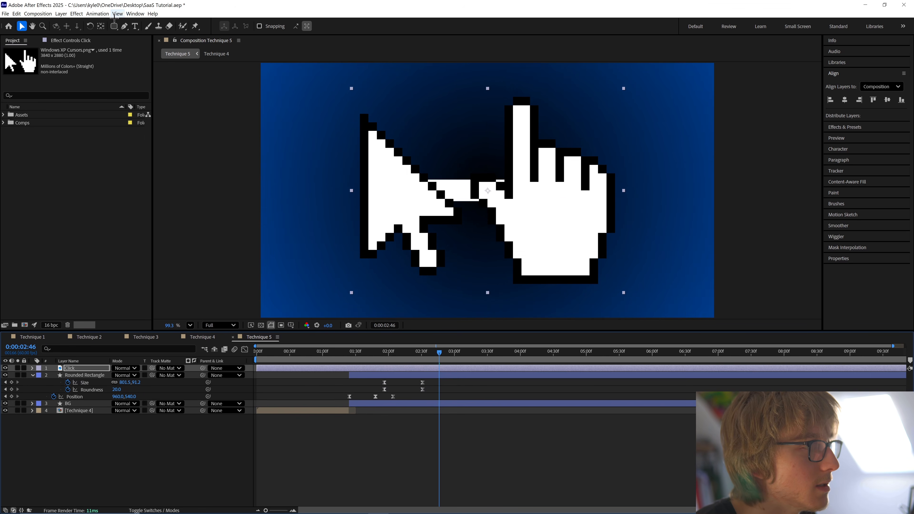
click(509, 304)
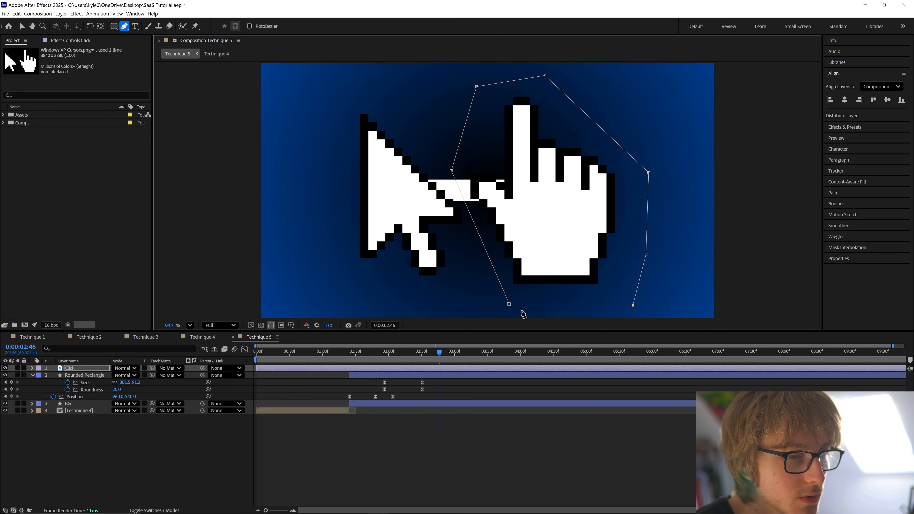
click(509, 304)
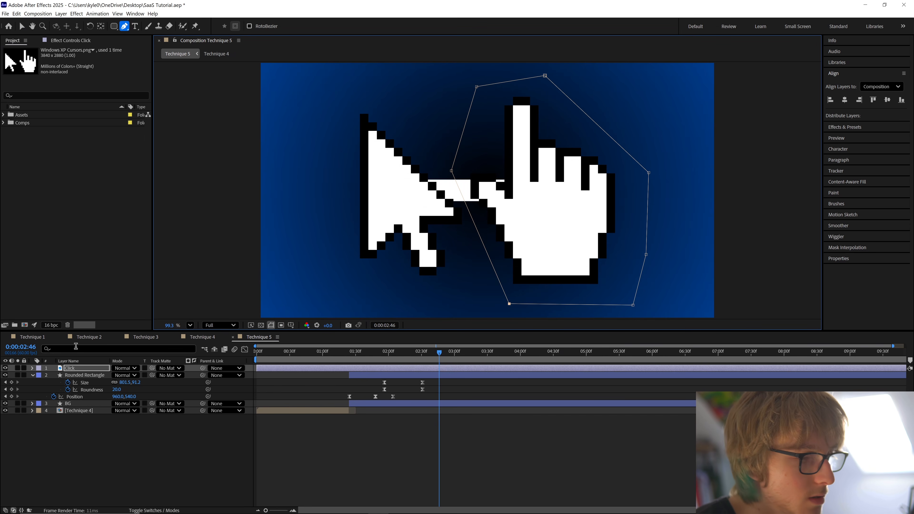
Center Click's anchor point in its masked content and shift it to the middle of the hand.
right_click(87, 368)
mouse_move(126, 196)
click(246, 275)
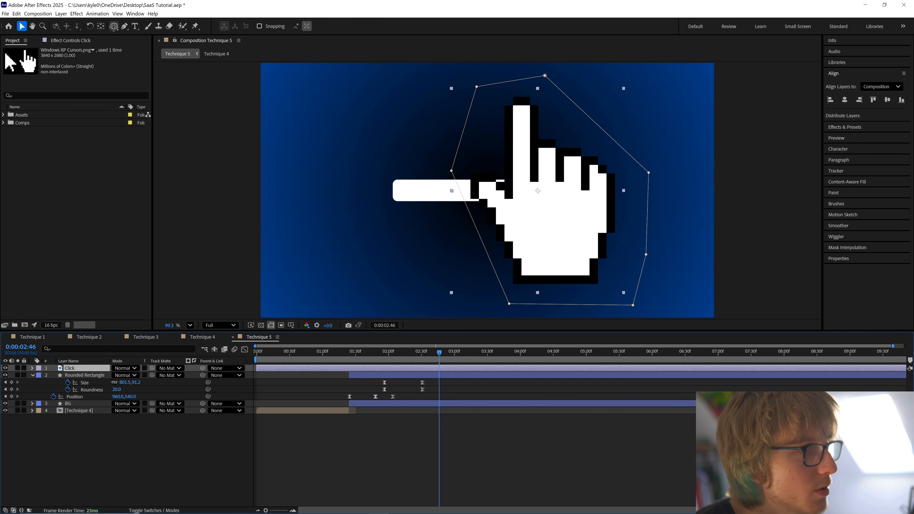
key(y)
Set Click's Scale to 4% and collapse the layer properties in the timeline.
key(s)
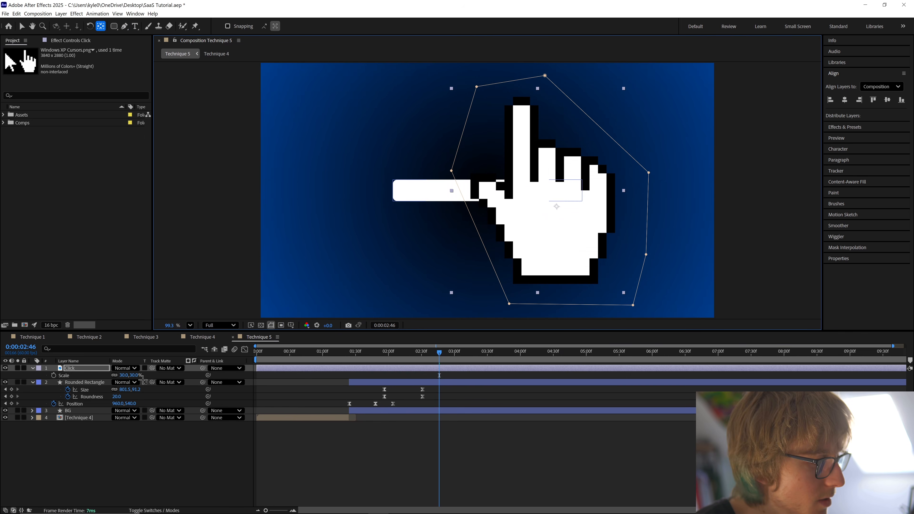
click(124, 375)
text(4)
key(Return)
click(459, 467)
key(ctrl+grave)
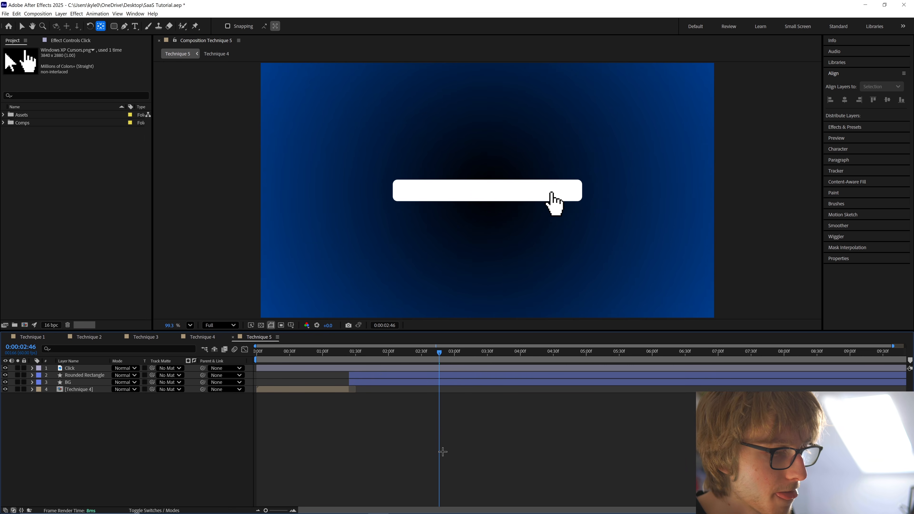
Trim the start of Click to match the start of Rounded Rectangle and return to the Selection tool.
mouse_move(370, 361)
mouse_down()
mouse_move(349, 360)
mouse_move(411, 360)
mouse_move(372, 362)
mouse_up()
click(351, 368)
click(393, 445)
key(v)
Place composition marker 1 at 0:00:01:56, on Rounded Rectangle's first Size and Roundness keyframes.
click(399, 374)
key(u)
scroll(385, 359, up, 5)
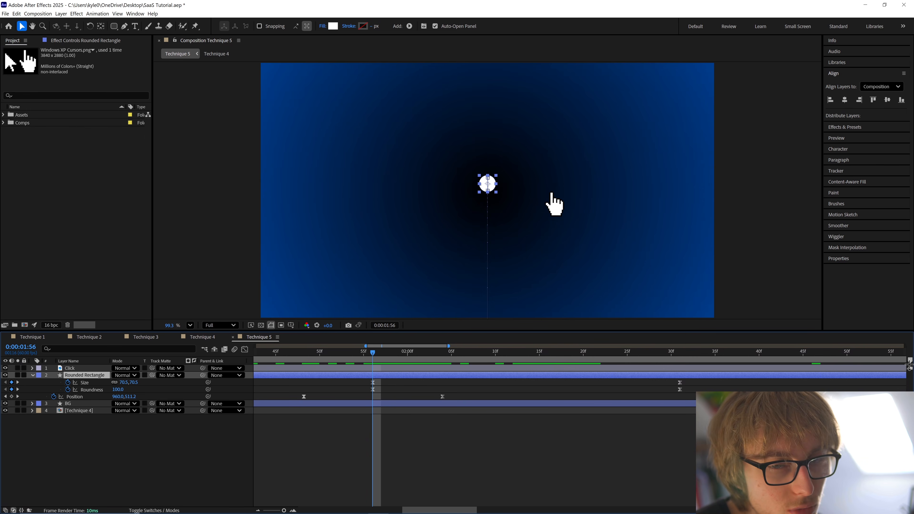
drag(909, 362, 374, 363)
scroll(385, 370, down, 5)
key(u)
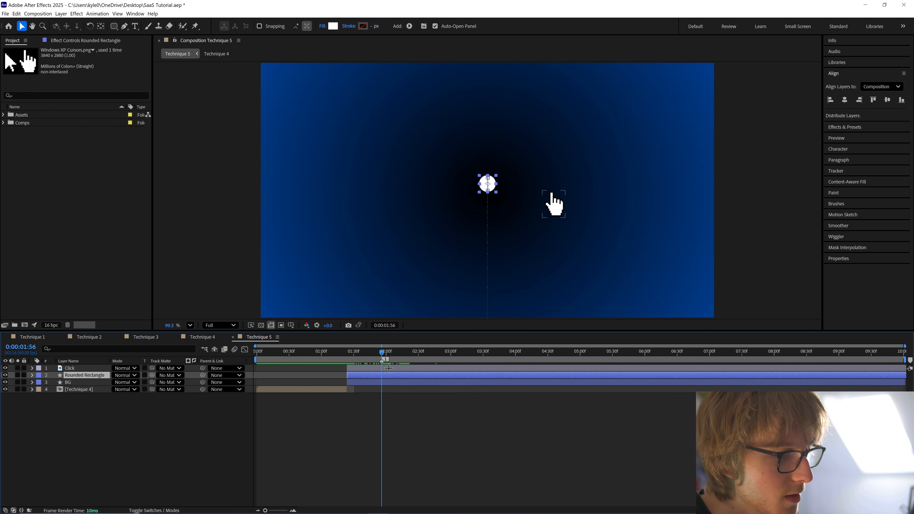
At 0:00:01:56, set a Position keyframe for Click with the hand over the circle at about 983, 567.
click(388, 368)
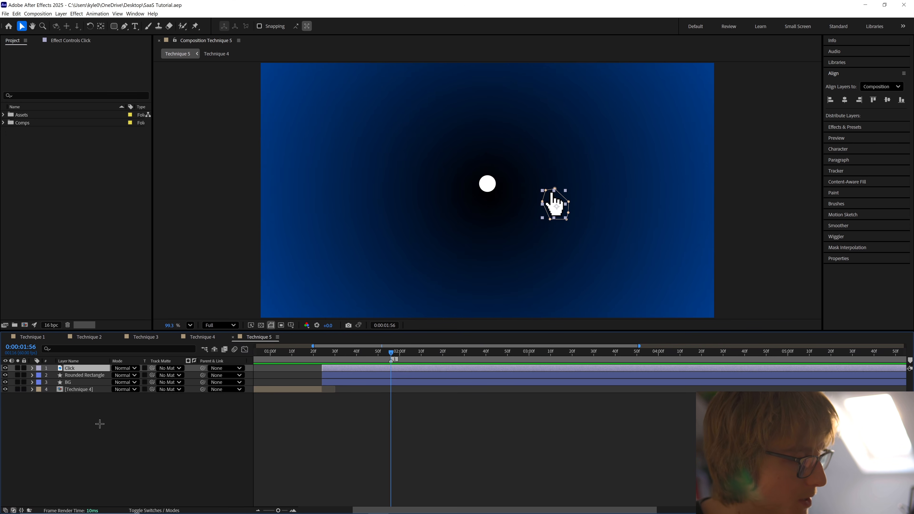
key(alt+shift+p)
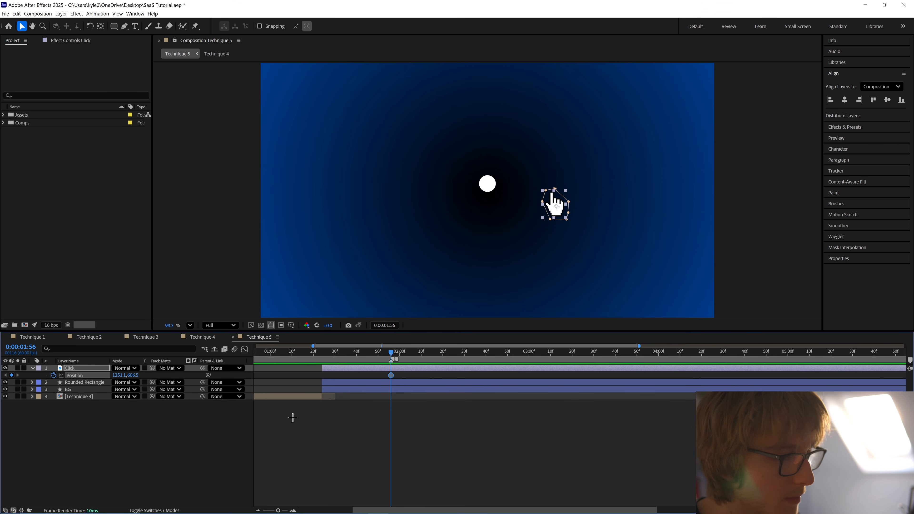
scroll(293, 417, up, 3)
drag(559, 210, 494, 203)
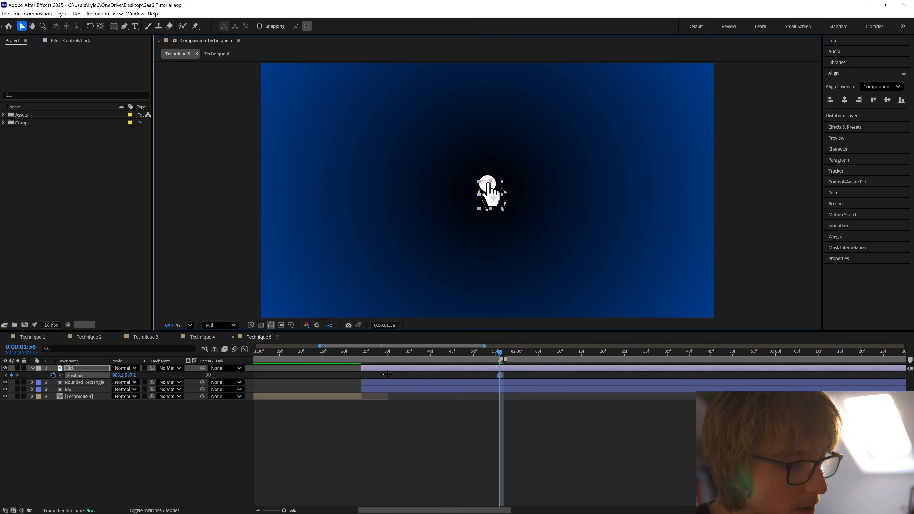
At 0:00:01:24, move Click below the frame to about 1195.7, 1169.7 and apply Easy Ease to both Position keyframes.
click(359, 358)
drag(493, 206, 530, 334)
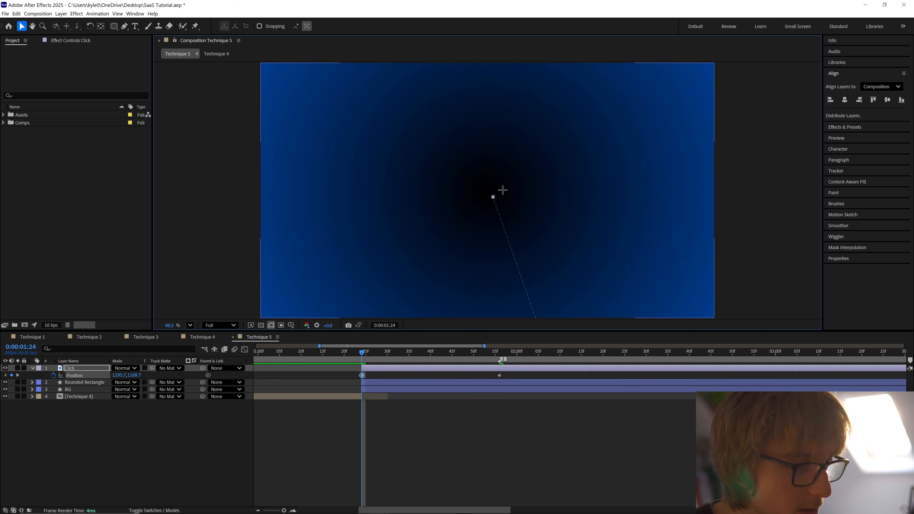
click(500, 376)
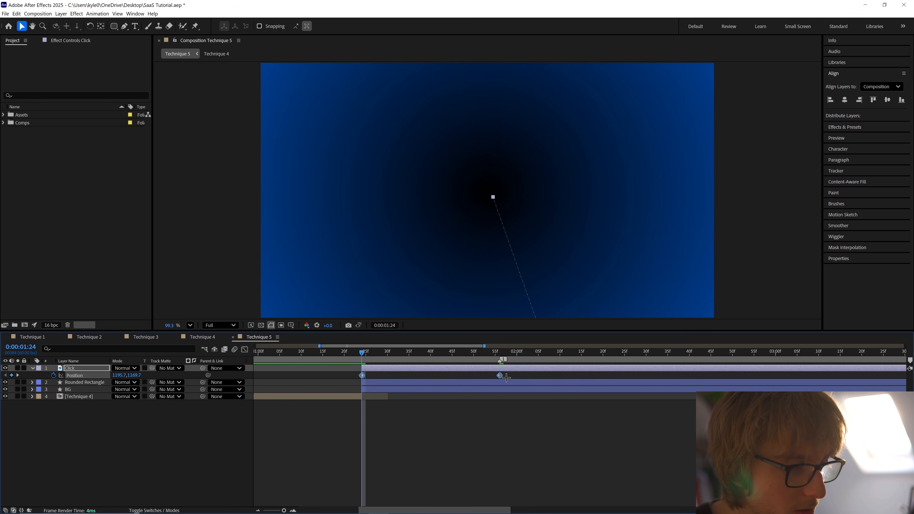
right_click(499, 376)
mouse_move(542, 474)
click(612, 406)
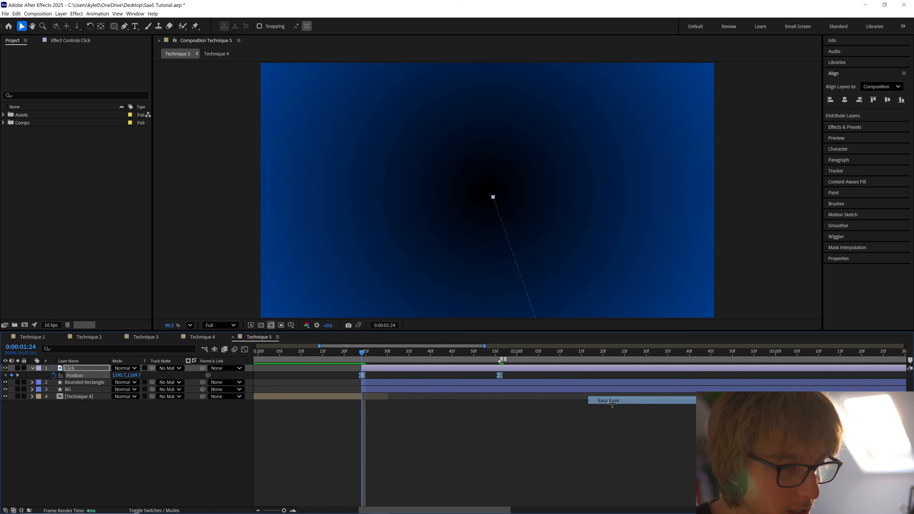
Lengthen both ease handles on Click's Position speed graph for a sharper central peak, and preview the hand's entrance.
click(245, 349)
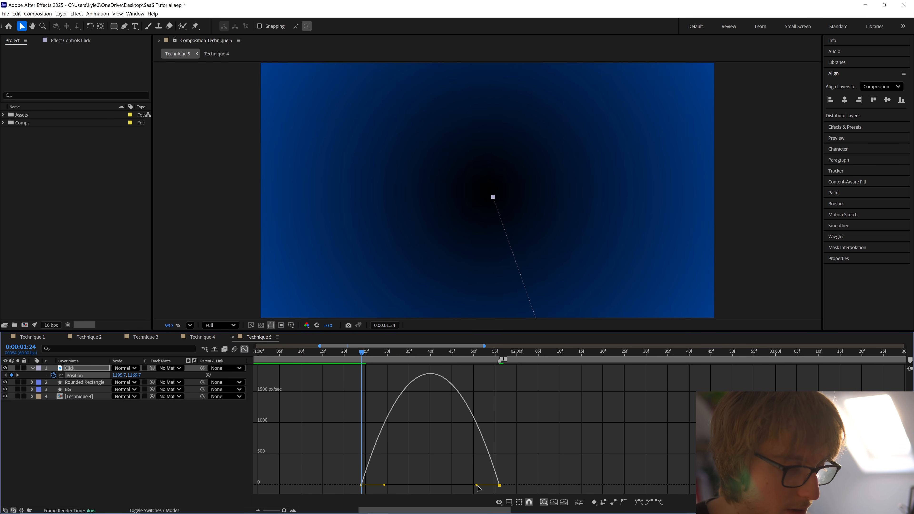
drag(476, 485, 462, 486)
drag(384, 486, 401, 485)
key(space)
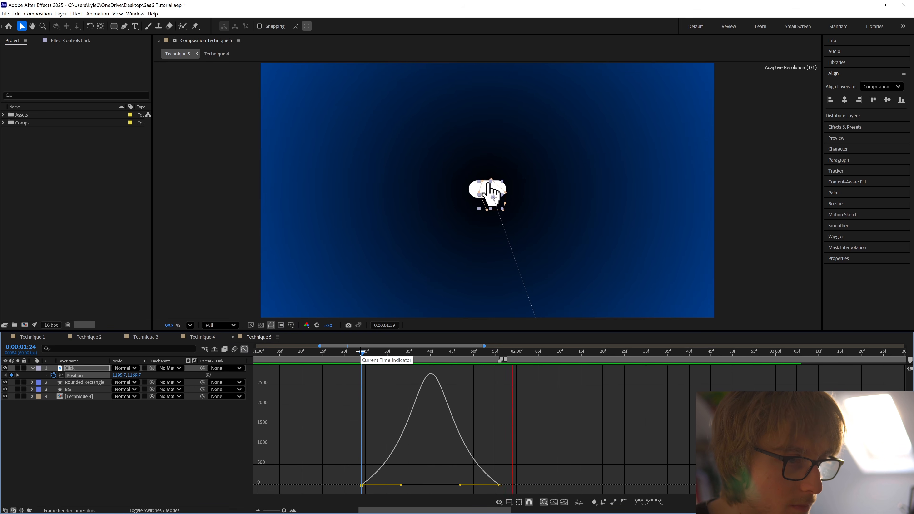
key(space)
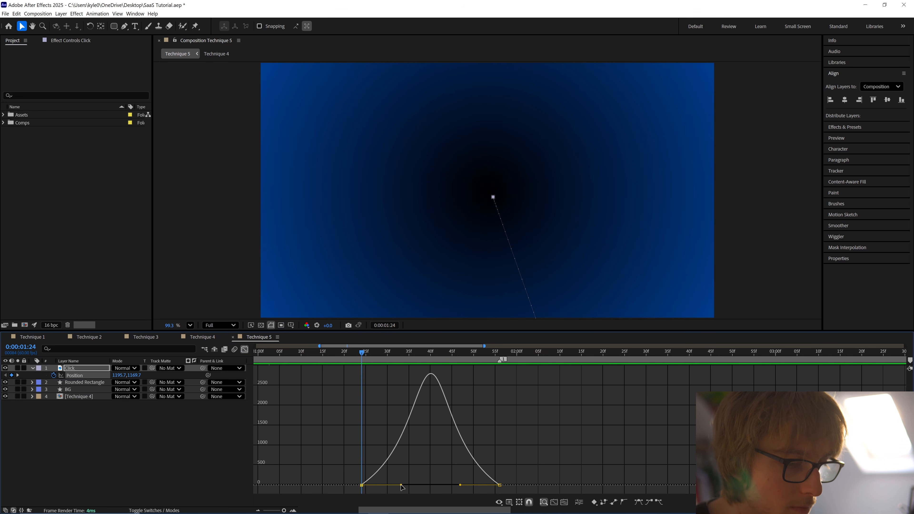
Fine-tune the ease handles of Click's Position speed graph and replay the animation.
click(461, 486)
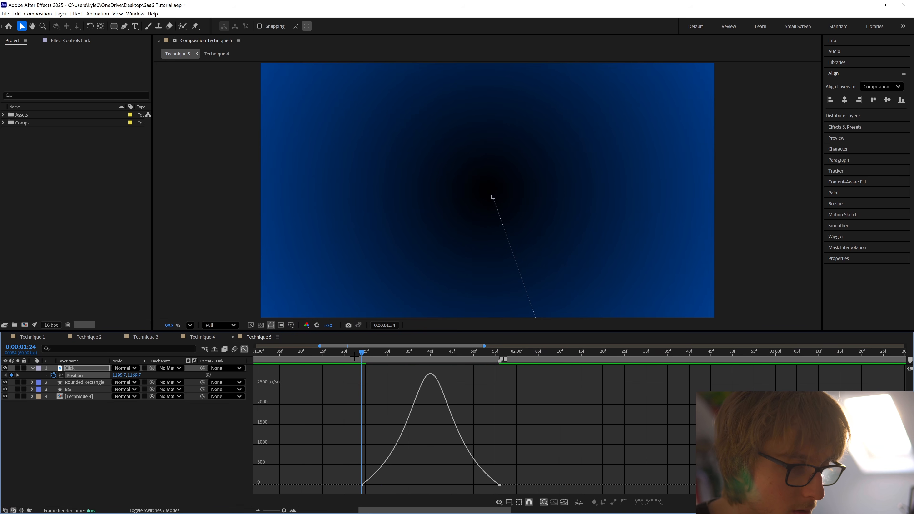
key(space)
key(space)
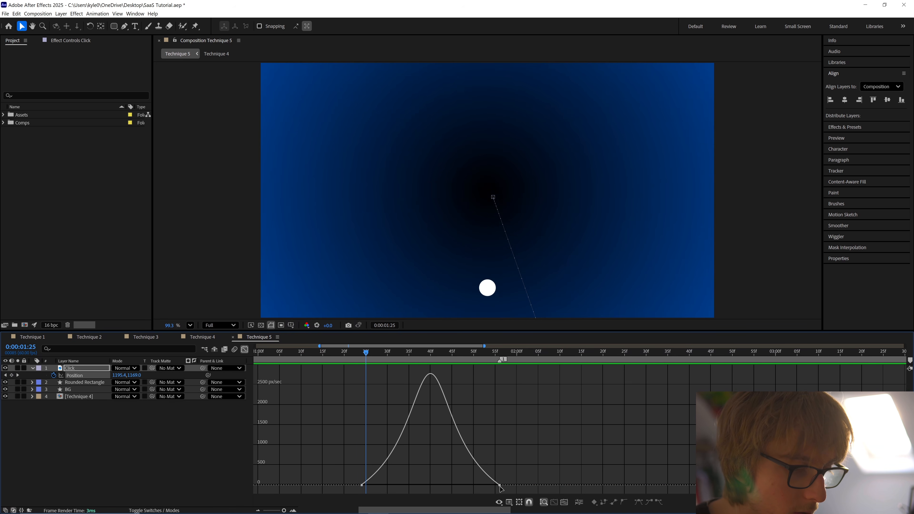
drag(460, 485, 456, 485)
drag(400, 485, 401, 484)
key(space)
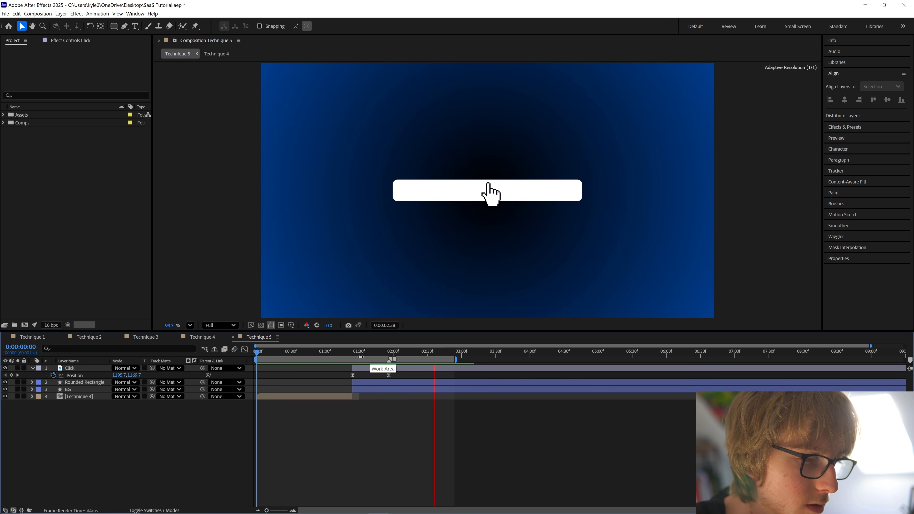
At 0:00:01:56, lower the hand slightly by setting Click's Position to about 984.1, 583.3.
click(352, 354)
drag(352, 355, 387, 353)
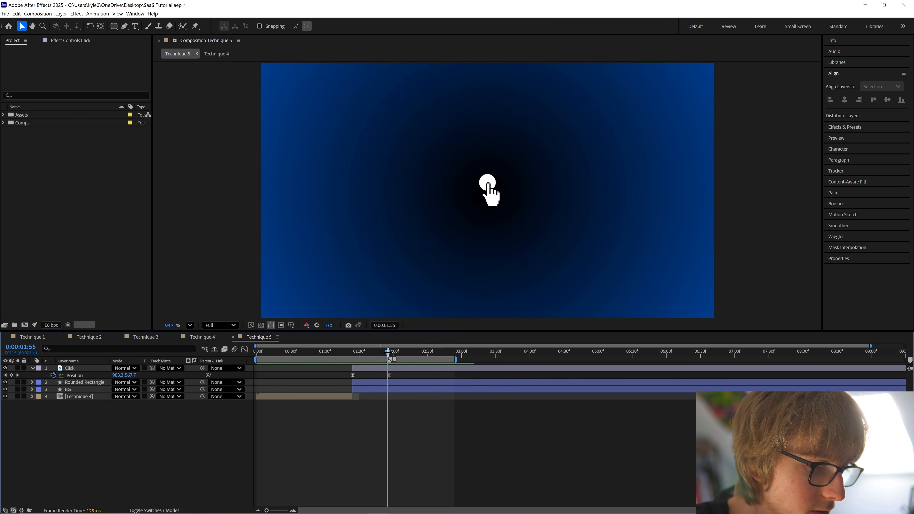
click(388, 374)
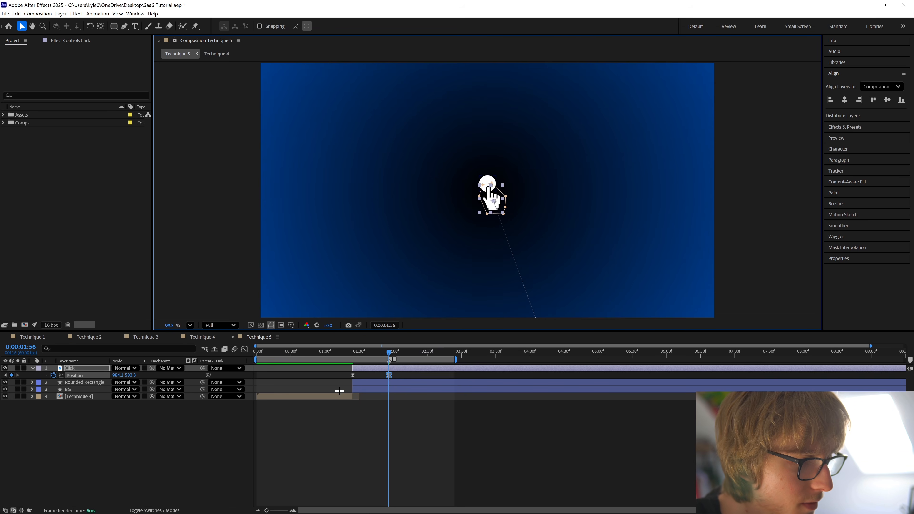
Keyframe Click's Rotation at 0° at 0:00:01:56 and -16° at 0:00:01:24, and apply Easy Ease to both keyframes.
key(alt+shift+r)
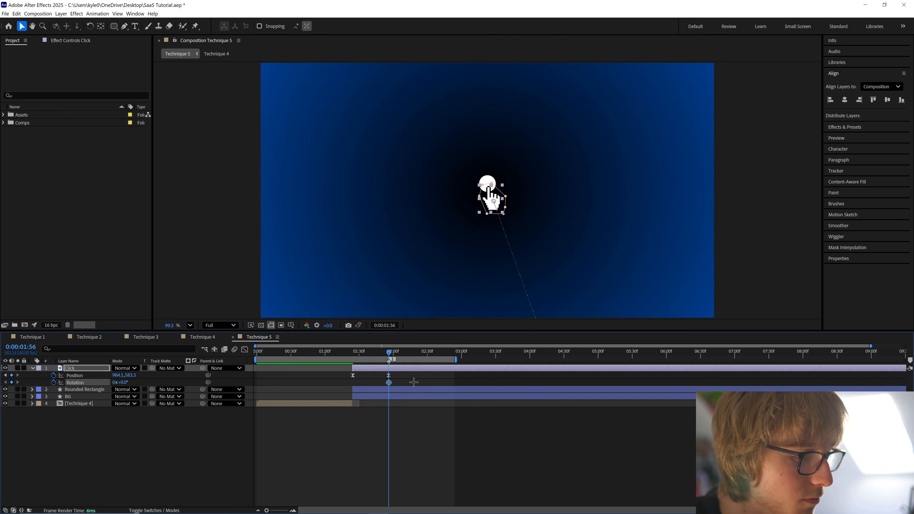
click(352, 353)
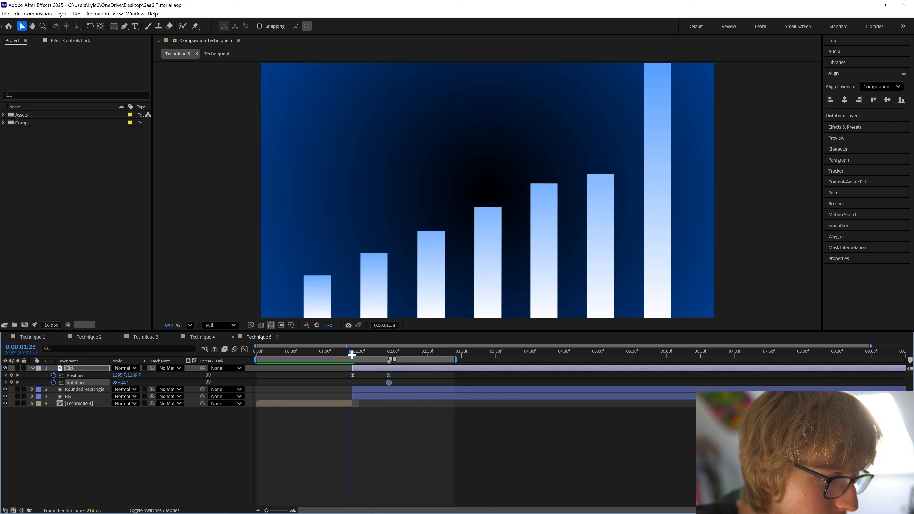
right_click(92, 383)
mouse_move(162, 467)
click(231, 415)
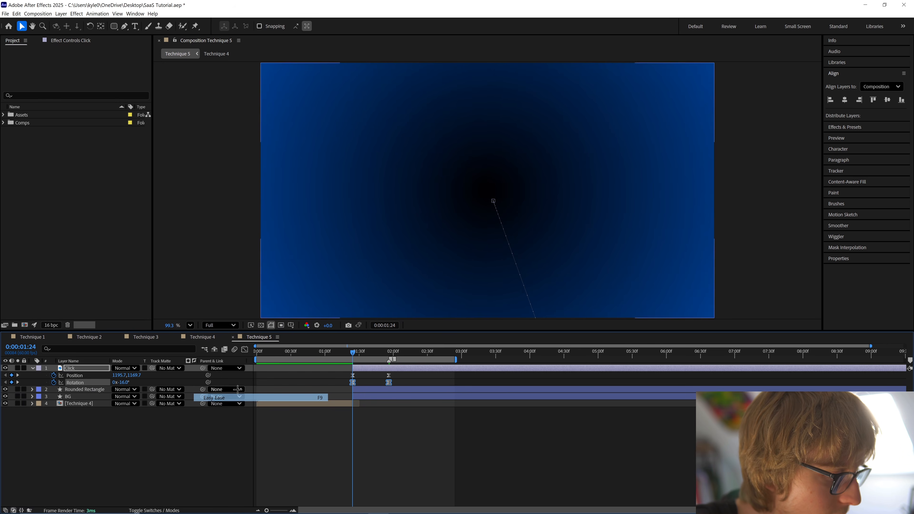
Inspect Click's Rotation speed graph and scrub through the hand's entrance to 0:00:01:57.
click(244, 349)
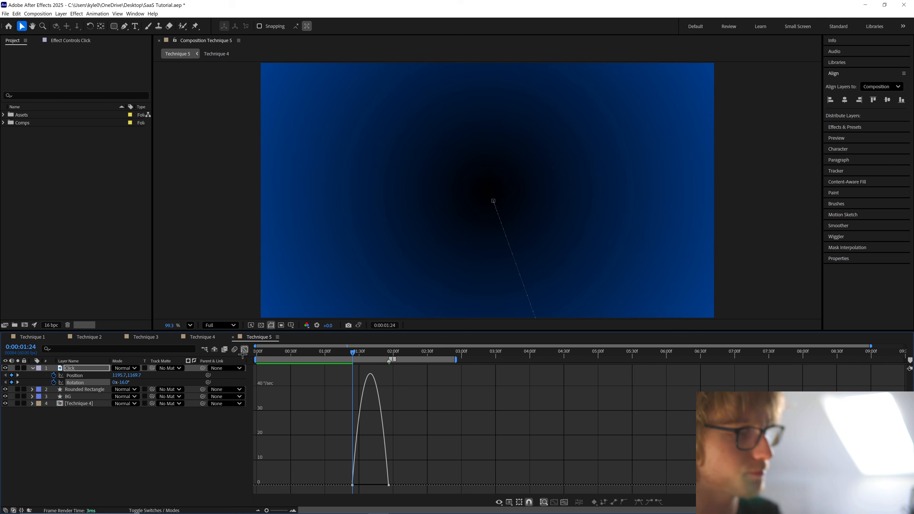
drag(405, 465, 380, 490)
scroll(381, 468, up, 2)
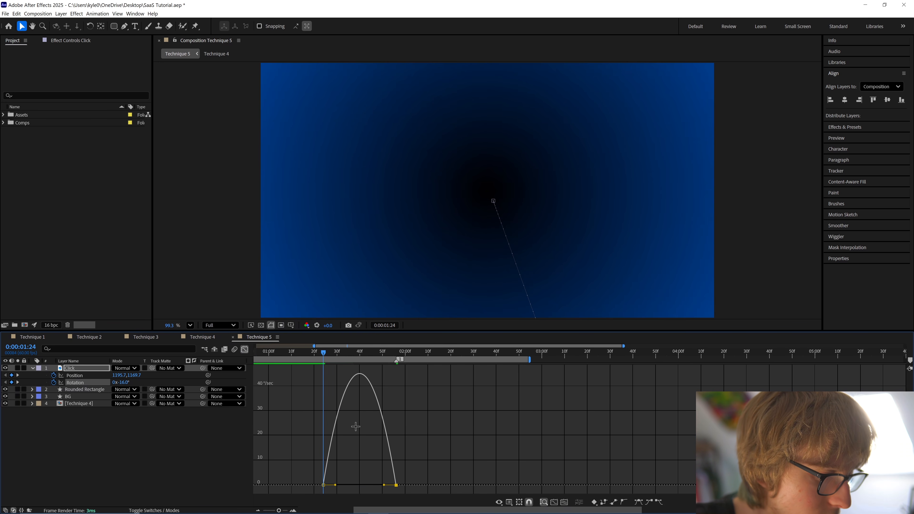
drag(324, 352, 399, 351)
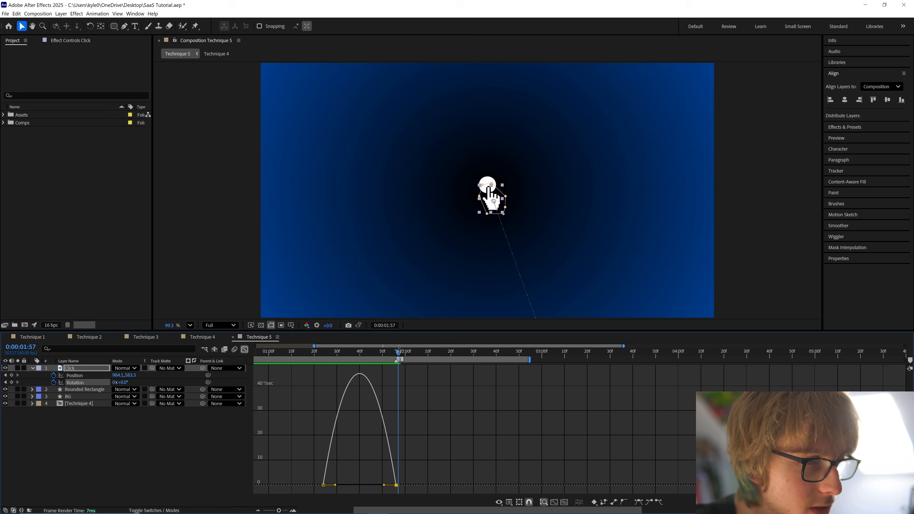
click(245, 349)
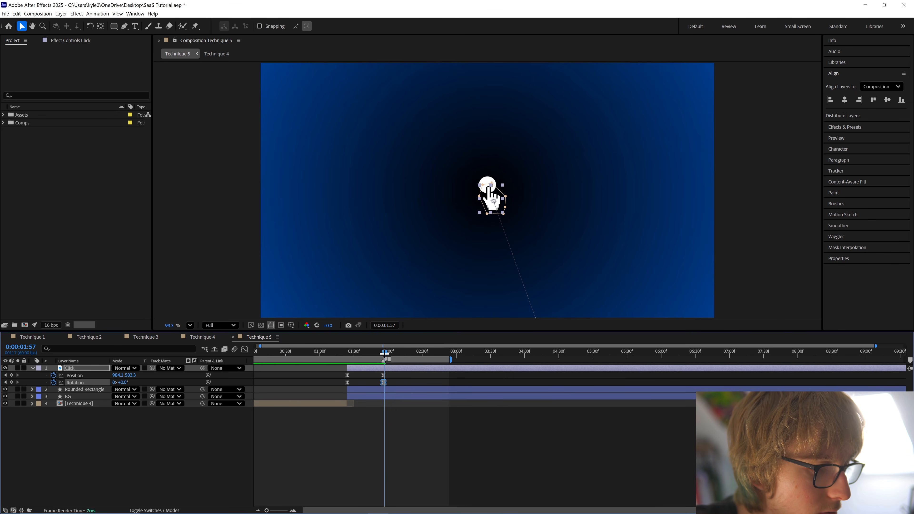
Keyframe Click's Scale at 0:00:01:56 and move the playhead to 0:00:02:01.
click(383, 353)
key(s)
click(55, 375)
key(u)
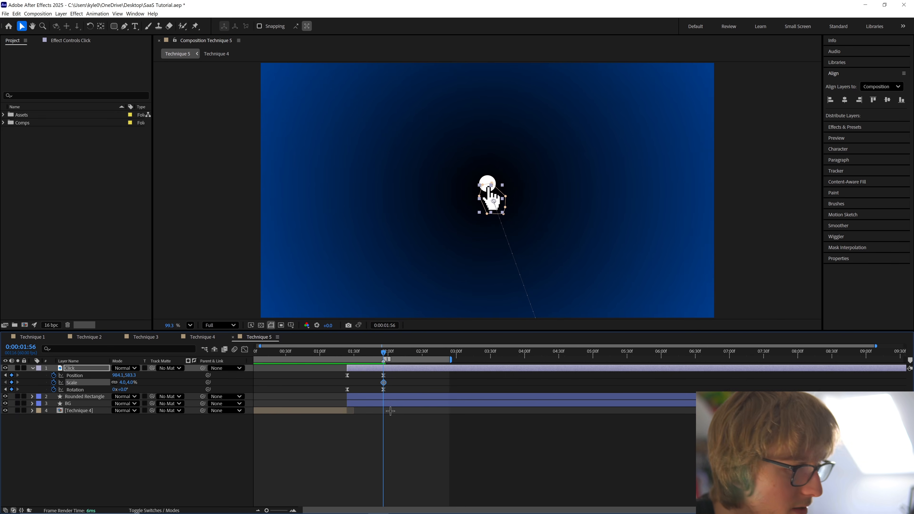
scroll(384, 390, up, 2)
click(384, 353)
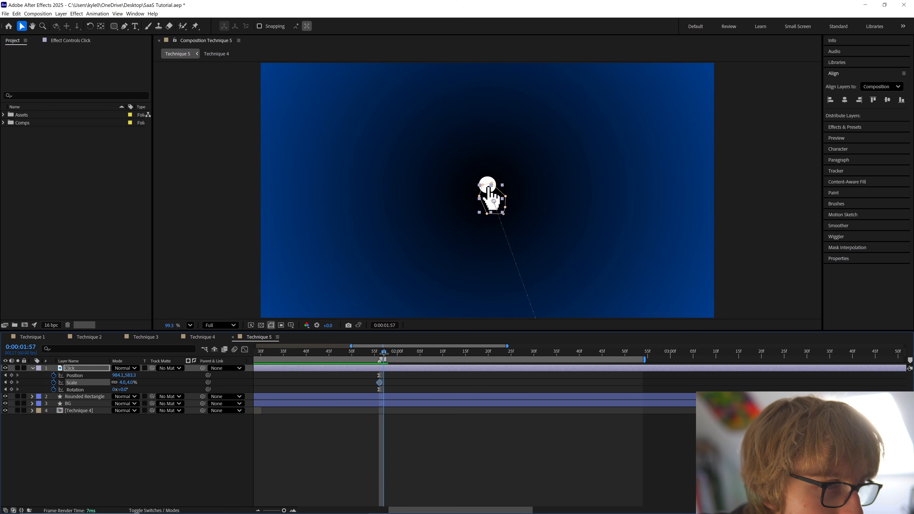
drag(391, 353, 402, 353)
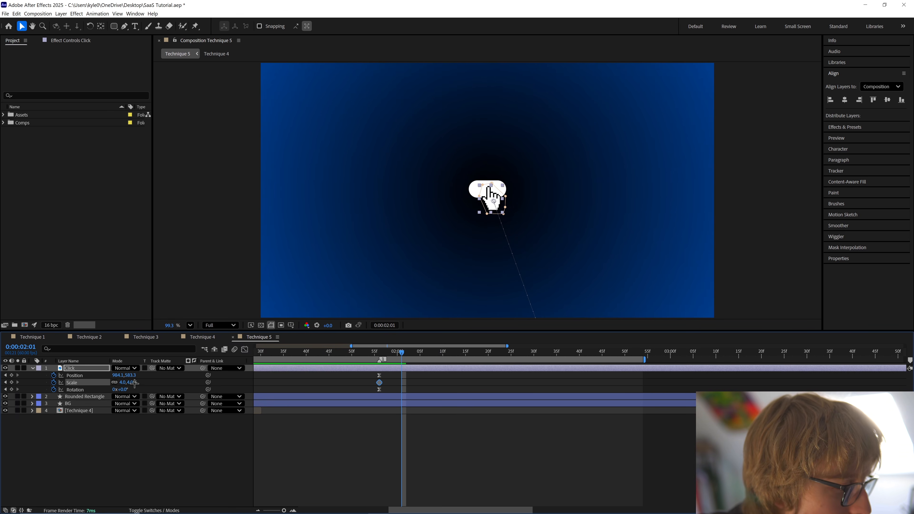
text(3)
click(170, 383)
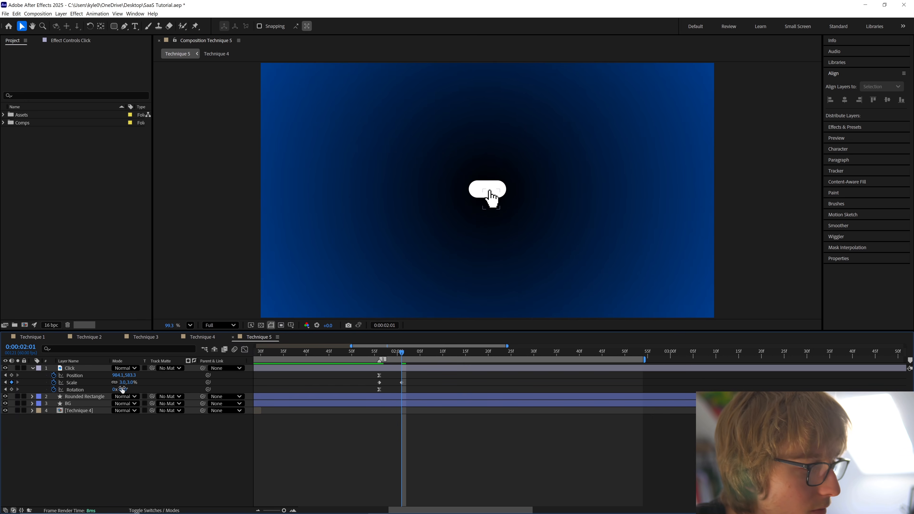
key(ctrl+z)
Set Click's Scale at 0:00:02:01 to 3.5% for the pressed state.
click(123, 383)
text(3.5)
key(Return)
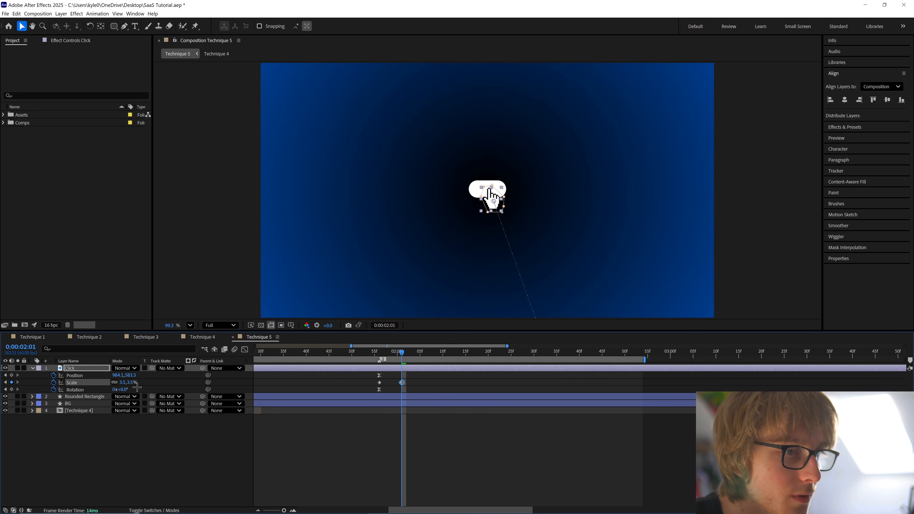
At 0:00:02:13, paste the 4% Scale keyframe and apply Easy Ease to Click's three Scale keyframes.
drag(422, 349, 456, 349)
key(ctrl+v)
scroll(423, 368, down, 1)
right_click(440, 382)
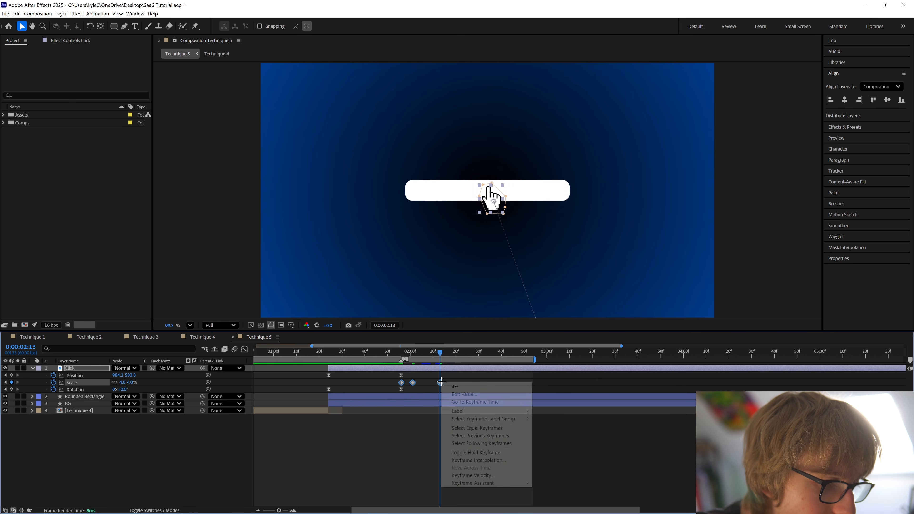
mouse_move(489, 479)
click(551, 408)
Shift Click's three Scale keyframes slightly earlier so the press starts just before 0:00:01:56, previewing the animation.
key(space)
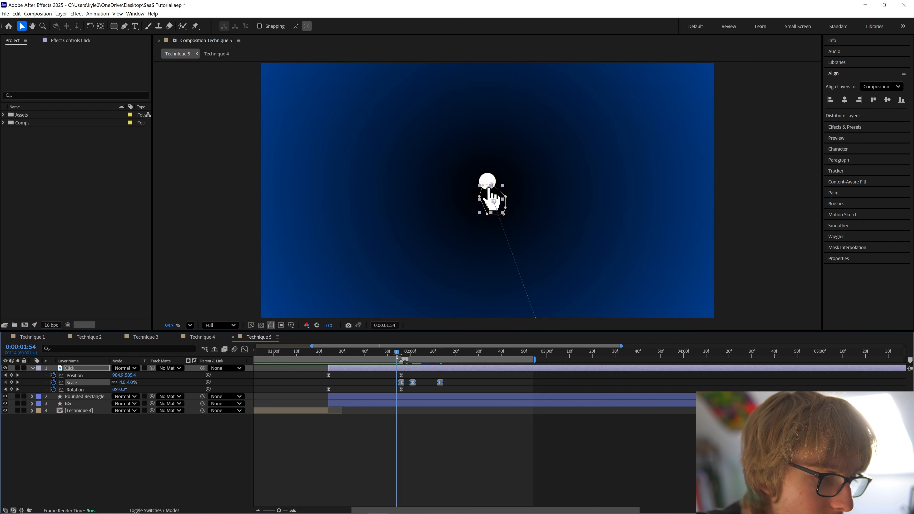
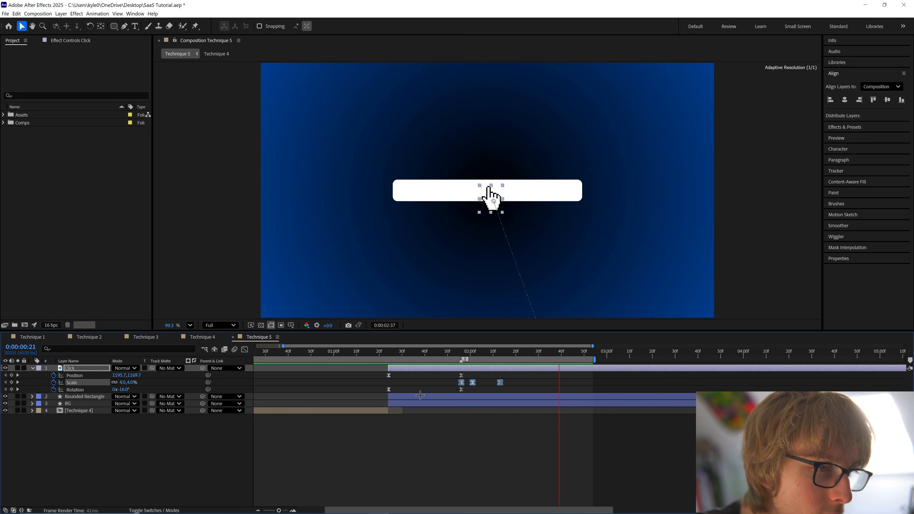
key(space)
drag(463, 383, 461, 356)
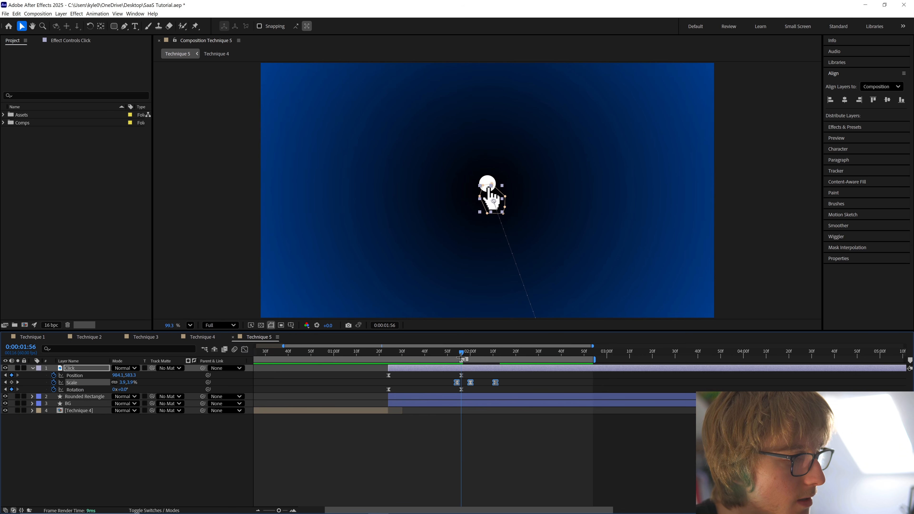
key(space)
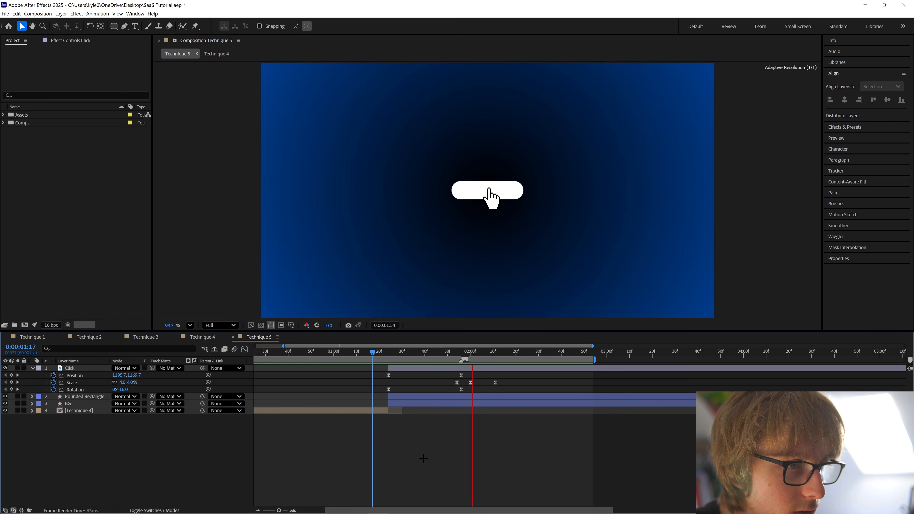
drag(453, 352, 511, 355)
key(space)
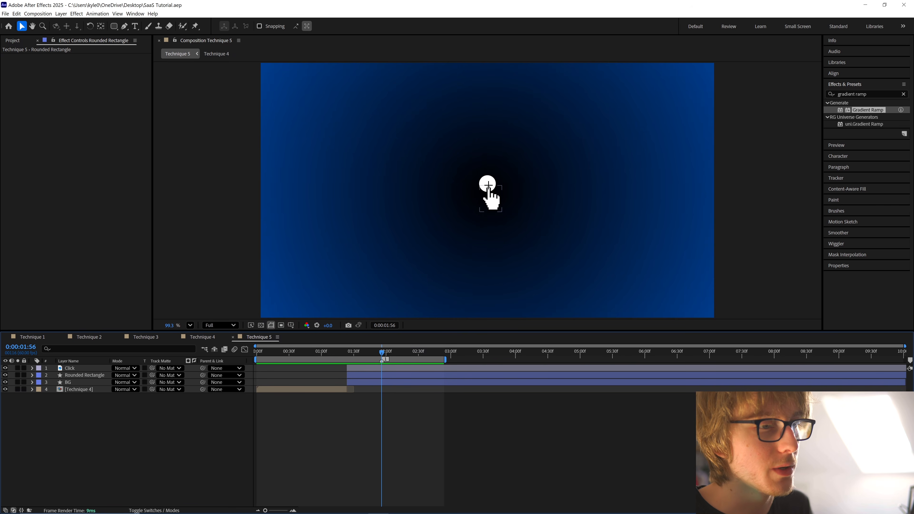
Apply the Gradient Ramp effect to the Rounded Rectangle layer.
click(488, 185)
click(442, 451)
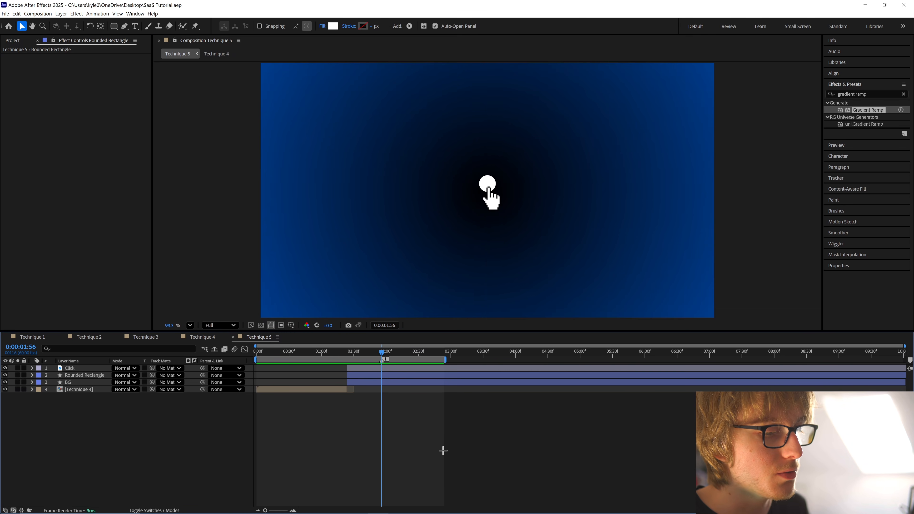
click(408, 378)
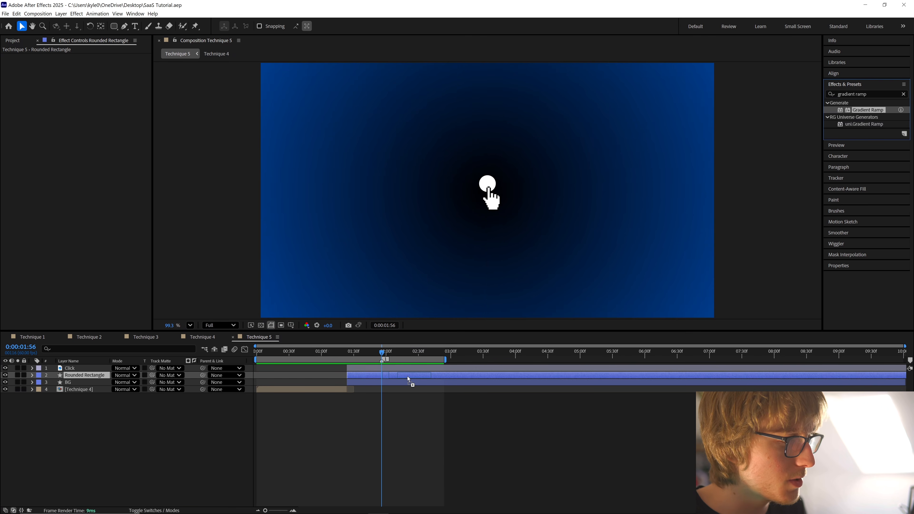
drag(408, 378, 403, 375)
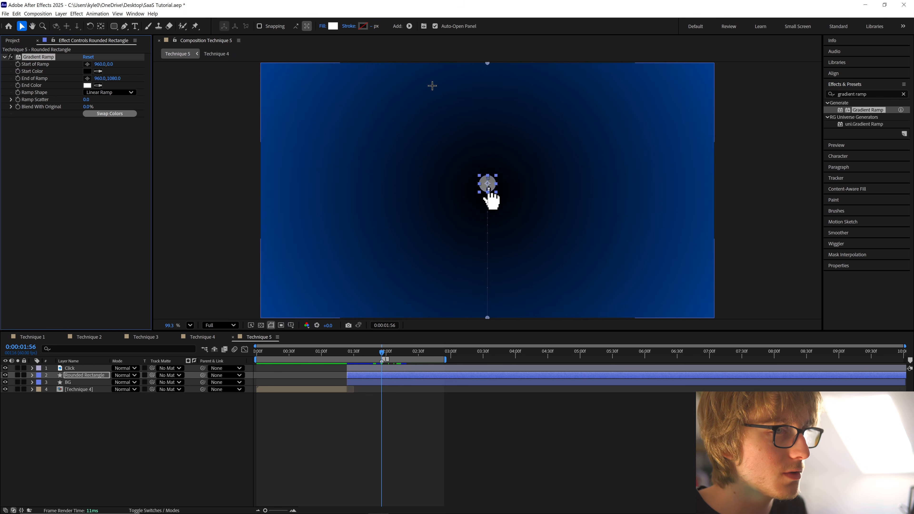
Change the Gradient Ramp's Start Color to a bright, saturated blue.
click(87, 71)
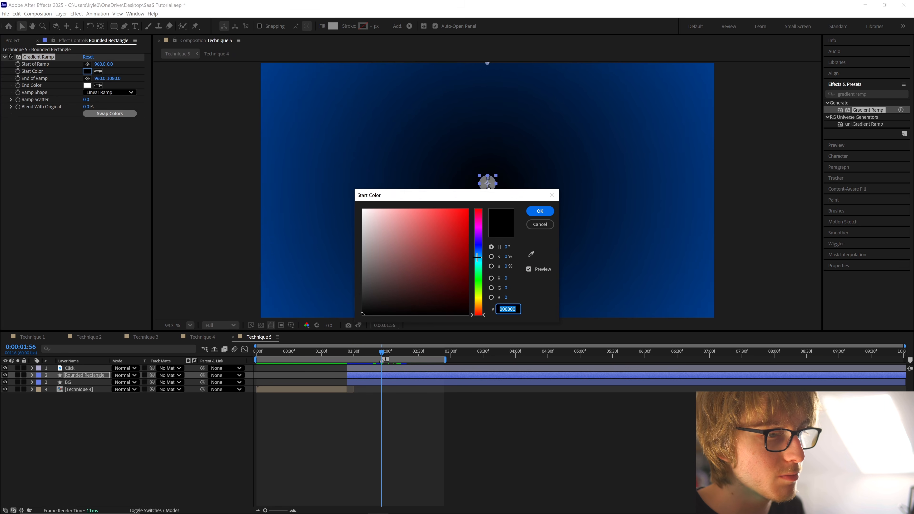
drag(477, 257, 481, 251)
click(470, 247)
click(539, 211)
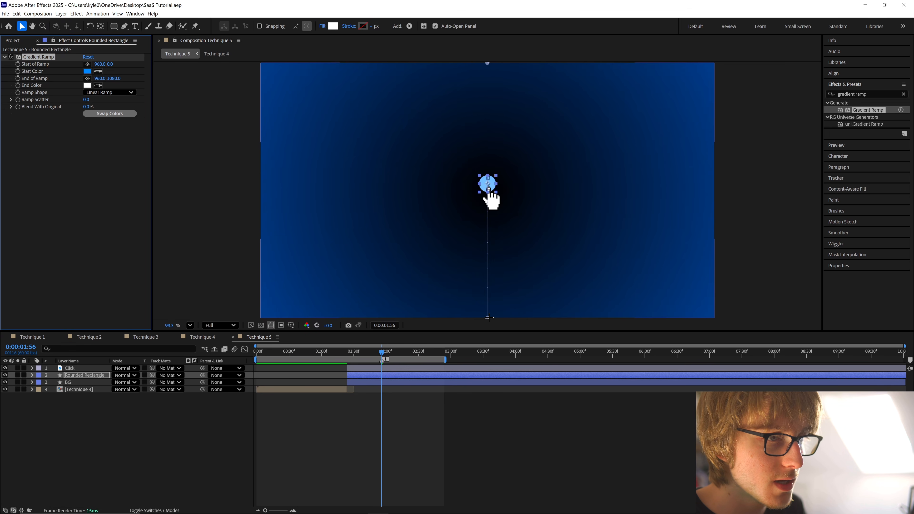
At 0:00:01:56, place Start of Ramp at about 997.3, 514.8 and End of Ramp at about 920.7, 514.8, and keyframe both.
drag(488, 317, 469, 193)
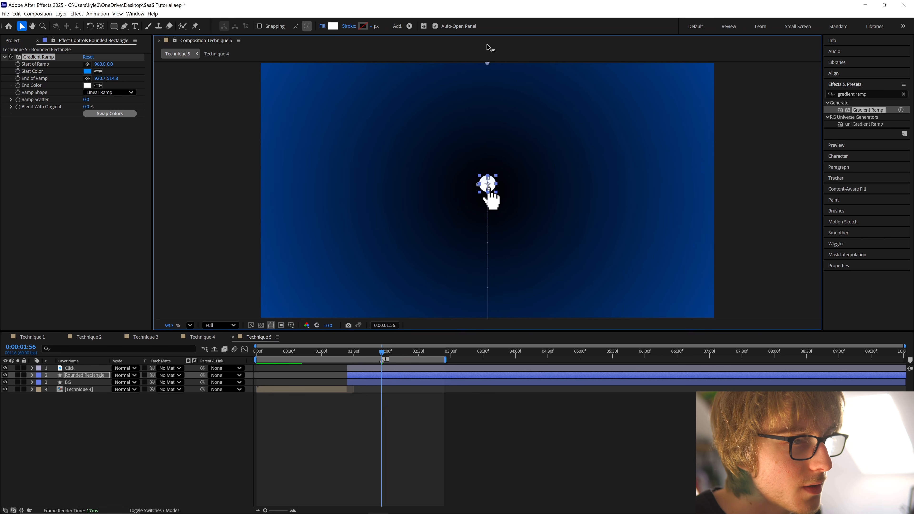
drag(489, 61, 505, 183)
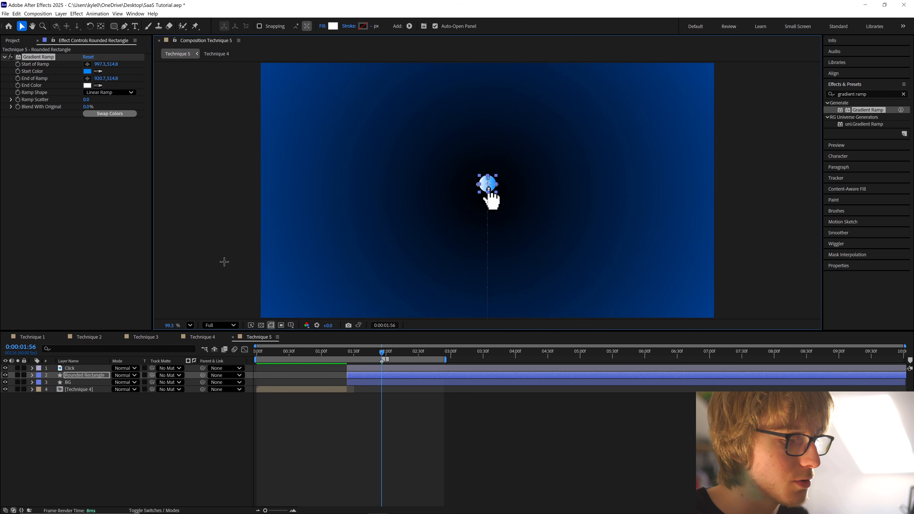
click(18, 64)
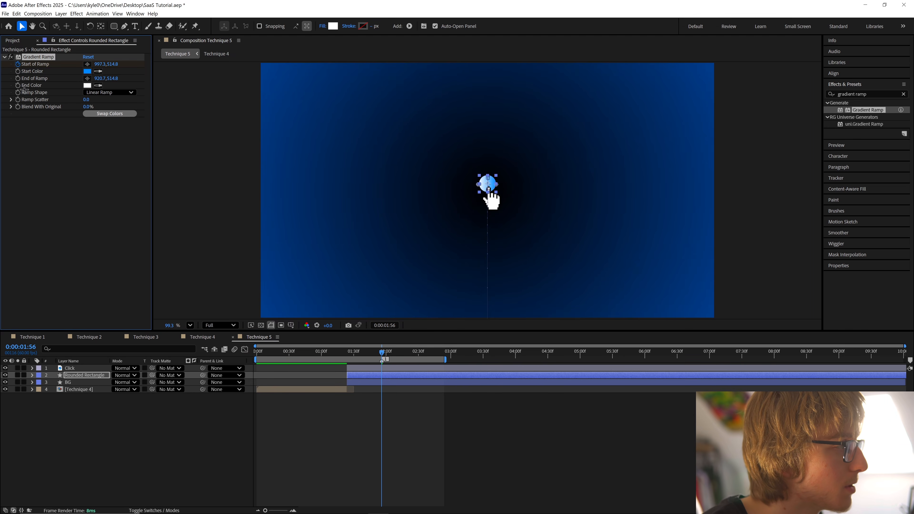
click(18, 78)
key(u)
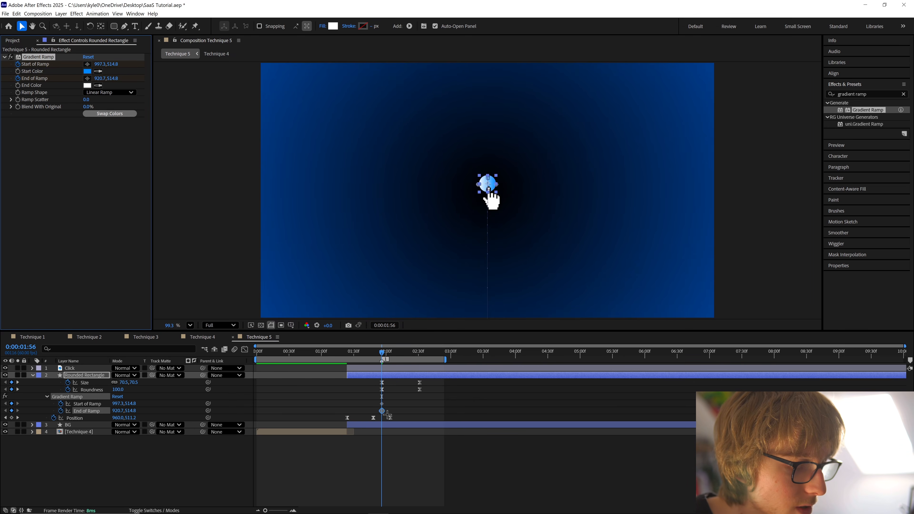
At 0:00:02:31, widen the gradient with Start of Ramp about 1942.3, 536.0 and End of Ramp about 557.0, 541.0, and scrub the morph.
drag(382, 355, 422, 358)
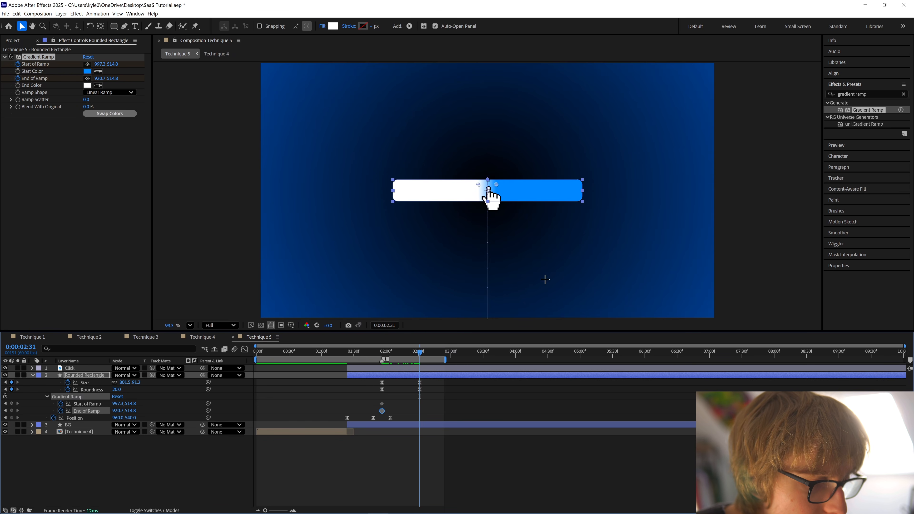
drag(495, 184, 524, 189)
drag(584, 192, 719, 189)
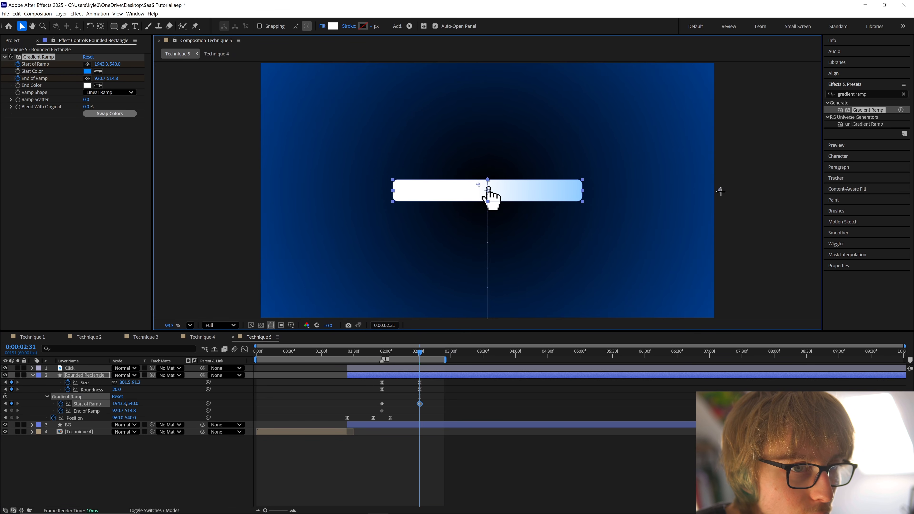
drag(478, 184, 393, 192)
click(374, 351)
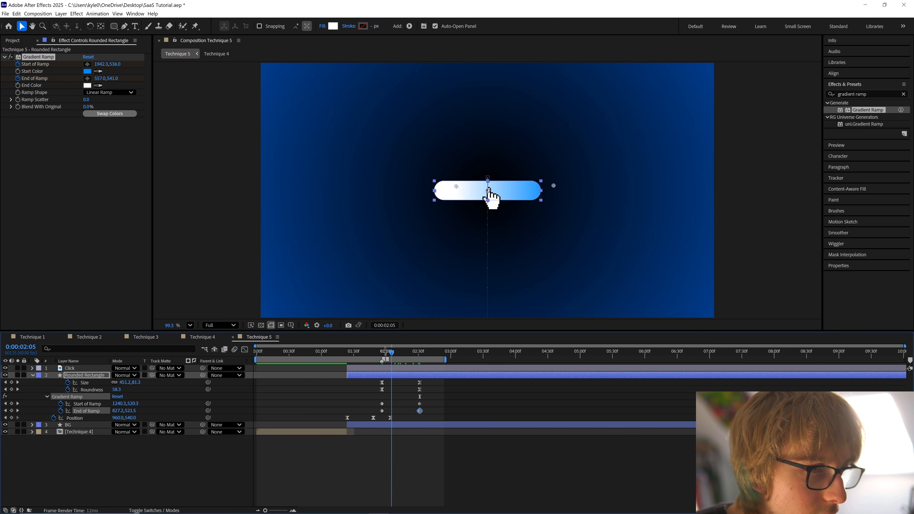
mouse_move(374, 351)
mouse_down()
mouse_move(418, 351)
mouse_move(385, 351)
mouse_up()
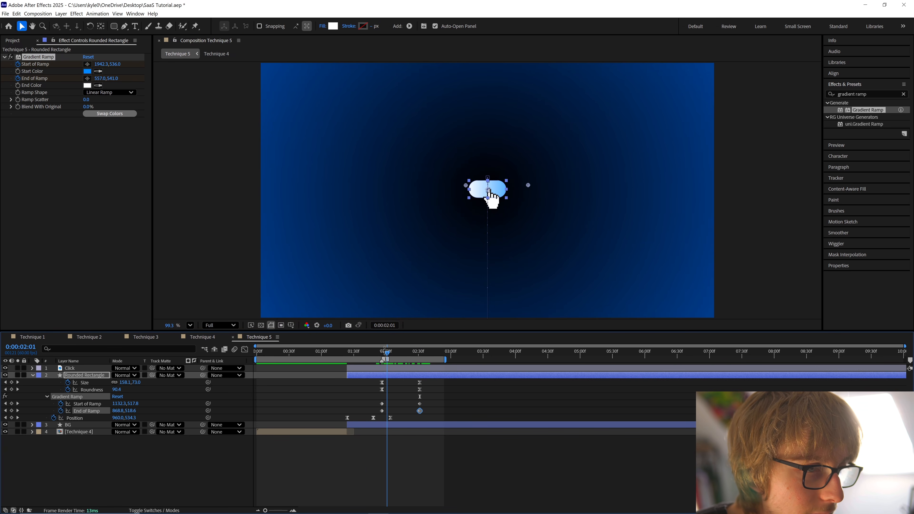
Apply Easy Ease to all Start of Ramp and End of Ramp keyframes.
right_click(419, 403)
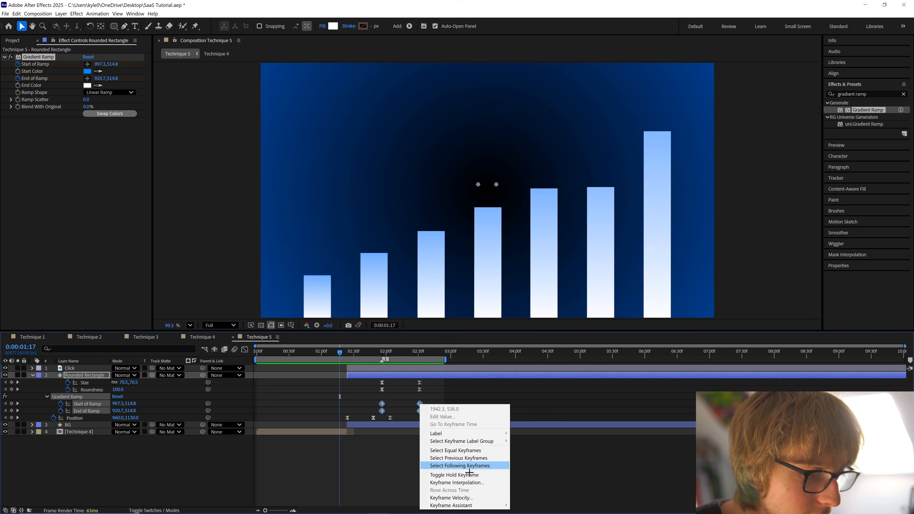
mouse_move(474, 502)
click(535, 430)
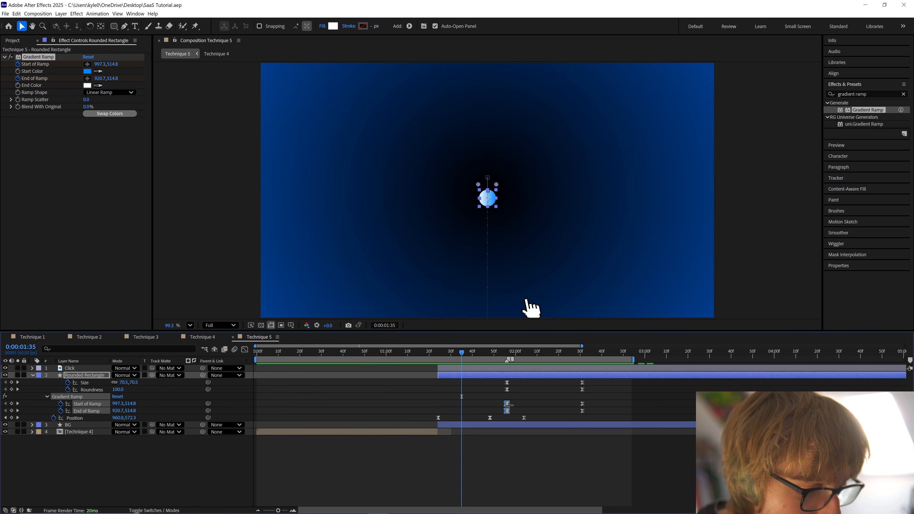
click(472, 404)
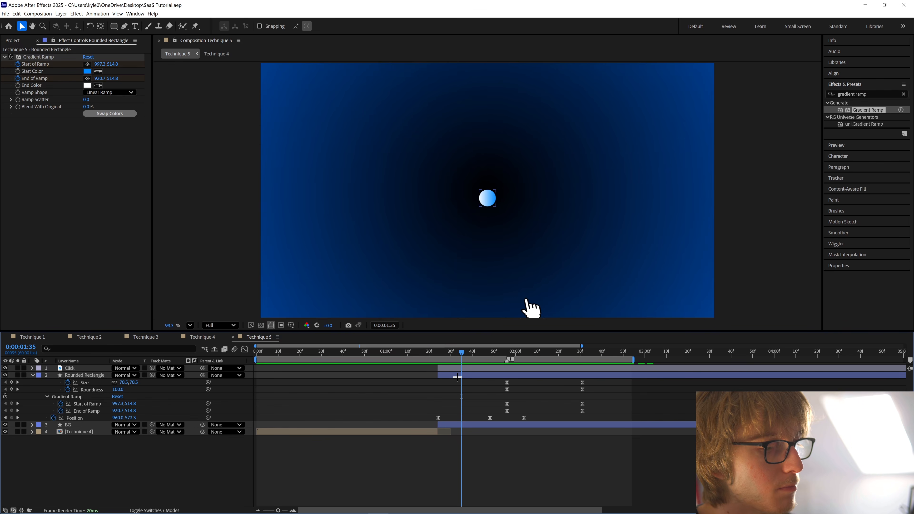
At 0:00:01:24, place the Rounded Rectangle's Start of Ramp at the frame's upper edge, about 952.1, 2.0.
click(437, 352)
click(441, 375)
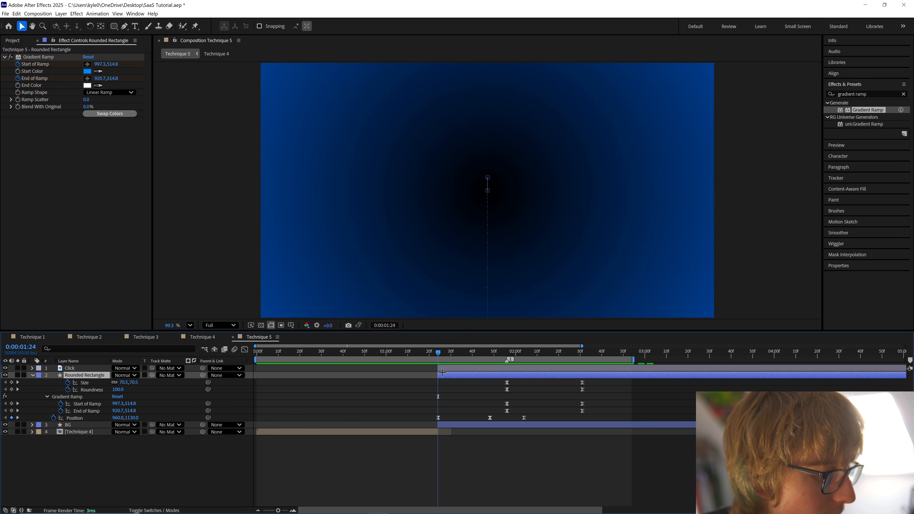
click(87, 64)
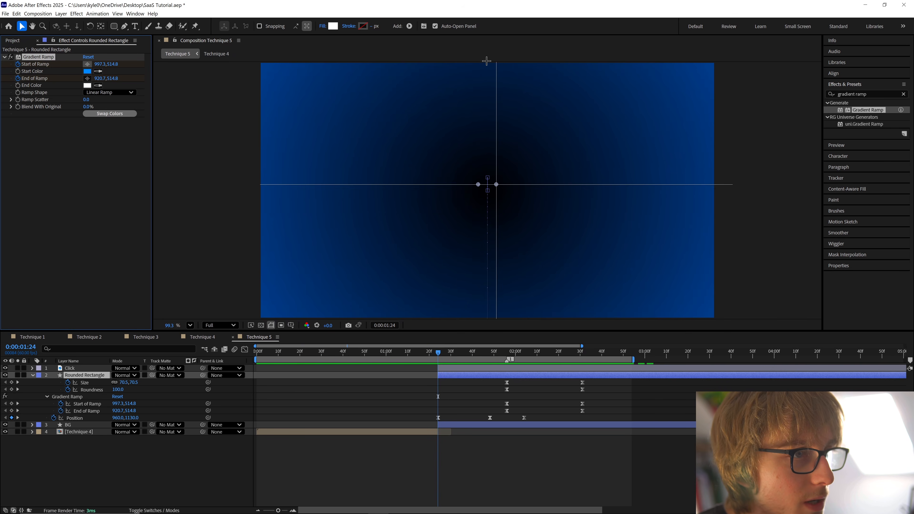
click(494, 78)
key(ctrl+z)
click(38, 56)
click(87, 64)
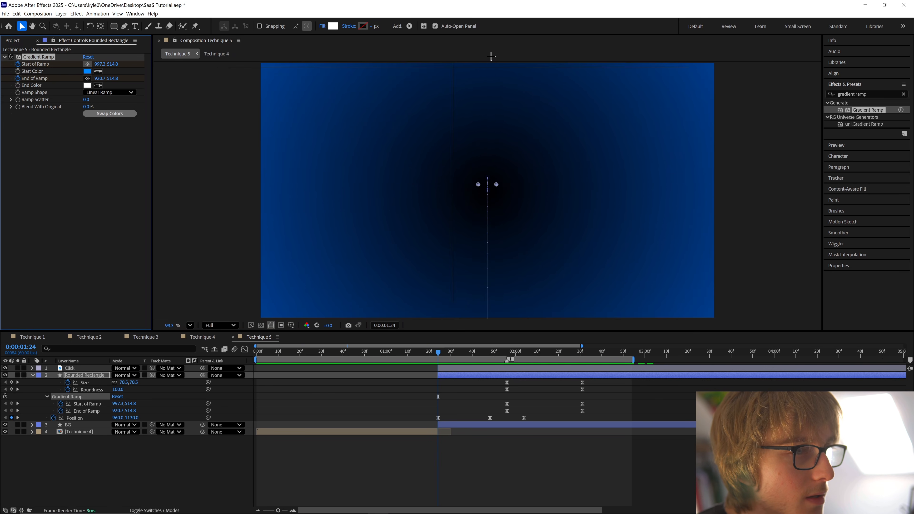
click(486, 64)
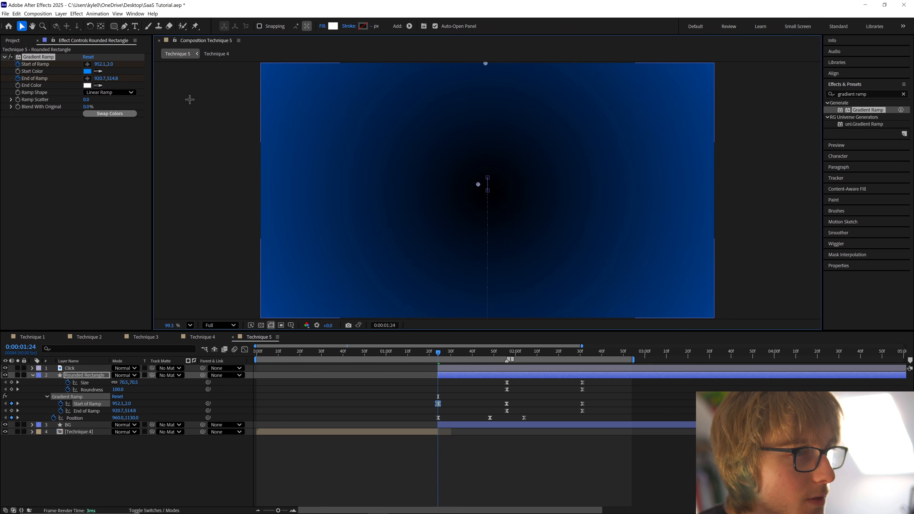
Place End of Ramp at the frame's lower edge, about 960.0, 1082.0, at 0:00:01:24, and preview the gradient animation.
click(87, 78)
click(488, 319)
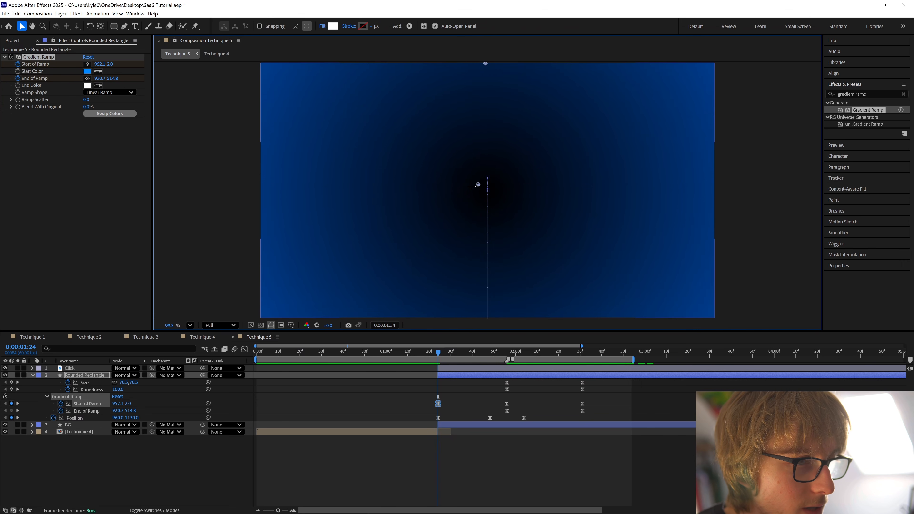
drag(471, 186, 494, 284)
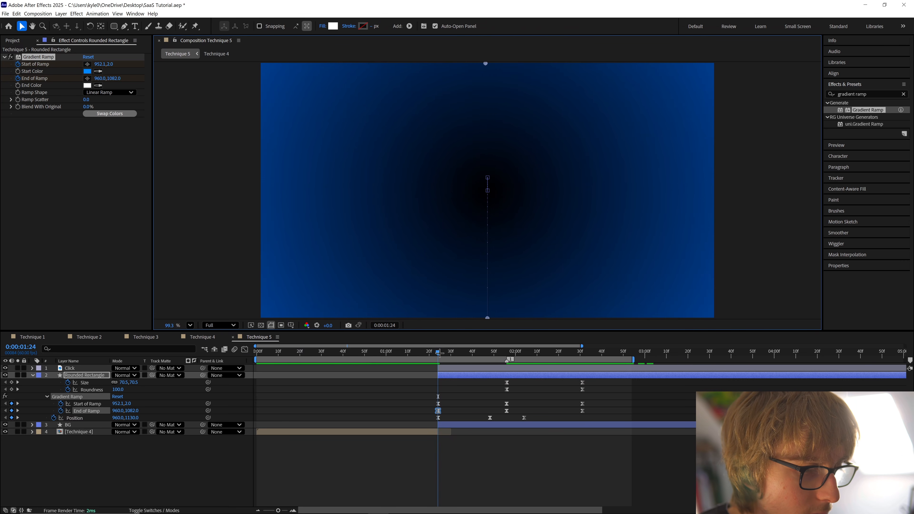
key(space)
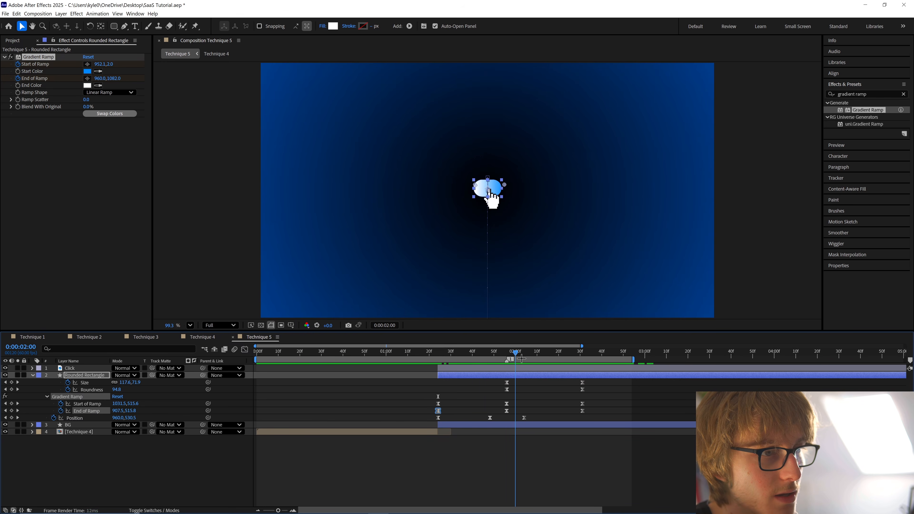
drag(554, 357, 601, 359)
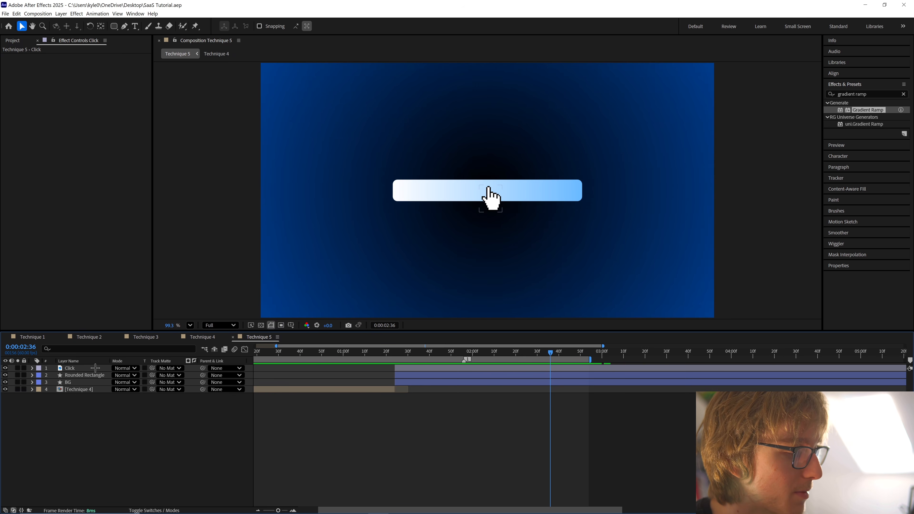
Copy the Click layer's last Position and Rotation keyframes to shortly after 0:00:02:00 so the hand holds its pose.
click(94, 367)
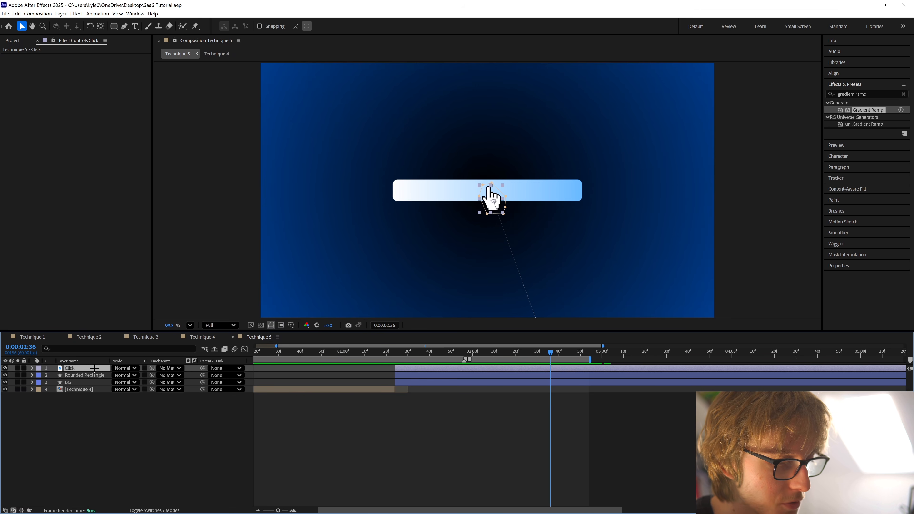
key(u)
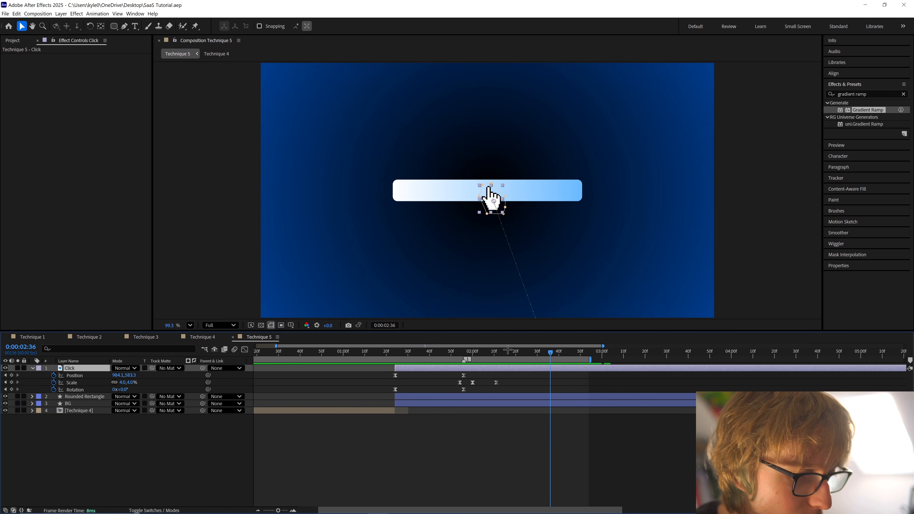
click(463, 375)
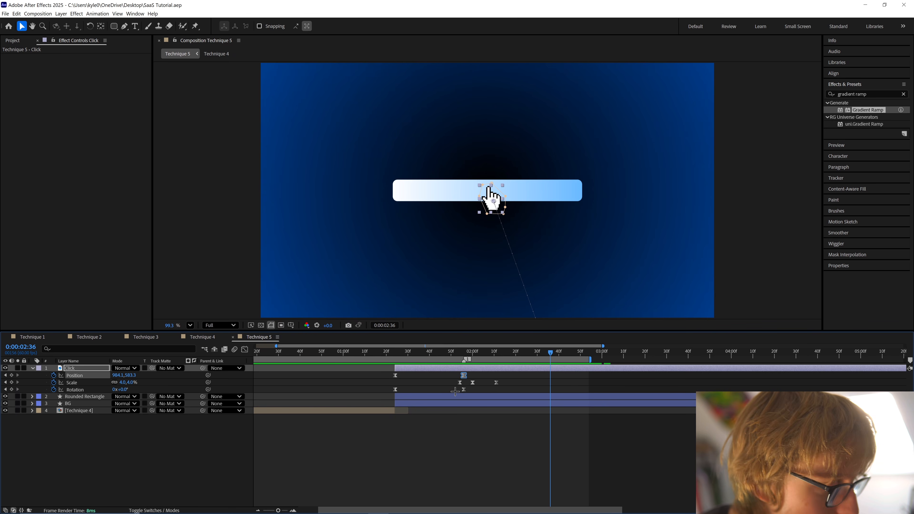
shift+click(463, 389)
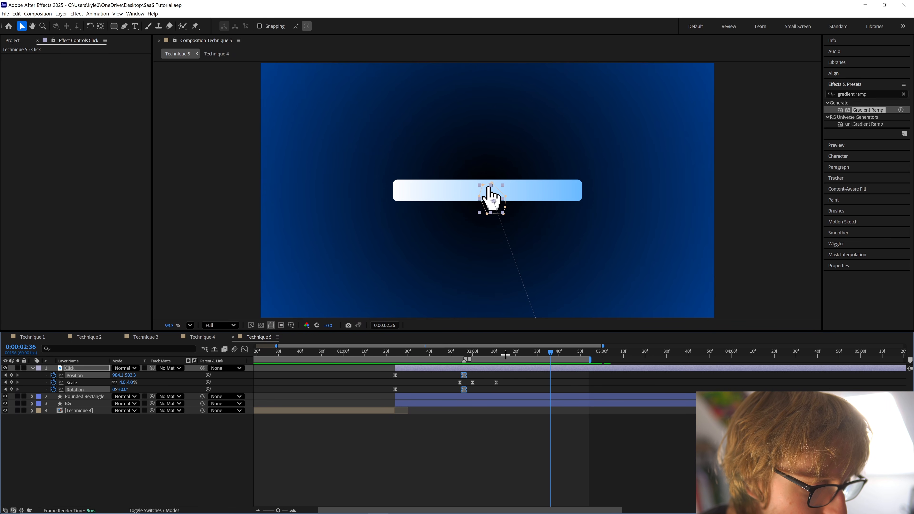
drag(505, 354, 562, 359)
key(ctrl+v)
At 0:00:02:41, move the hand cursor out above the frame to about 609.3, -76.6.
click(498, 380)
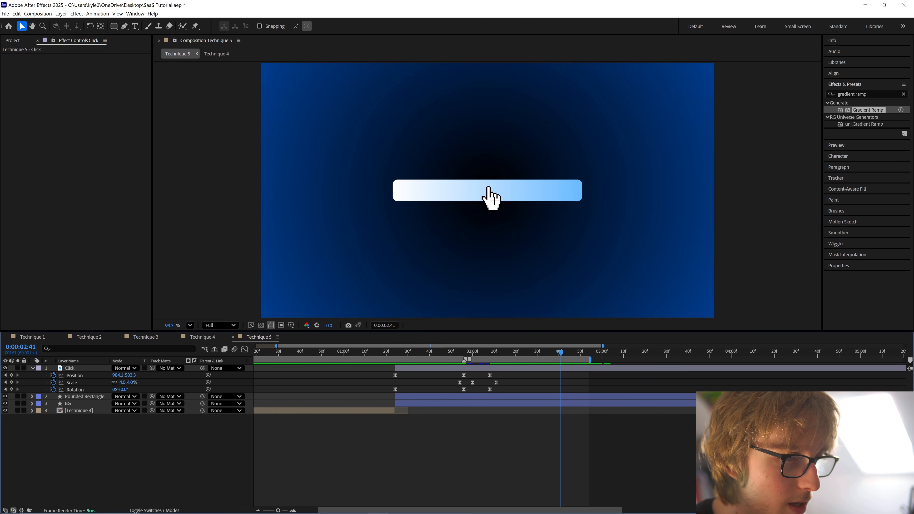
click(489, 197)
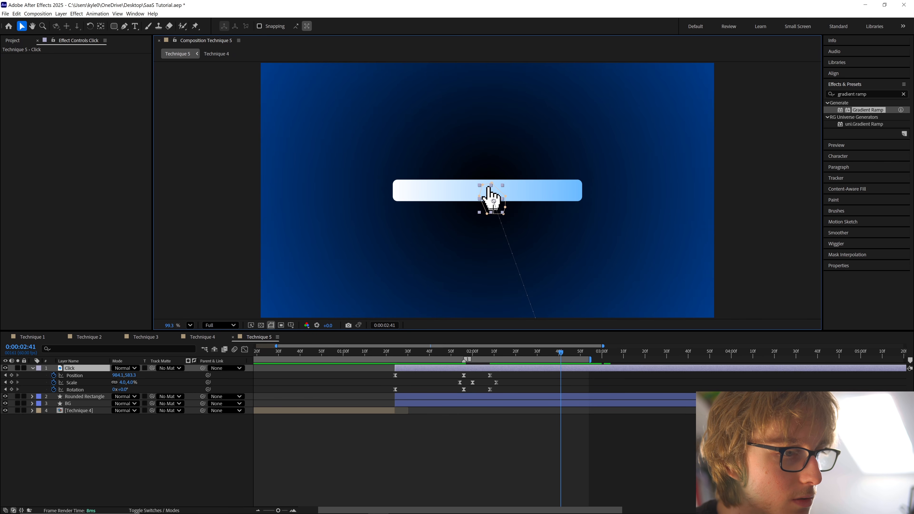
drag(494, 210, 405, 54)
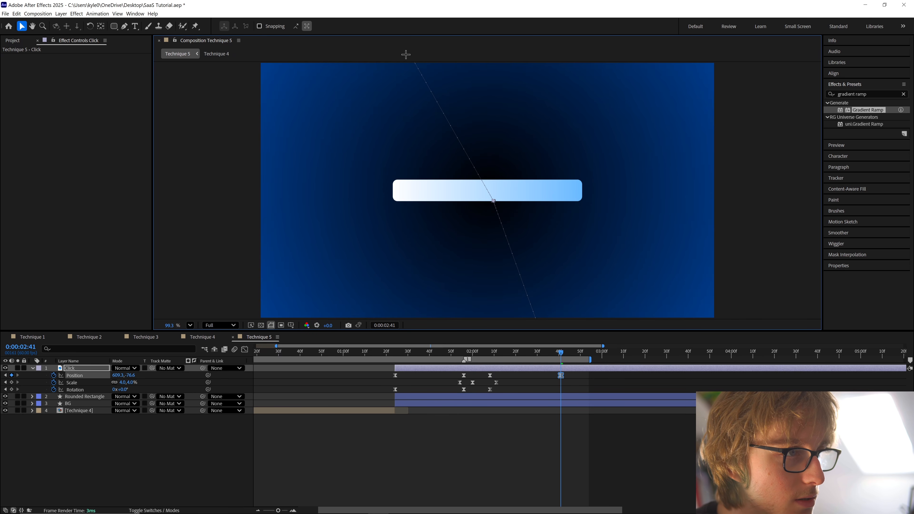
Set the last Position keyframe's spatial interpolation to Bezier and bend the hand's exit path into a gentle curve.
right_click(560, 375)
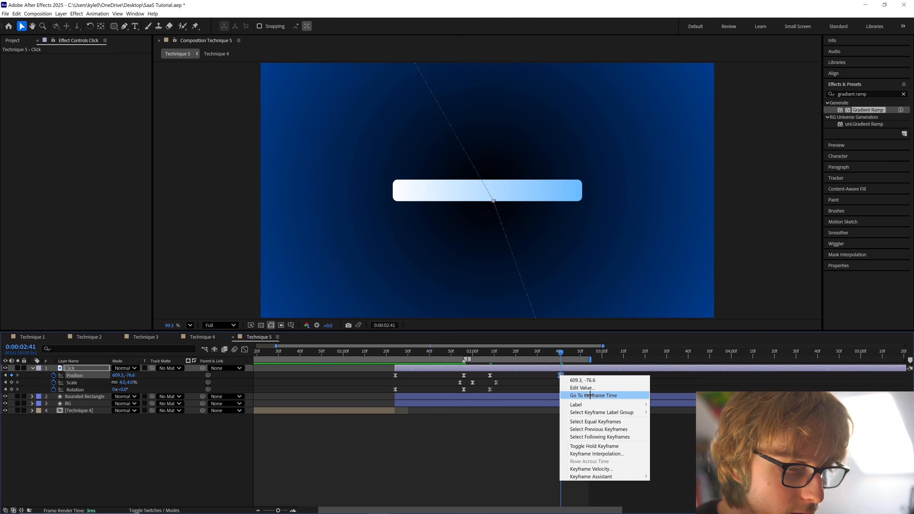
click(583, 453)
click(479, 247)
click(466, 274)
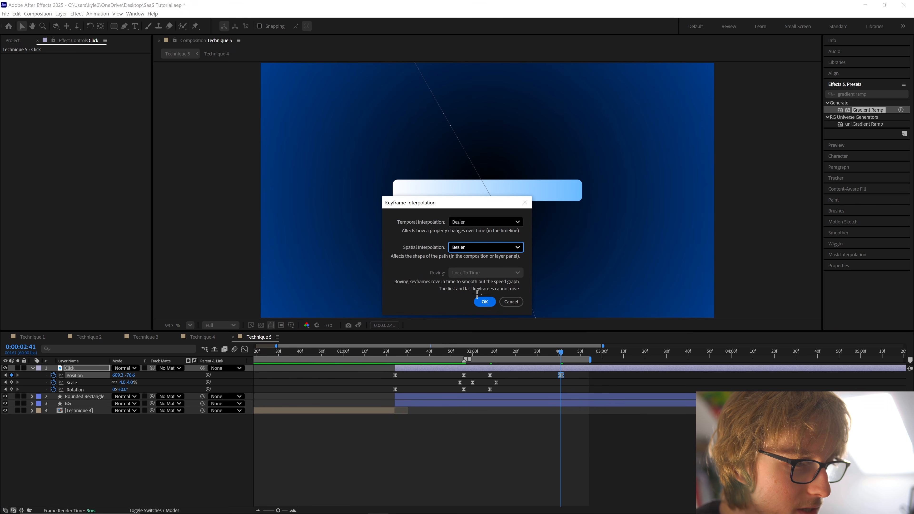
click(484, 302)
drag(433, 78, 469, 135)
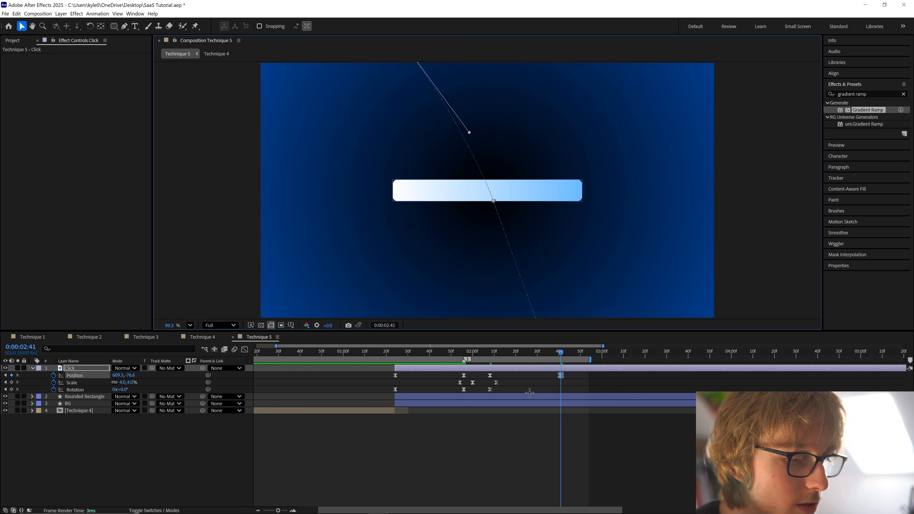
Rotate the Click layer to about -16° at 0:00:02:41 and fit the composition back in view.
key(h)
drag(404, 269, 417, 301)
key(v)
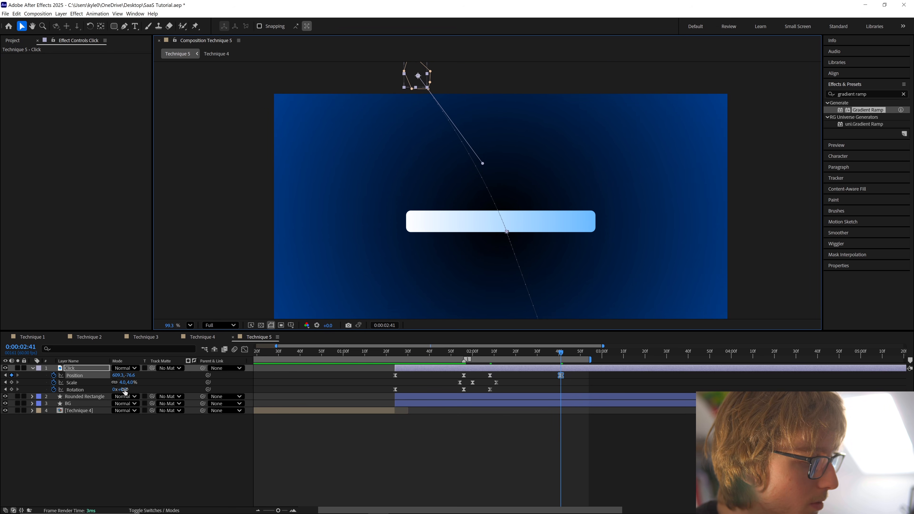
drag(124, 390, 119, 392)
click(189, 325)
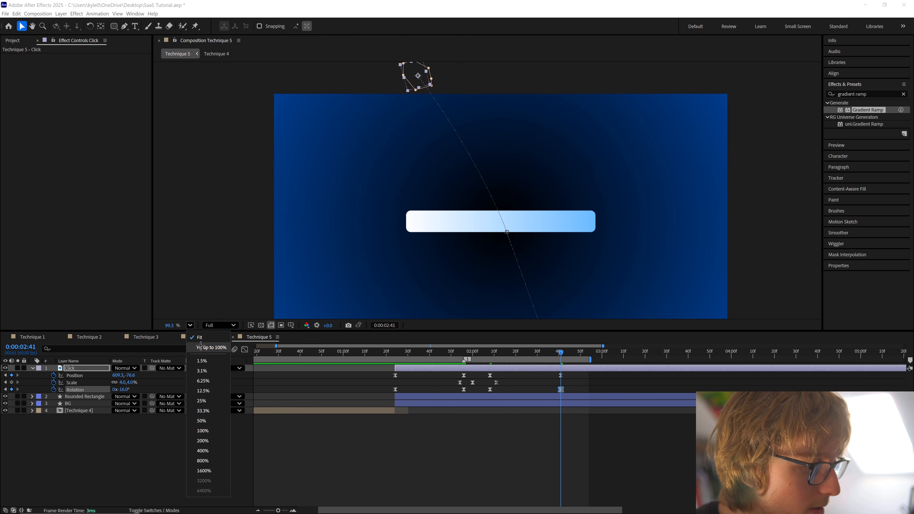
click(200, 345)
Apply Easy Ease to the Click layer's Position and Rotation keyframes at 0:00:02:41.
drag(555, 374, 572, 394)
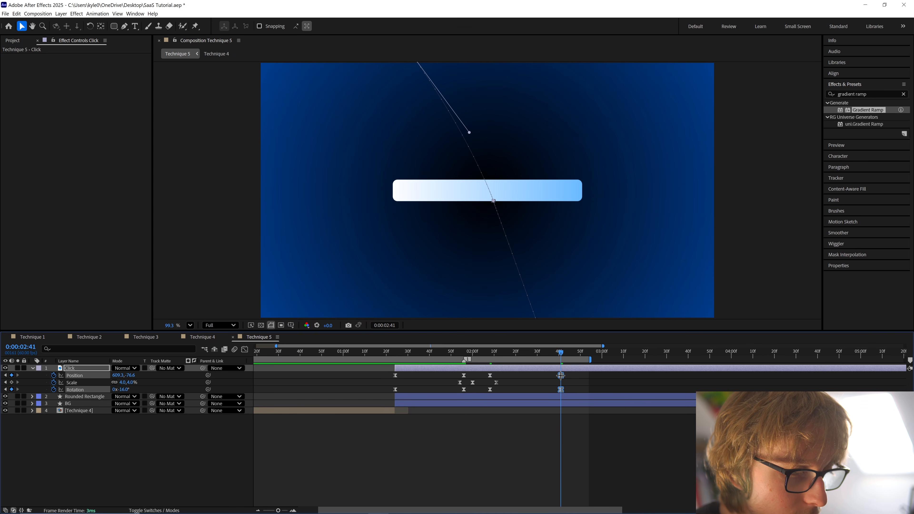
right_click(560, 375)
mouse_move(593, 477)
click(669, 397)
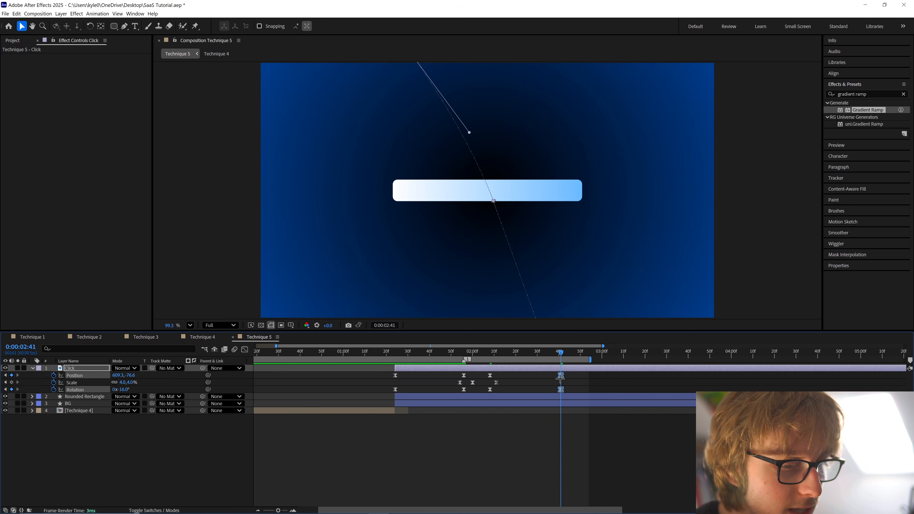
Lengthen the incoming ease of the hand's last keyframes in the speed graph and preview the exit.
click(244, 349)
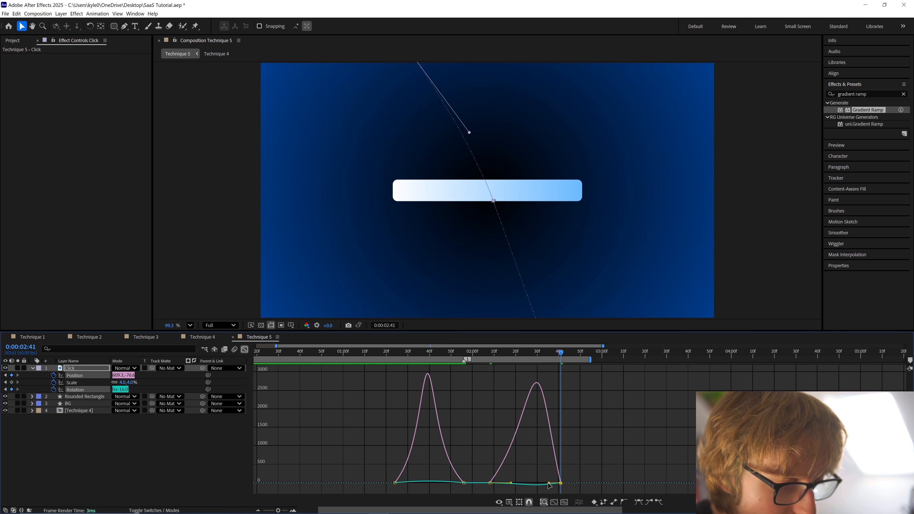
drag(548, 483, 539, 483)
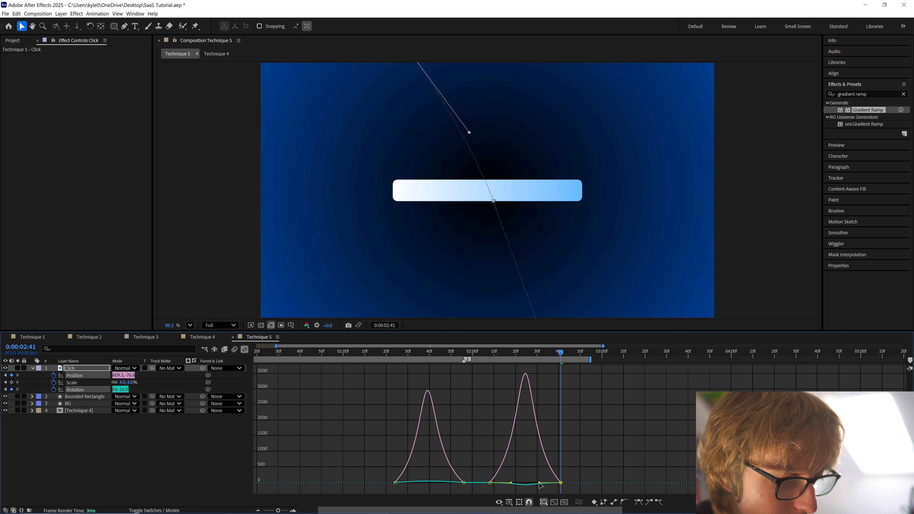
key(space)
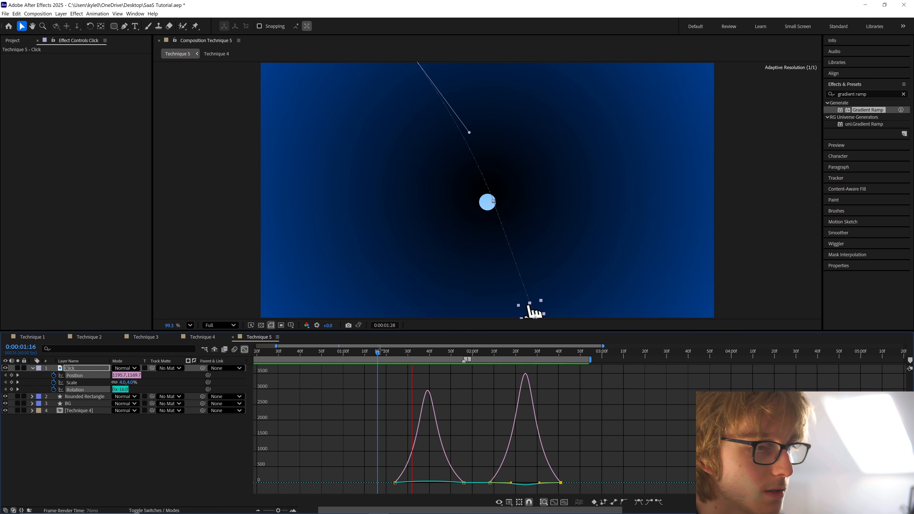
key(space)
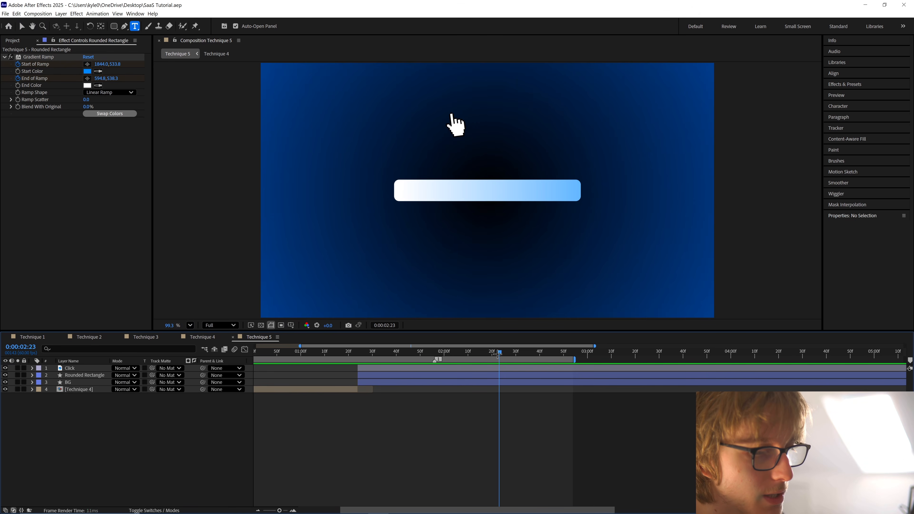
At 0:00:02:22, create a white text layer over the bar reading "Please Subscribe".
drag(497, 354, 496, 355)
click(428, 191)
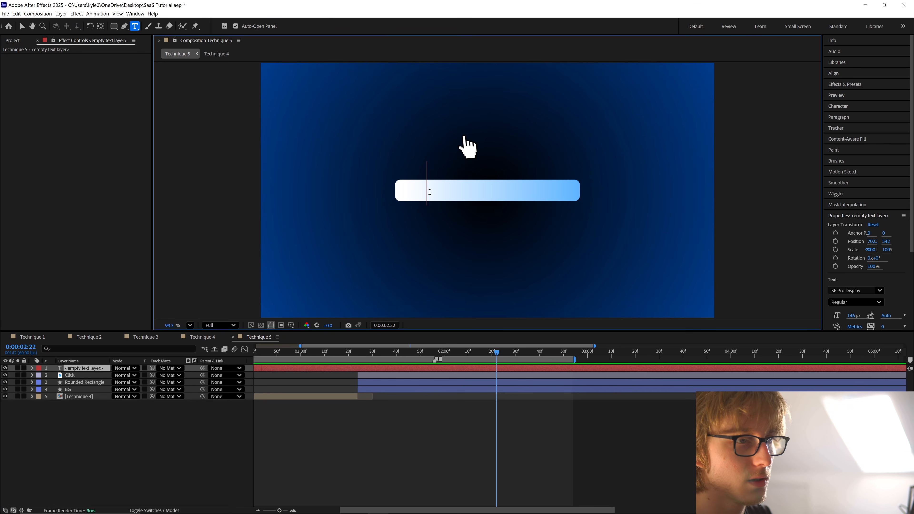
click(839, 106)
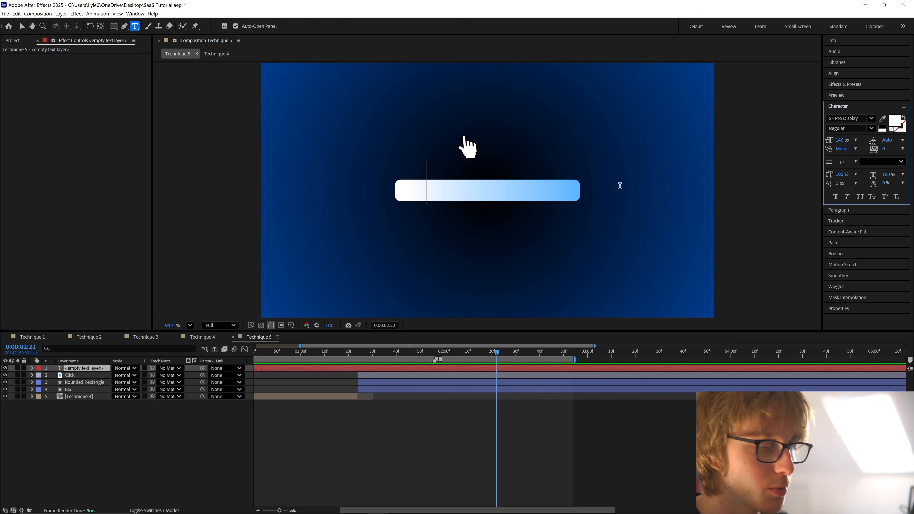
text(Please )
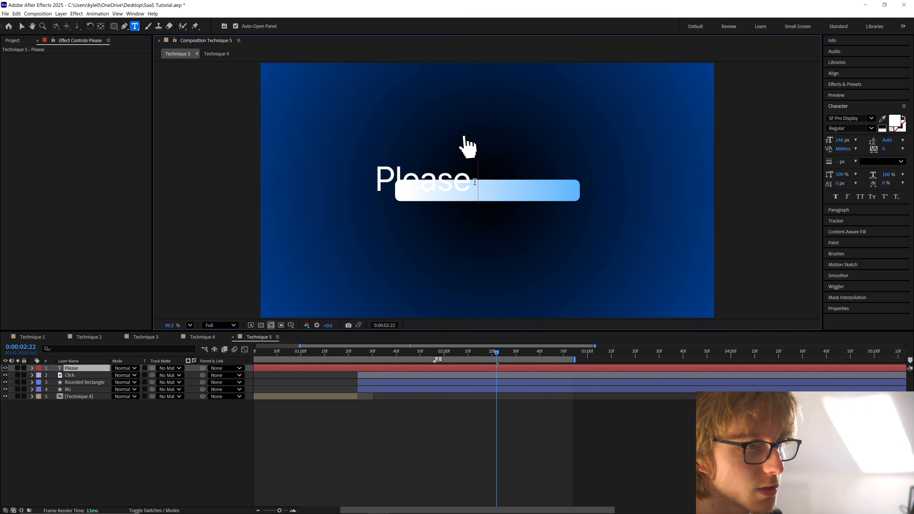
text(Subscribee)
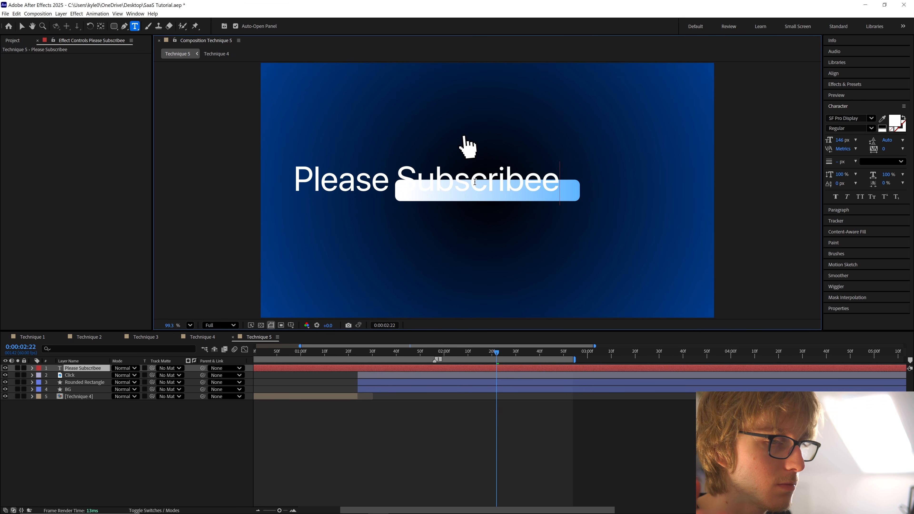
key(BackSpace)
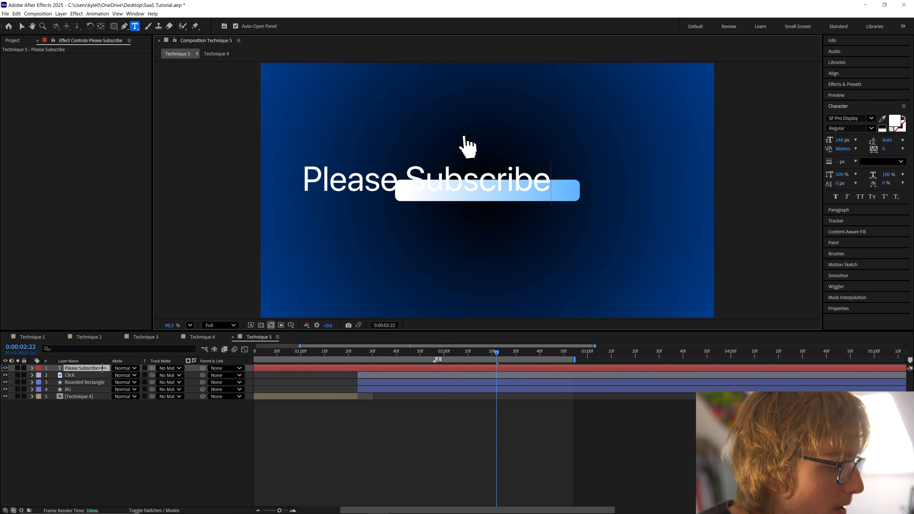
Center the text layer's anchor point in its content and align the text horizontally and vertically to the composition's center.
right_click(102, 367)
mouse_move(144, 196)
click(250, 276)
key(v)
click(833, 73)
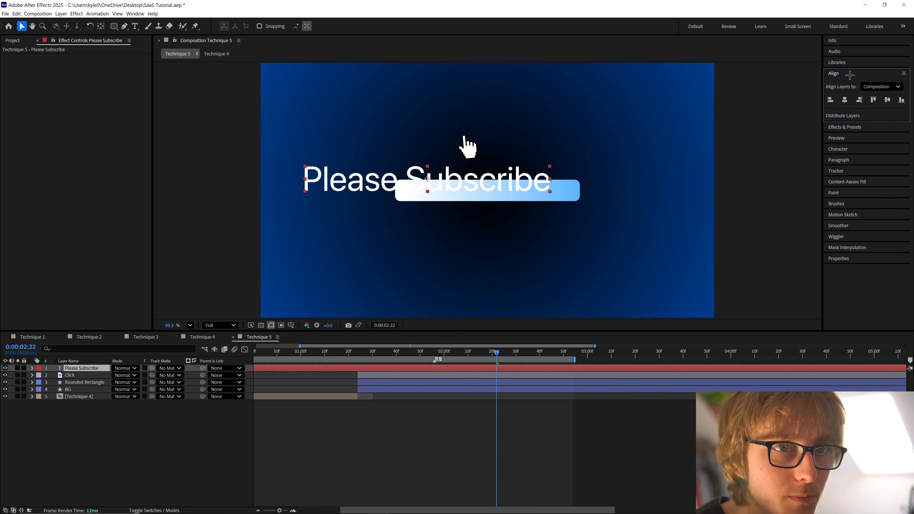
click(844, 100)
click(886, 100)
Scale the Please Subscribe text down to fit inside the bar and trim the layer's start to 0:00:02:15.
key(s)
drag(125, 375, 112, 380)
key(s)
drag(496, 352, 480, 354)
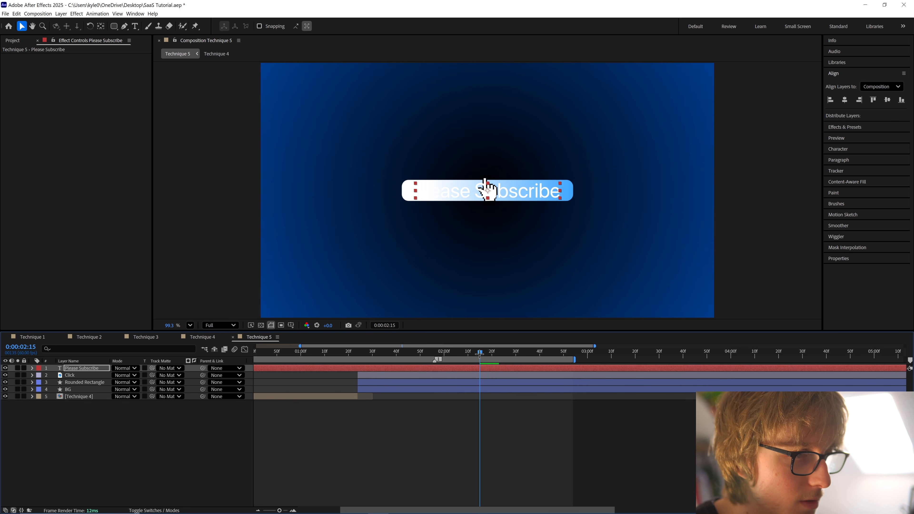
Apply a Gradient Ramp to the Please Subscribe text and set its start color to blue 0081FF.
click(844, 127)
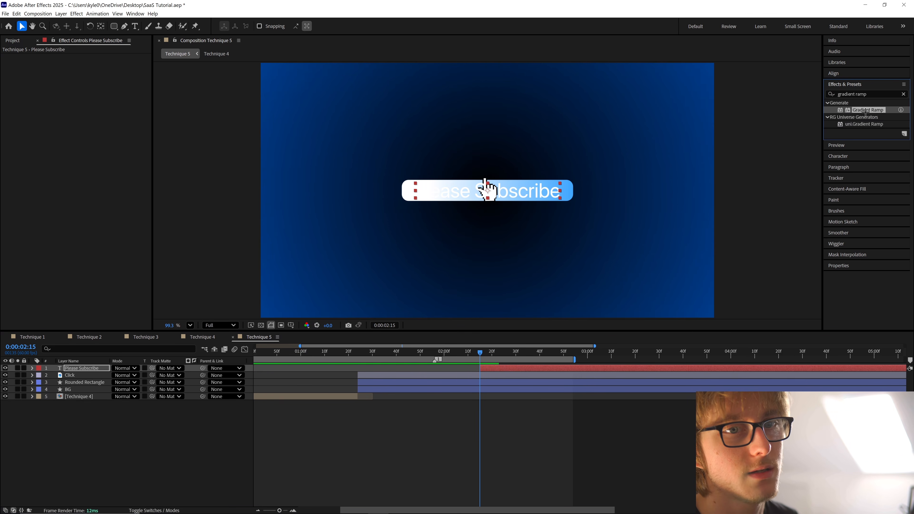
double_click(866, 109)
click(87, 71)
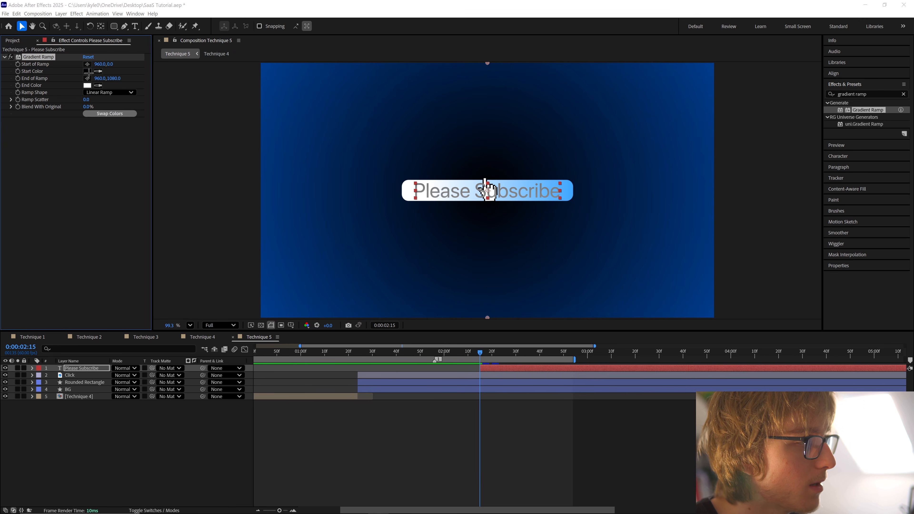
drag(478, 263, 478, 252)
drag(463, 235, 471, 223)
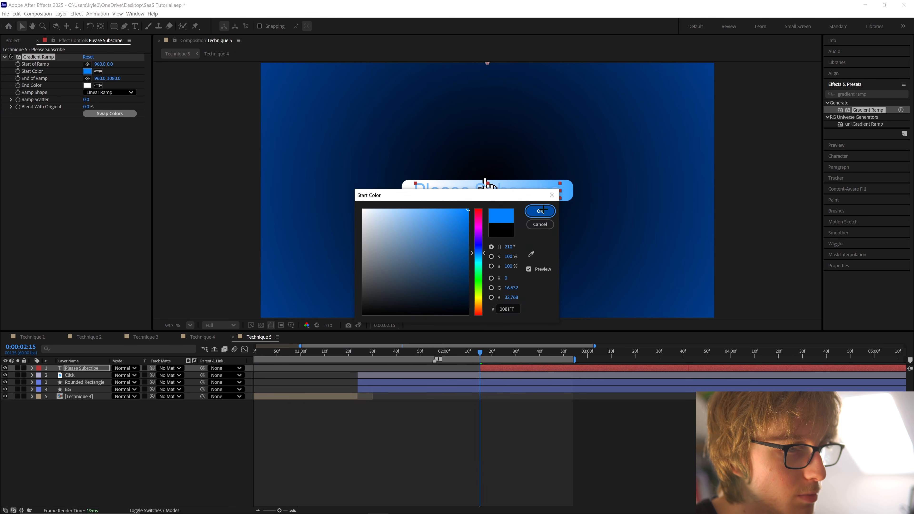
click(540, 211)
Change the ramp's start color to 005CFF and position the ramp's start at 960, 507.8 and its end at 960, 695.1.
drag(490, 93, 494, 180)
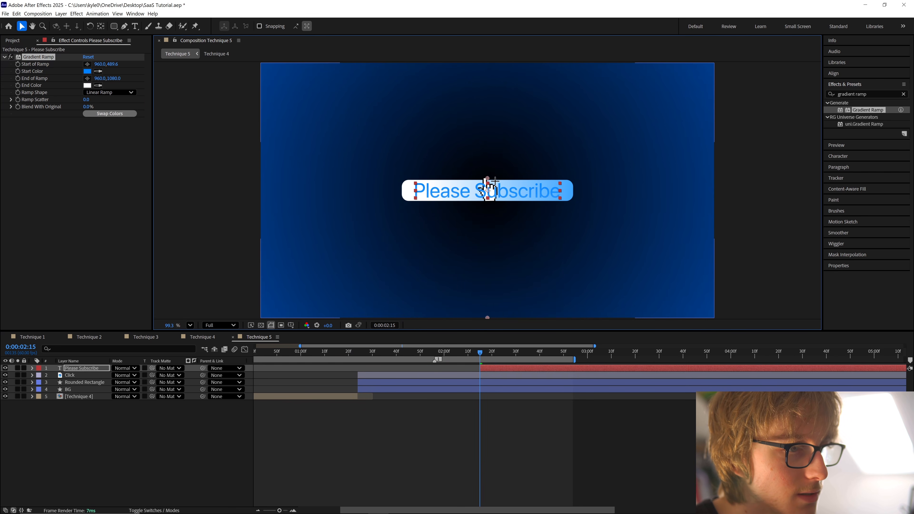
drag(487, 317, 482, 251)
click(87, 71)
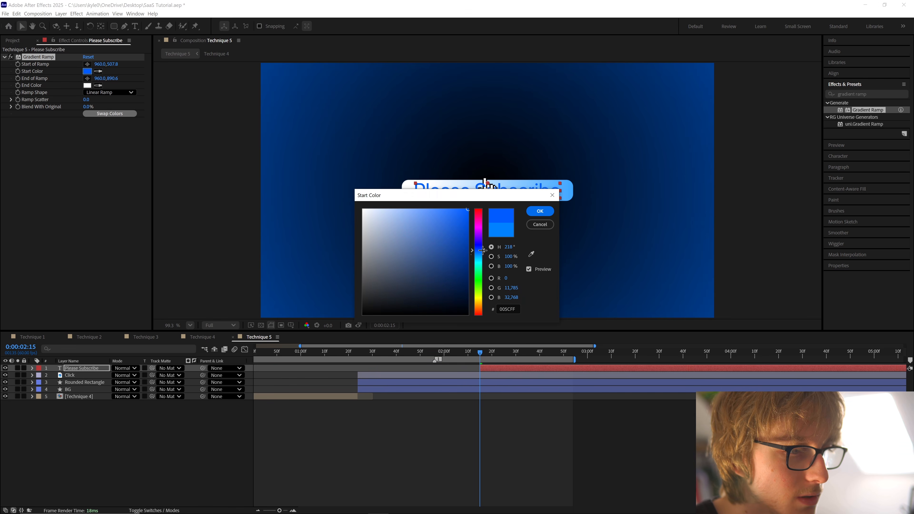
drag(496, 194, 499, 218)
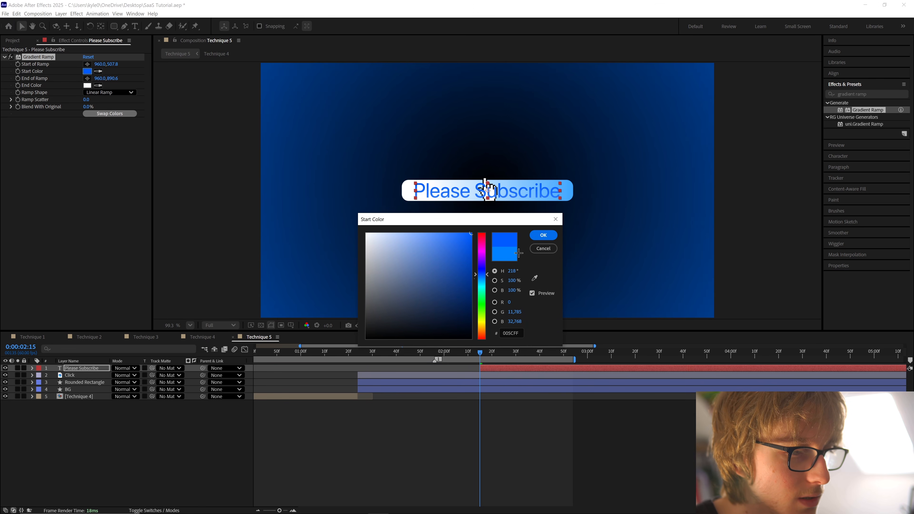
click(542, 235)
drag(480, 352, 547, 353)
drag(487, 273, 489, 222)
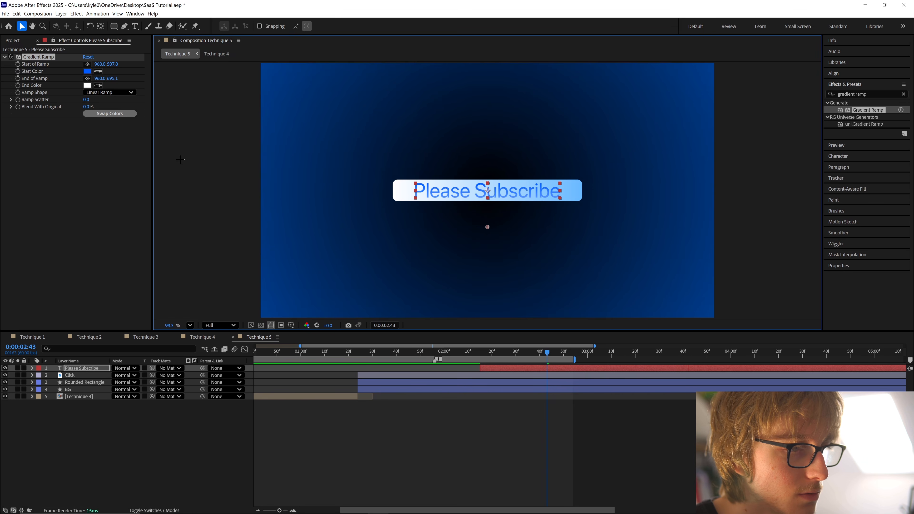
Scale the Please Subscribe text up slightly inside the bar, save, and place its layer beneath the Click layer.
key(s)
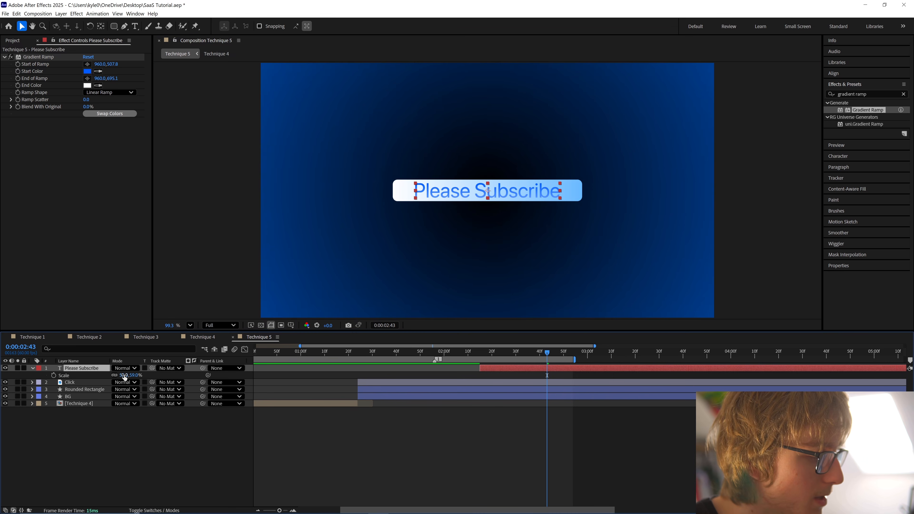
drag(125, 376, 127, 377)
key(s)
click(266, 265)
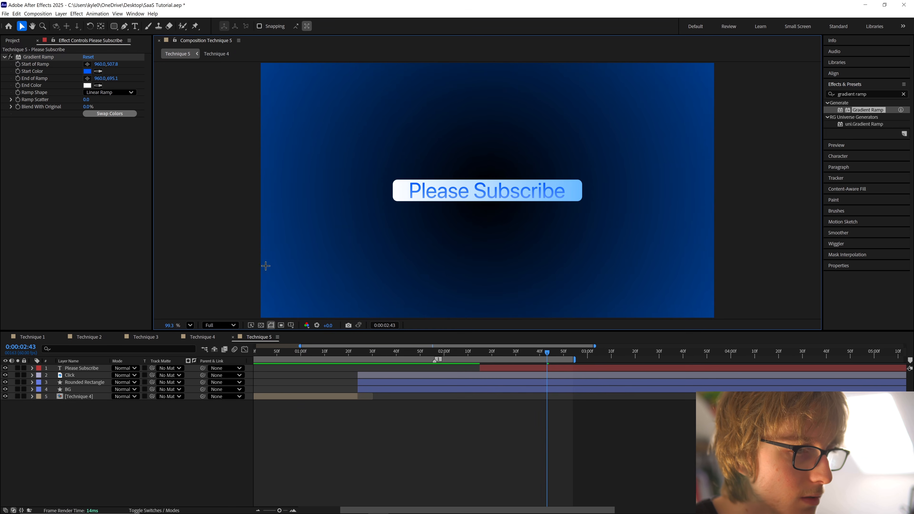
key(ctrl+s)
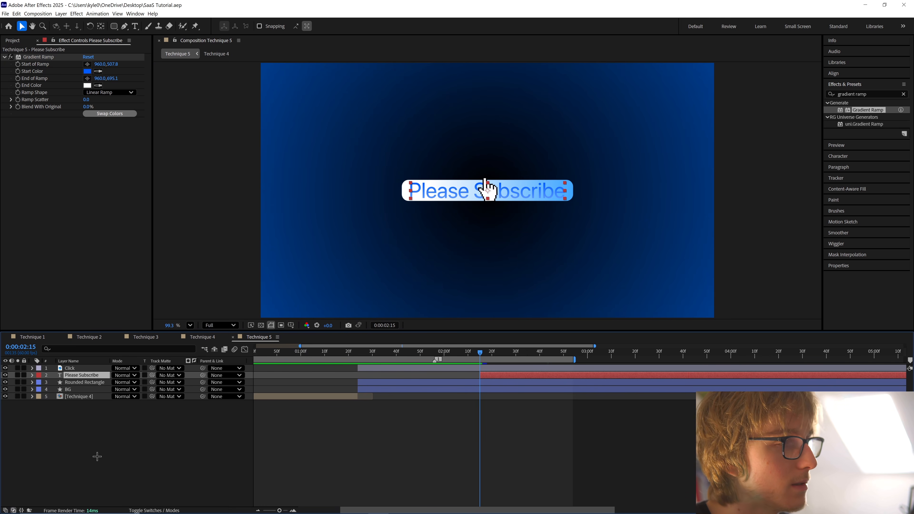
Add a Scale text animator to the Please Subscribe layer and set its scale to 0%.
click(32, 375)
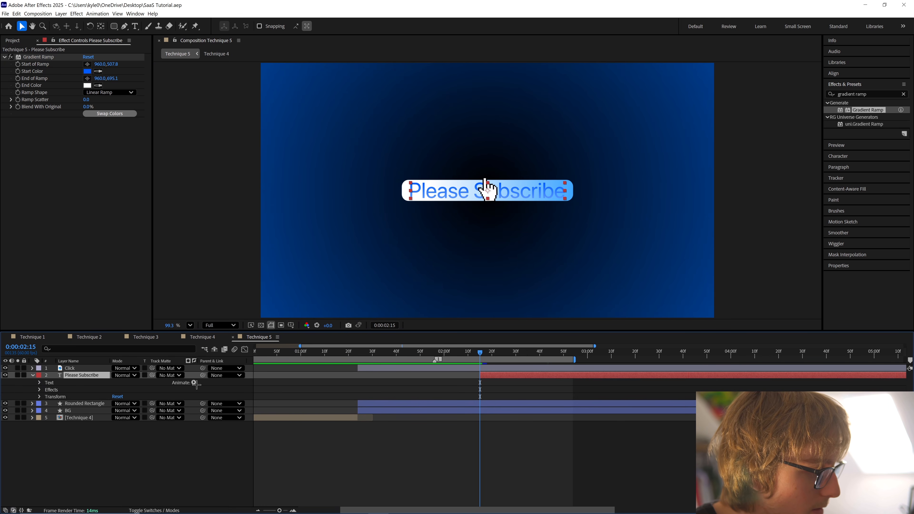
click(195, 382)
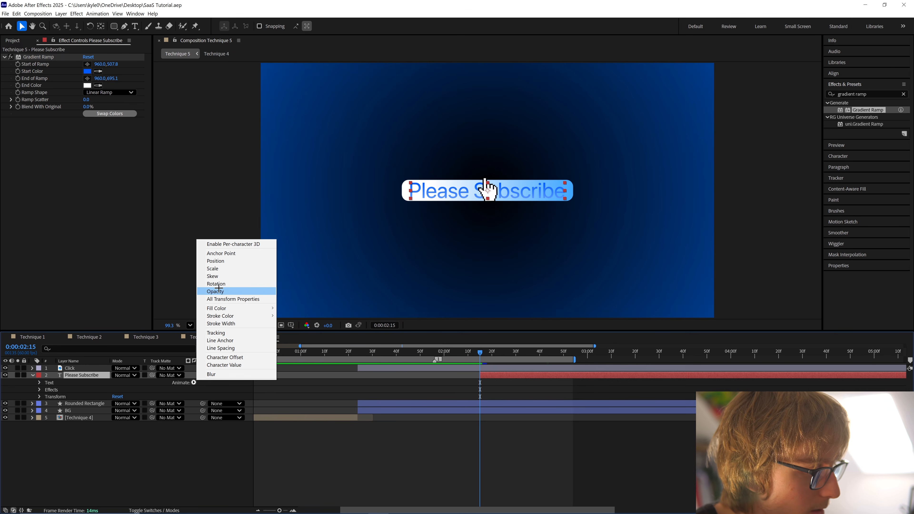
click(215, 269)
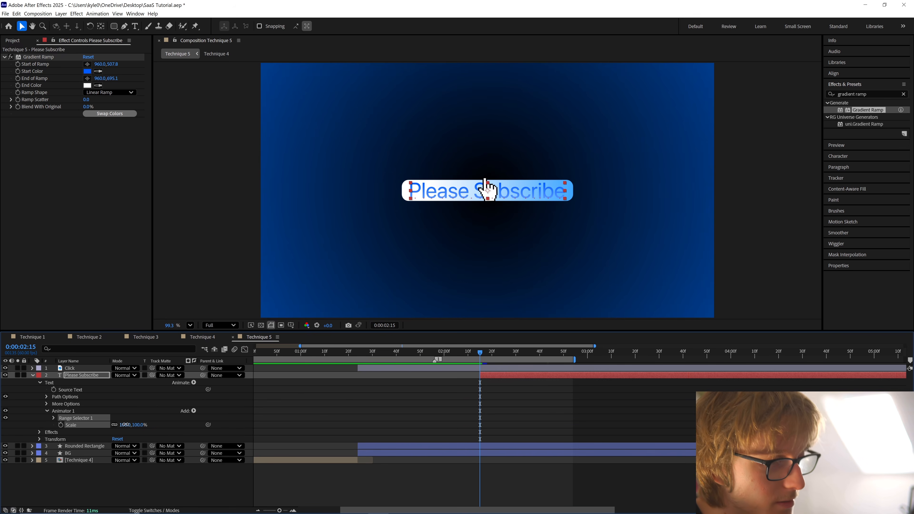
click(126, 424)
text(0)
key(Return)
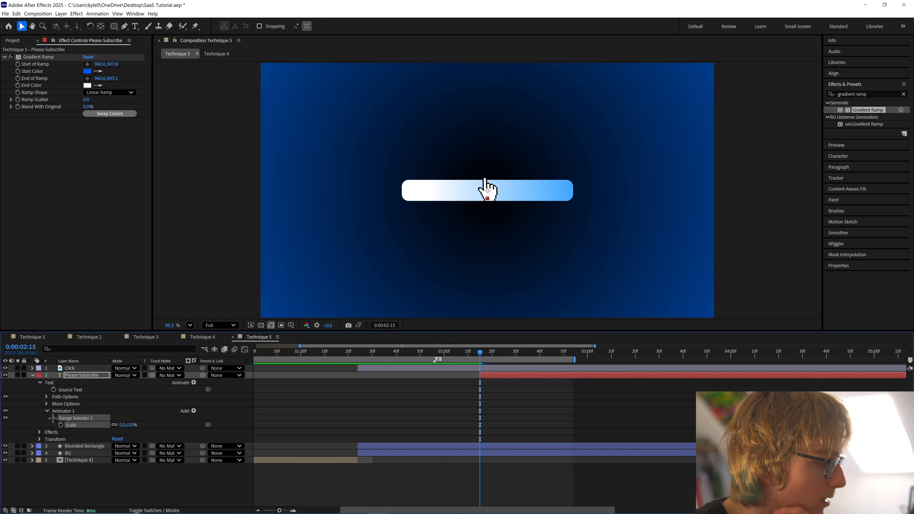
Expand the animator's range selector with its advanced options and set Offset to 100%.
click(52, 418)
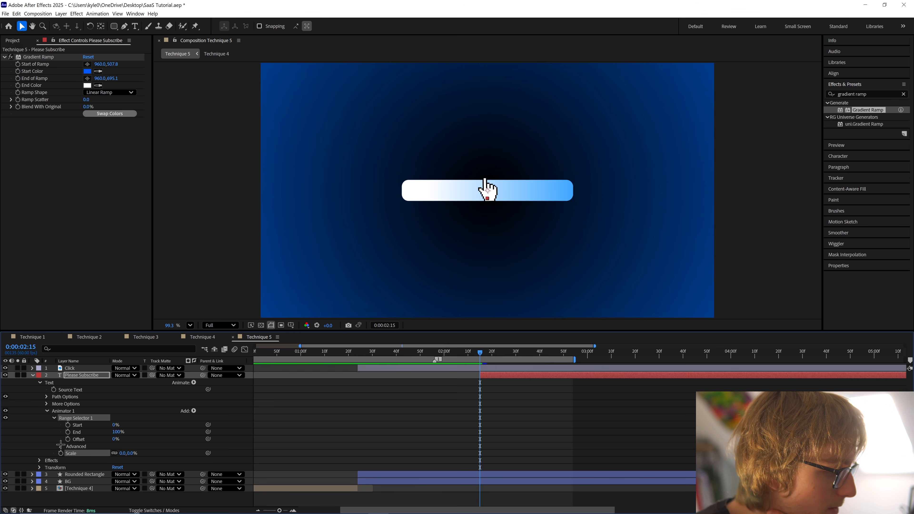
click(61, 446)
scroll(144, 413, down, 1)
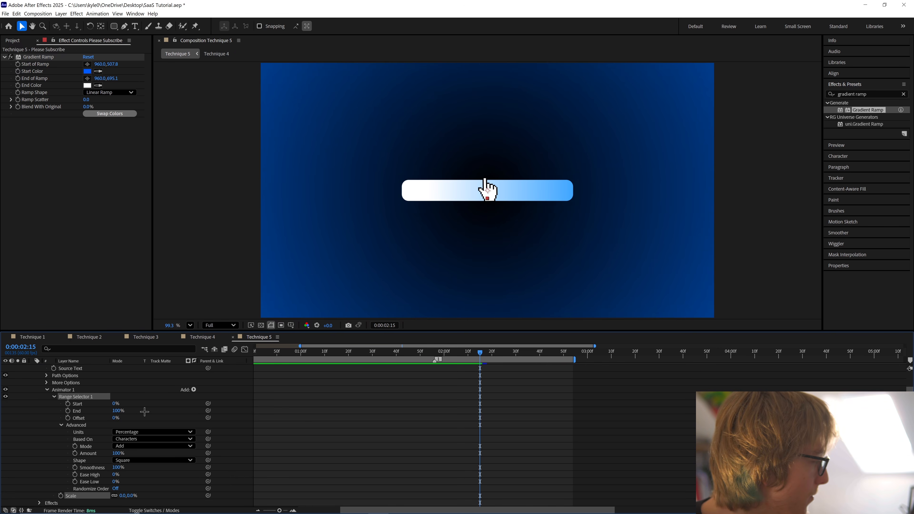
scroll(128, 410, down, 1)
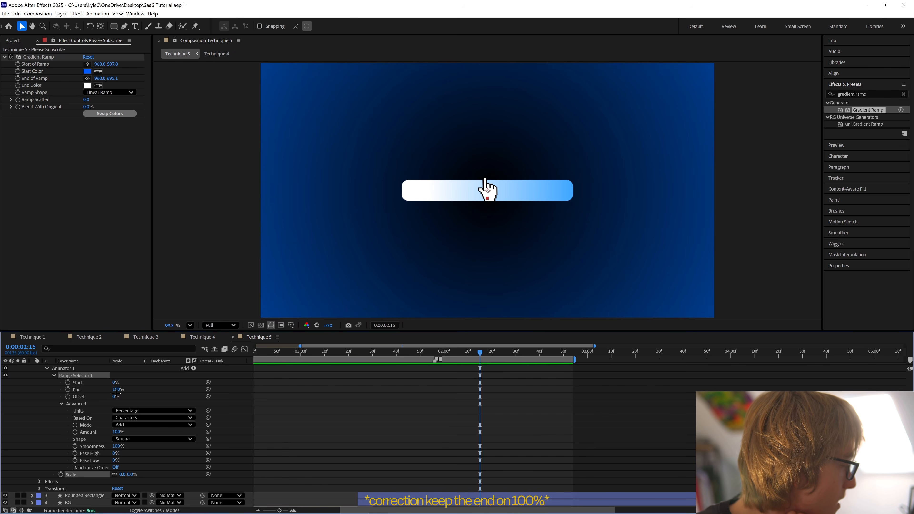
drag(114, 398, 145, 401)
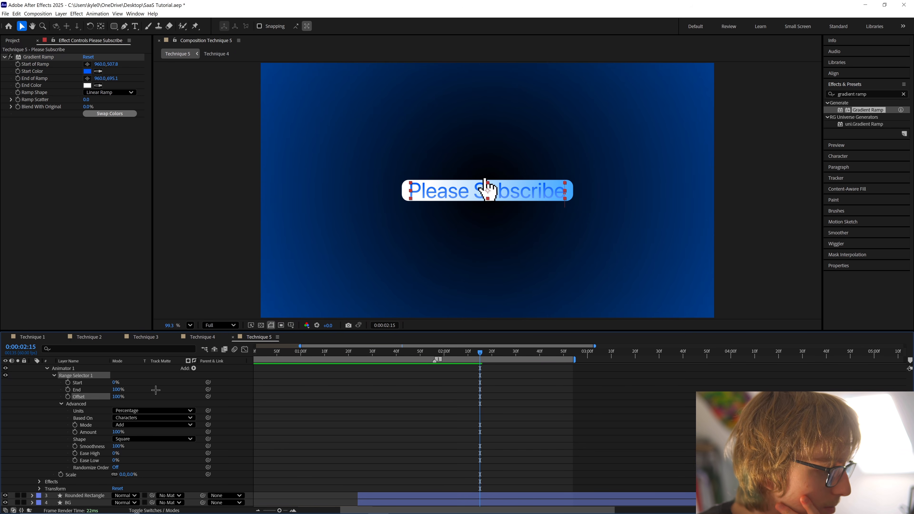
Set the range selector's shape to Ramp Up, with Ease High at -100% and Ease Low at 100%.
click(144, 443)
click(114, 449)
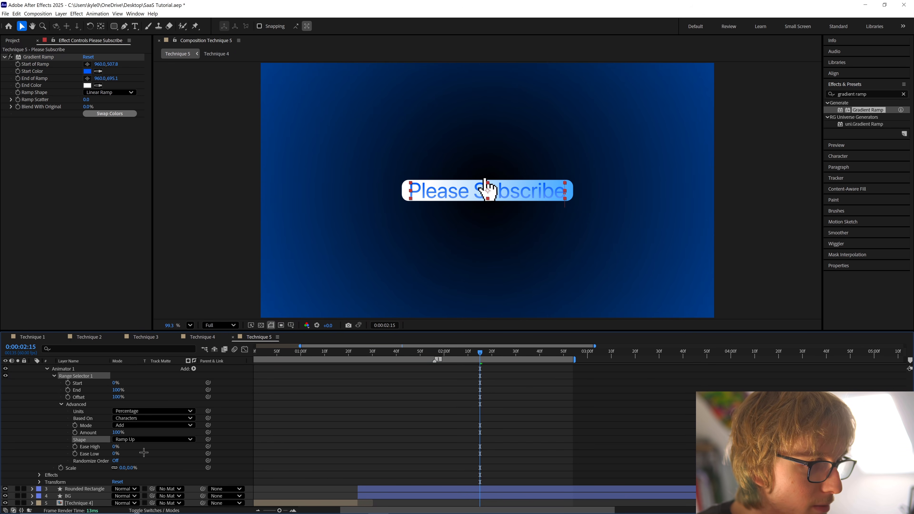
drag(114, 448, 333, 450)
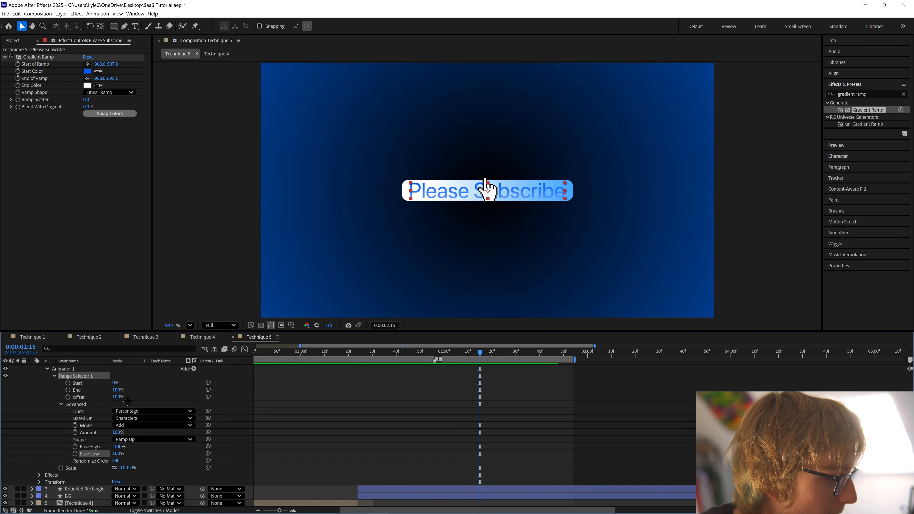
Keyframe the range selector's Offset from -100% at 0:00:02:15 to 100% near the work area's end, and save the project.
click(68, 397)
key(u)
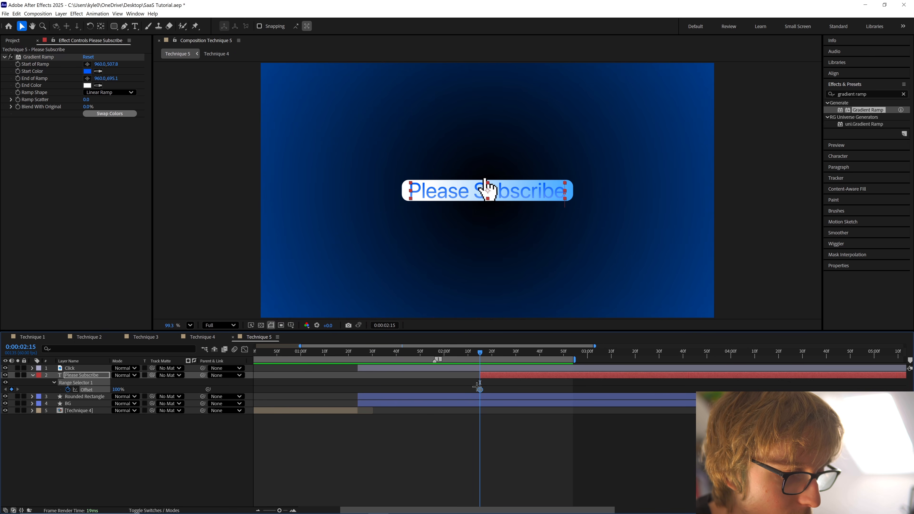
drag(479, 388, 524, 392)
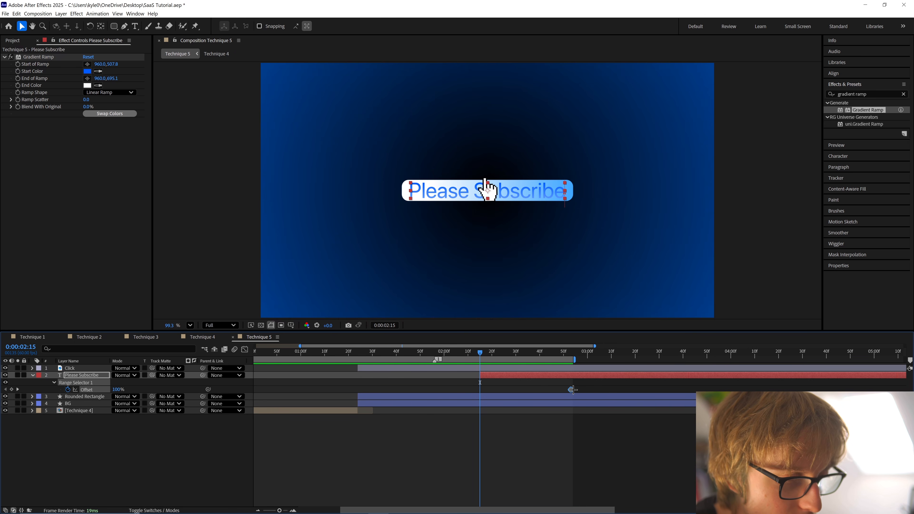
drag(116, 389, 4, 397)
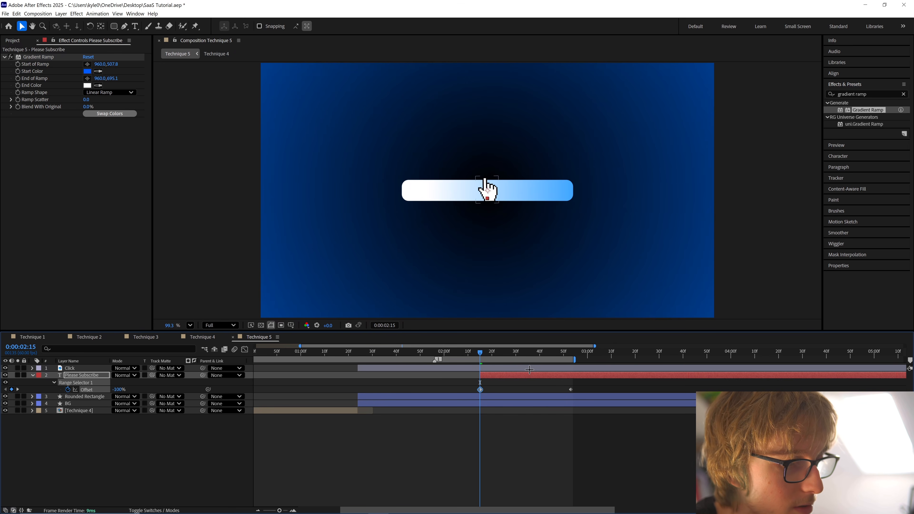
mouse_move(480, 354)
mouse_down()
mouse_move(573, 357)
mouse_move(480, 357)
mouse_up()
key(ctrl+s)
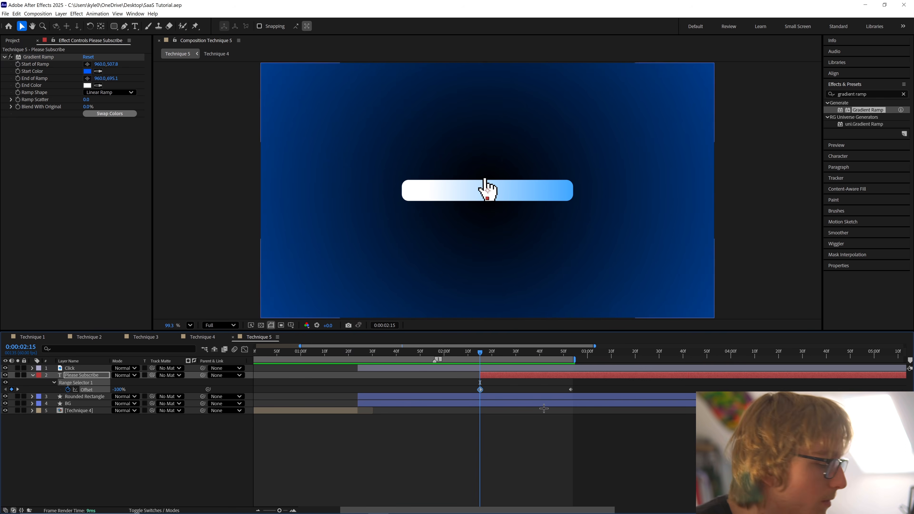
Apply Easy Ease to both Offset keyframes of the Please Subscribe text.
drag(463, 389, 575, 392)
right_click(573, 391)
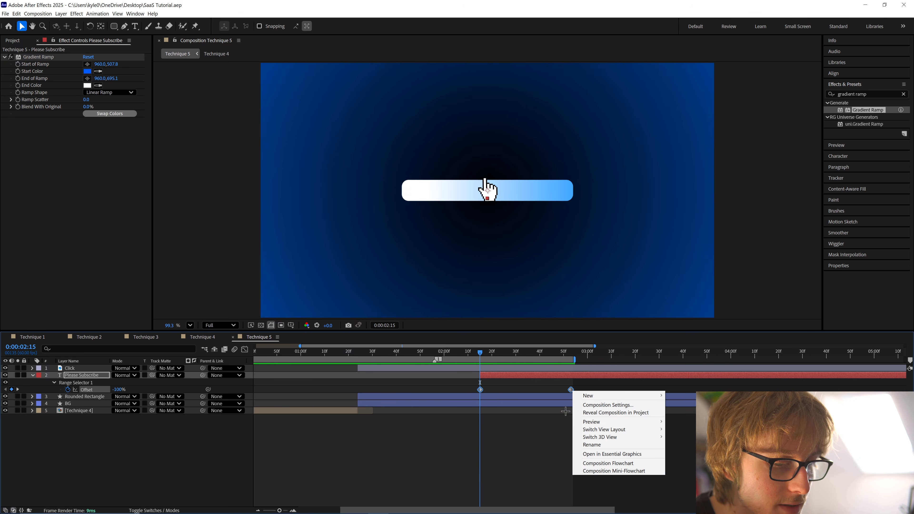
right_click(480, 389)
right_click(480, 389)
mouse_move(519, 489)
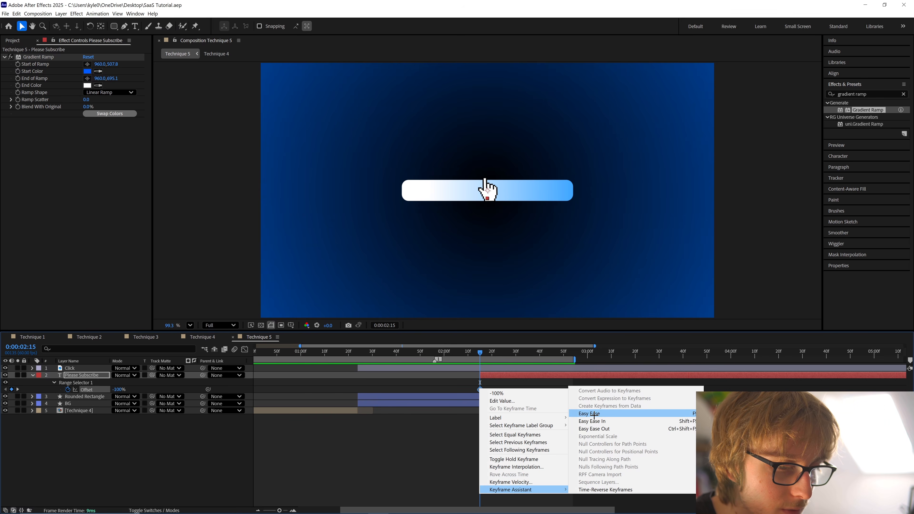
click(594, 413)
Move the last Offset keyframe later to slow the text reveal, and preview the animation with an extended work area.
key(space)
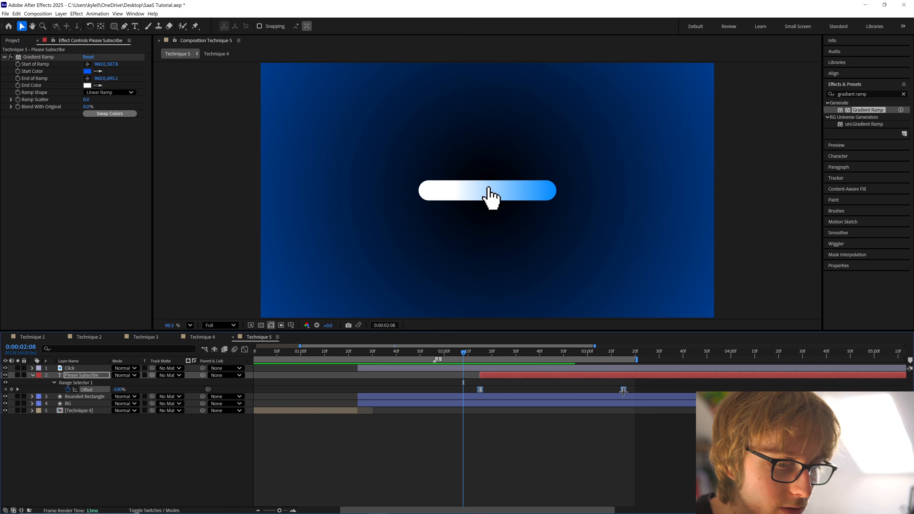
click(544, 450)
key(space)
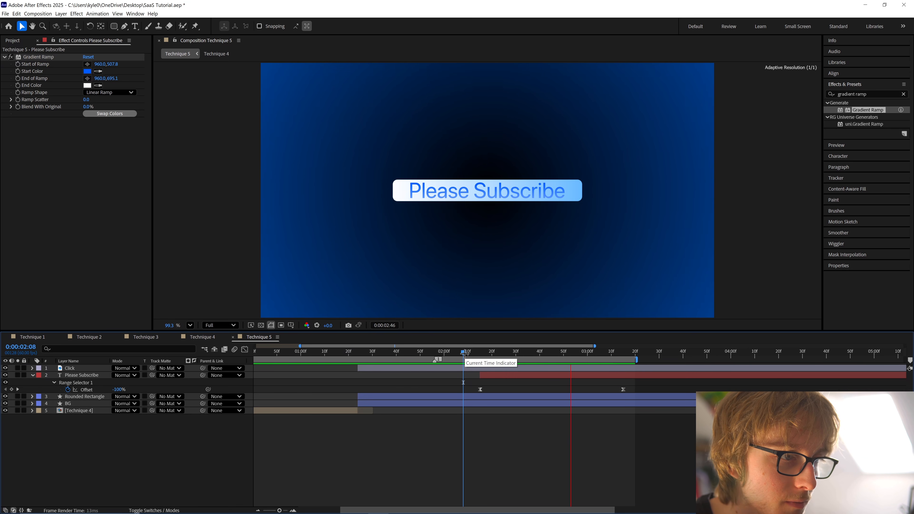
drag(464, 354, 405, 353)
key(space)
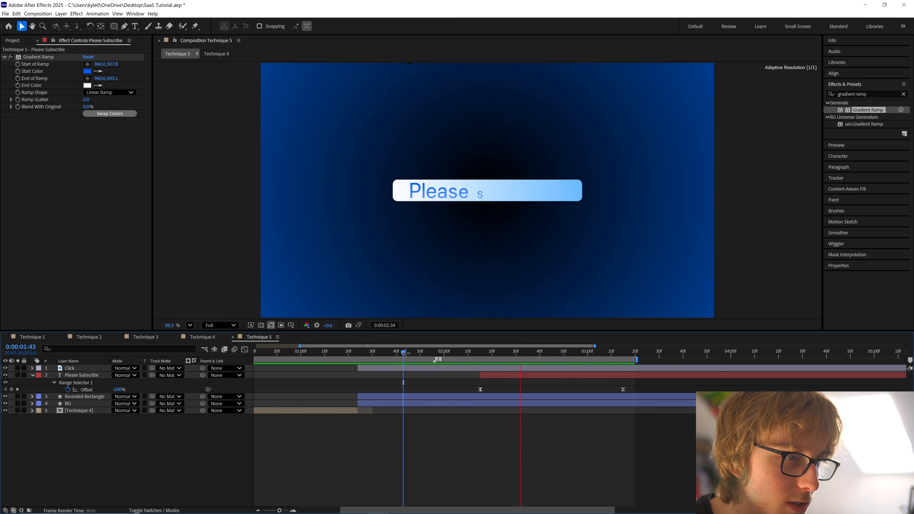
key(space)
Shift the Please Subscribe layer about six frames earlier, check its timing against the other layers' keyframes, and save the project.
click(438, 353)
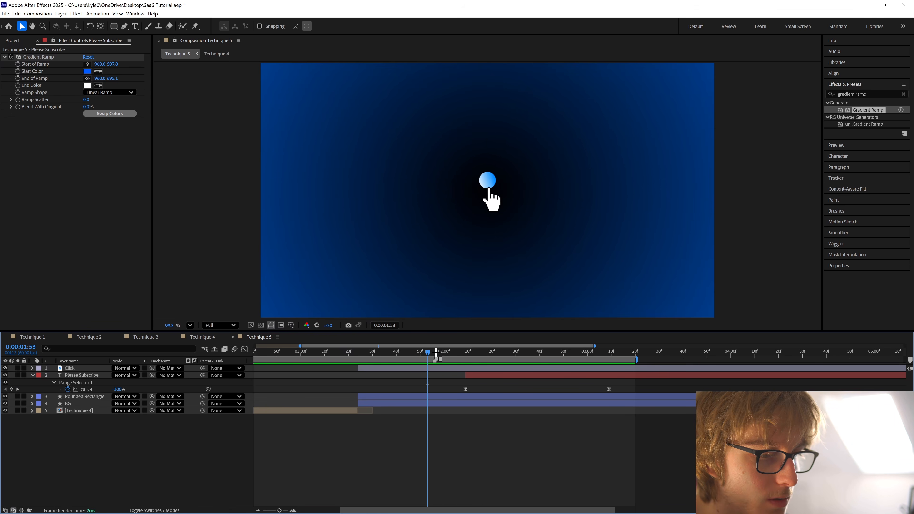
click(534, 354)
key(u)
key(u)
key(u)
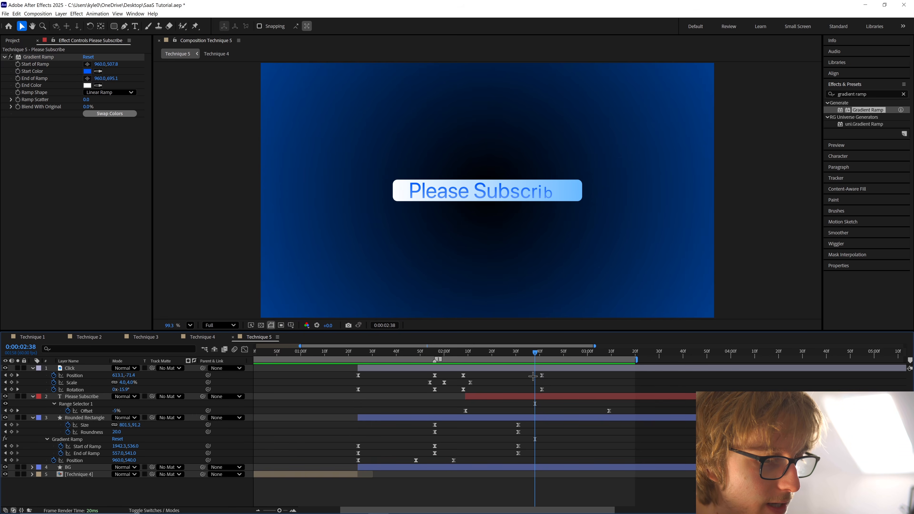
key(ctrl+s)
Draw a white circle with the Ellipse tool over the small gradient circle at 0:00:01:56, as a new shape layer.
click(114, 26)
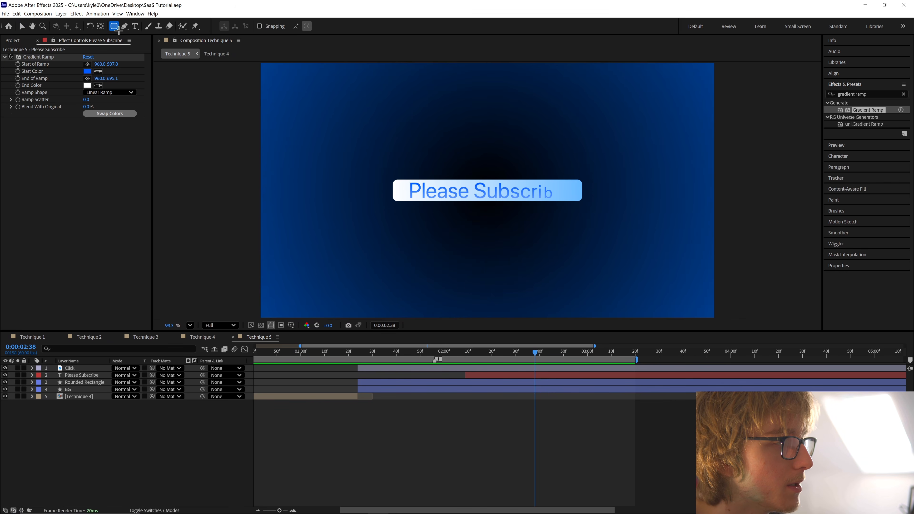
click(137, 44)
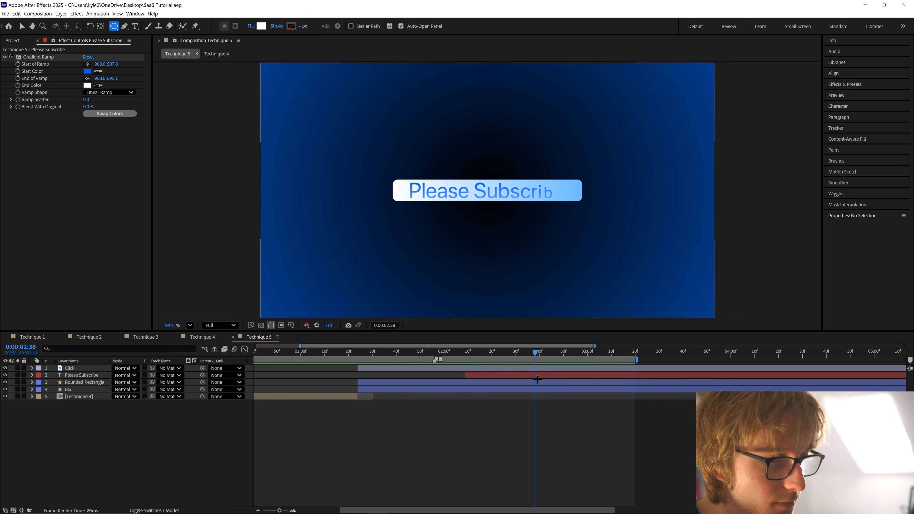
click(533, 355)
key(space)
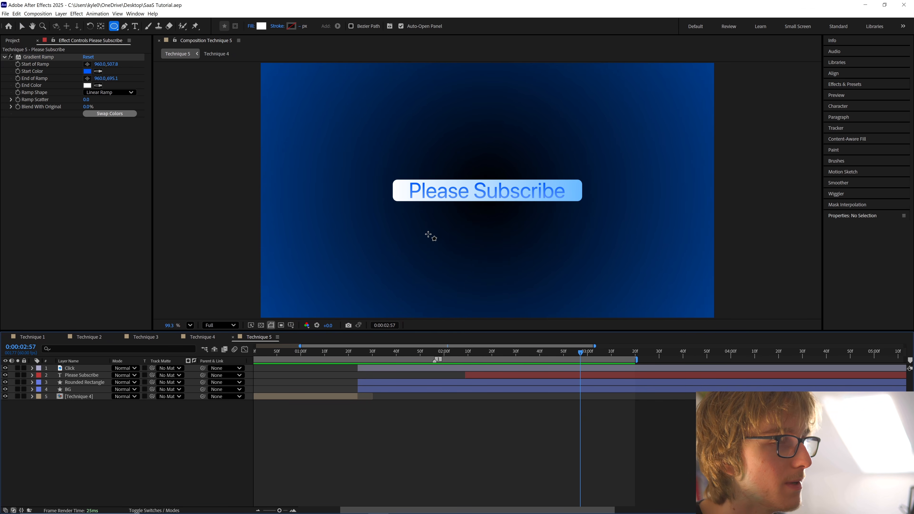
drag(522, 353, 436, 354)
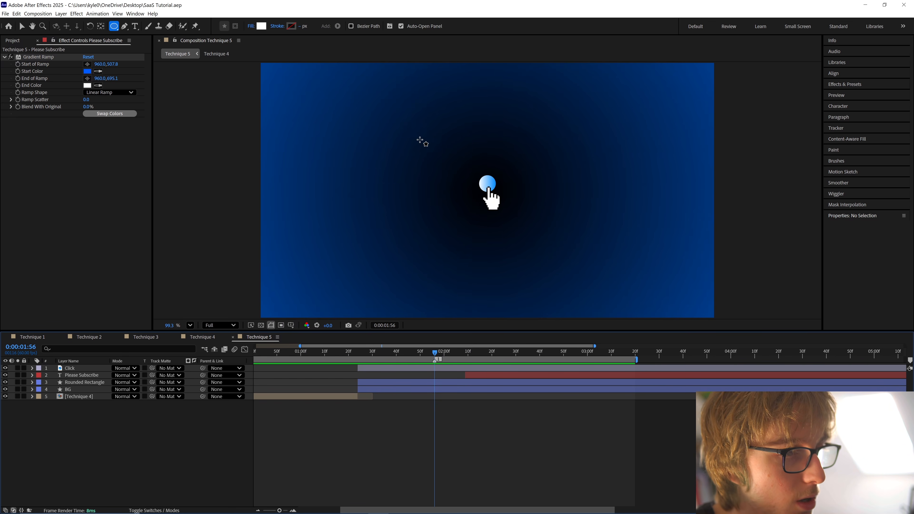
mouse_move(420, 140)
mouse_down()
mouse_move(557, 274)
mouse_move(541, 259)
mouse_up()
Center the anchor point in the new circle's content and align the layer horizontally and vertically to the composition's center.
right_click(86, 365)
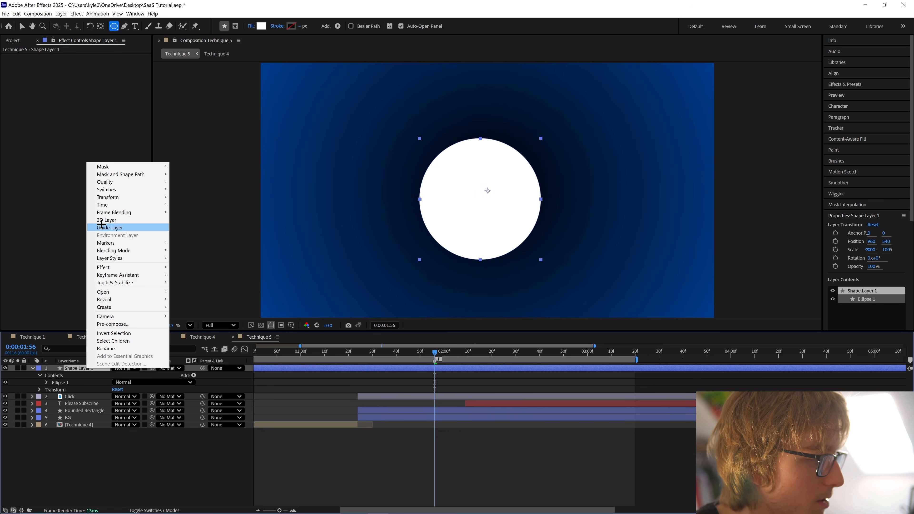
mouse_move(119, 197)
click(248, 277)
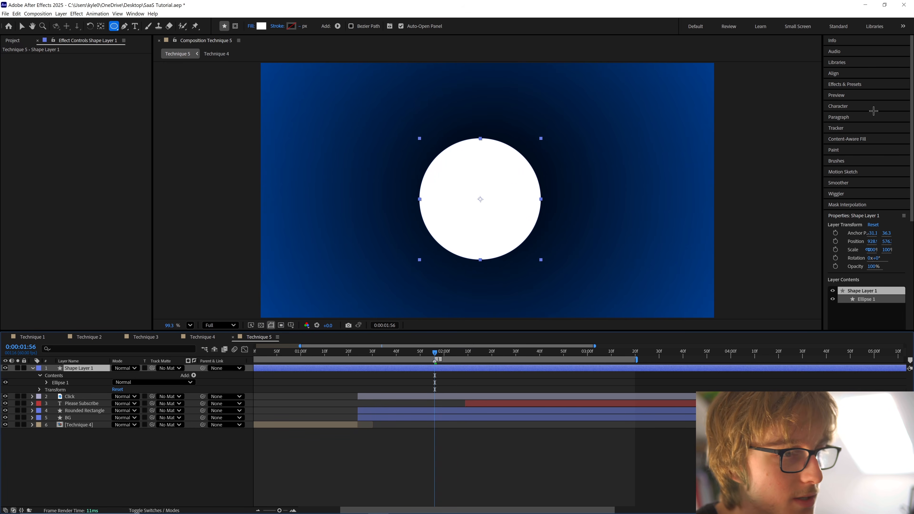
key(v)
click(833, 73)
click(844, 100)
click(887, 100)
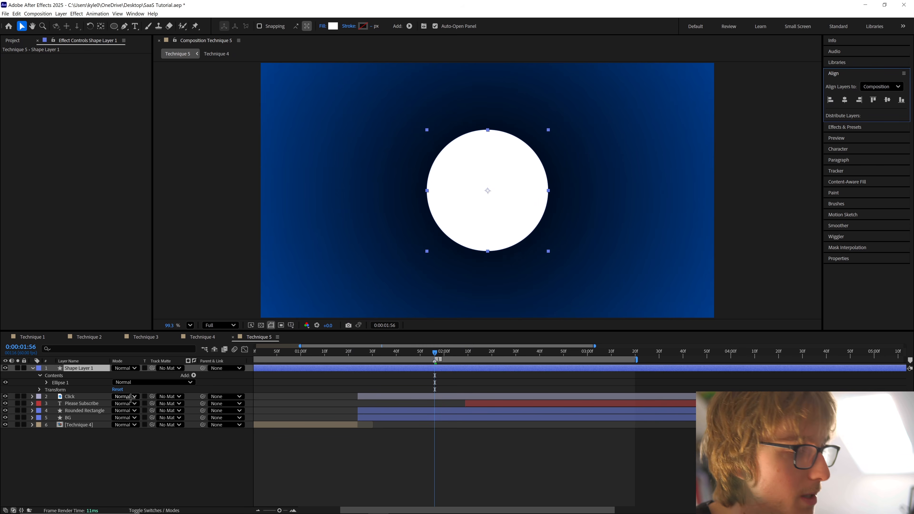
Rename the circle's shape layer to Click Circle and trim its start to 0:00:01:56.
click(66, 369)
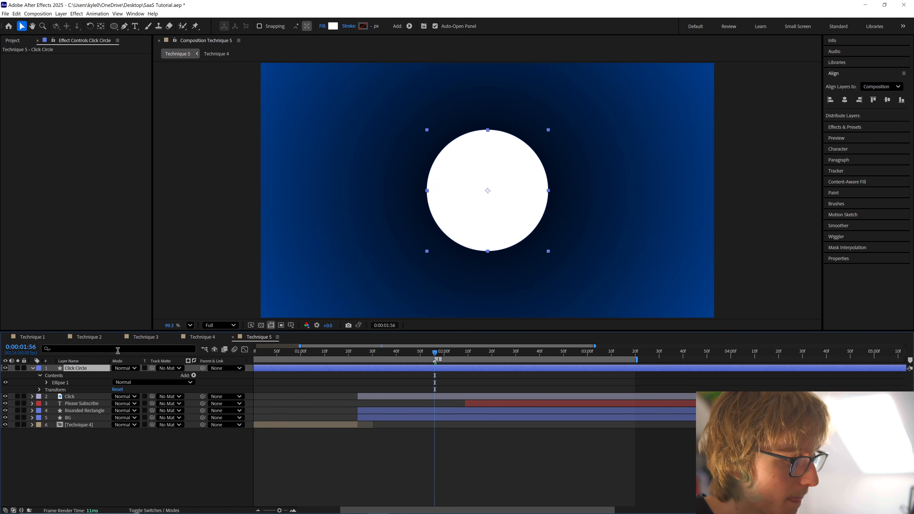
key(alt+bracketleft)
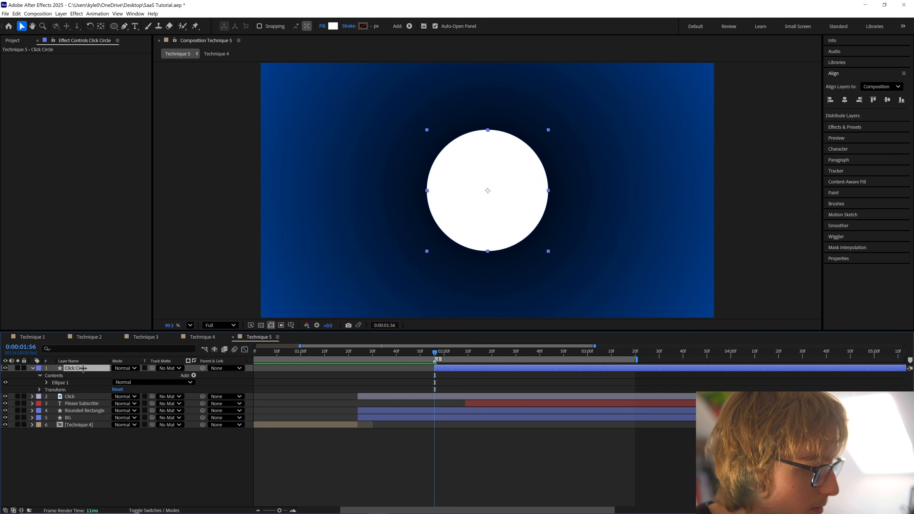
Keyframe the Click Circle layer's Scale at 0% and Opacity at 50% at 0:00:01:56.
key(s)
key(alt+shift+t)
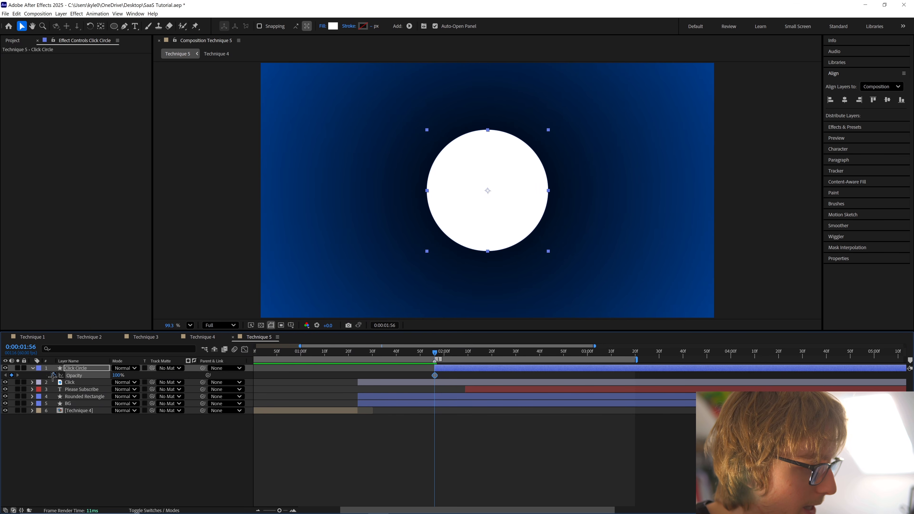
key(u)
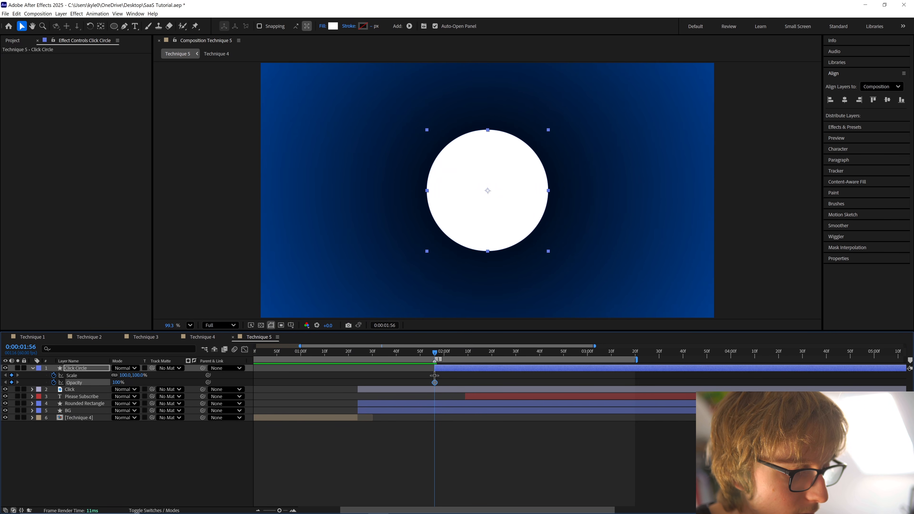
click(130, 375)
key(Return)
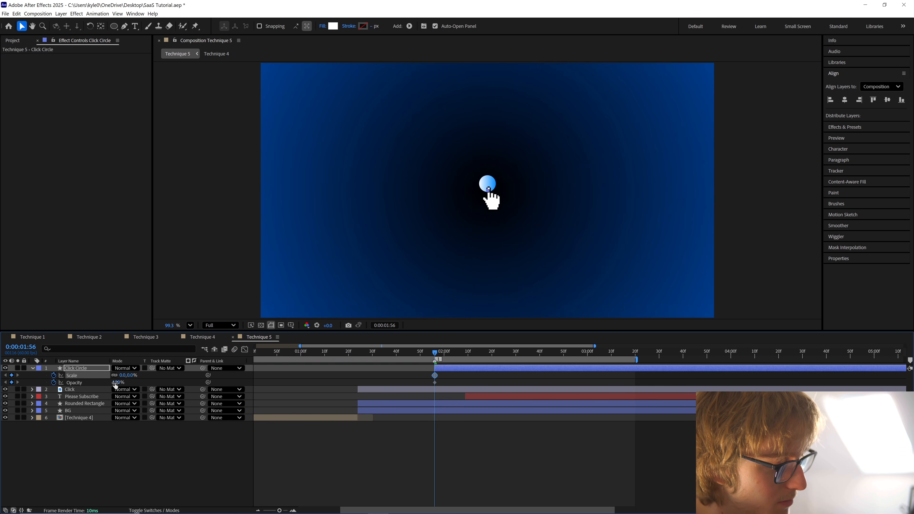
click(139, 382)
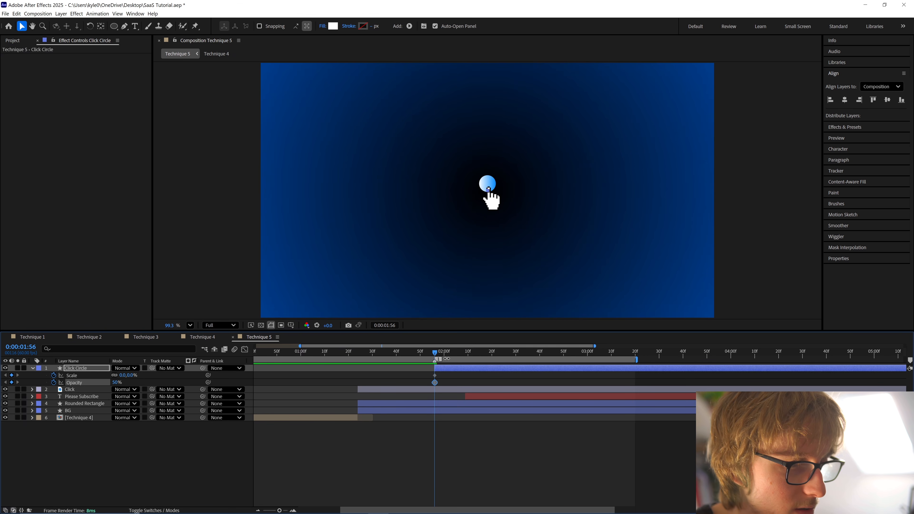
click(844, 100)
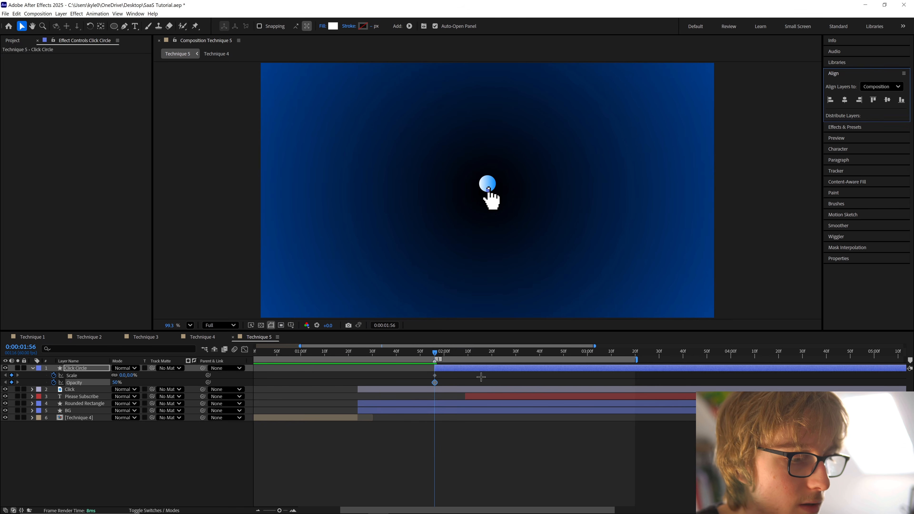
Trim the Click Circle layer's end at 0:00:02:24, and keyframe its Scale at 415% and Opacity at 0% at 0:00:02:23.
drag(438, 352, 501, 353)
key(ctrl+shift+d)
key(Delete)
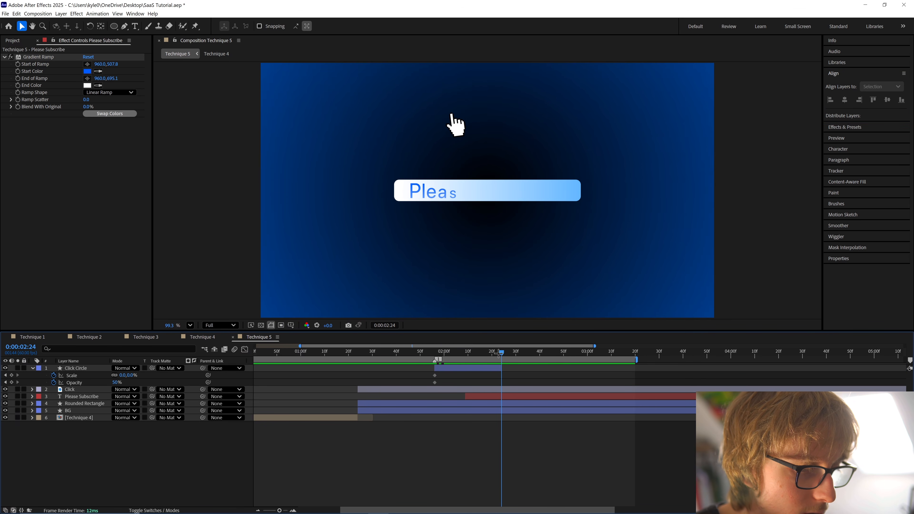
click(499, 352)
drag(122, 375, 30, 387)
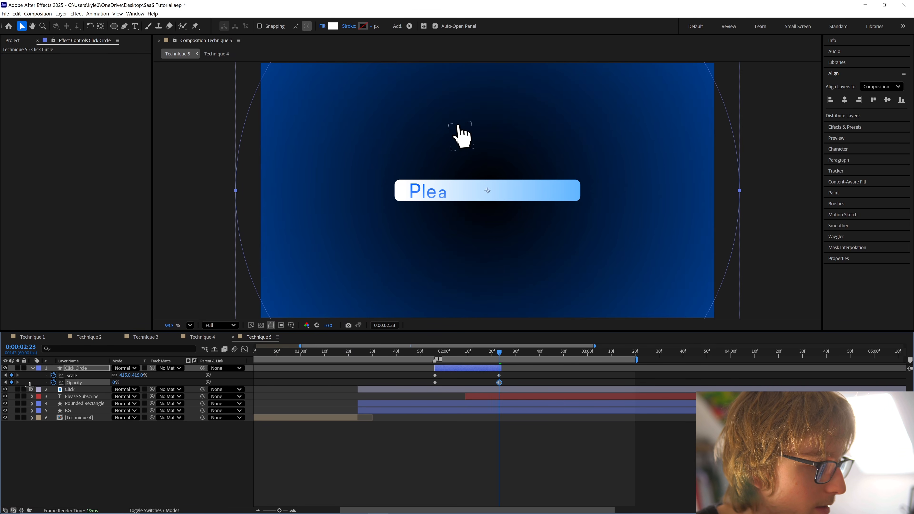
Apply Easy Ease to all Scale and Opacity keyframes of the Click Circle layer, and preview the click animation.
drag(414, 374, 514, 387)
right_click(499, 376)
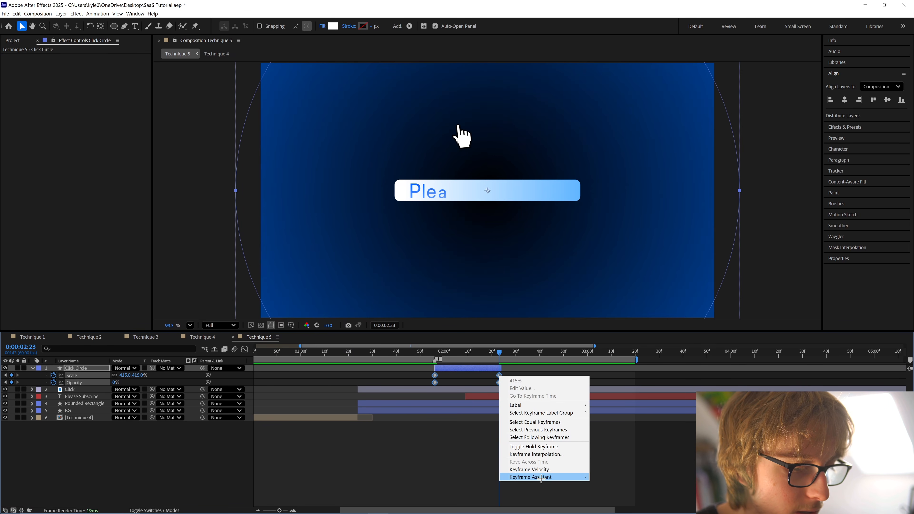
mouse_move(543, 477)
click(636, 402)
click(408, 352)
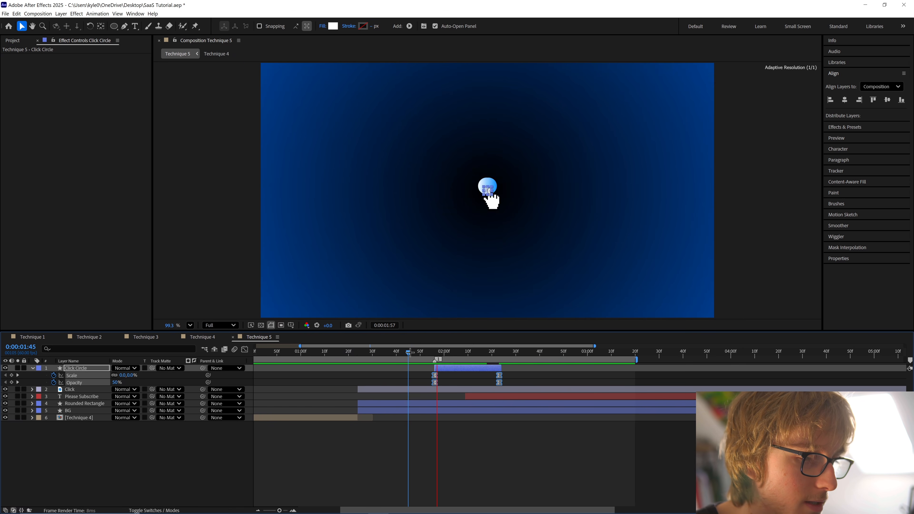
click(460, 381)
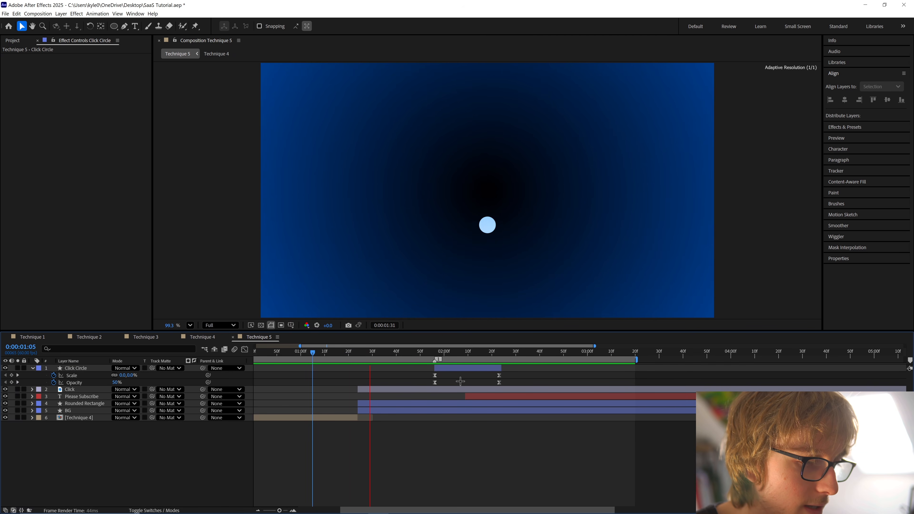
click(437, 353)
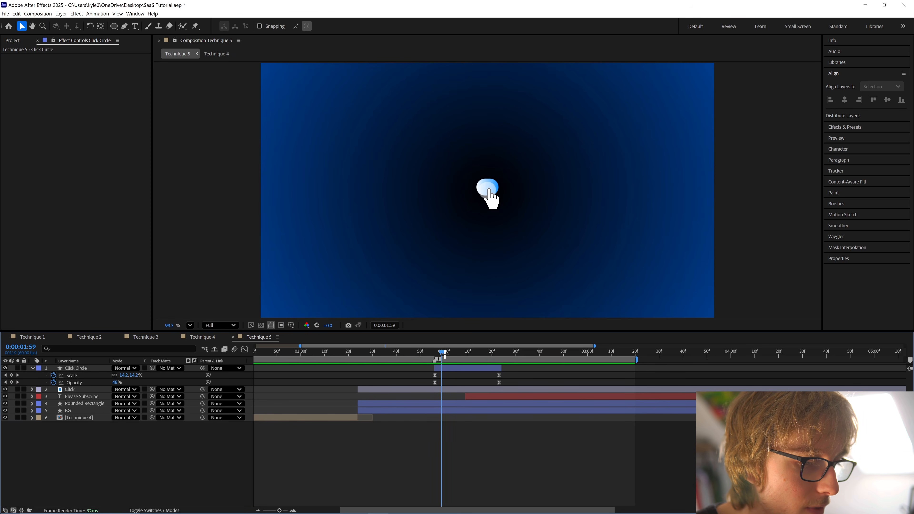